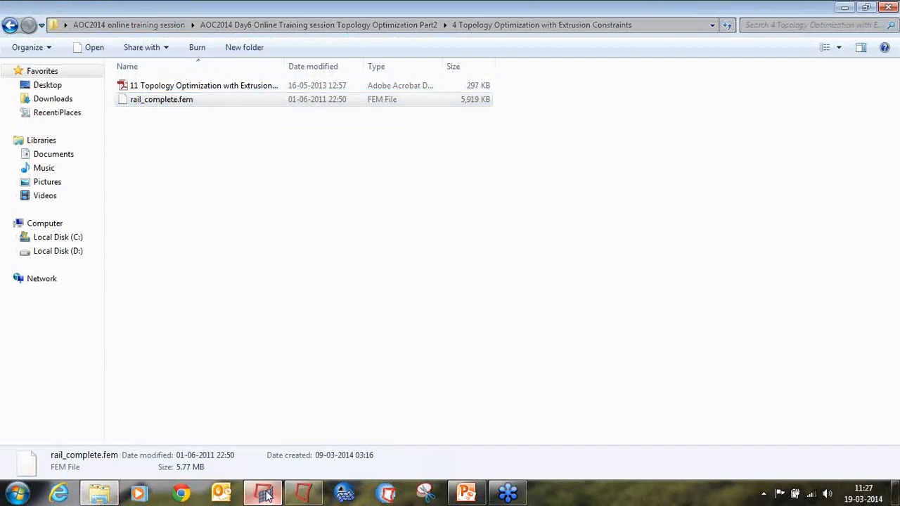
Import the OptiStruct model rail_complete.fem from the 4 Topology Optimization with Extrusion Constraints folder.
click(74, 38)
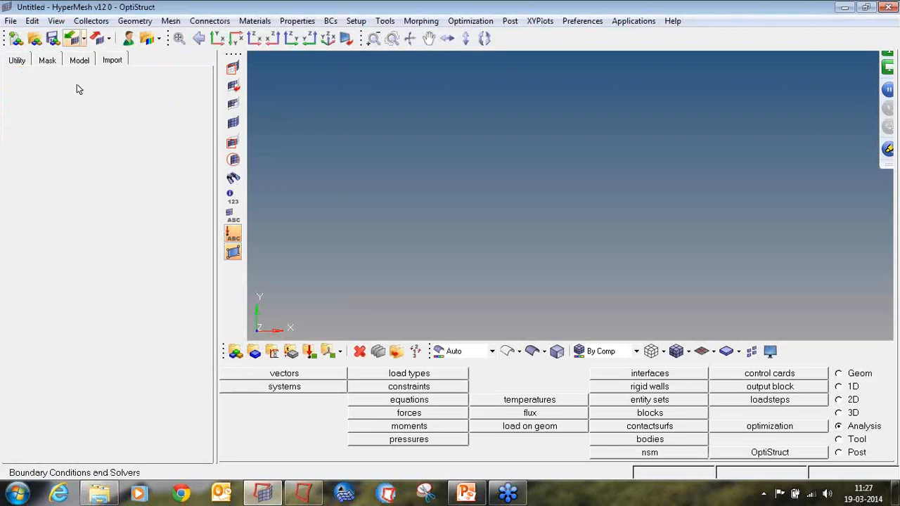
click(201, 137)
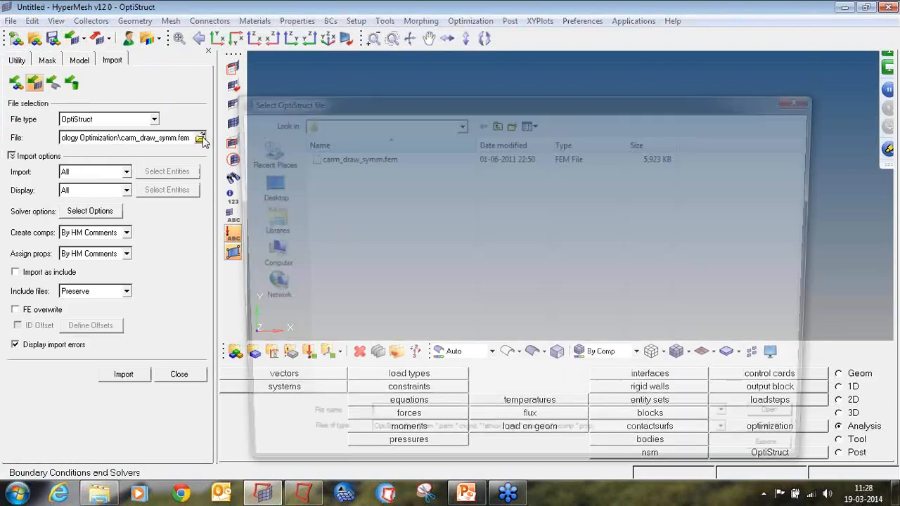
click(496, 124)
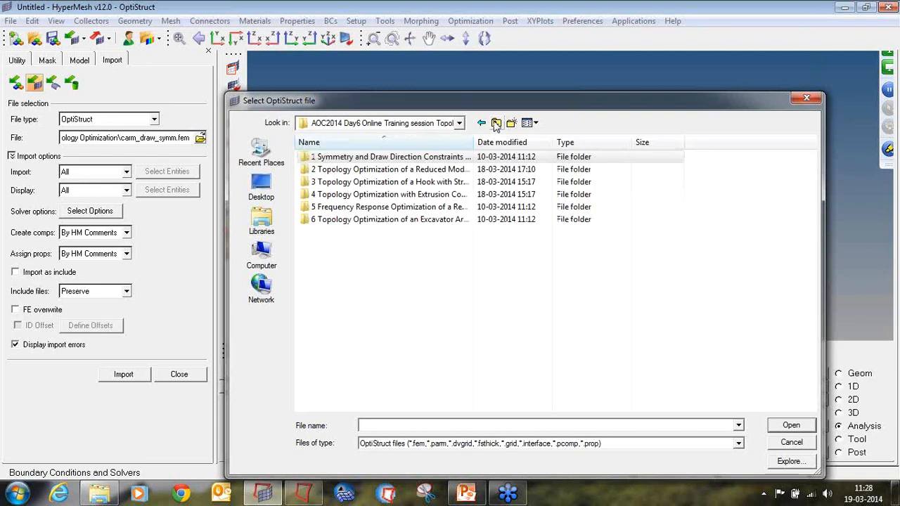
double_click(450, 197)
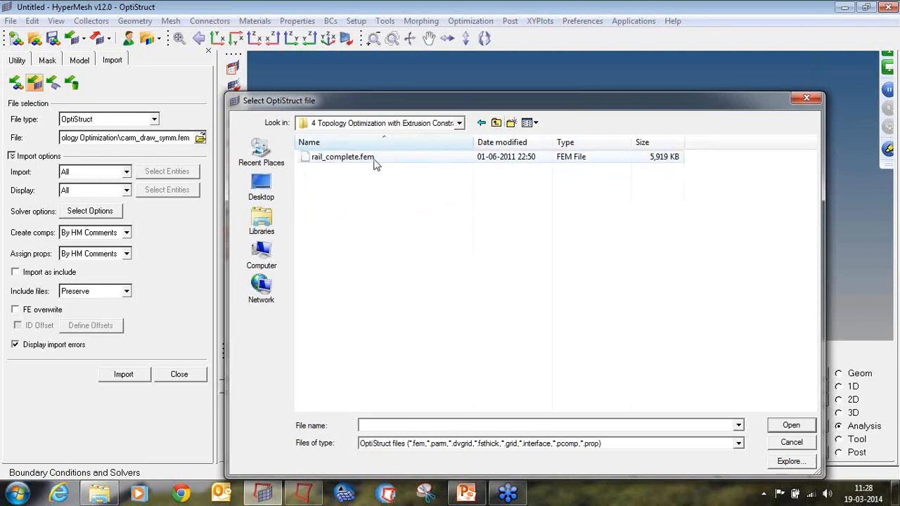
double_click(341, 157)
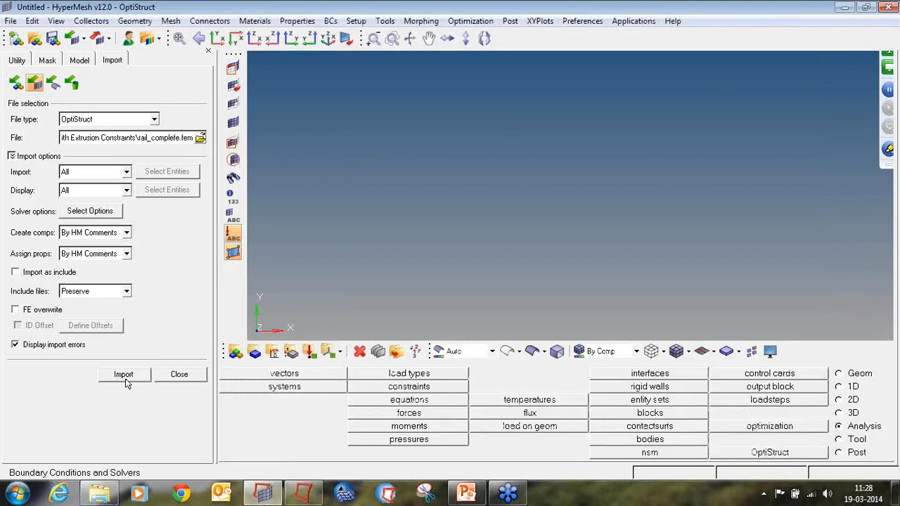
click(125, 377)
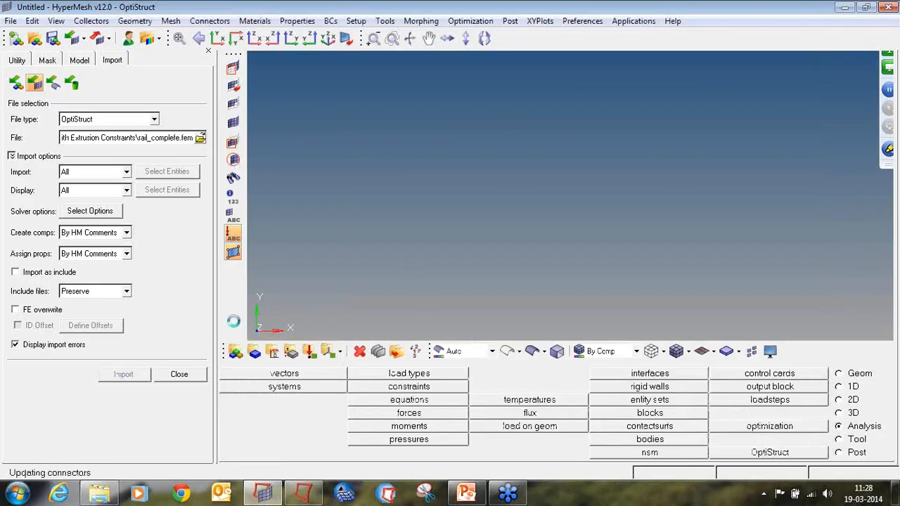
click(184, 374)
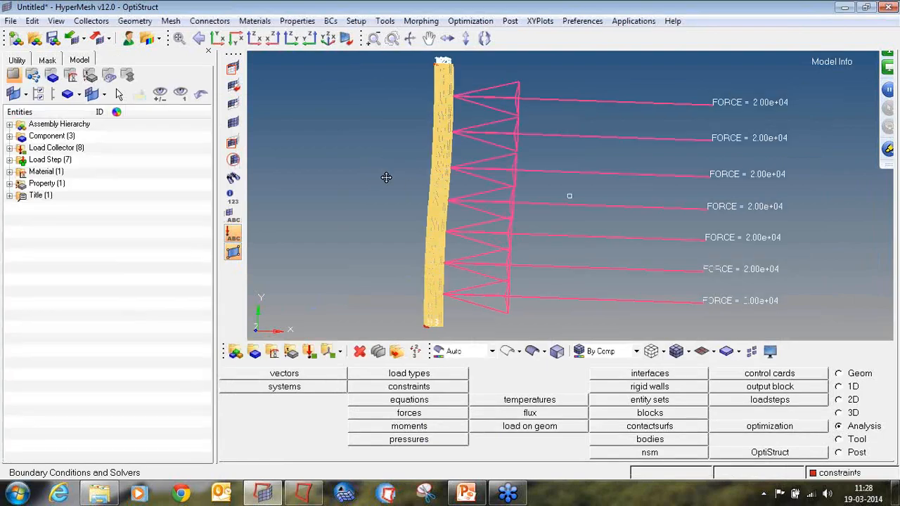
Set the force vectors to display at a uniform size of 50.
ctrl+drag(386, 178, 479, 223)
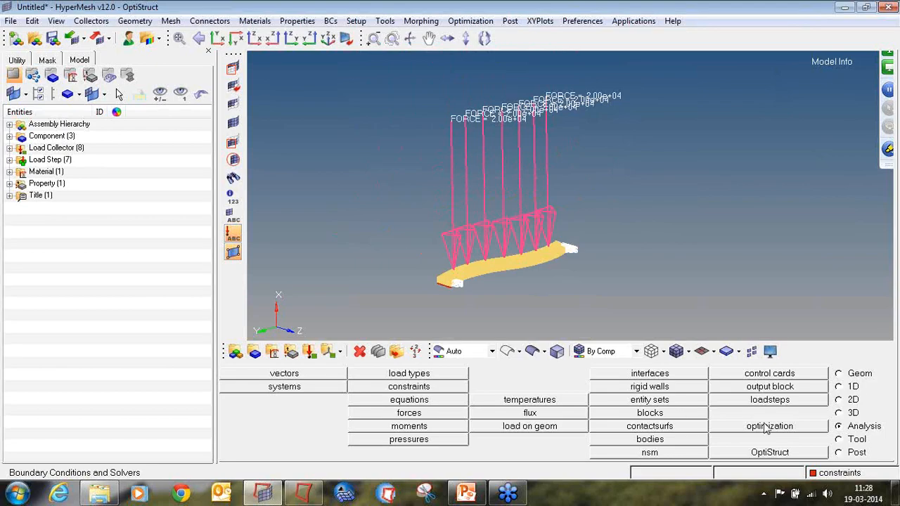
click(393, 417)
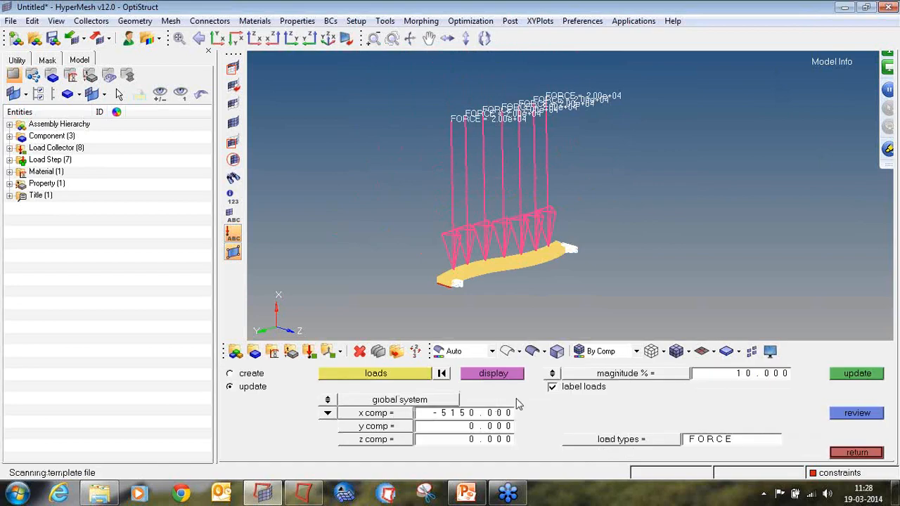
click(552, 373)
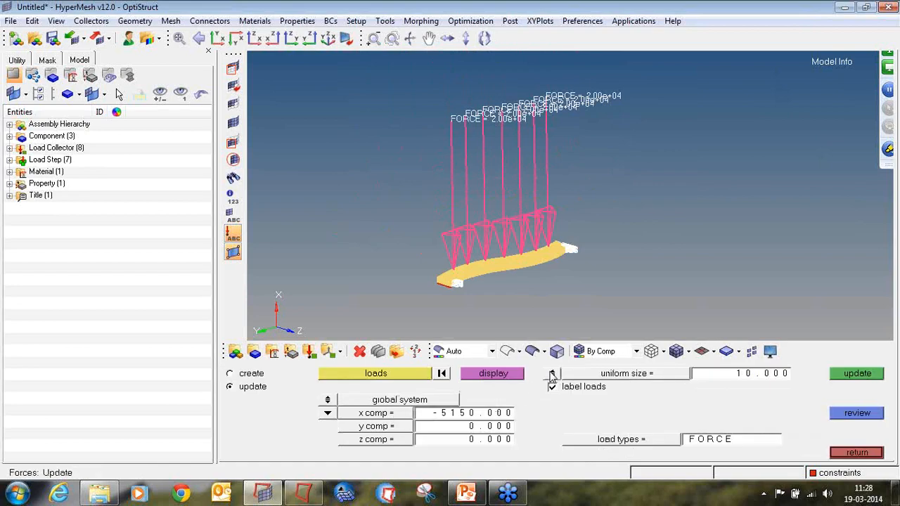
click(749, 379)
text(50)
key(Return)
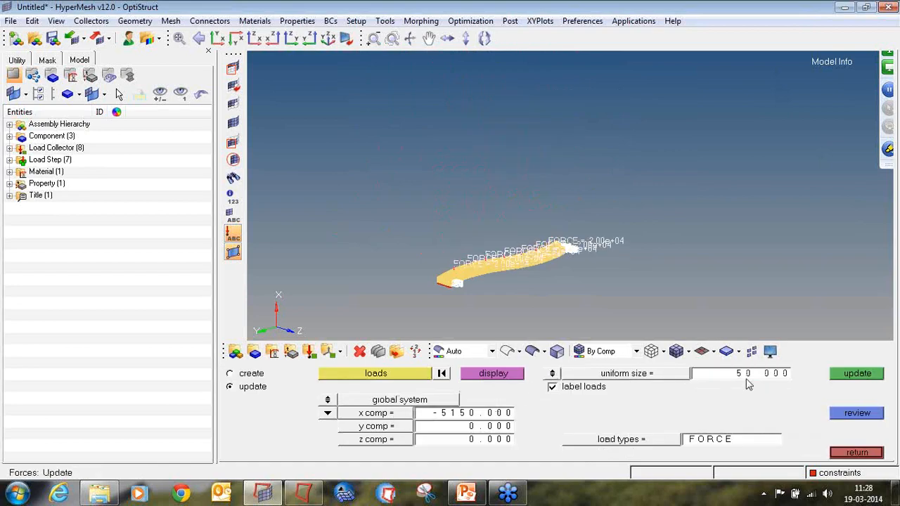
click(850, 452)
Switch the model display to shaded elements with mesh lines.
ctrl+right_drag(632, 287, 658, 223)
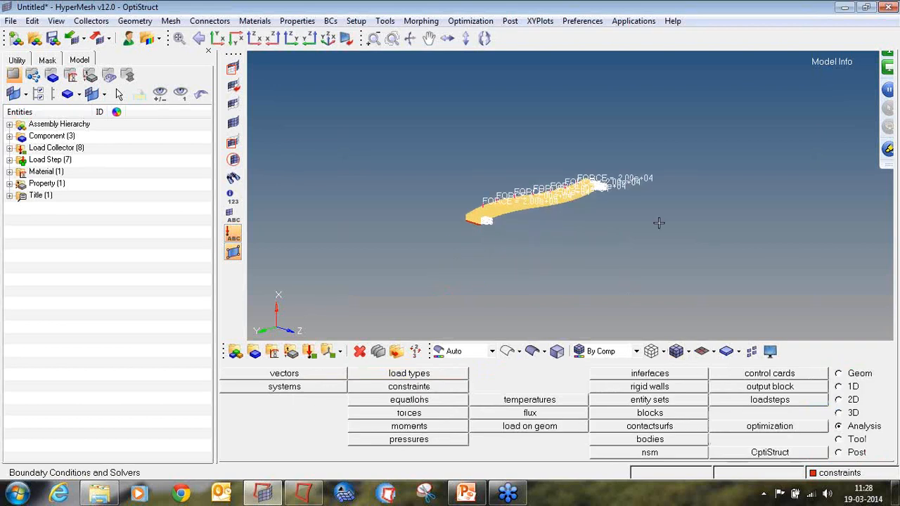
ctrl+scroll(470, 210, up, 4)
ctrl+scroll(548, 203, up, 5)
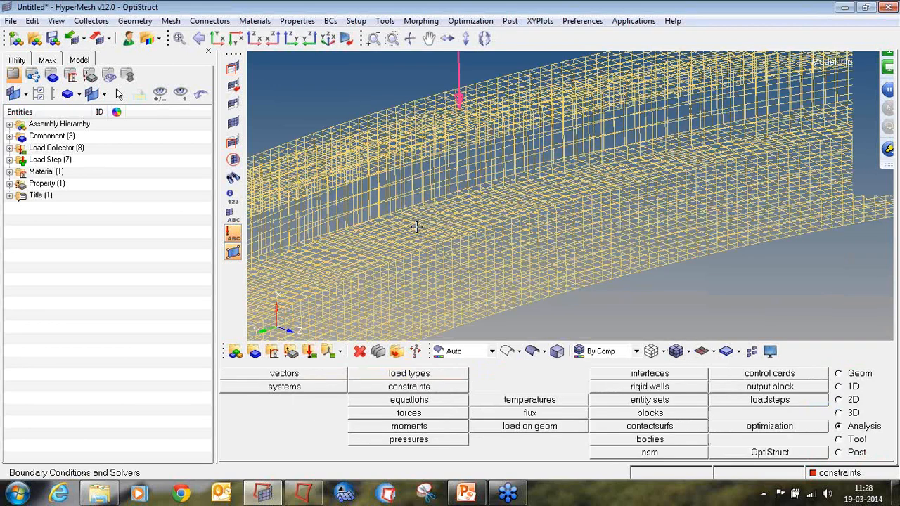
ctrl+scroll(417, 228, down, 2)
ctrl+right_drag(436, 188, 455, 211)
ctrl+scroll(424, 203, down, 2)
ctrl+scroll(459, 205, up, 4)
ctrl+scroll(456, 211, down, 5)
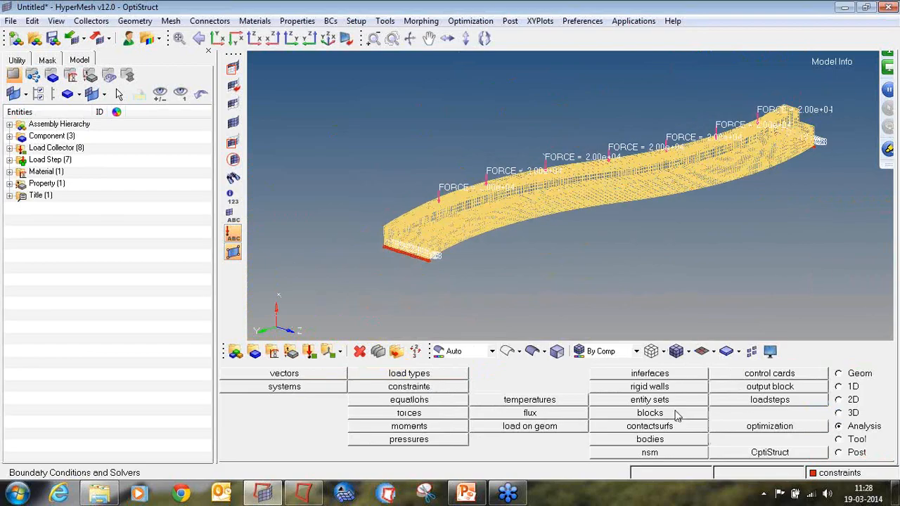
click(680, 351)
ctrl+drag(499, 208, 521, 205)
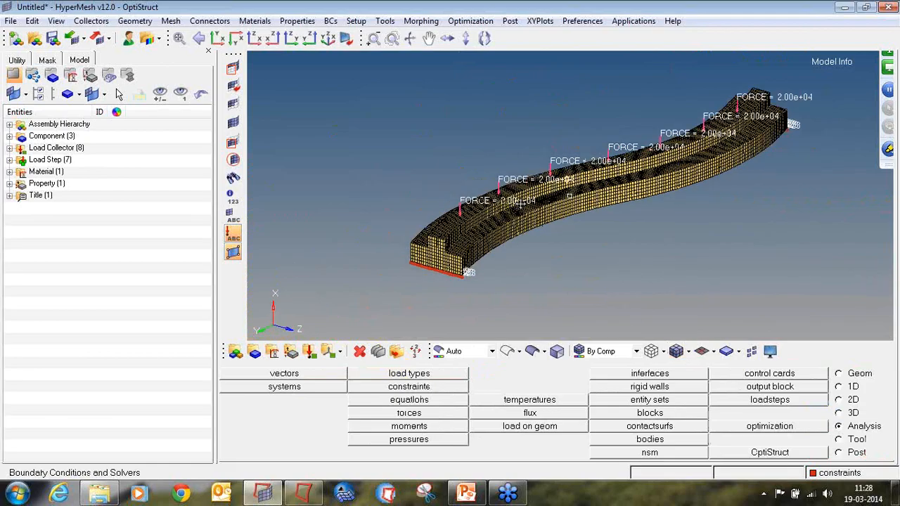
Expand the model browser's components, load collectors, load steps, material and property to examine the model setup.
ctrl+scroll(453, 242, up, 3)
ctrl+scroll(452, 241, up, 4)
ctrl+scroll(453, 242, down, 6)
ctrl+right_drag(761, 201, 732, 233)
ctrl+scroll(645, 200, up, 3)
ctrl+scroll(645, 200, down, 3)
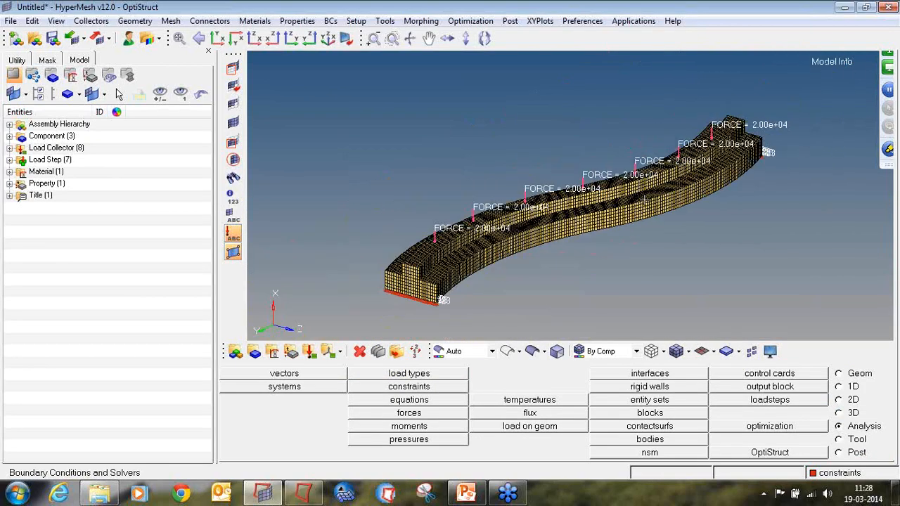
click(9, 172)
click(9, 195)
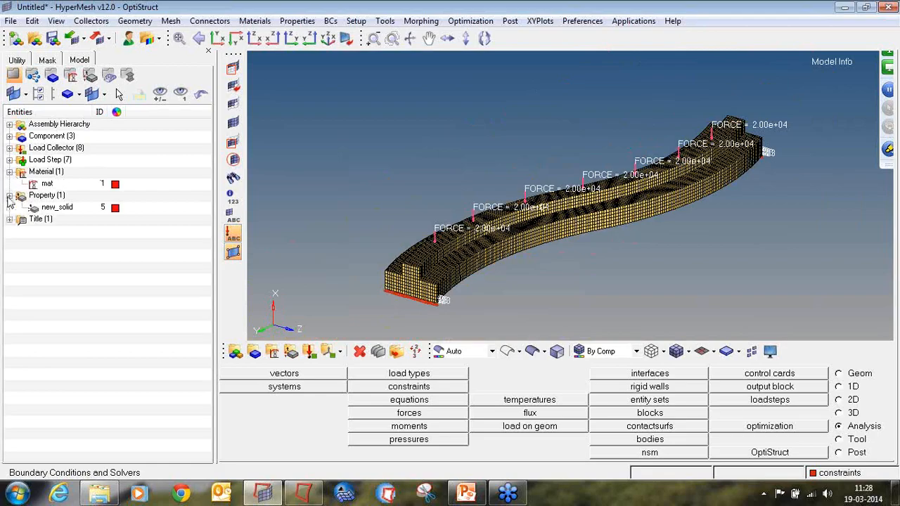
click(10, 137)
click(9, 184)
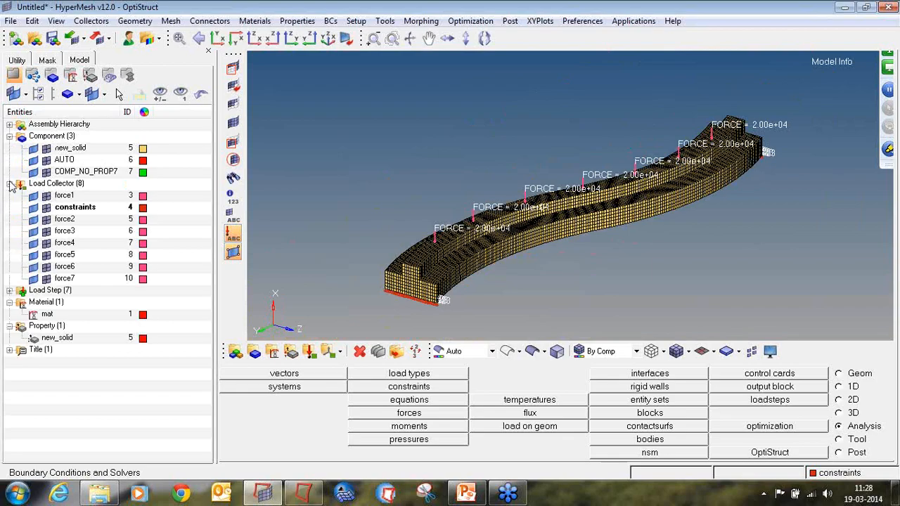
click(10, 290)
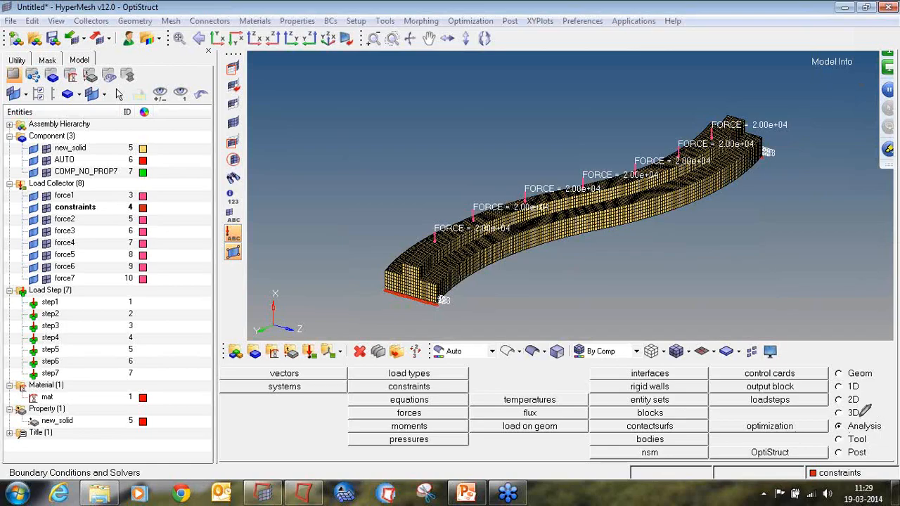
mouse_move(841, 416)
mouse_down()
mouse_move(835, 430)
mouse_move(882, 433)
mouse_move(888, 421)
mouse_up()
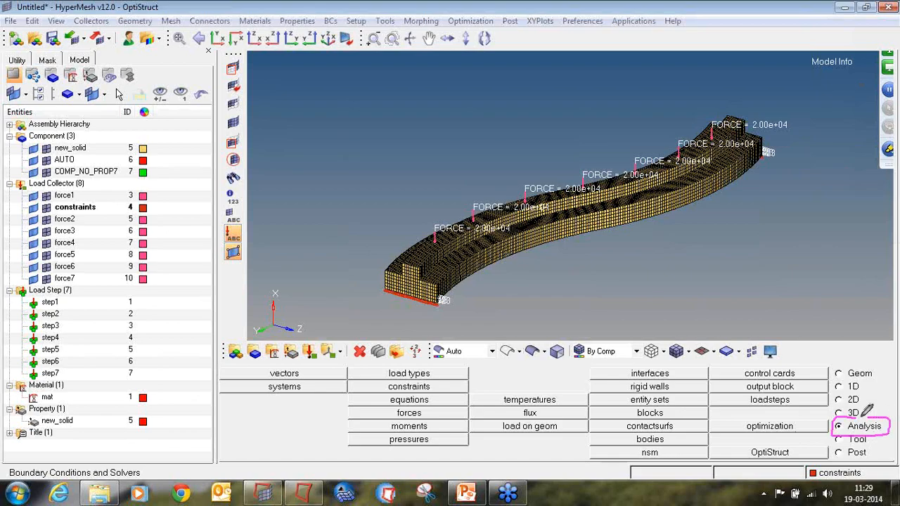
mouse_move(799, 417)
mouse_down()
mouse_move(753, 419)
mouse_move(749, 437)
mouse_move(799, 430)
mouse_move(794, 413)
mouse_up()
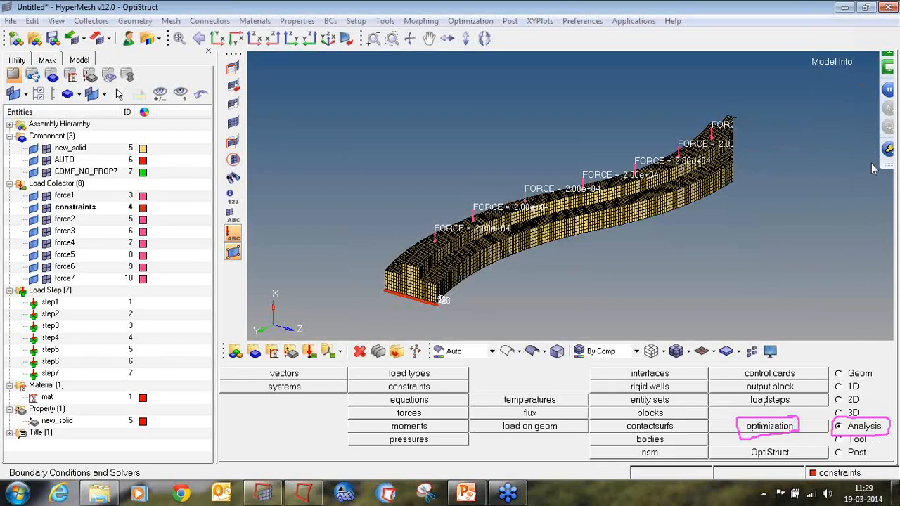
Create a PSOLID topology design variable named design_s on the new_solid property.
click(780, 427)
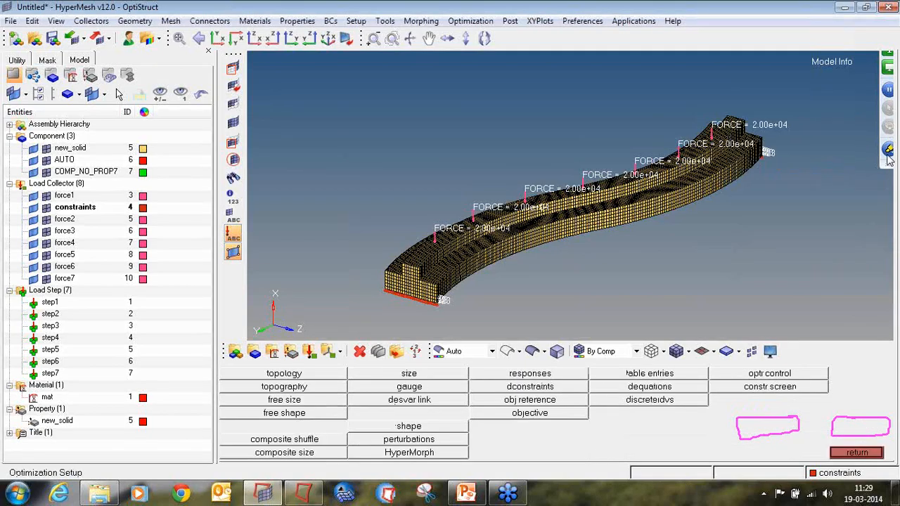
click(888, 154)
click(848, 240)
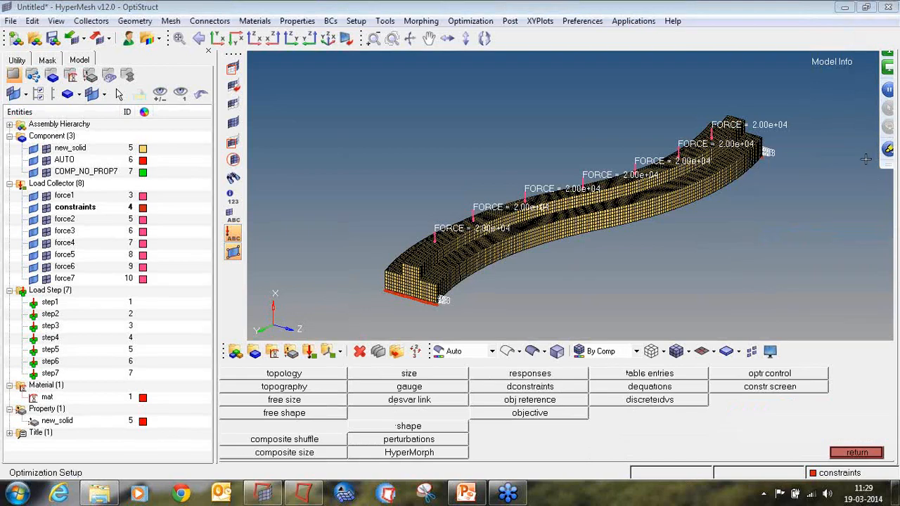
click(284, 373)
click(246, 374)
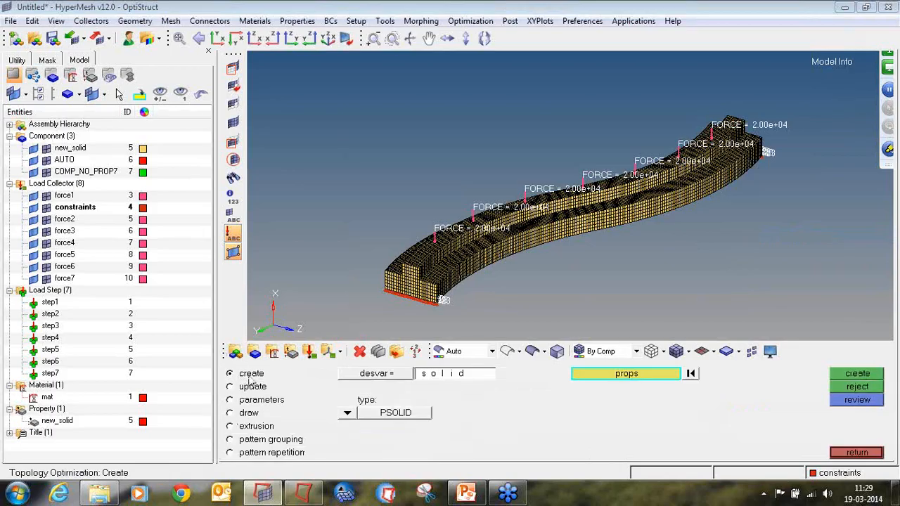
click(467, 378)
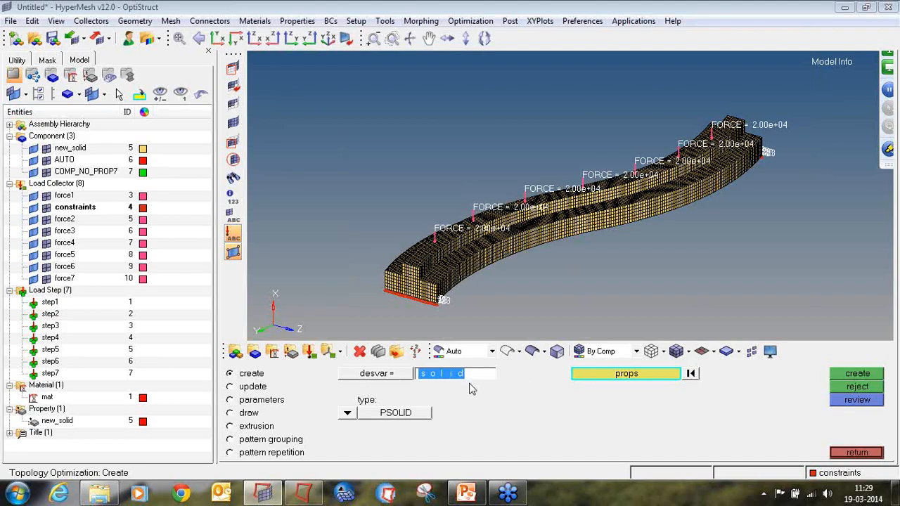
text(des)
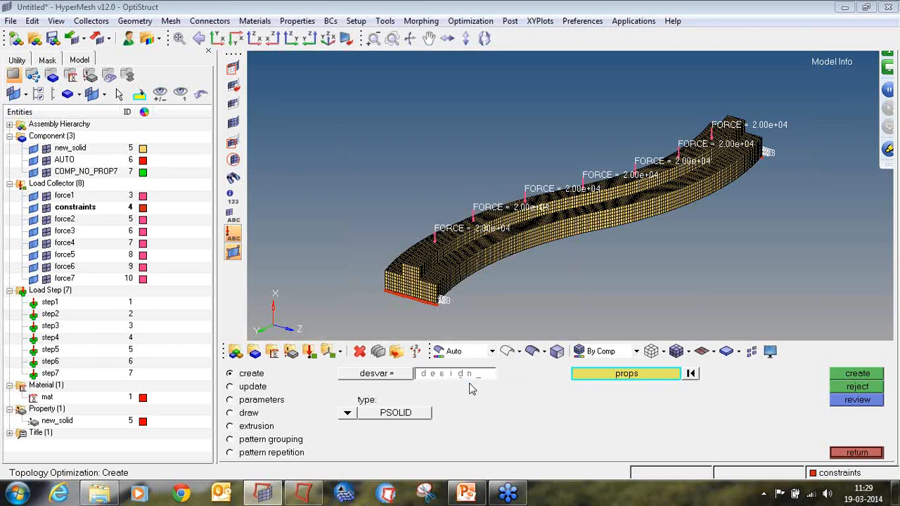
text(ign_s)
click(596, 377)
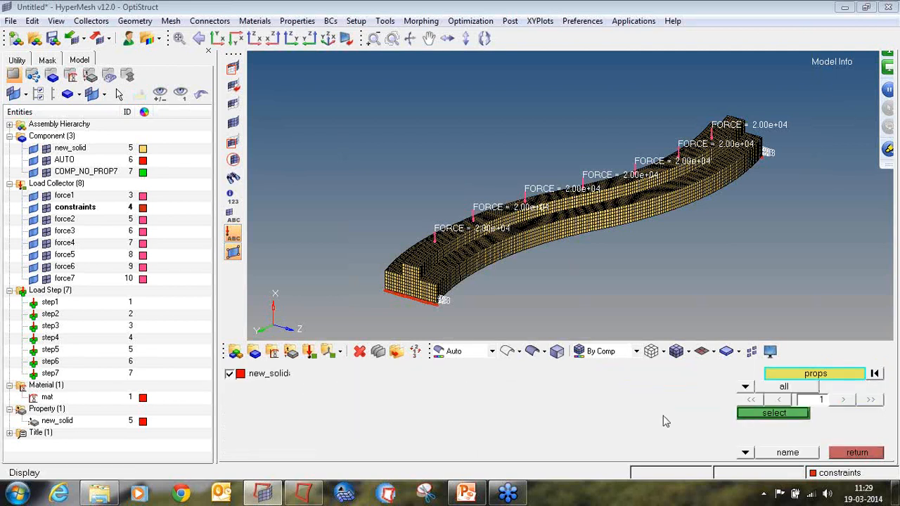
click(745, 415)
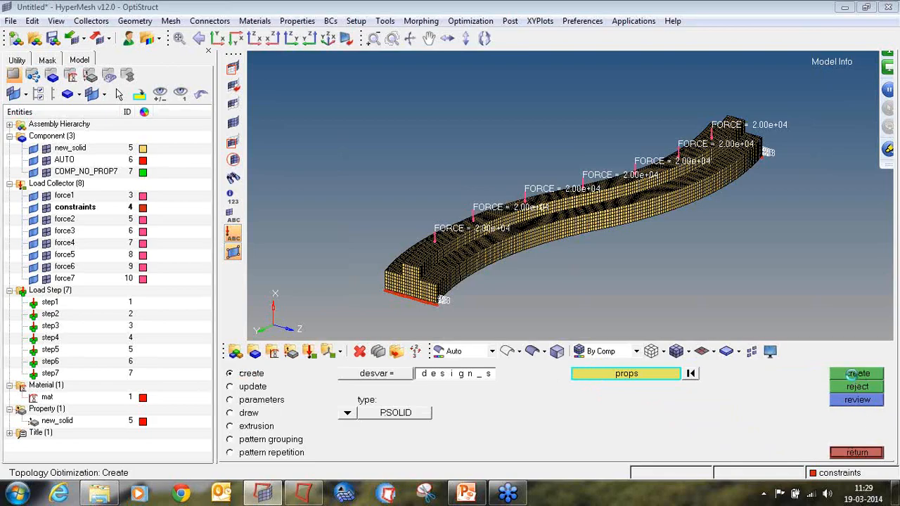
click(856, 378)
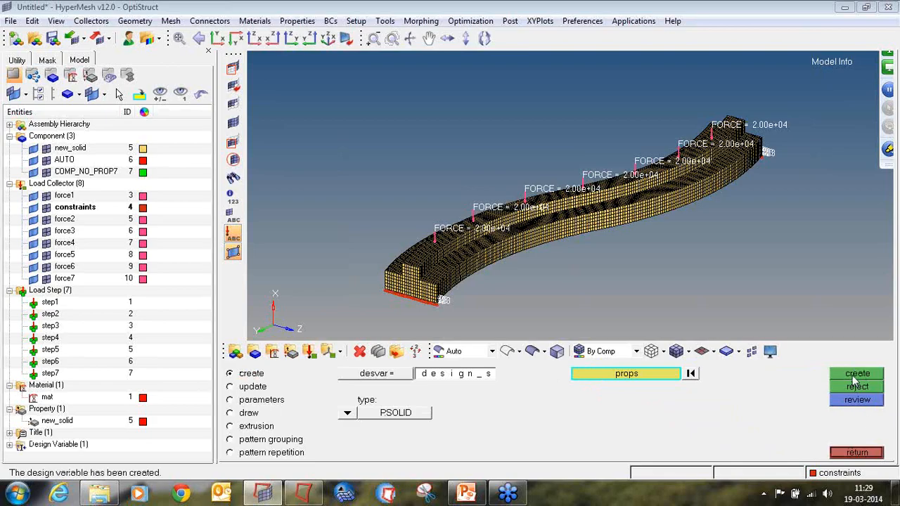
click(856, 453)
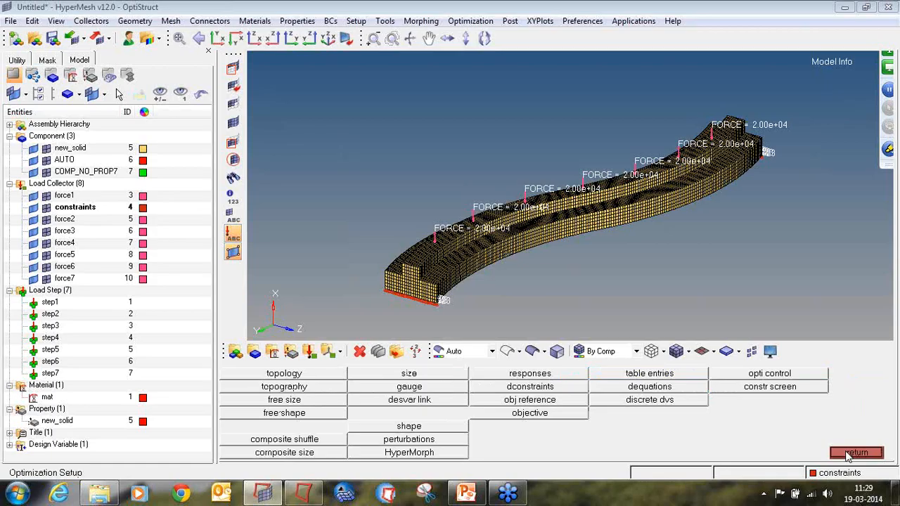
click(856, 453)
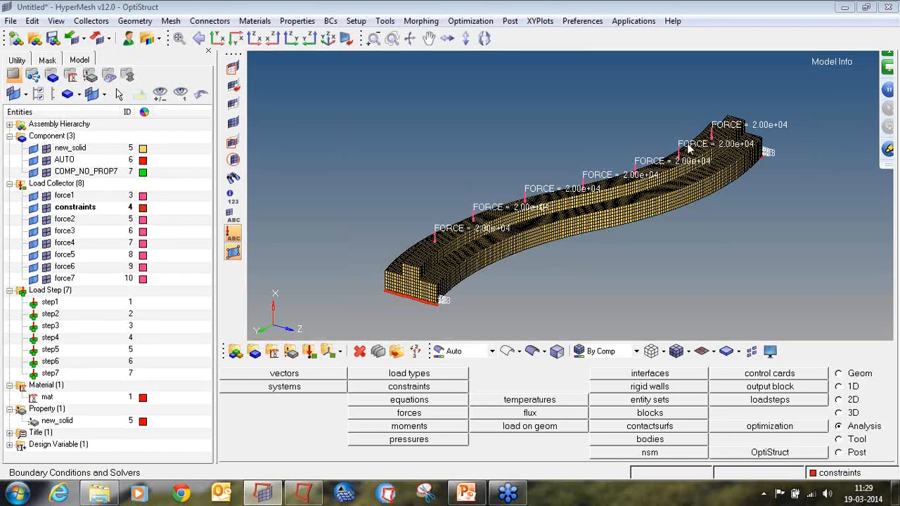
Hide the force value labels in the graphics area and switch to the Tool panel page.
click(233, 232)
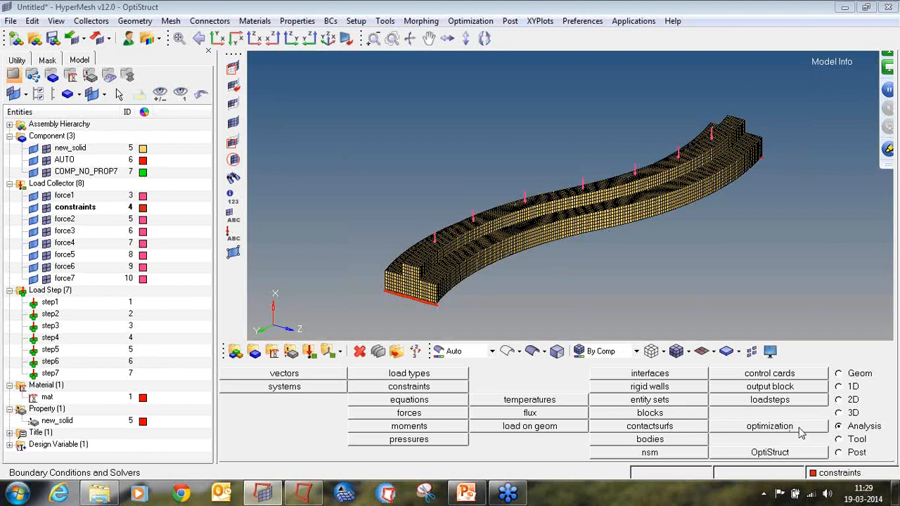
click(839, 441)
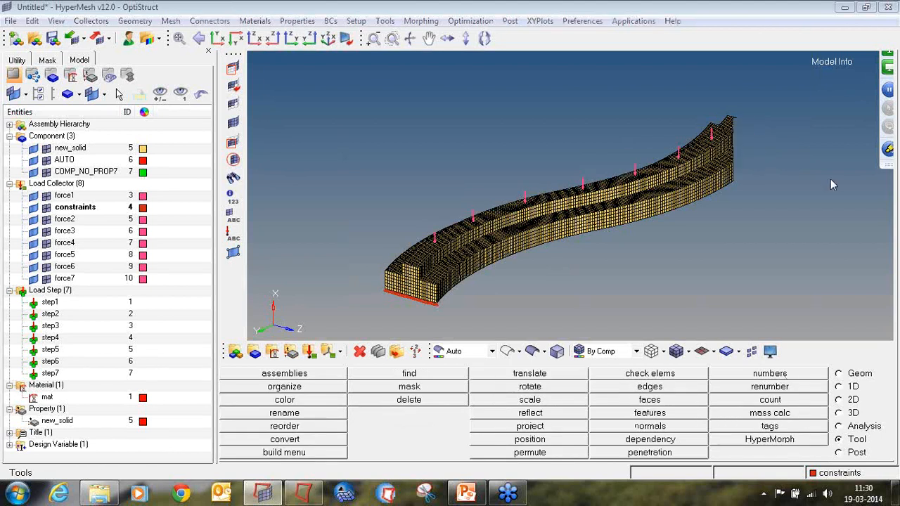
mouse_move(857, 432)
mouse_down()
mouse_move(833, 441)
mouse_move(848, 450)
mouse_move(874, 434)
mouse_up()
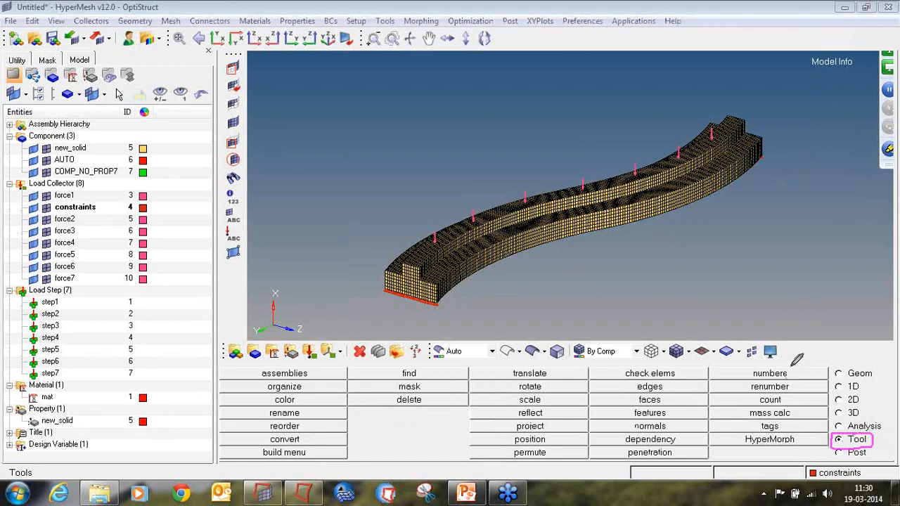
mouse_move(788, 365)
mouse_down()
mouse_move(751, 366)
mouse_move(766, 379)
mouse_move(792, 374)
mouse_move(776, 364)
mouse_up()
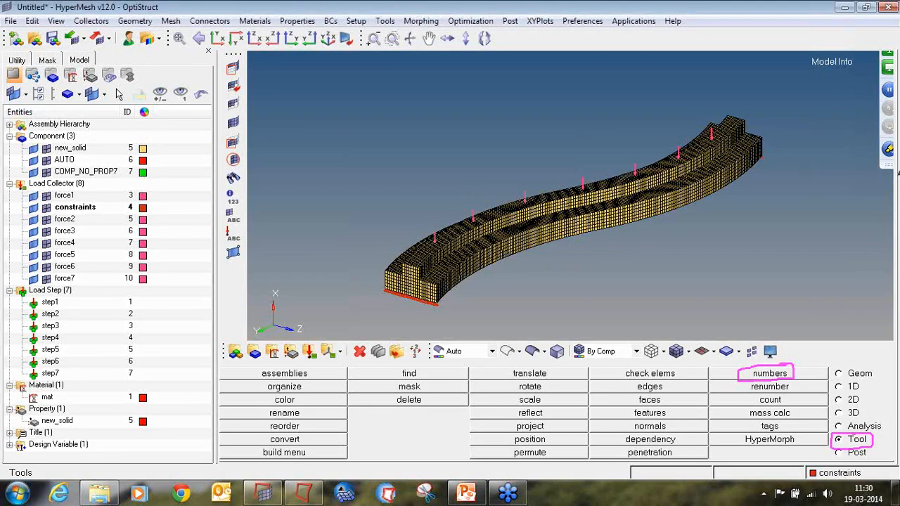
Select nodes 71559 and 70001 by ID and display their ID numbers on the model.
right_click(860, 230)
click(795, 233)
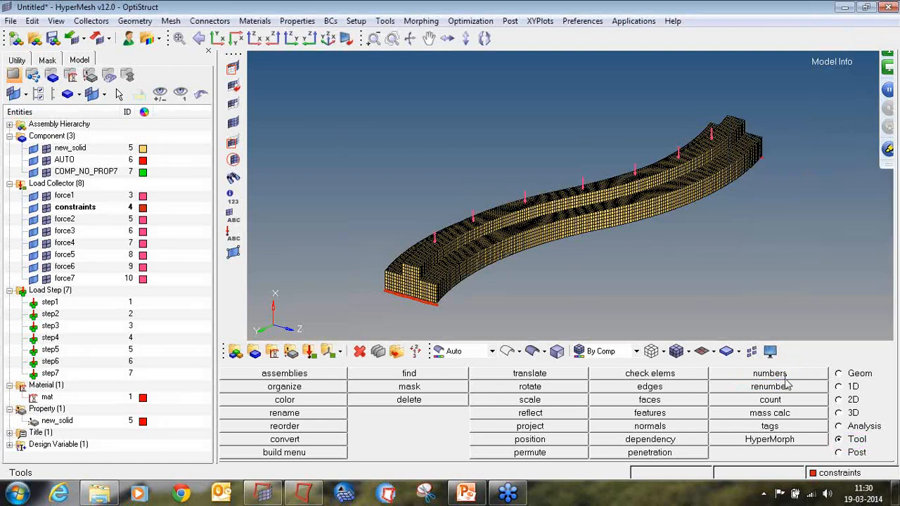
click(785, 375)
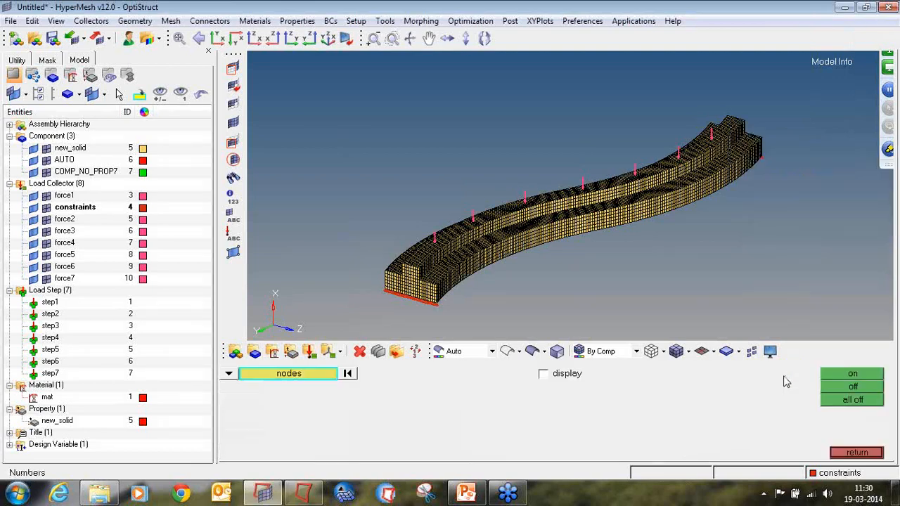
click(288, 380)
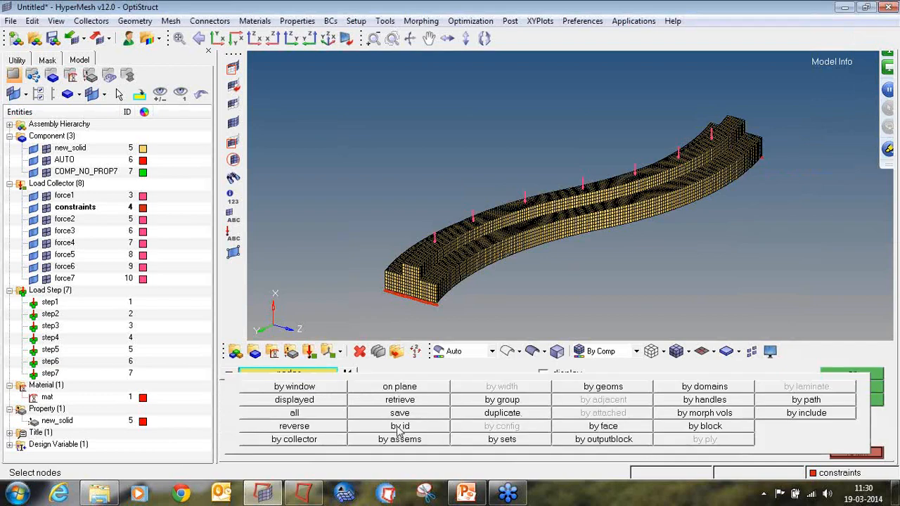
click(304, 377)
click(240, 375)
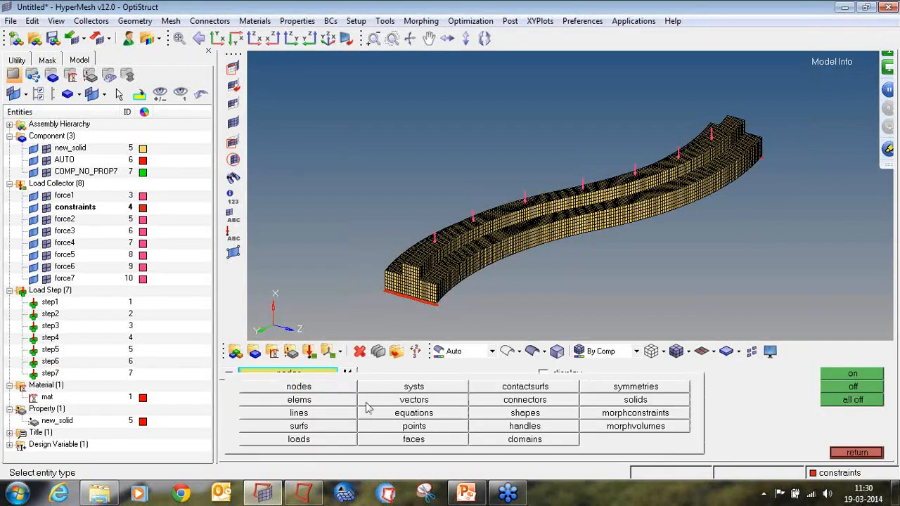
click(302, 382)
click(228, 375)
click(285, 380)
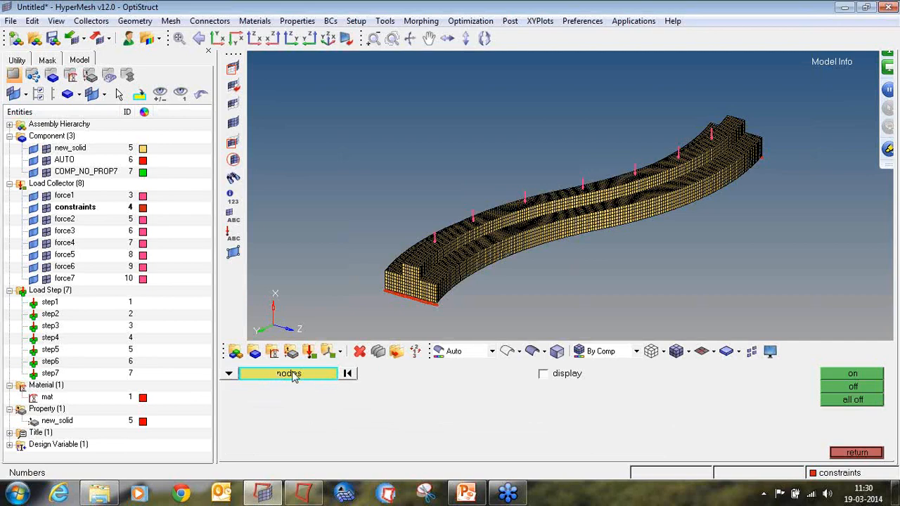
click(296, 377)
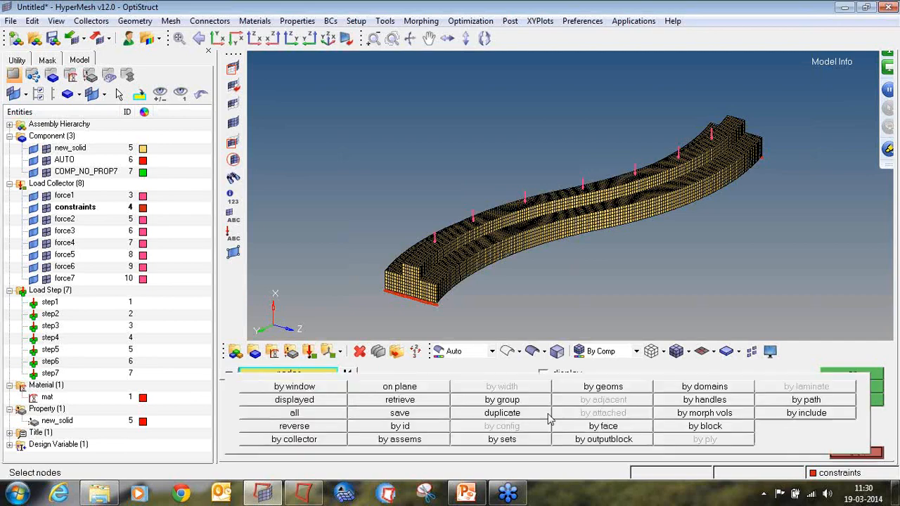
click(424, 427)
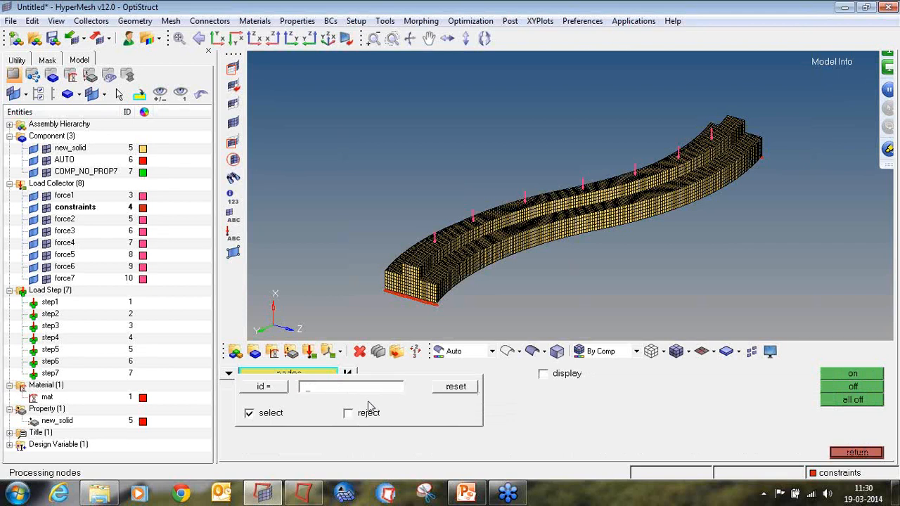
text(70001)
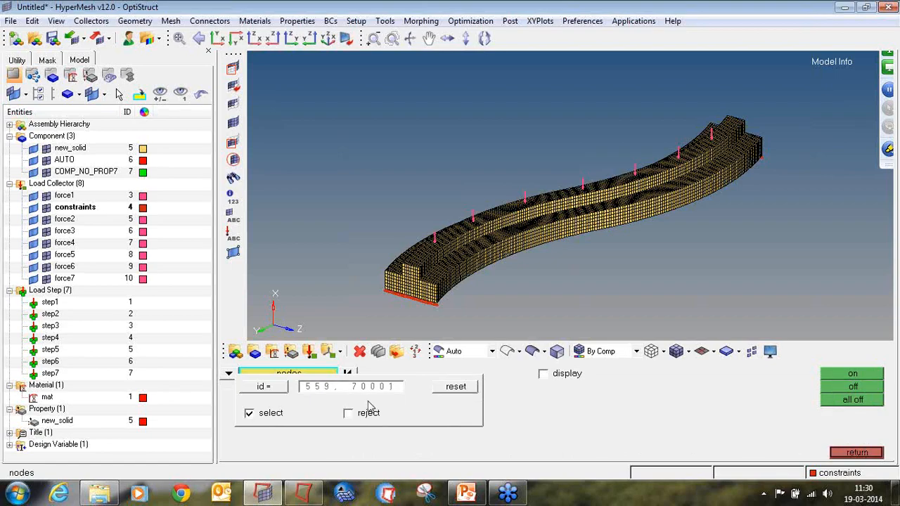
key(Return)
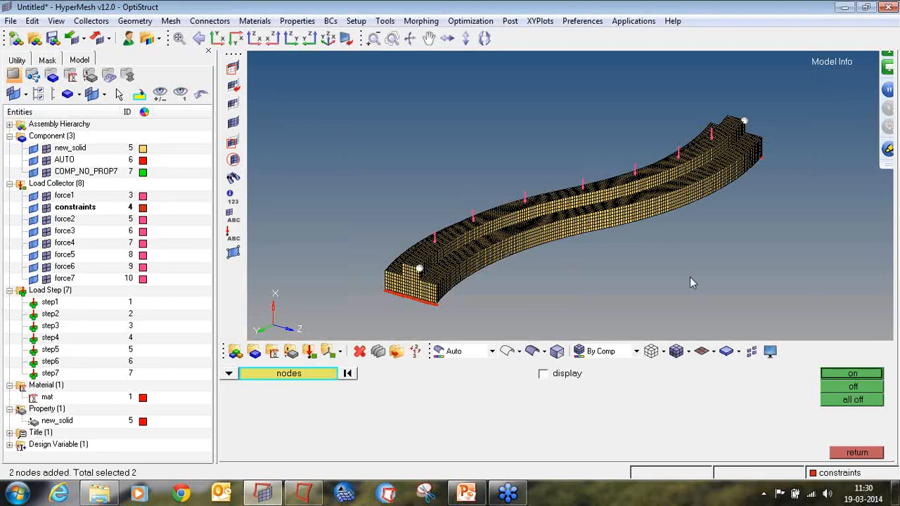
click(542, 374)
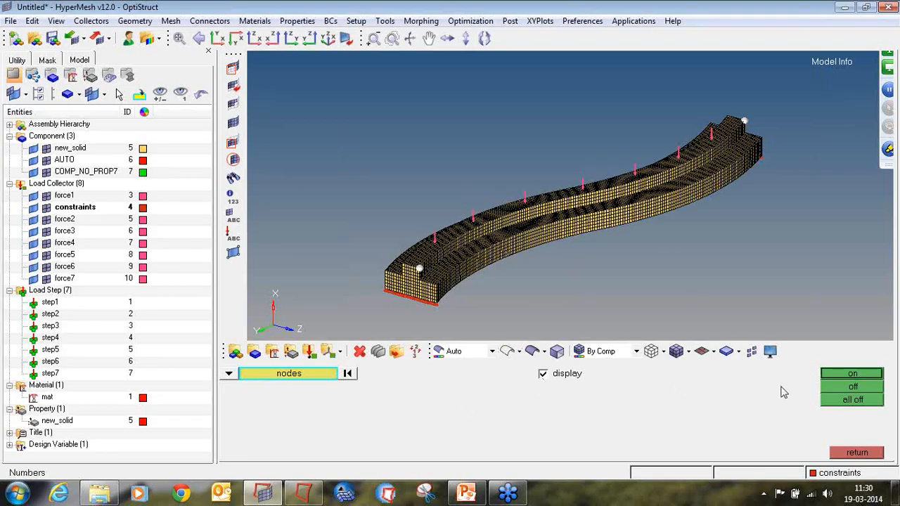
click(834, 380)
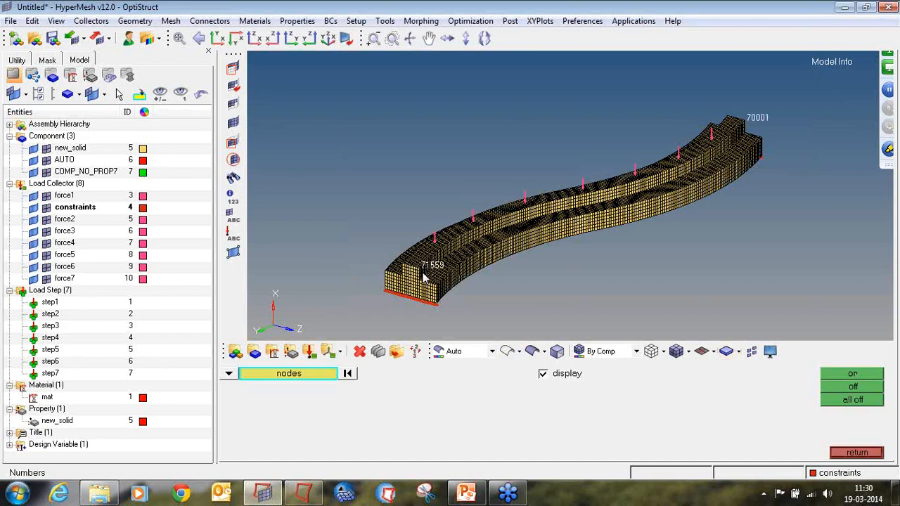
click(857, 453)
Open the topology extrusion settings for design variable design_s and set the extrusion type to no twist.
click(844, 426)
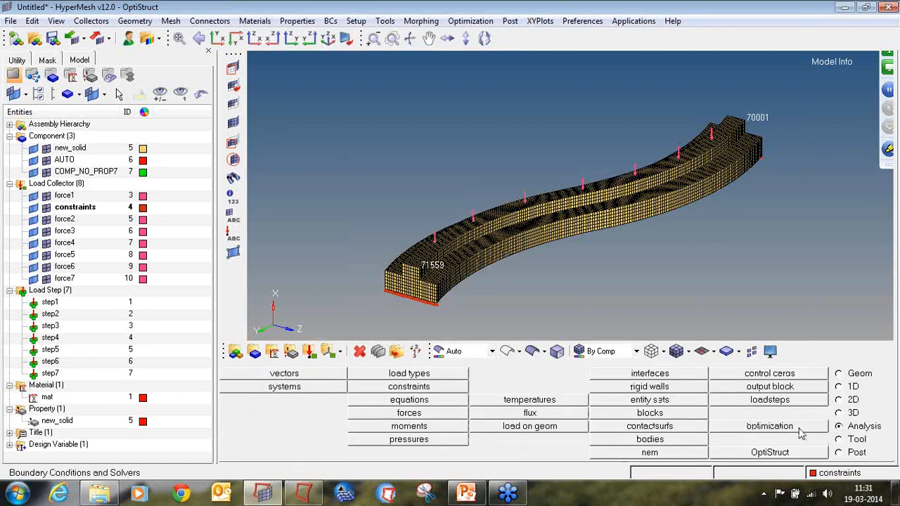
click(807, 433)
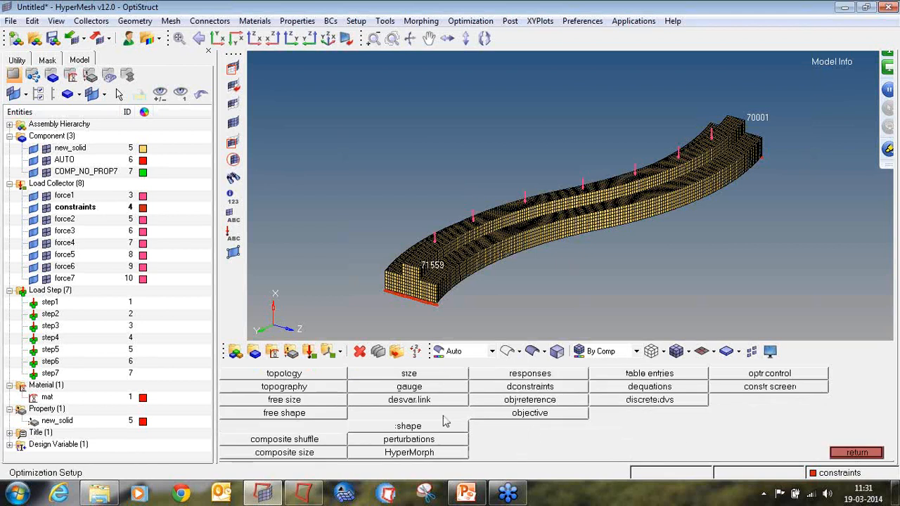
click(330, 387)
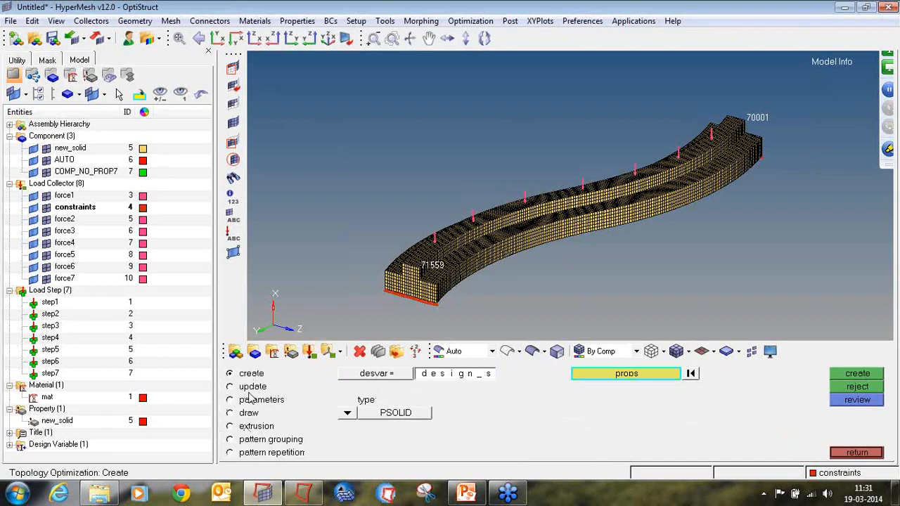
click(251, 427)
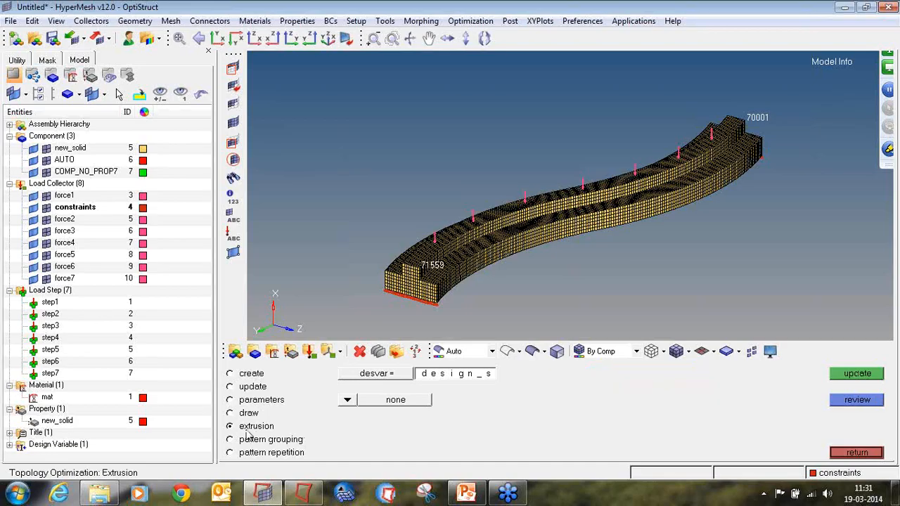
click(355, 375)
click(320, 380)
click(347, 401)
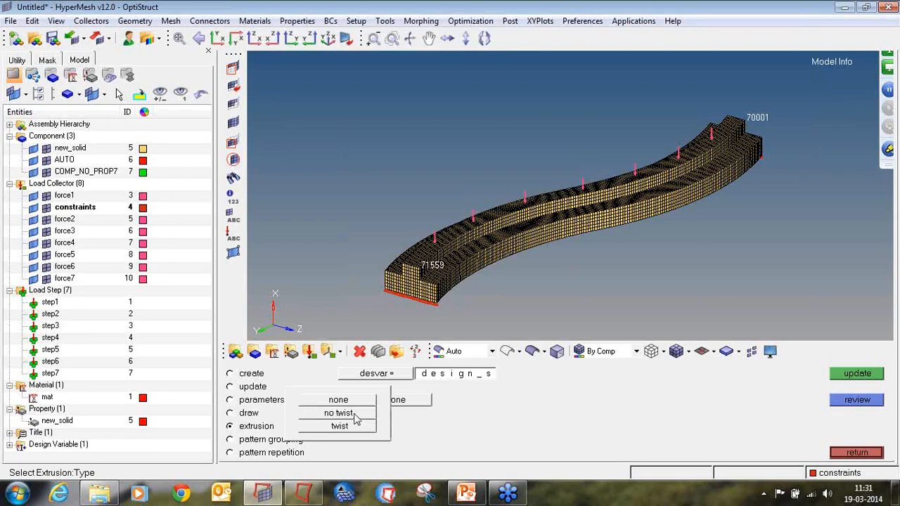
click(339, 414)
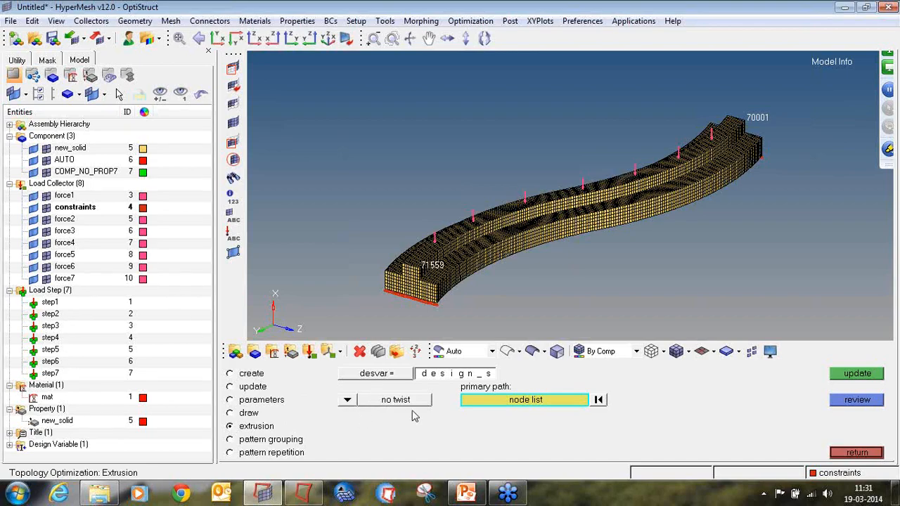
Define the extrusion primary path by node path from node 71559 to node 70001 and update the design variable.
click(498, 400)
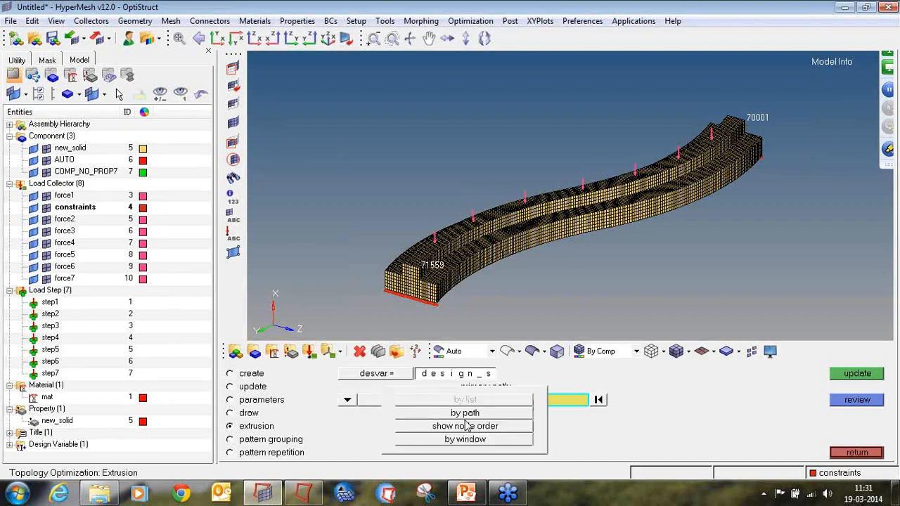
click(470, 417)
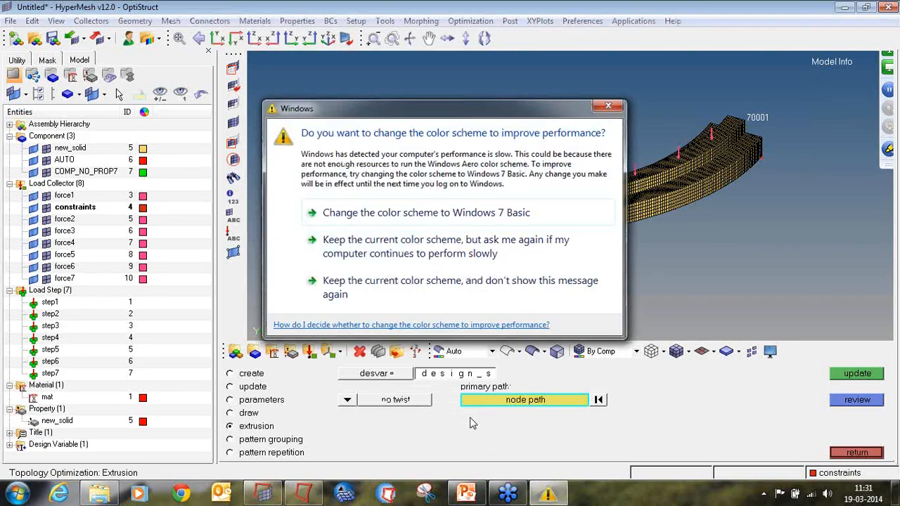
click(530, 253)
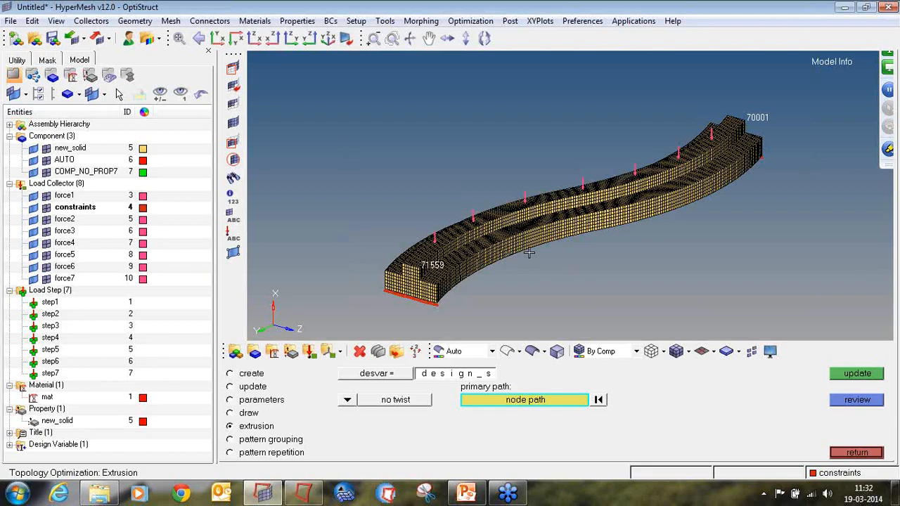
scroll(426, 263, up, 5)
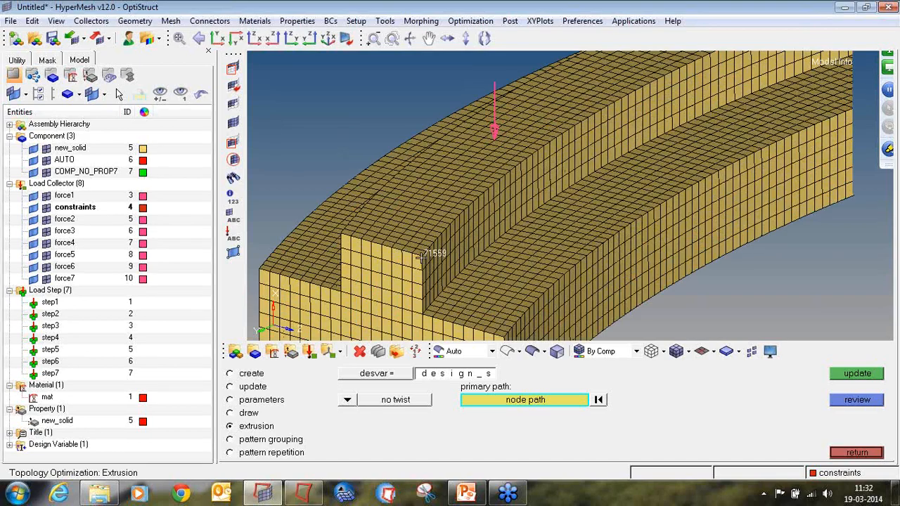
scroll(456, 230, up, 3)
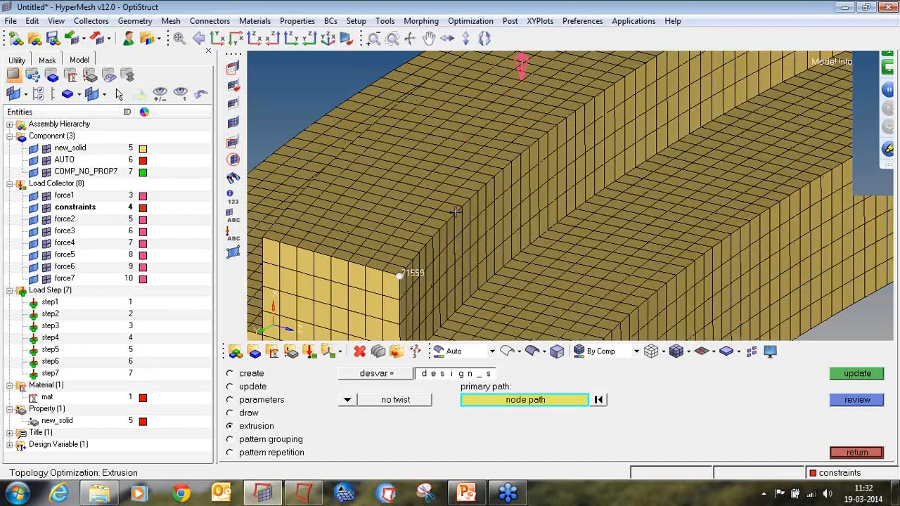
click(455, 212)
scroll(710, 143, down, 5)
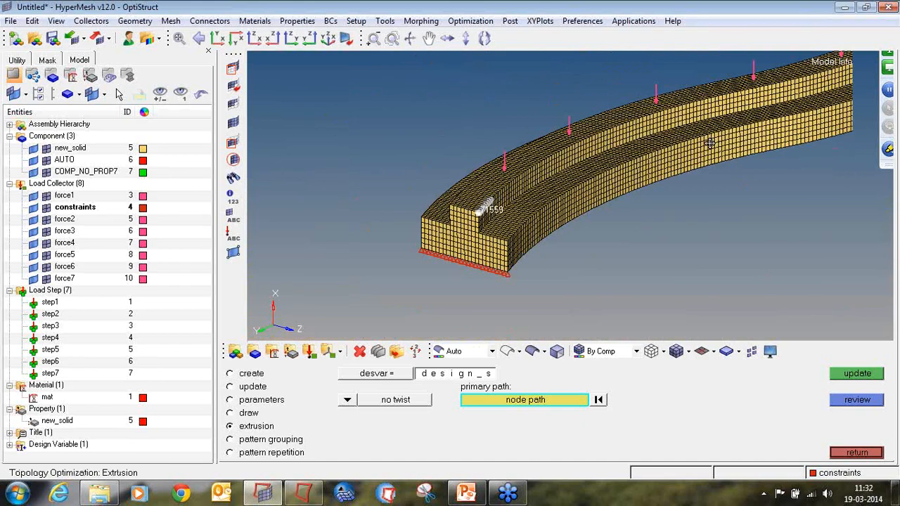
scroll(711, 143, up, 8)
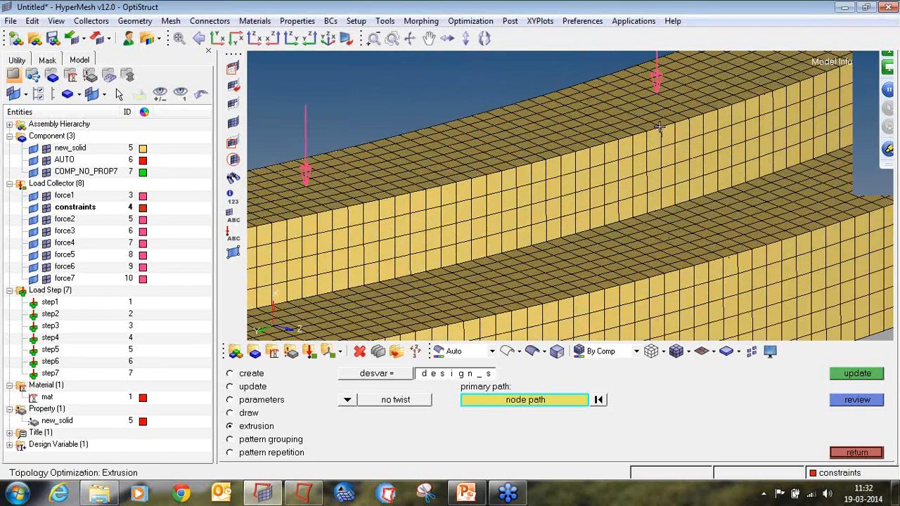
click(660, 127)
scroll(661, 130, down, 5)
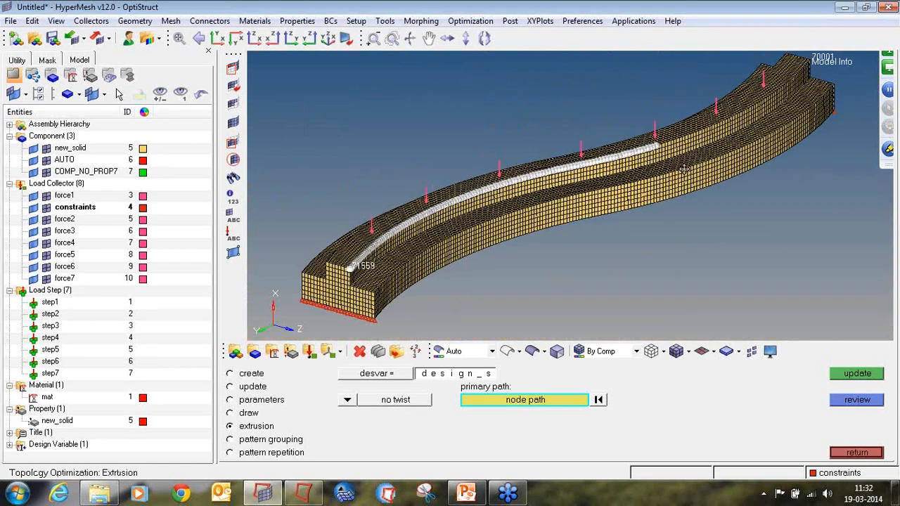
scroll(777, 82, up, 10)
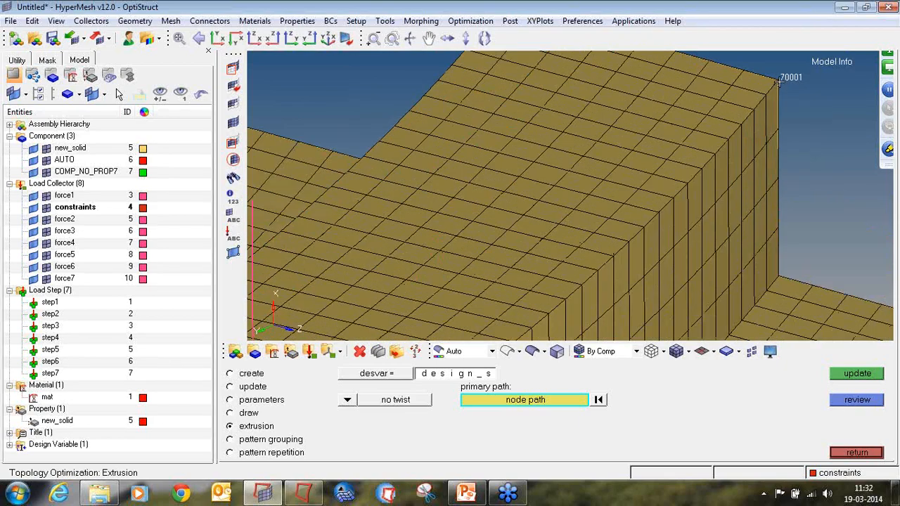
click(778, 82)
scroll(766, 134, down, 6)
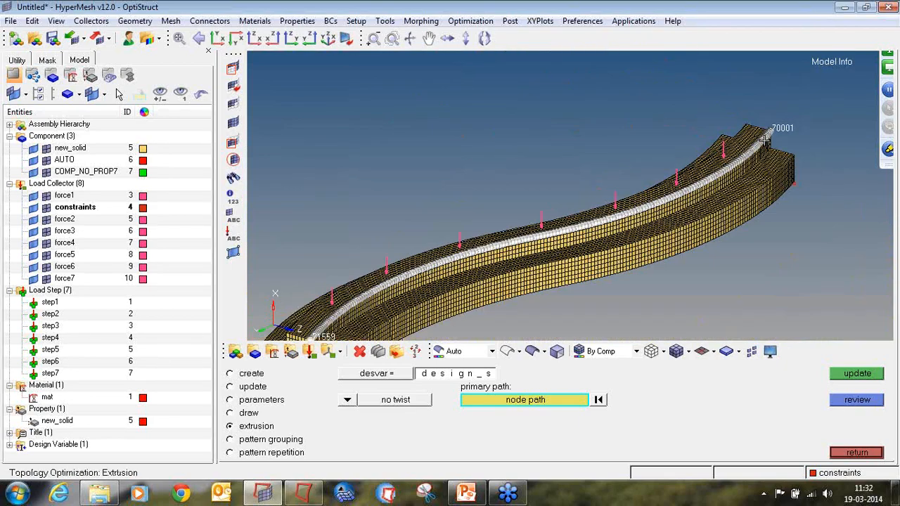
scroll(765, 139, down, 2)
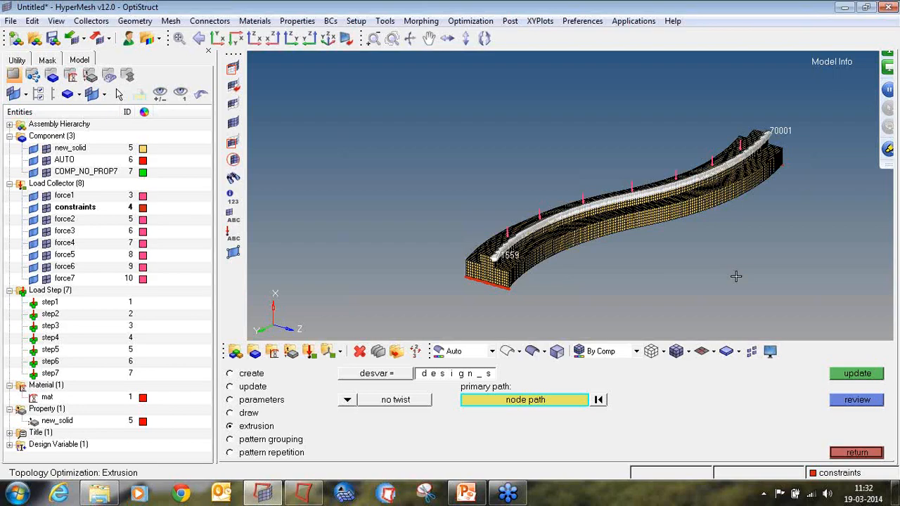
click(879, 379)
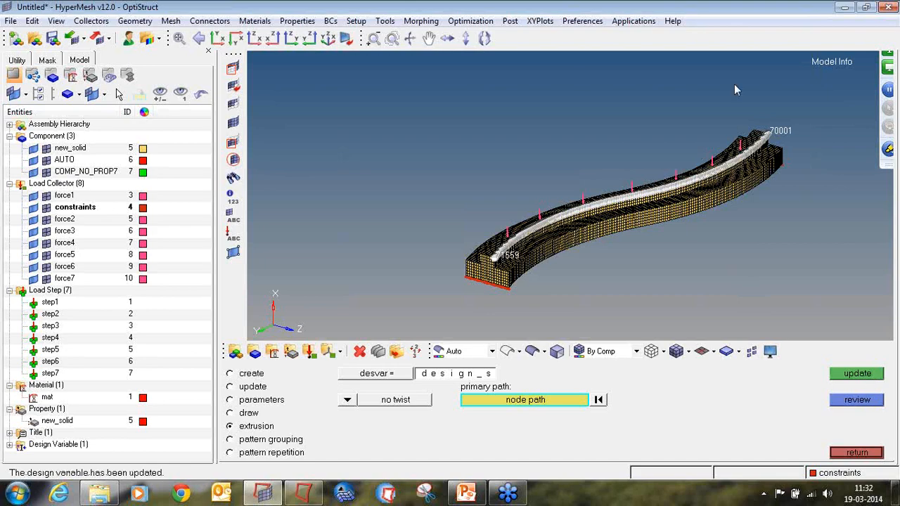
click(857, 452)
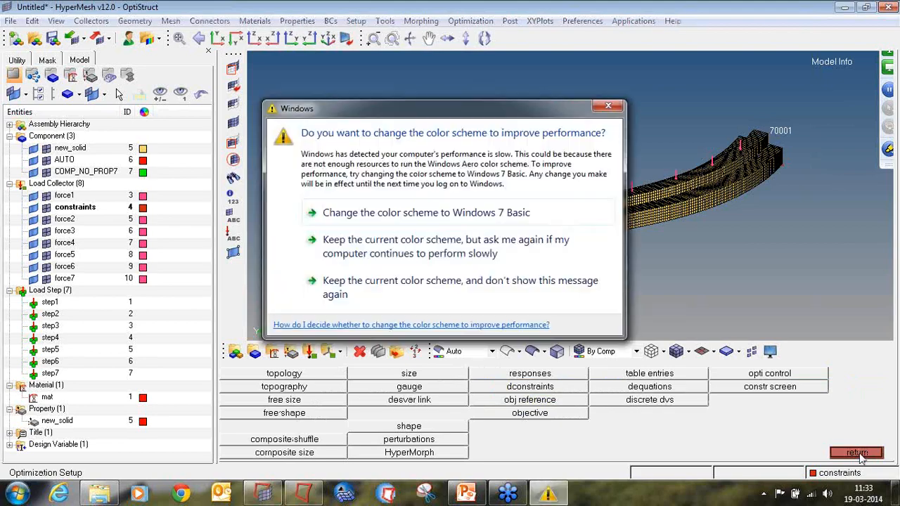
click(550, 301)
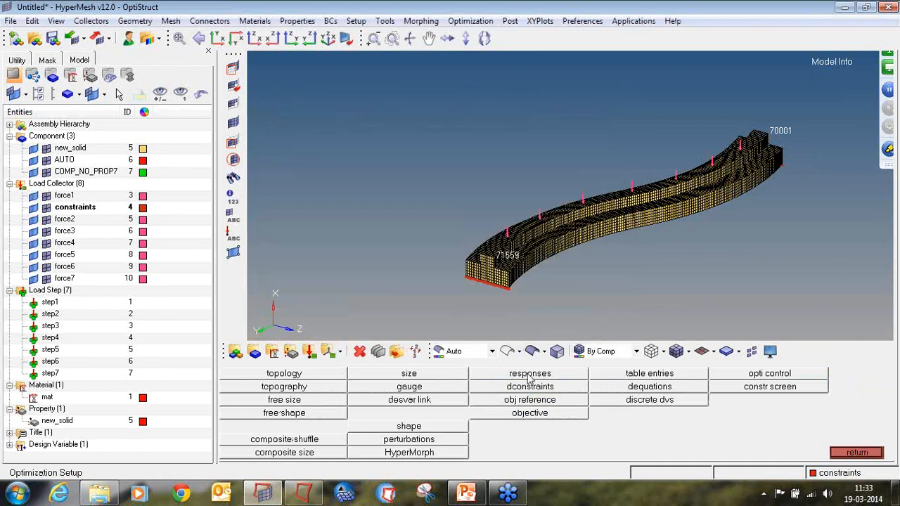
Create a volumefrac optimization response named vol.
click(530, 377)
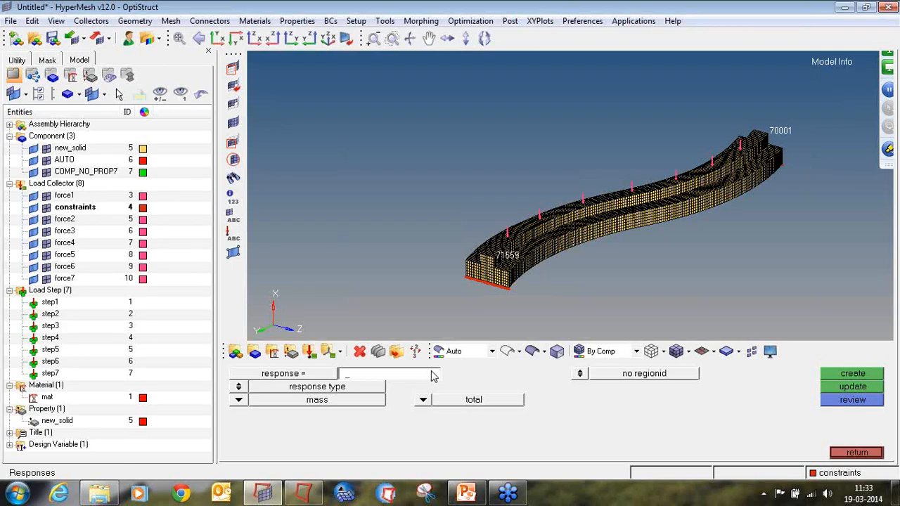
text(vol)
click(240, 399)
click(338, 434)
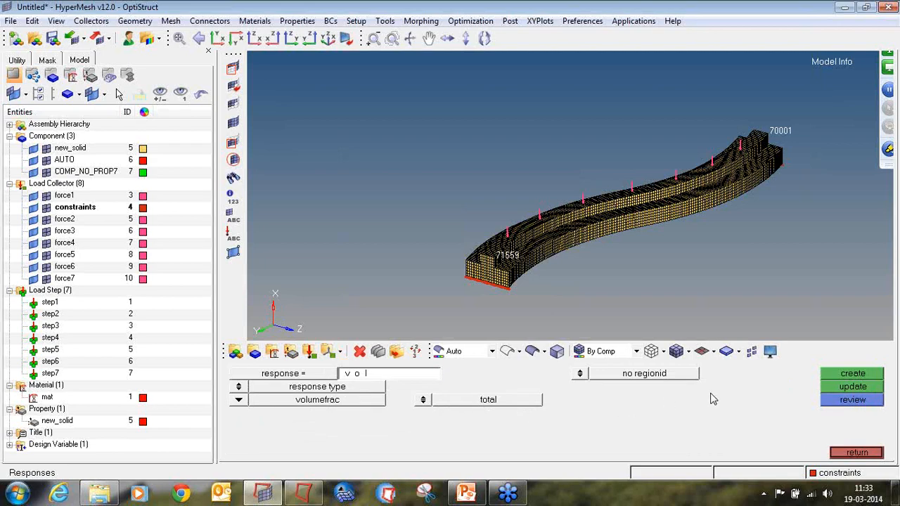
click(827, 373)
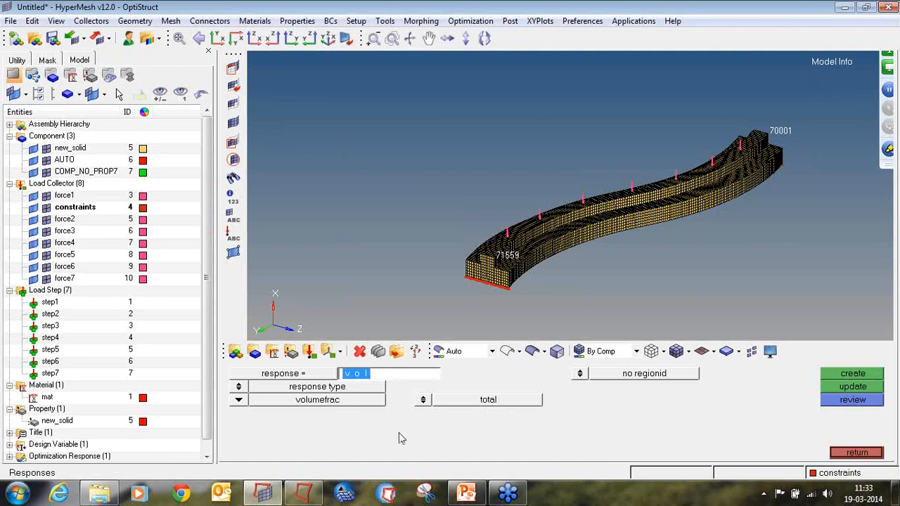
Name a new optimization response wcompl and set its response type to weighted comp.
text(wcompl)
click(238, 401)
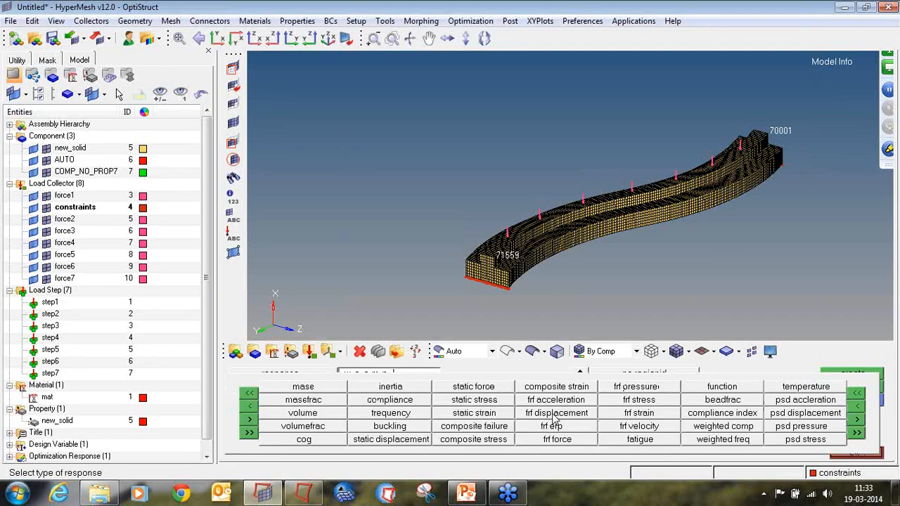
click(703, 430)
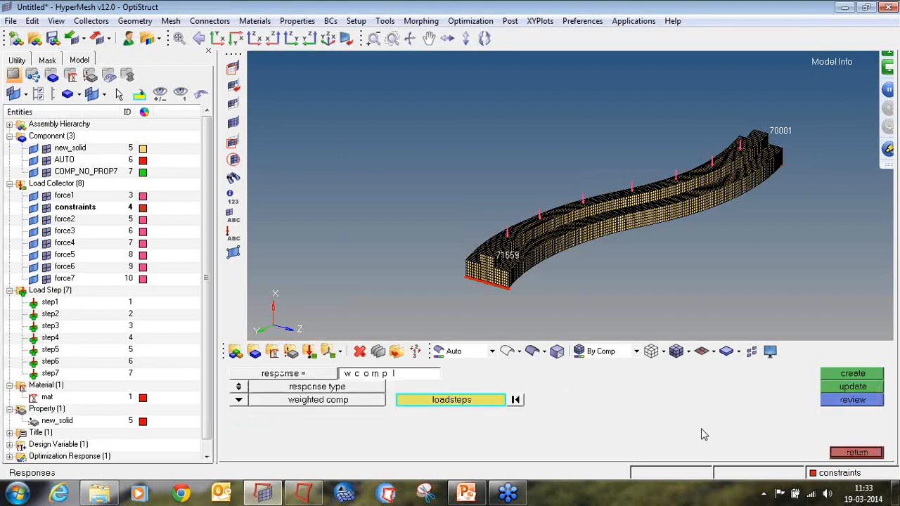
Include load steps step1 through step7 with weight 1.000 each and create the wcompl response.
click(480, 403)
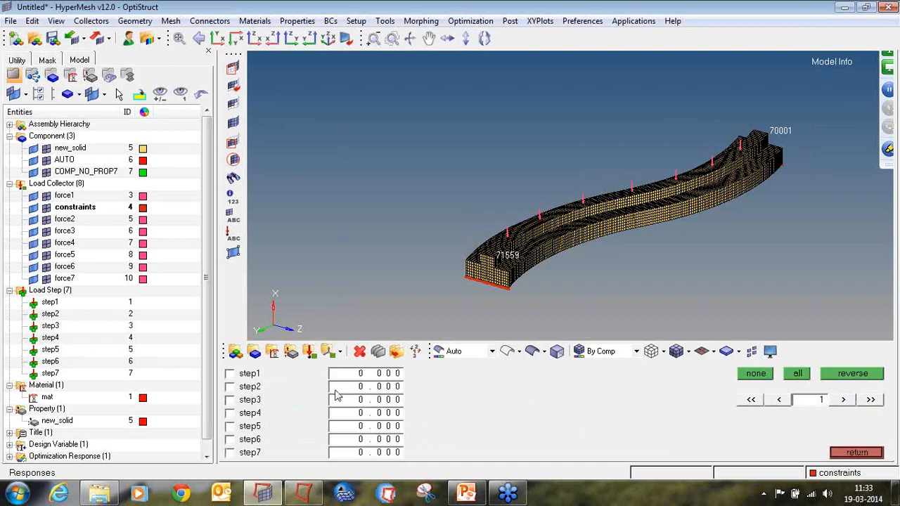
click(249, 380)
click(248, 389)
click(247, 401)
click(246, 413)
click(246, 427)
click(246, 440)
click(246, 452)
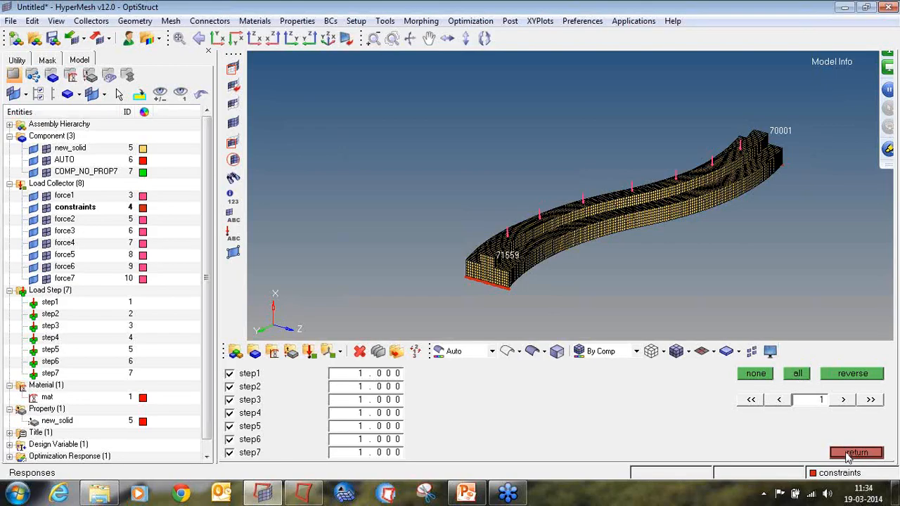
click(849, 456)
click(836, 376)
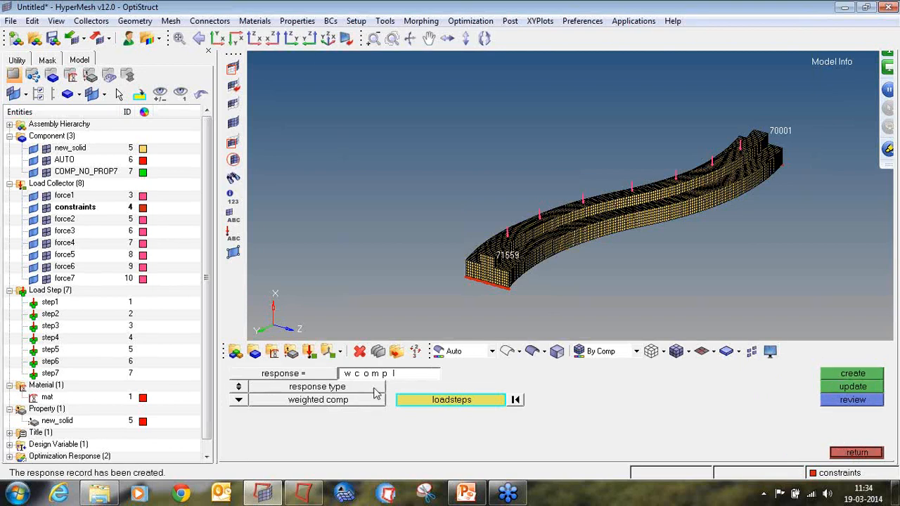
Inspect the design variable and optimization responses in the model browser, collapsing the other folders.
click(9, 445)
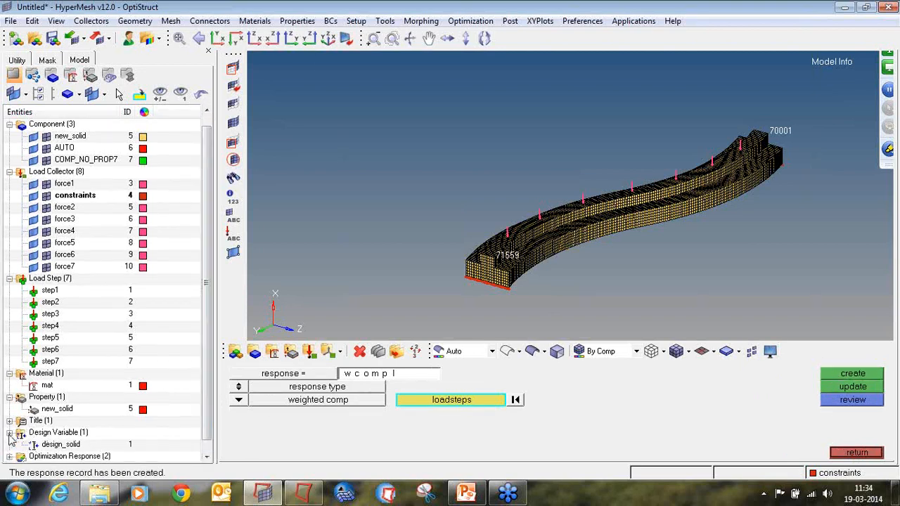
click(10, 456)
scroll(188, 430, down, 1)
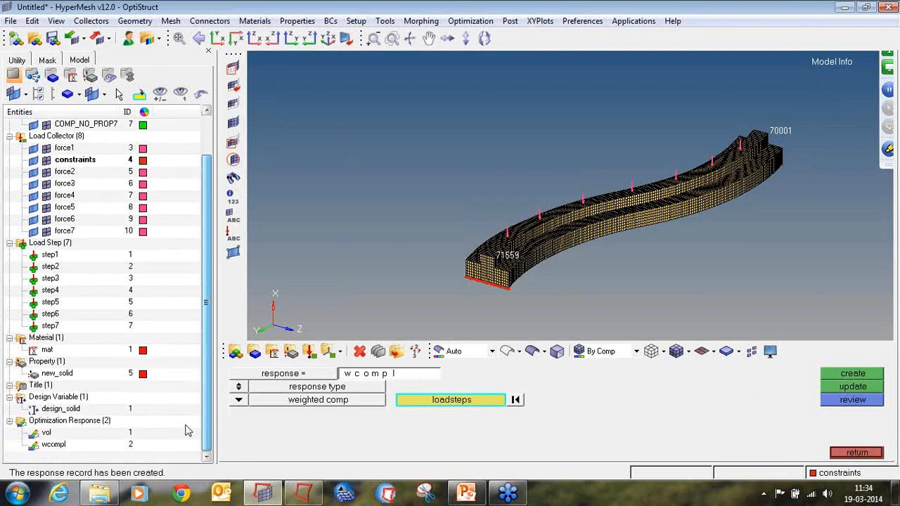
click(9, 243)
click(9, 184)
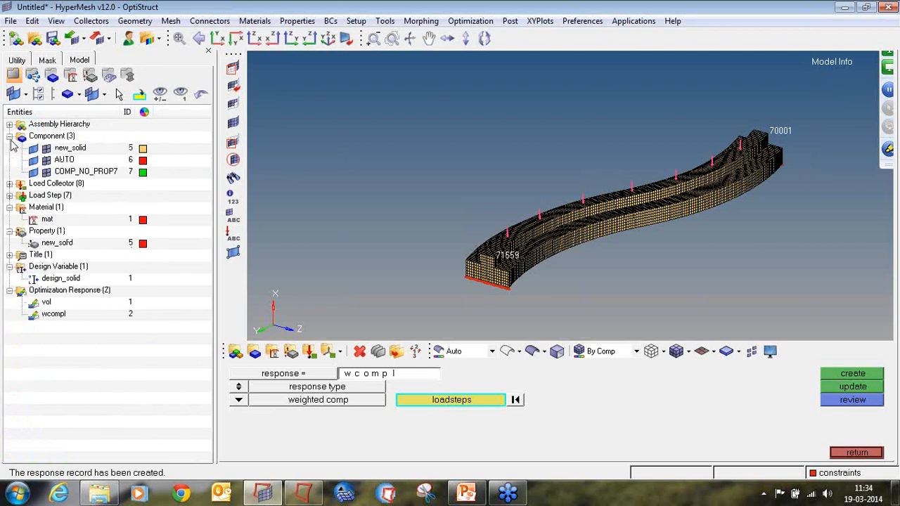
click(9, 136)
click(9, 171)
click(10, 183)
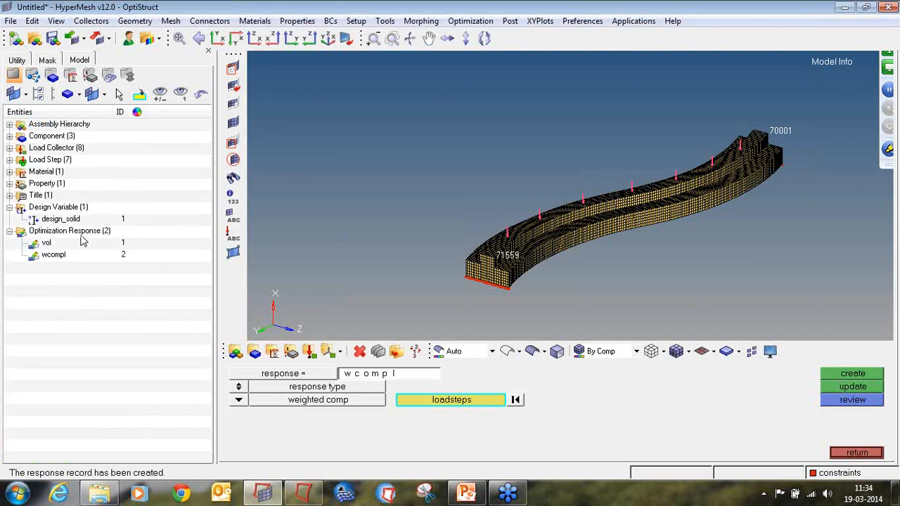
Create optimization constraint const1 on response vol with an upper bound of 0.300.
click(856, 452)
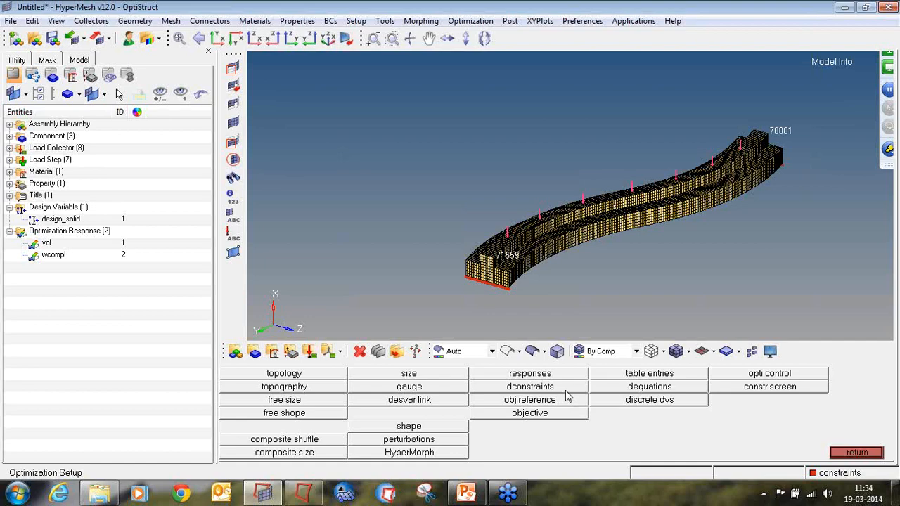
click(530, 387)
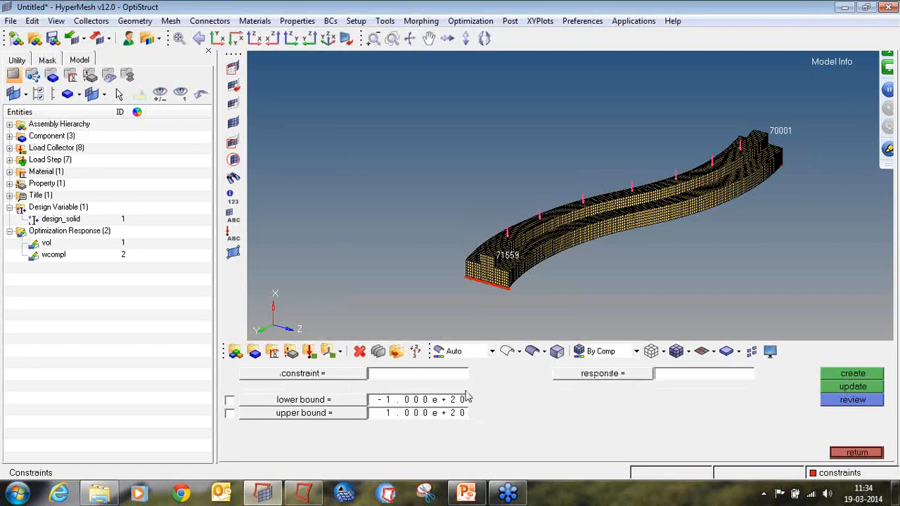
click(451, 373)
click(617, 375)
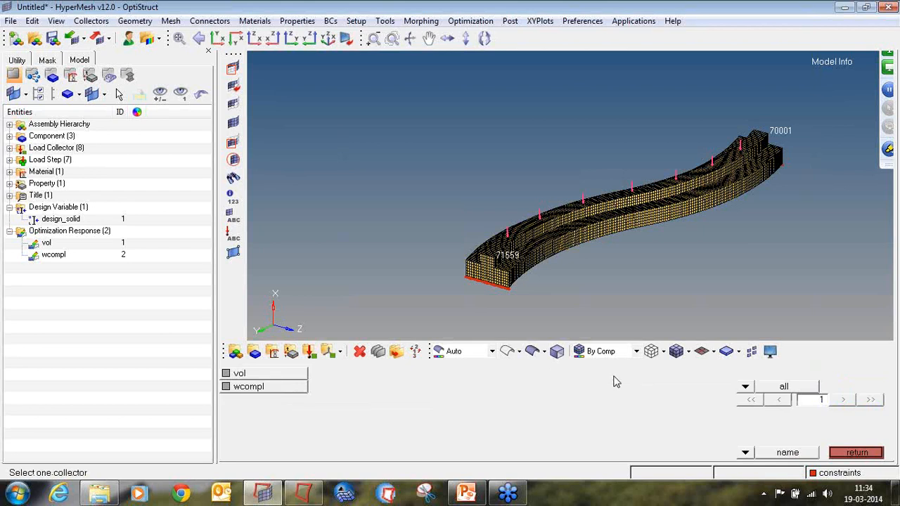
click(265, 376)
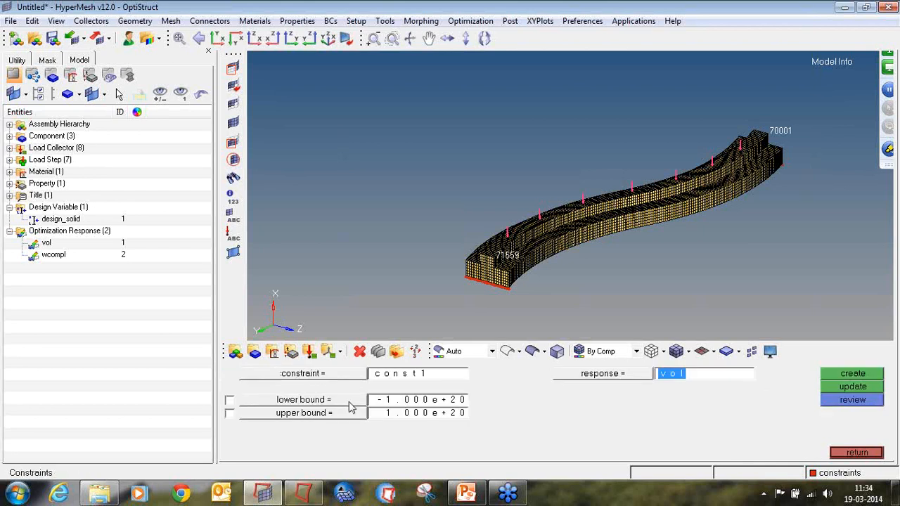
click(229, 413)
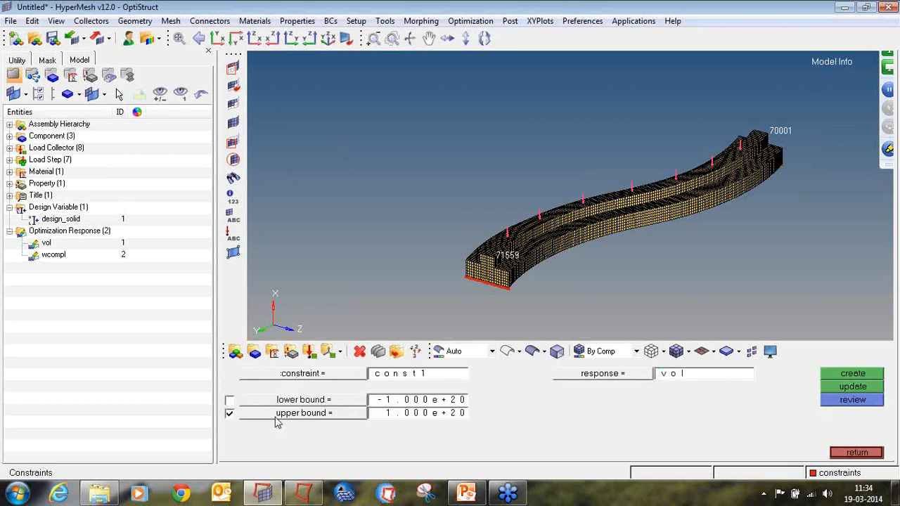
click(456, 417)
key(BackSpace)
text(0.300)
click(876, 378)
click(10, 267)
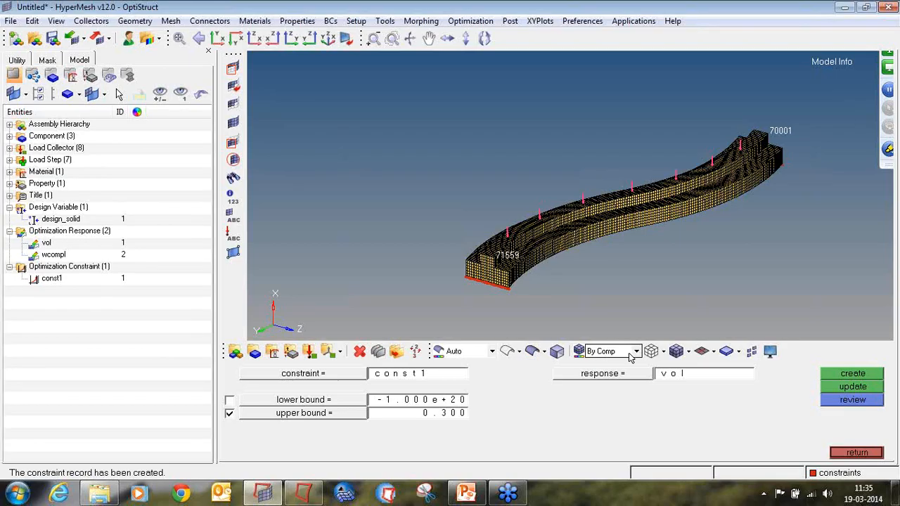
Create a min objective on the wcompl response.
click(853, 452)
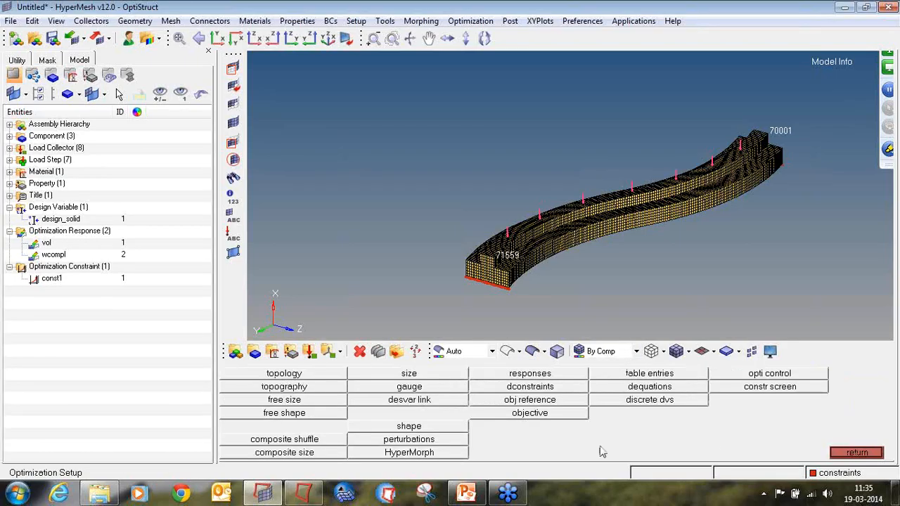
click(537, 421)
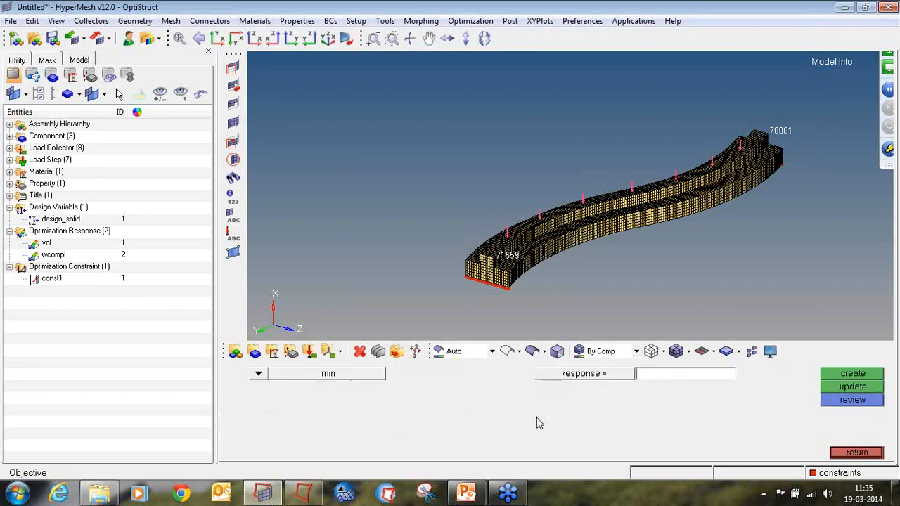
click(535, 378)
click(274, 387)
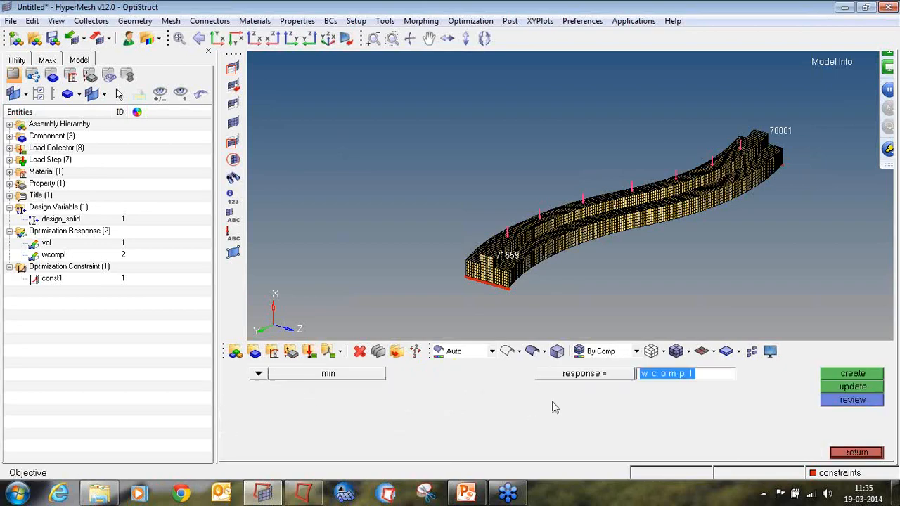
click(837, 380)
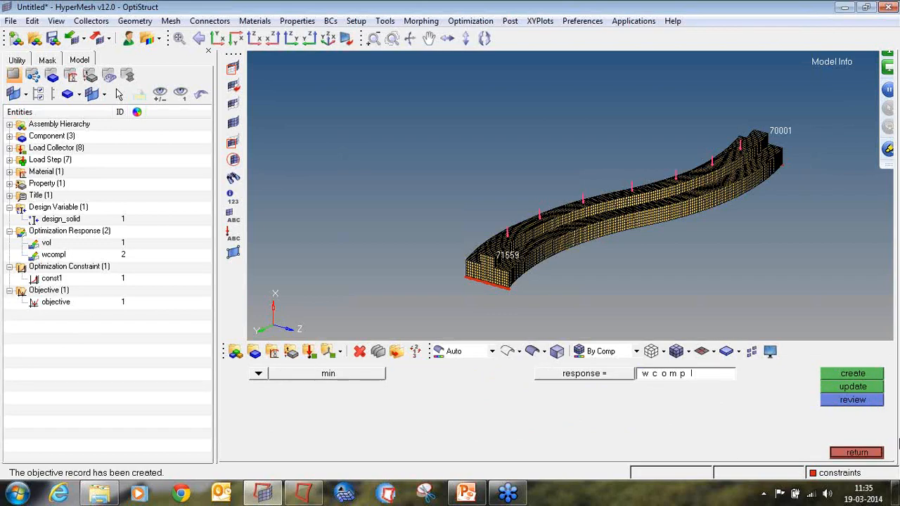
click(865, 454)
Save the model as tutorial4 in a new folder tutorial4 inside the Desktop tutorial folder.
click(11, 21)
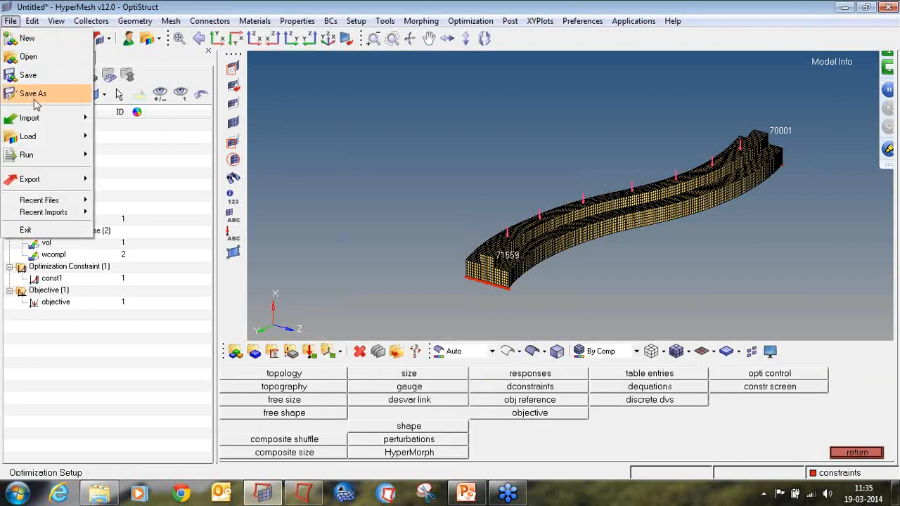
click(40, 92)
click(262, 182)
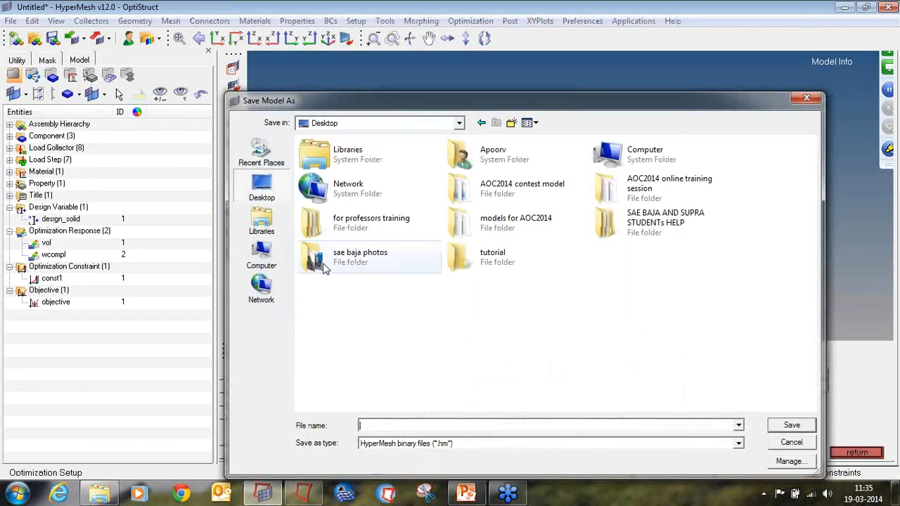
double_click(464, 255)
click(511, 123)
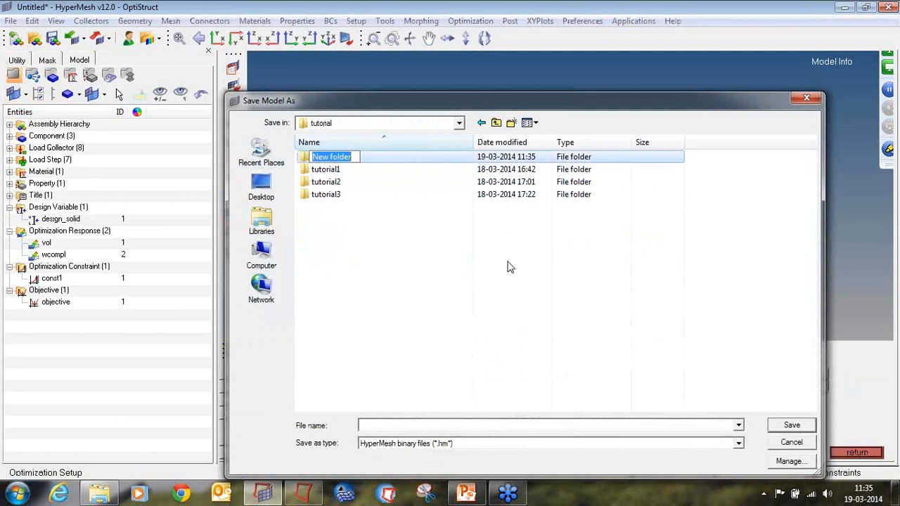
text(tutoria)
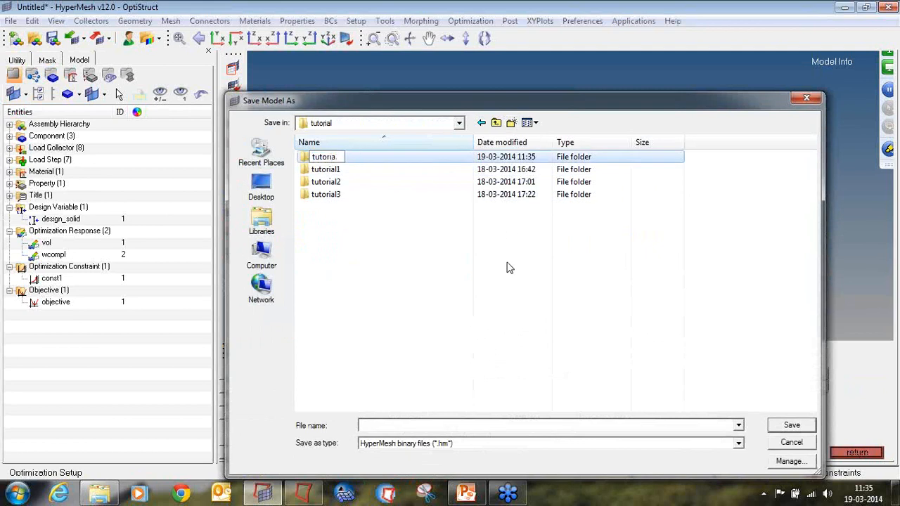
text(l4)
key(Return)
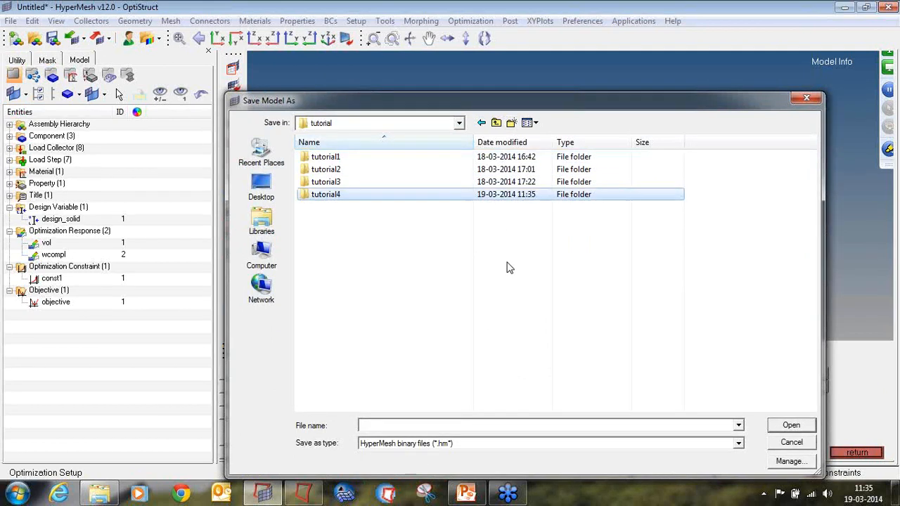
key(Return)
click(516, 425)
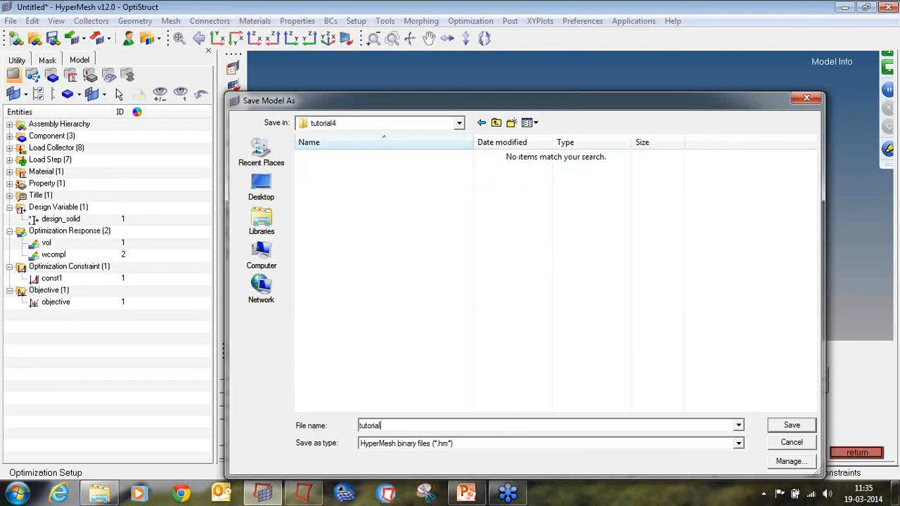
text(tutorial4)
key(Return)
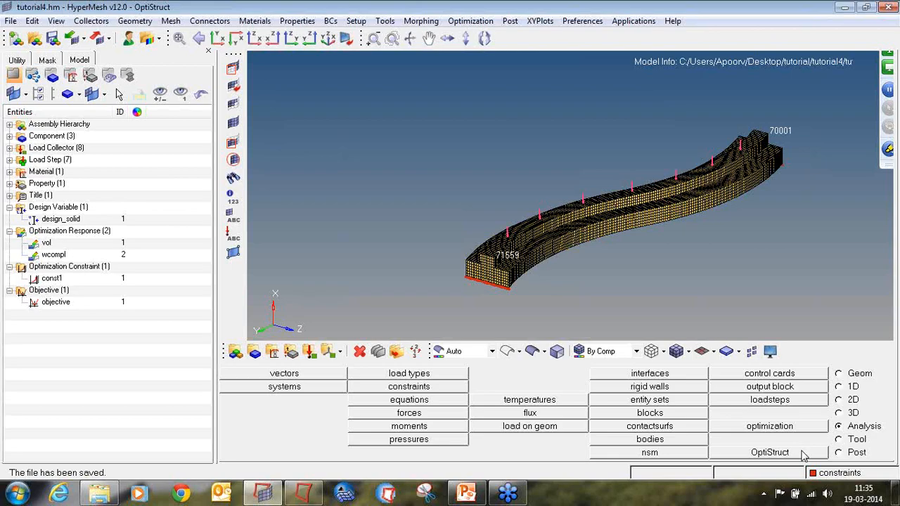
Run OptiStruct with export option all and run option optimization.
click(804, 455)
click(304, 415)
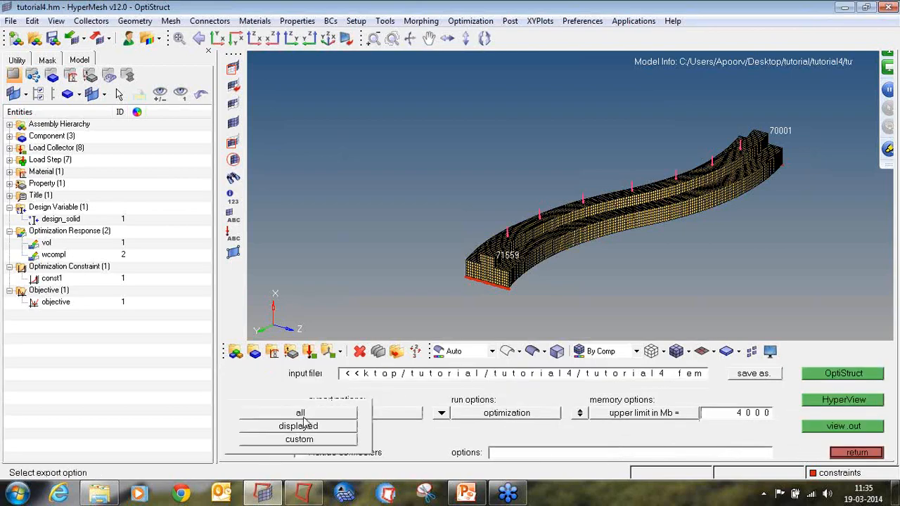
click(302, 415)
click(446, 414)
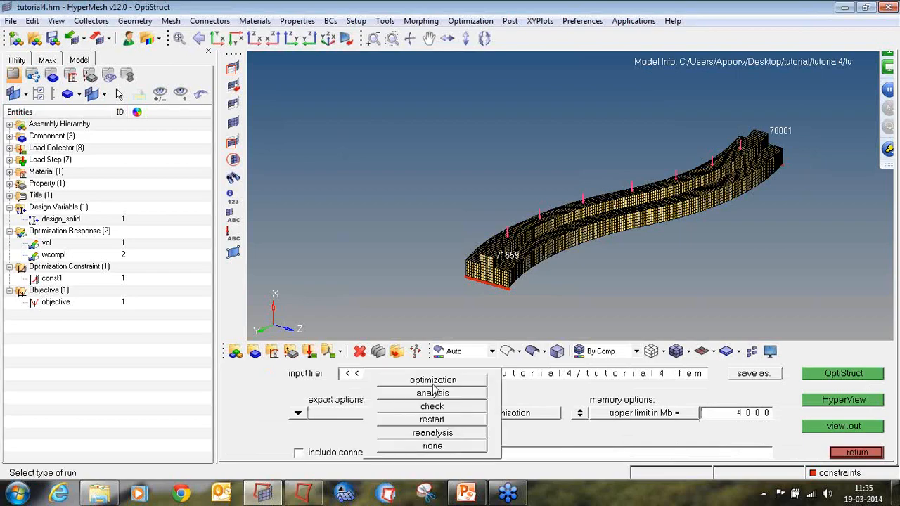
click(433, 383)
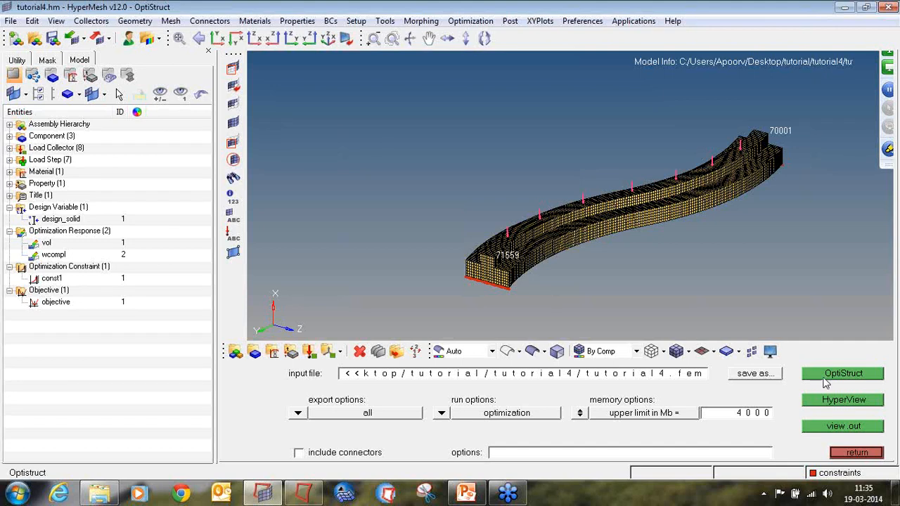
click(825, 377)
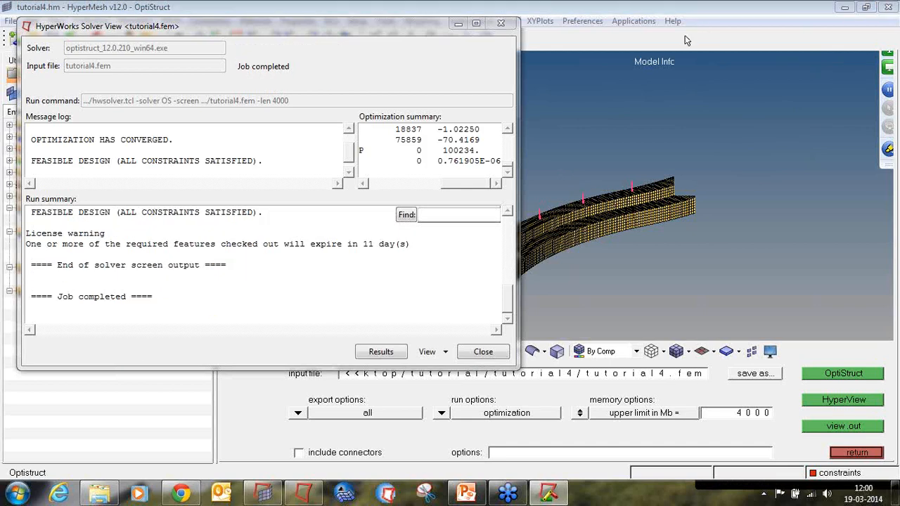
Review the solver message log, then open the optimization results in HyperView and close its message log.
drag(61, 138, 174, 140)
drag(70, 158, 269, 160)
click(273, 178)
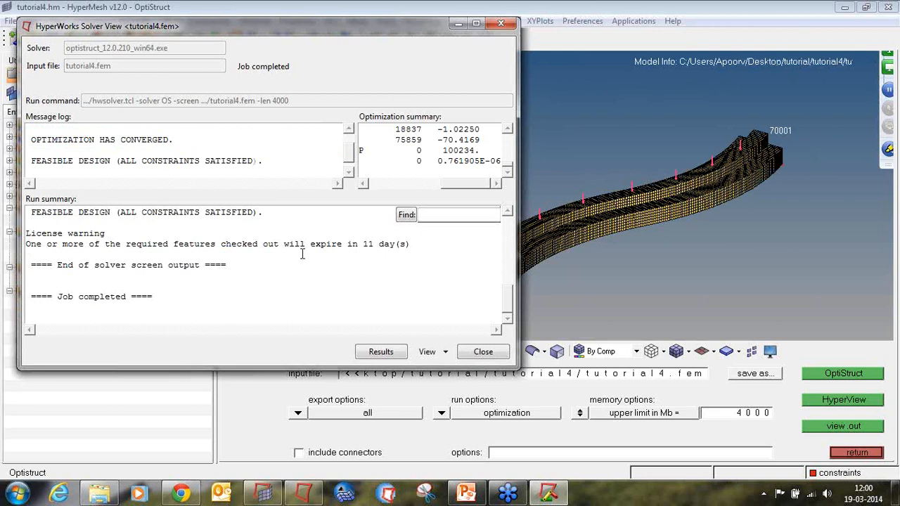
click(381, 352)
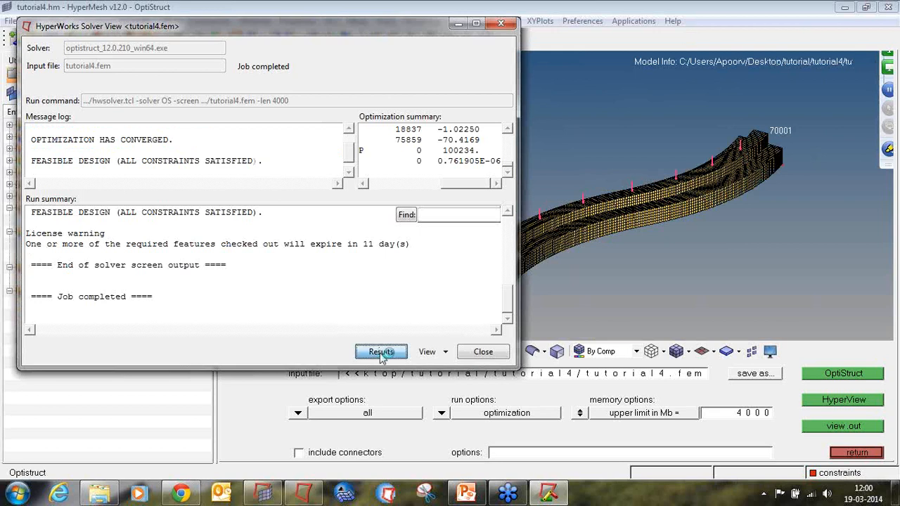
click(498, 357)
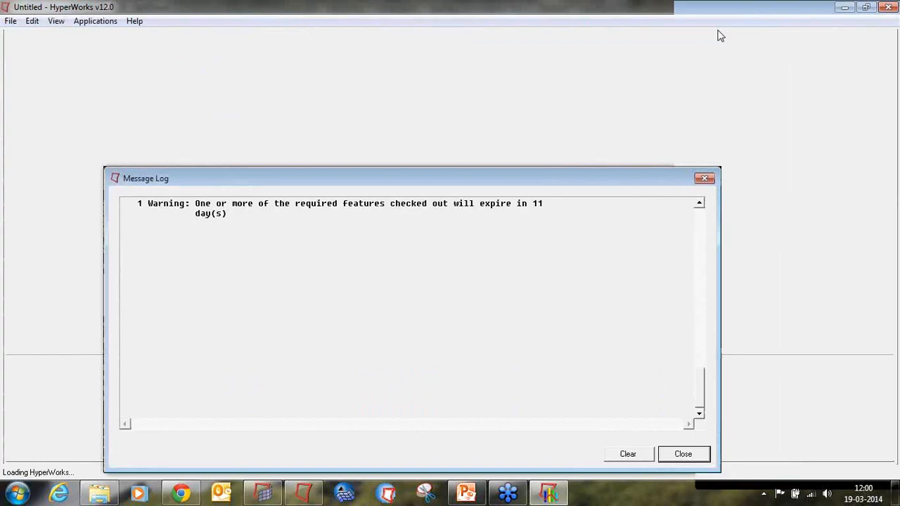
click(701, 175)
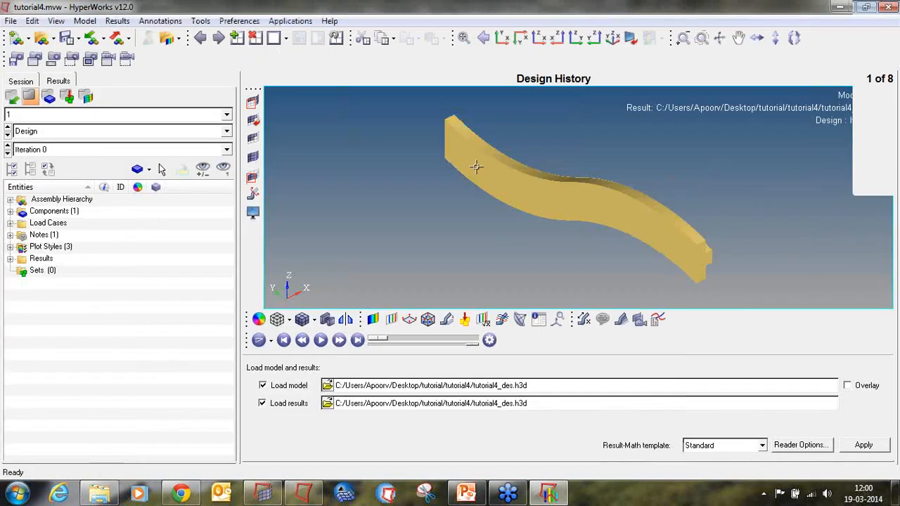
Load the final design iteration, Iteration 41, of the optimization results.
ctrl+drag(483, 151, 599, 217)
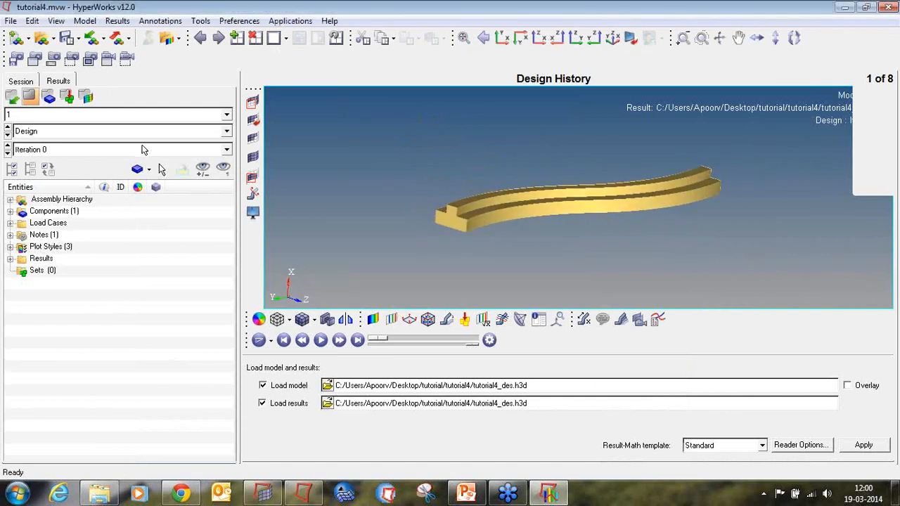
click(142, 149)
scroll(96, 190, down, 12)
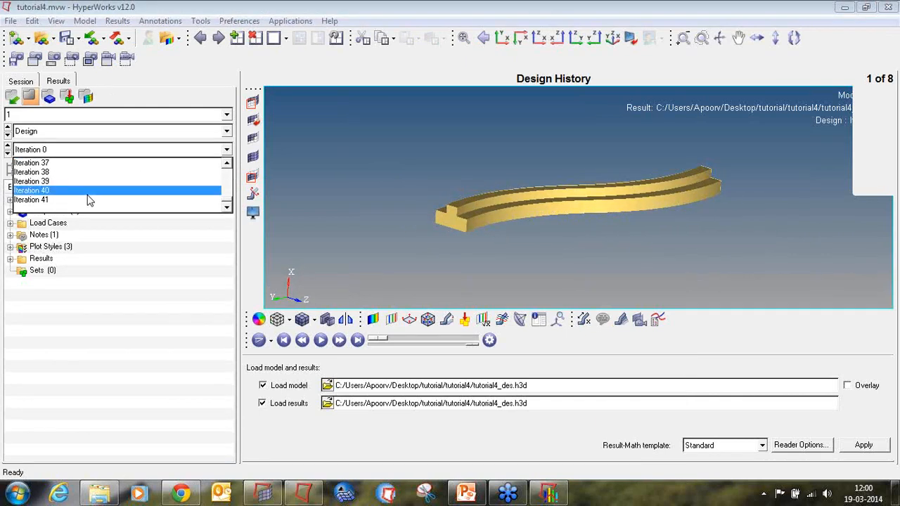
click(90, 195)
click(103, 149)
click(60, 201)
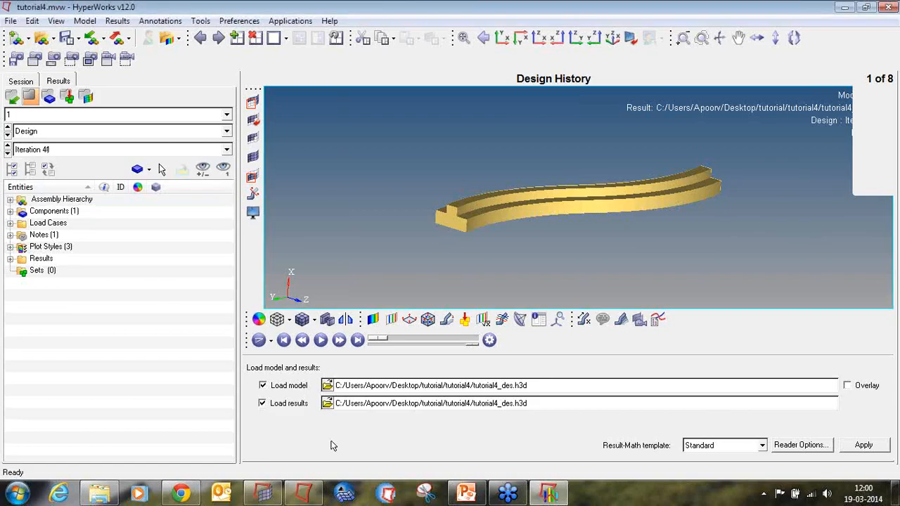
Plot a contour of element densities using Simple averaging.
click(373, 319)
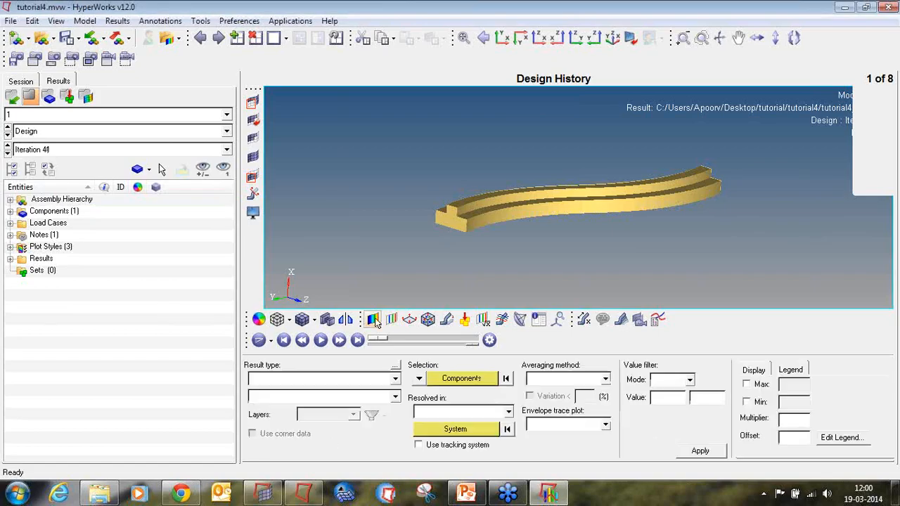
click(554, 379)
click(545, 398)
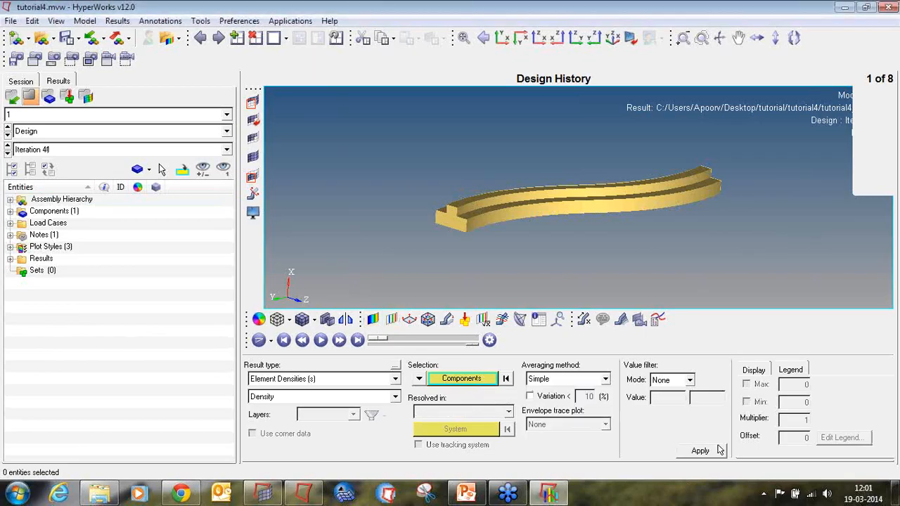
click(716, 454)
Show an iso-surface of densities above 0.3 with clipped geometry features and transparency enabled.
click(392, 319)
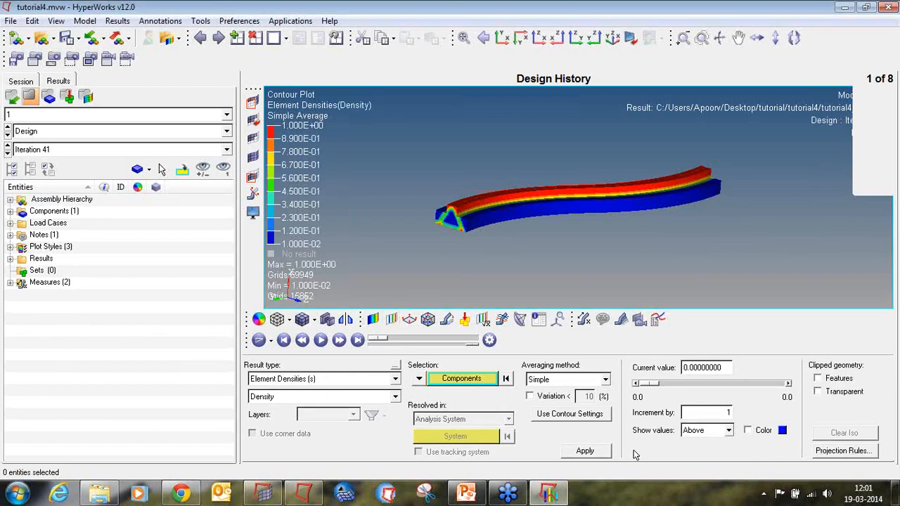
click(585, 450)
drag(712, 367, 674, 370)
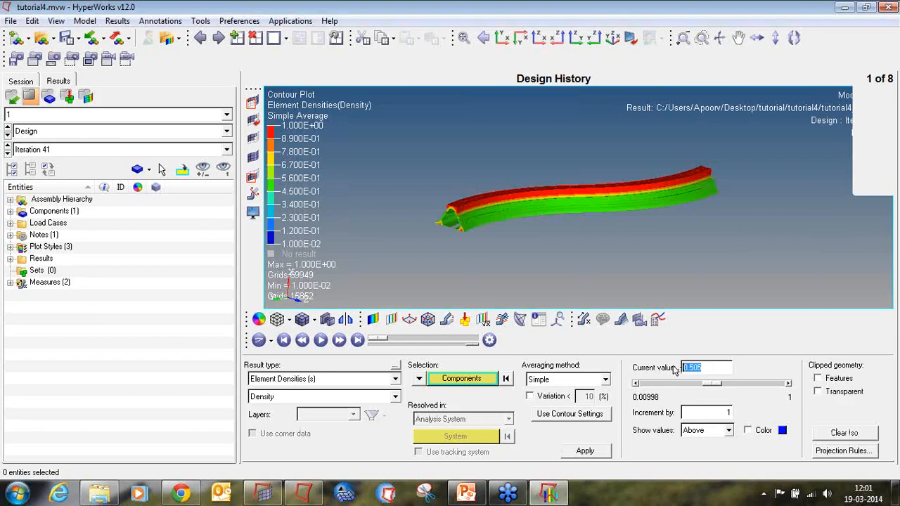
text(0.3)
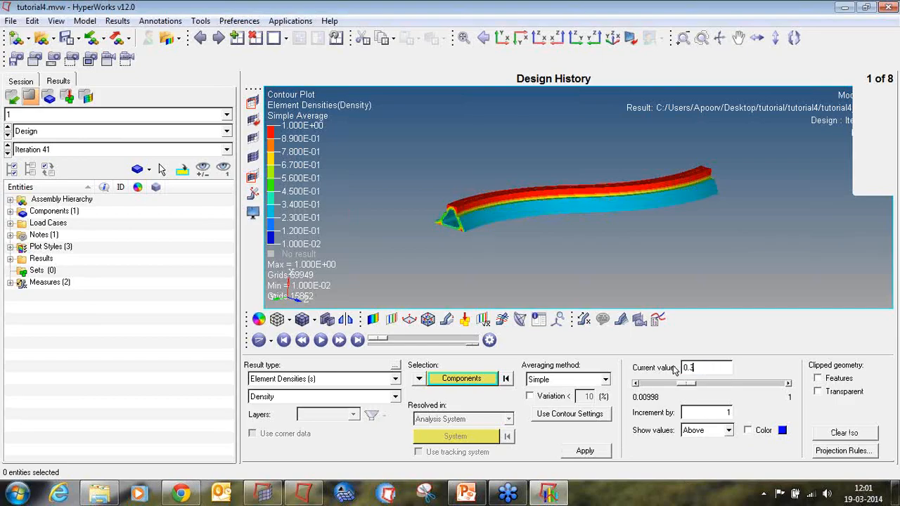
click(818, 379)
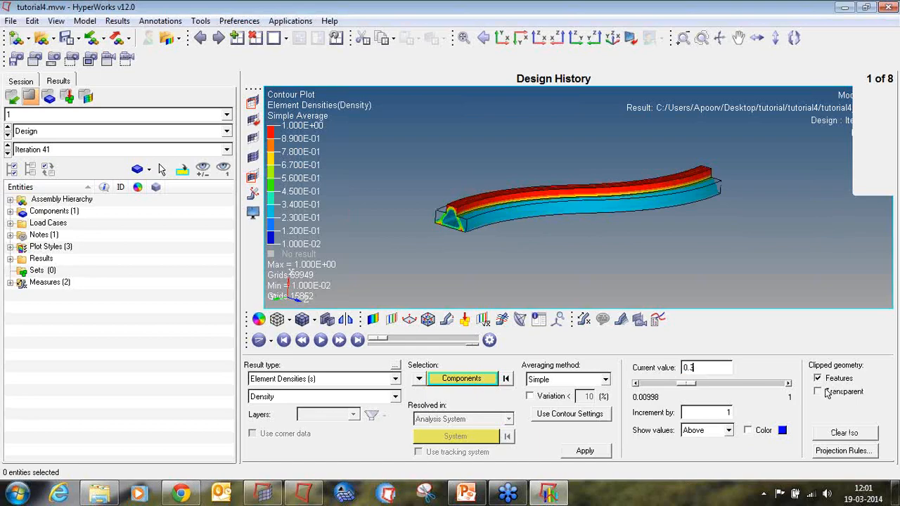
click(819, 392)
Zoom and rotate around the iso-surface to examine the rail's optimized cross-section.
scroll(492, 204, up, 6)
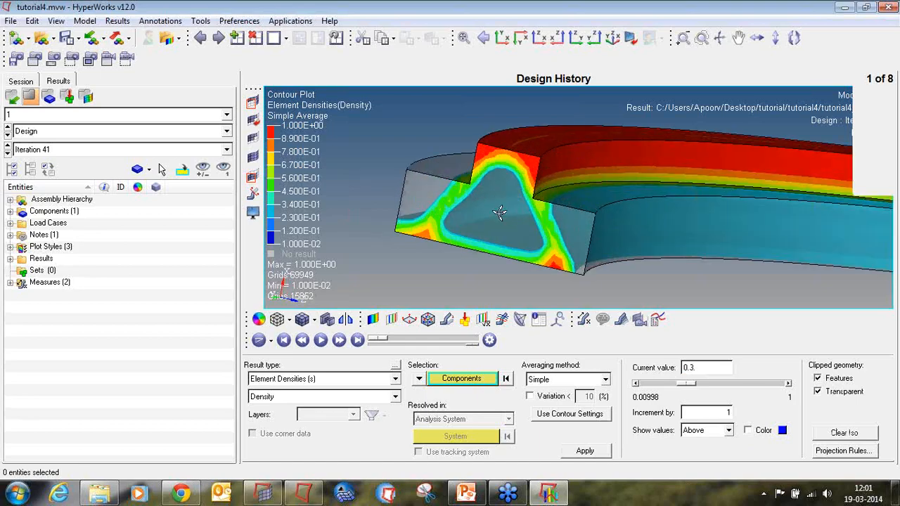
scroll(556, 223, down, 5)
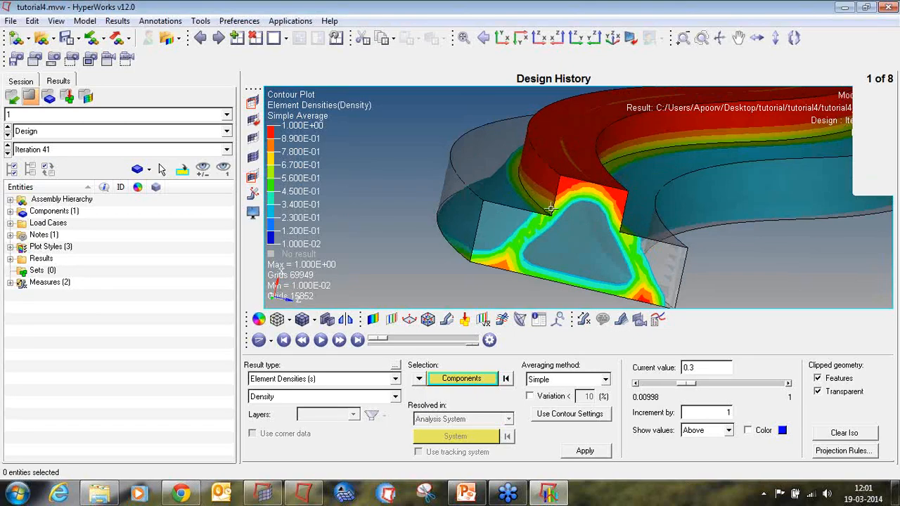
ctrl+drag(662, 188, 649, 226)
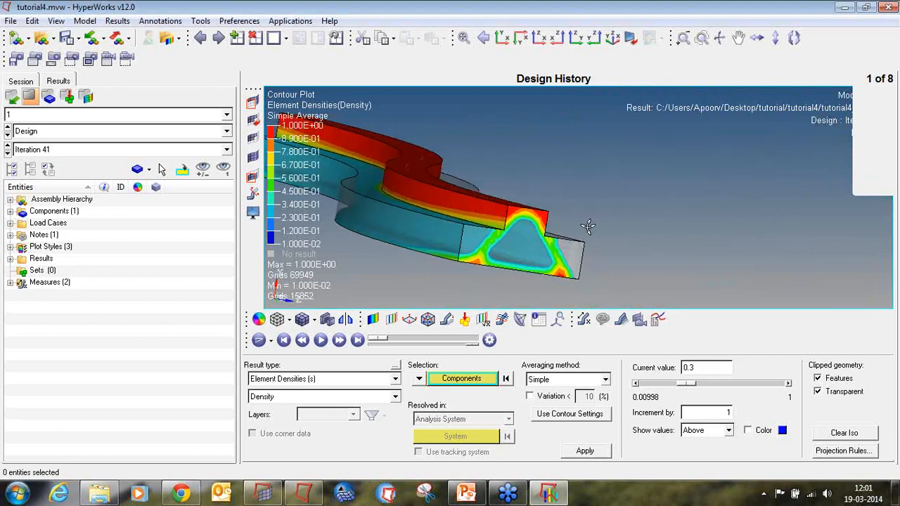
ctrl+drag(588, 227, 615, 167)
ctrl+scroll(529, 228, down, 2)
ctrl+scroll(511, 242, up, 5)
ctrl+scroll(480, 232, down, 3)
ctrl+scroll(470, 207, up, 4)
ctrl+scroll(623, 206, down, 3)
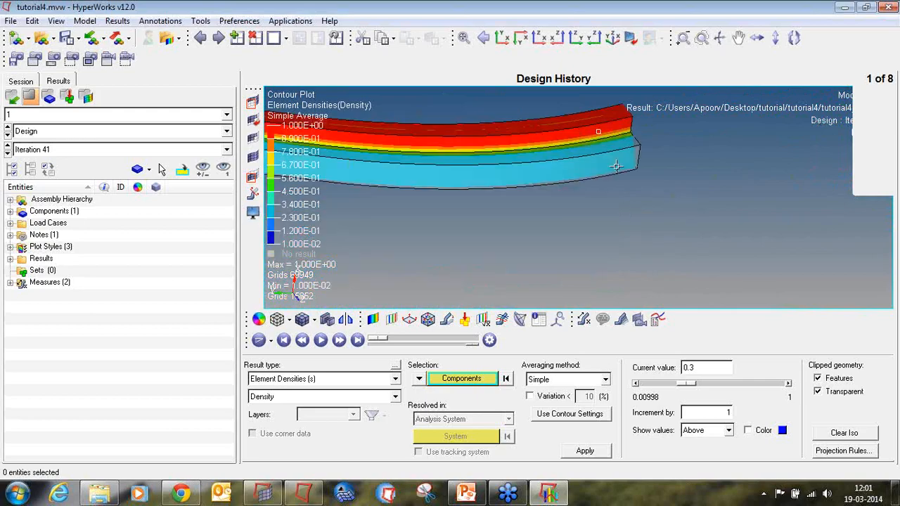
ctrl+scroll(614, 167, down, 2)
Mask the elements outside a middle segment of the rail so only that segment stays displayed.
click(252, 102)
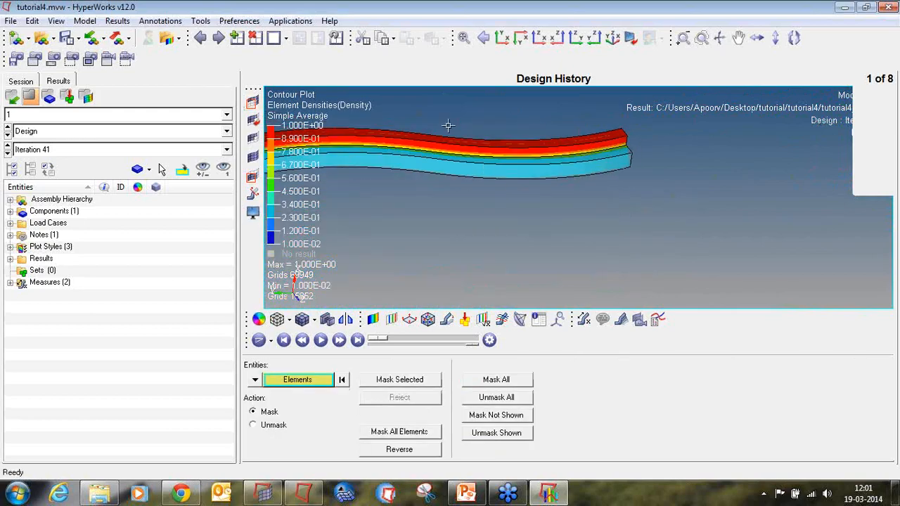
shift+drag(448, 126, 535, 207)
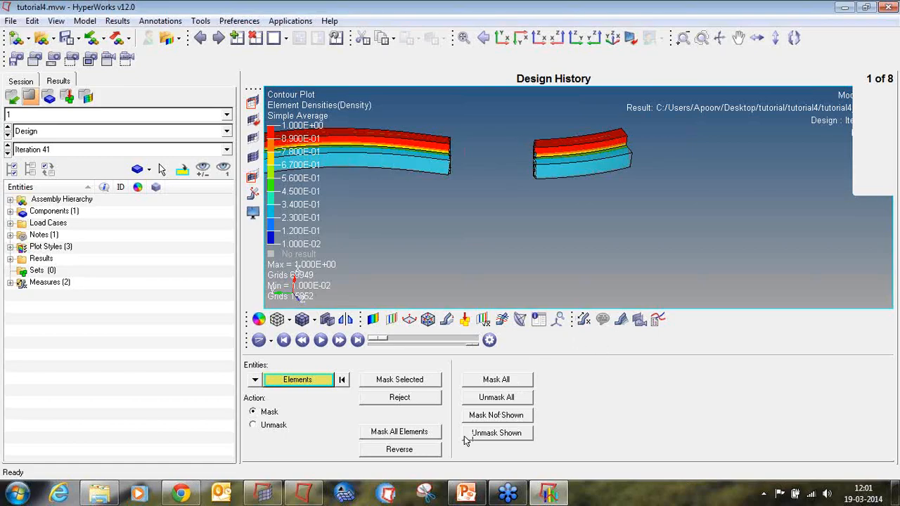
click(417, 452)
Turn off the features and transparent options for the clipped geometry of the iso-surface.
ctrl+drag(611, 200, 417, 181)
ctrl+right_drag(451, 175, 428, 275)
ctrl+scroll(499, 217, up, 4)
ctrl+scroll(485, 187, up, 3)
ctrl+drag(576, 213, 416, 203)
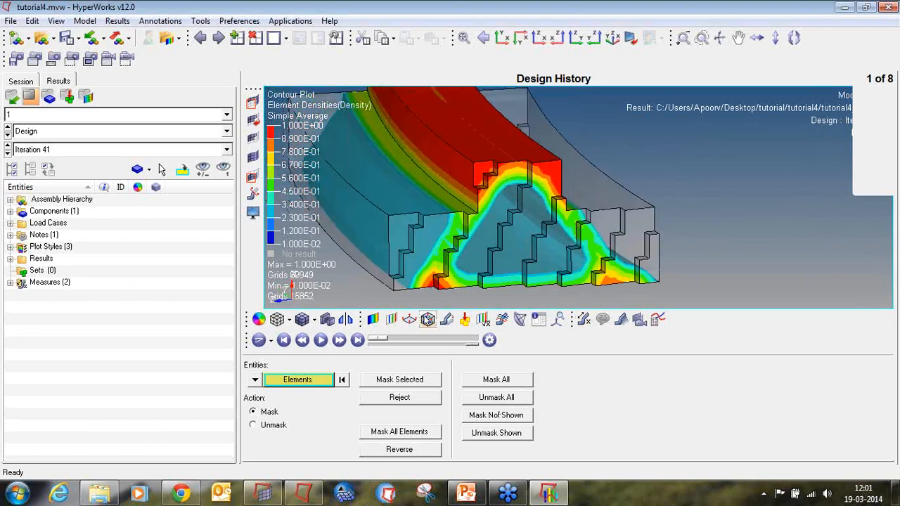
click(392, 319)
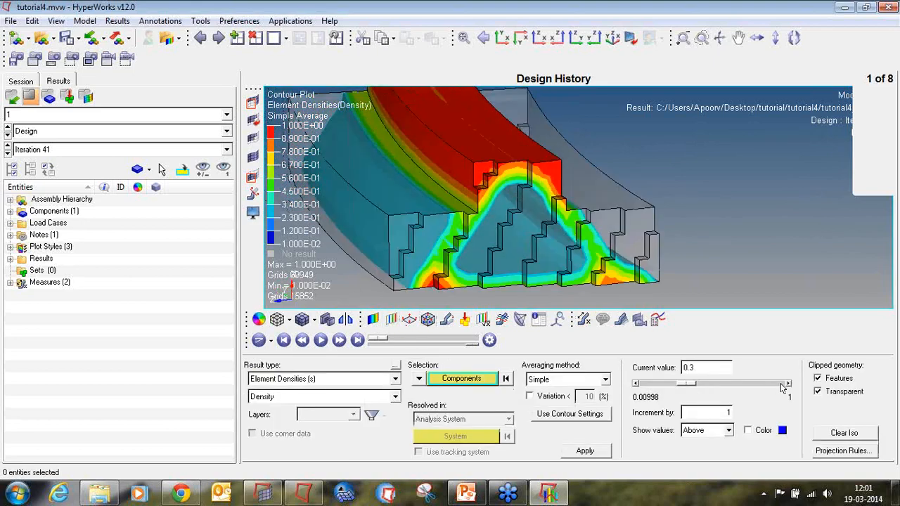
click(818, 379)
click(817, 391)
ctrl+drag(626, 234, 457, 127)
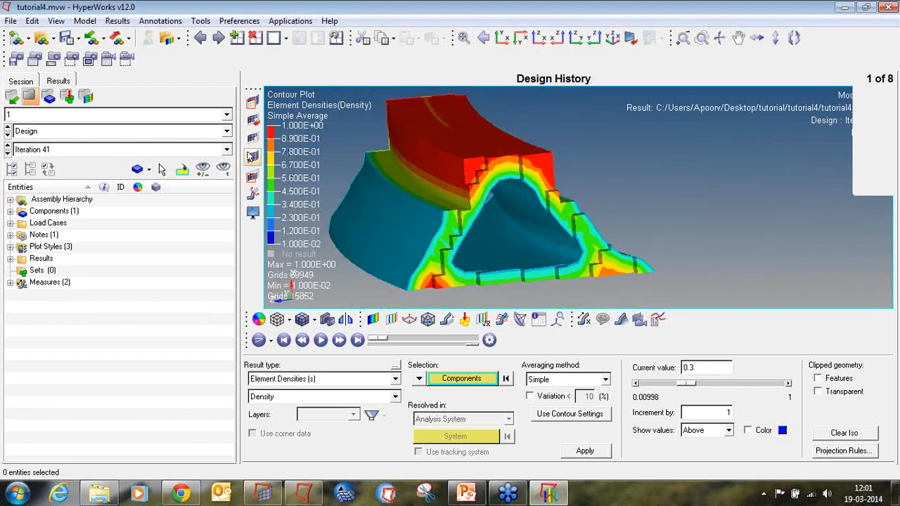
Switch to a side view and mask a middle section of the rail's elements.
click(253, 157)
click(501, 37)
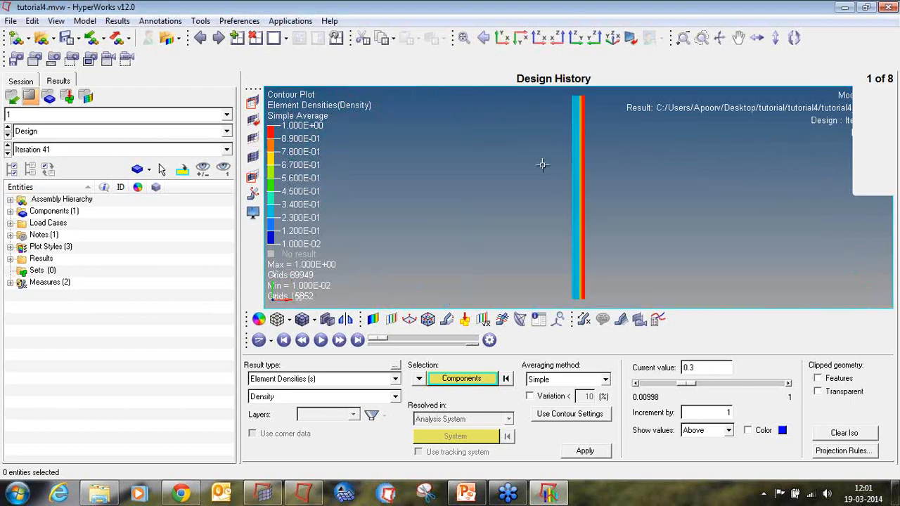
drag(550, 152, 610, 194)
click(253, 120)
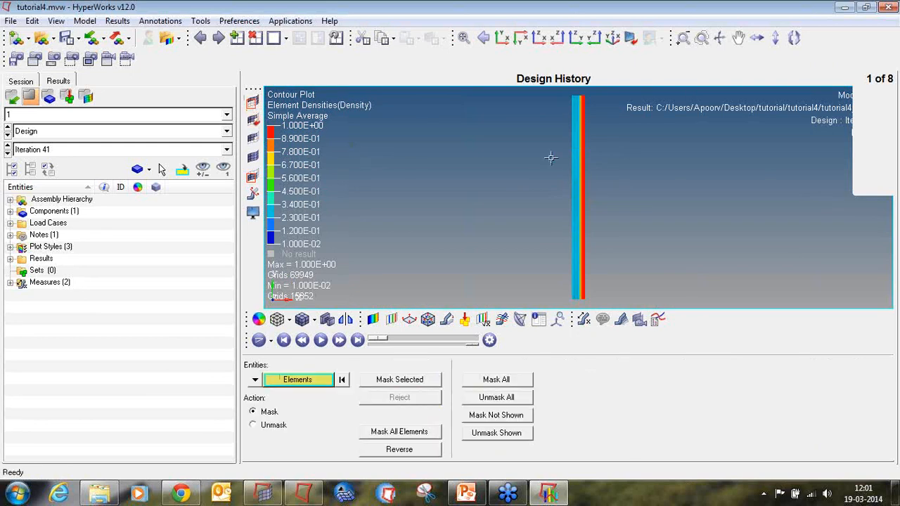
shift+drag(551, 157, 621, 223)
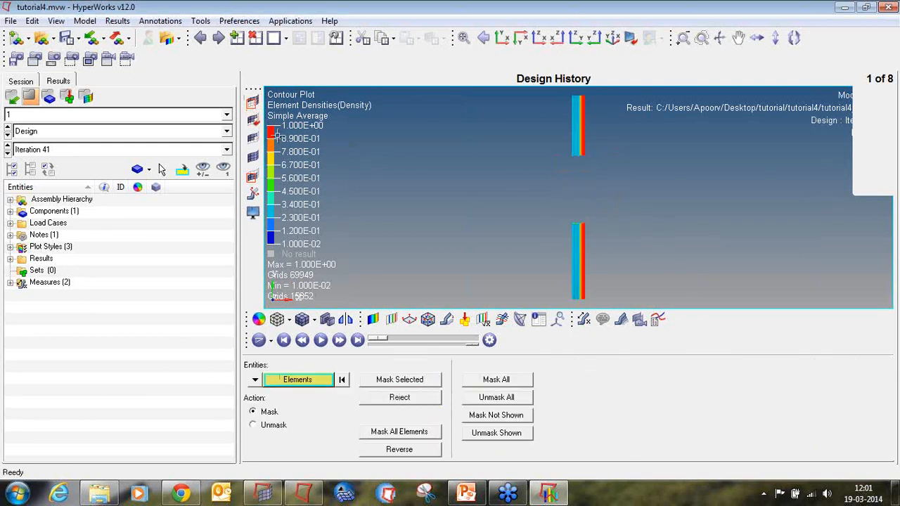
Mask further elements until only a thin cross-section slice of the rail remains displayed.
click(253, 157)
shift+drag(572, 168, 595, 185)
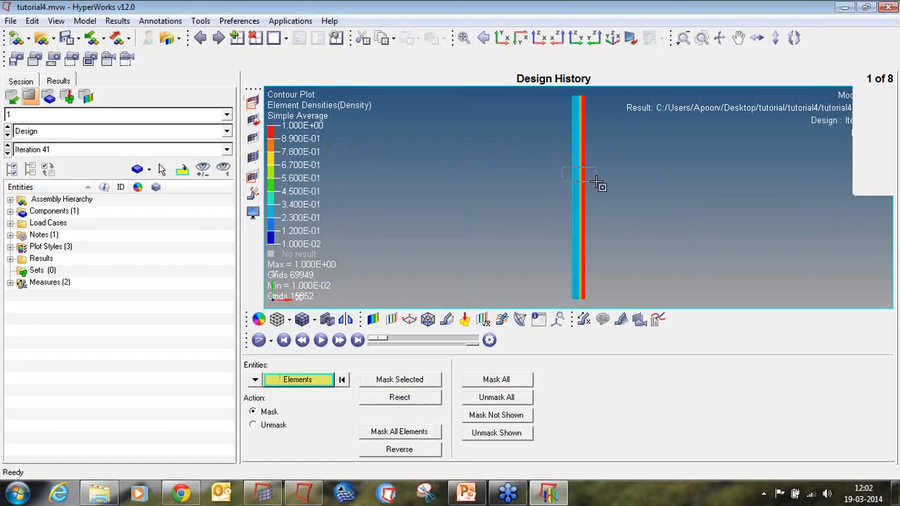
click(257, 119)
ctrl+drag(524, 150, 462, 168)
ctrl+scroll(581, 173, up, 8)
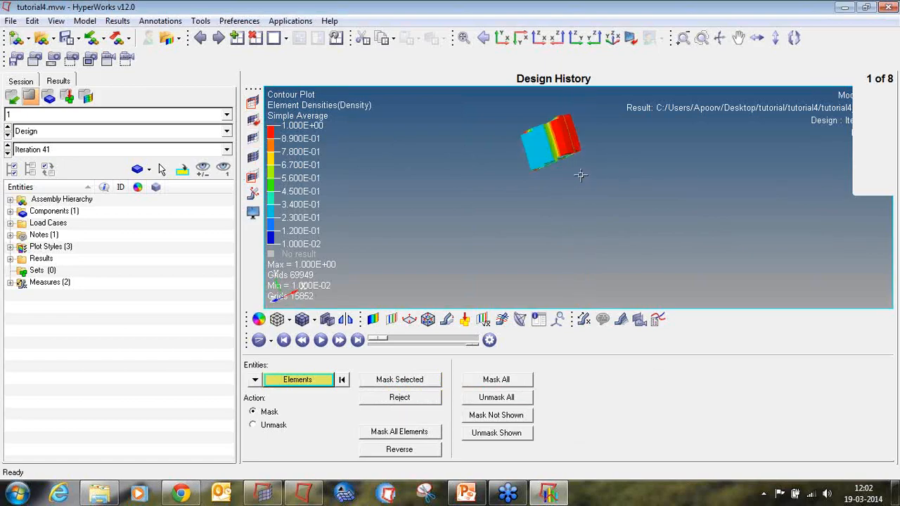
ctrl+right_drag(567, 176, 563, 223)
ctrl+drag(644, 200, 568, 204)
ctrl+scroll(592, 242, up, 6)
ctrl+scroll(592, 242, down, 5)
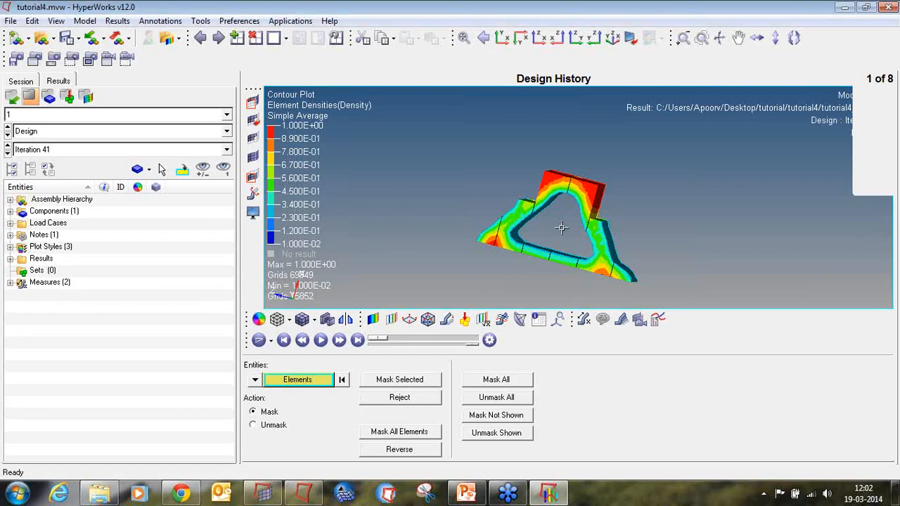
Close HyperView without saving the session and start a new empty HyperMesh model.
click(889, 7)
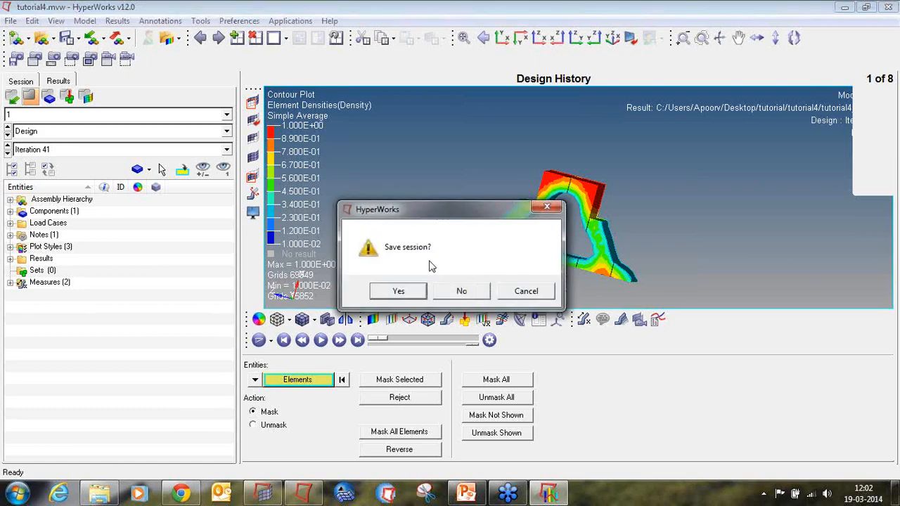
click(450, 291)
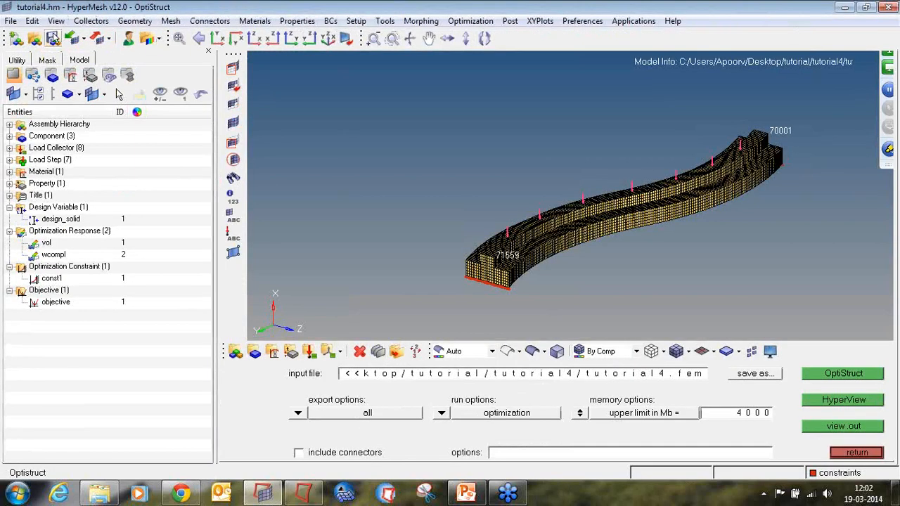
click(14, 39)
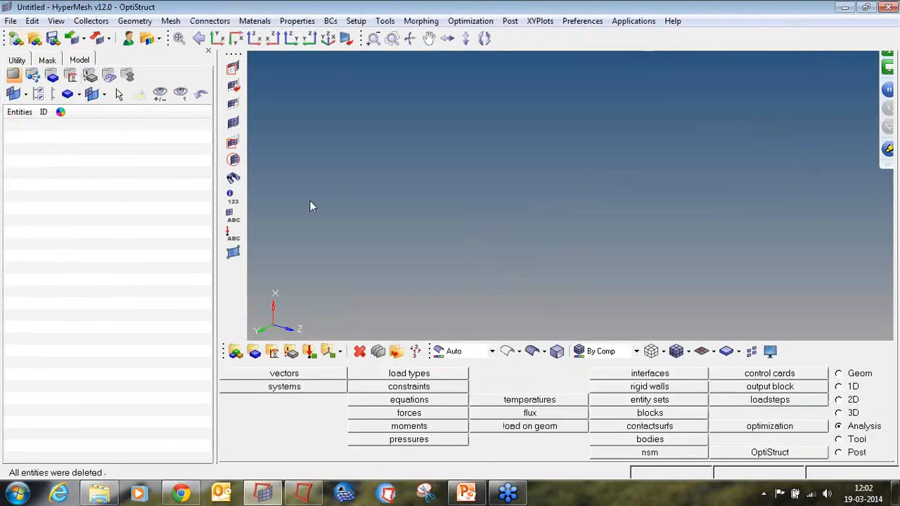
Switch to PowerPoint and advance to the next tutorial slide, OS-2095 Frequency Response Optimization.
click(466, 492)
click(763, 475)
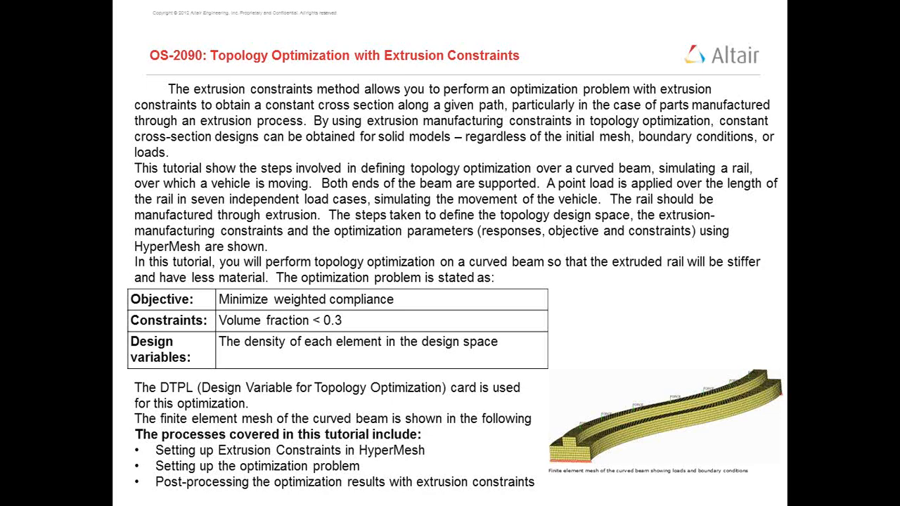
key(Right)
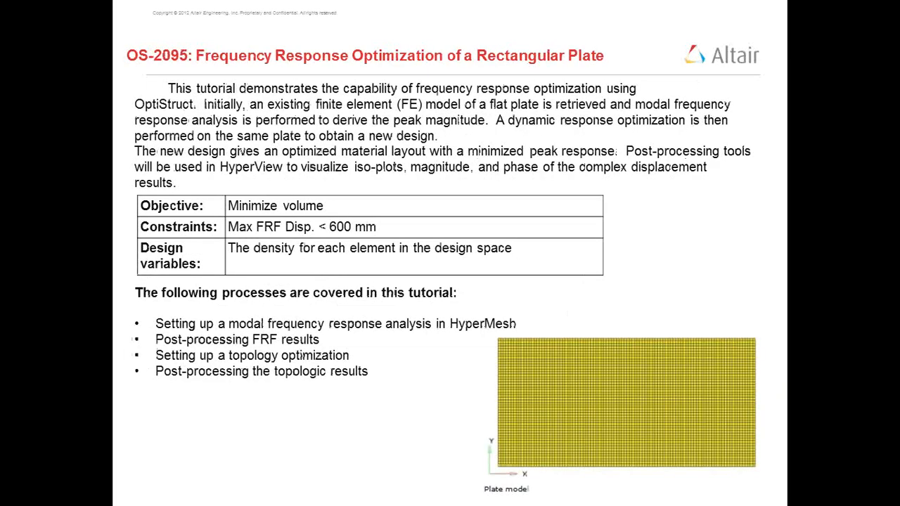
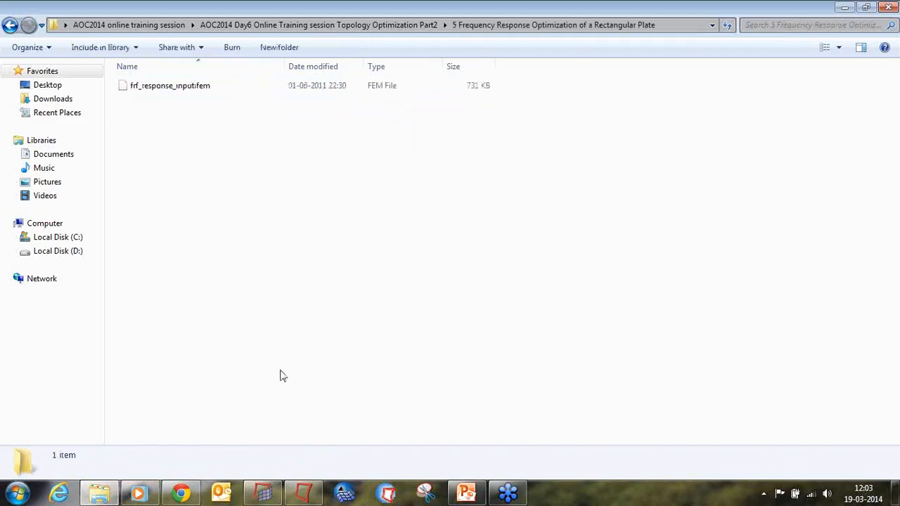
Close the open taskbar window and switch back to the HyperWorks session.
right_click(158, 490)
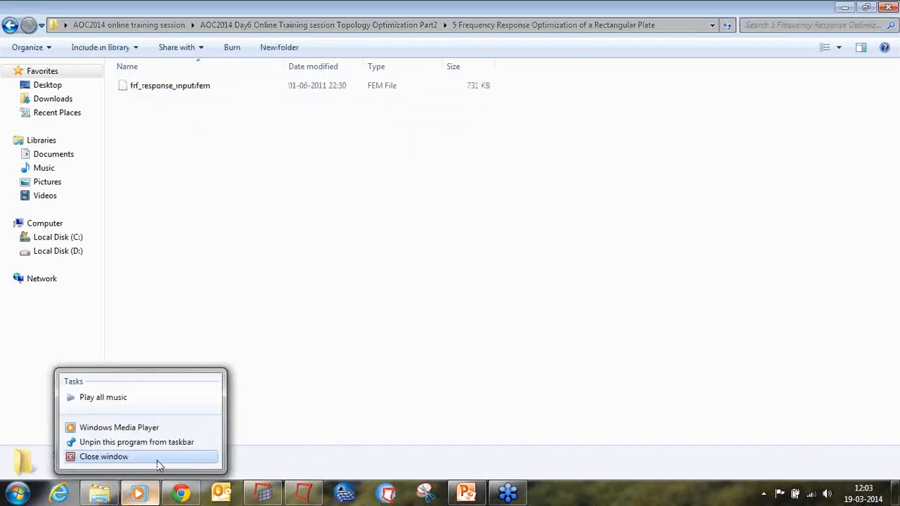
click(157, 460)
click(268, 491)
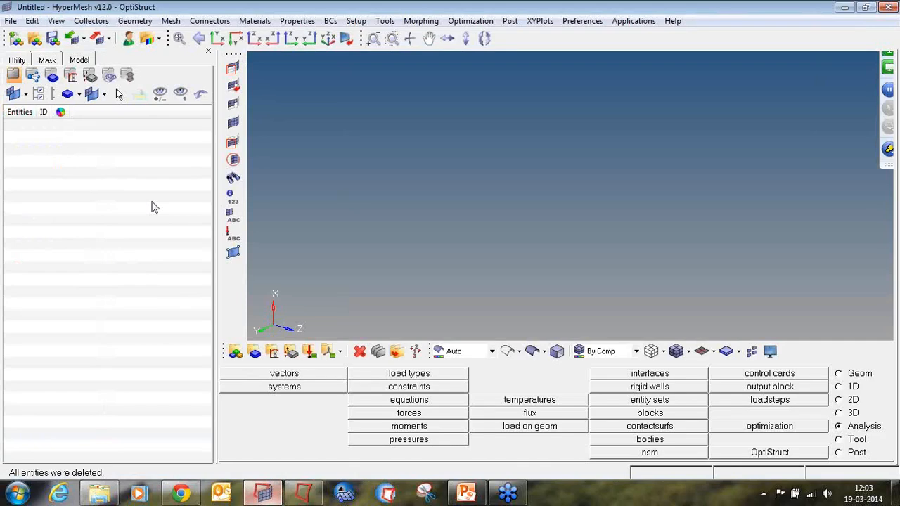
click(303, 492)
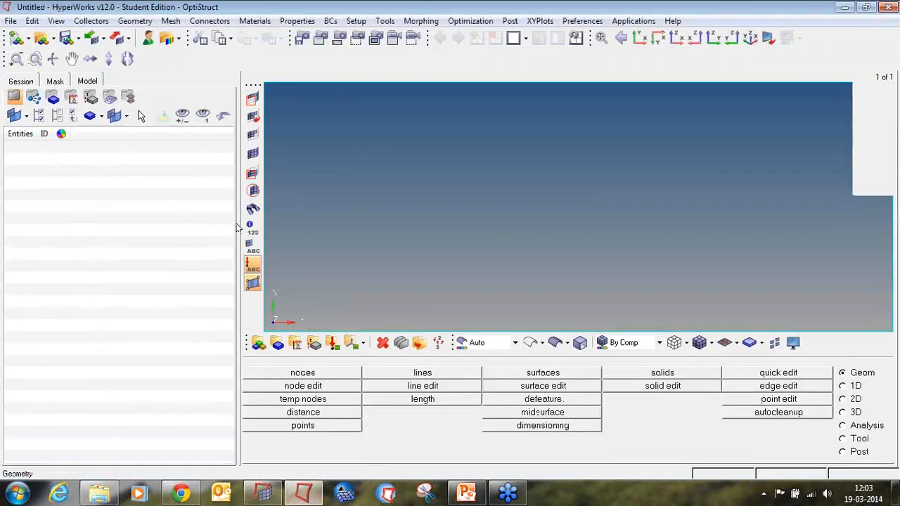
Import the OptiStruct model frf_response_input.fem from the 5 Frequency Response Optimization of a Rectangular Plate folder.
click(91, 37)
click(107, 140)
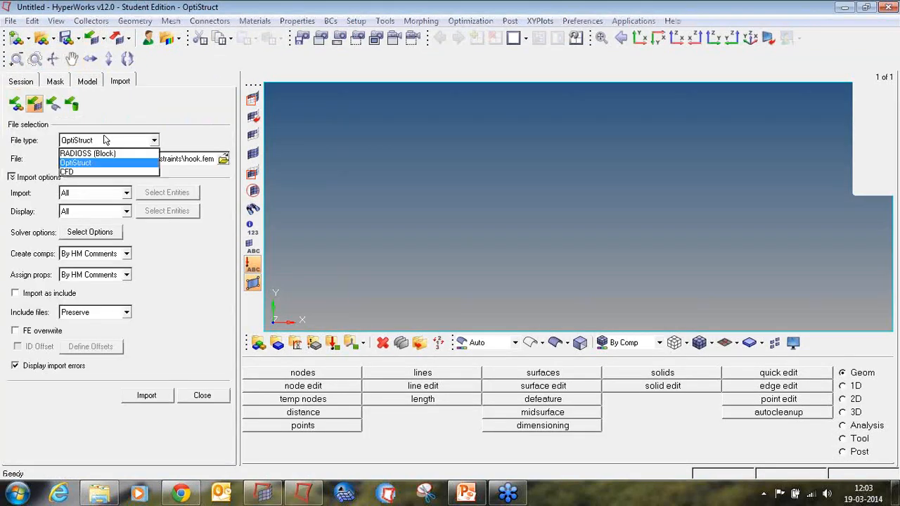
click(102, 164)
click(223, 160)
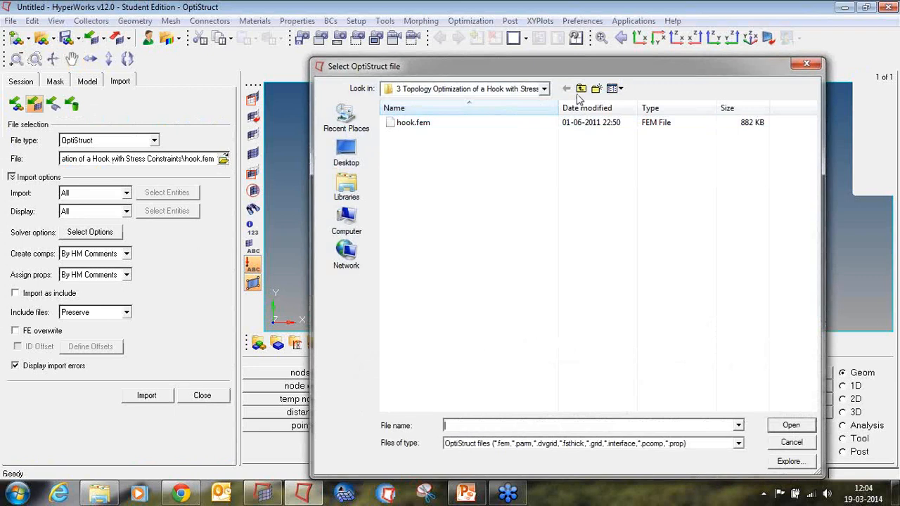
click(581, 88)
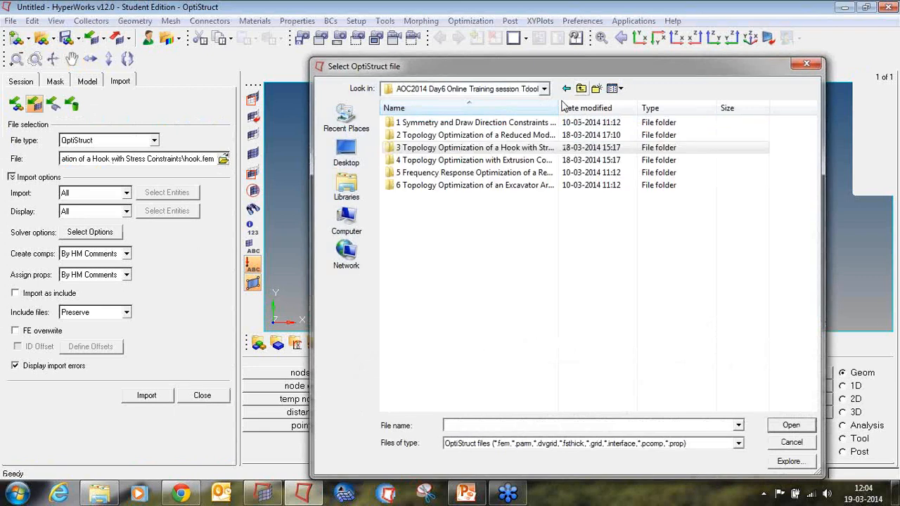
double_click(480, 173)
click(457, 127)
double_click(457, 125)
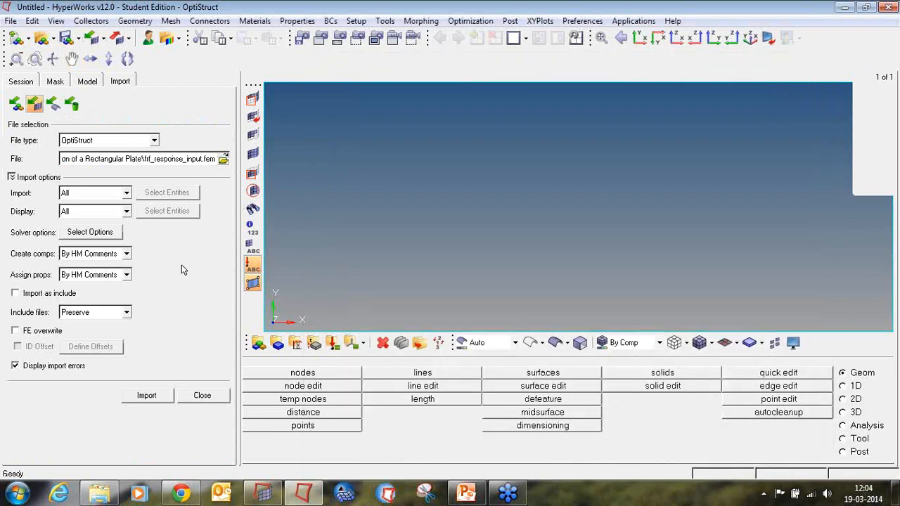
click(156, 398)
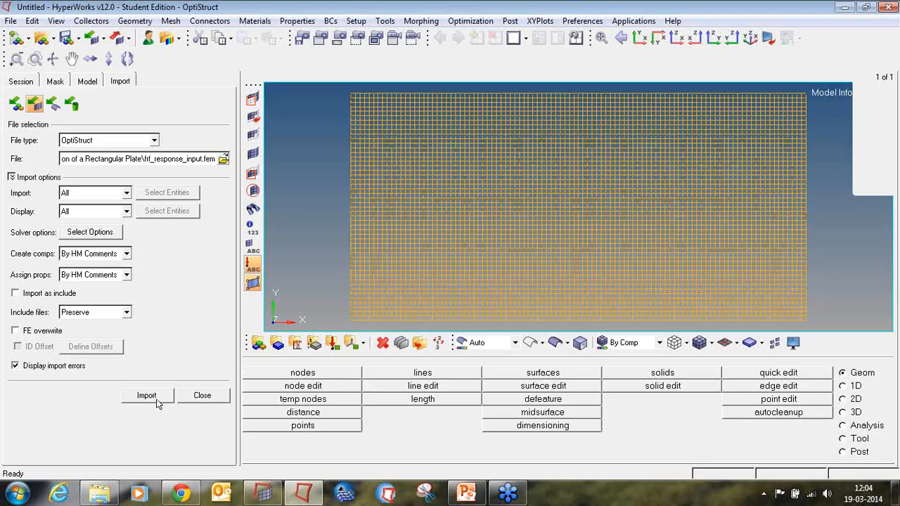
click(191, 395)
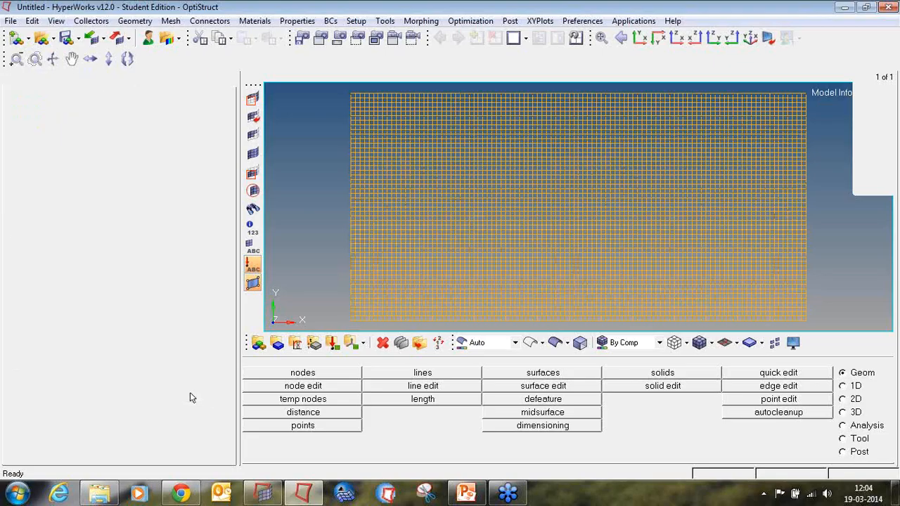
Expand the material, property and component folders in the model browser to review the imported plate.
click(10, 182)
click(10, 193)
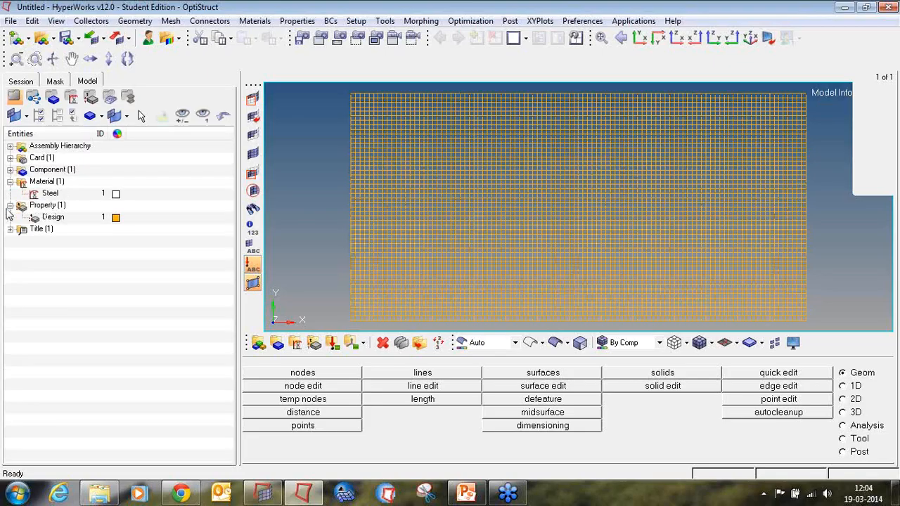
click(10, 169)
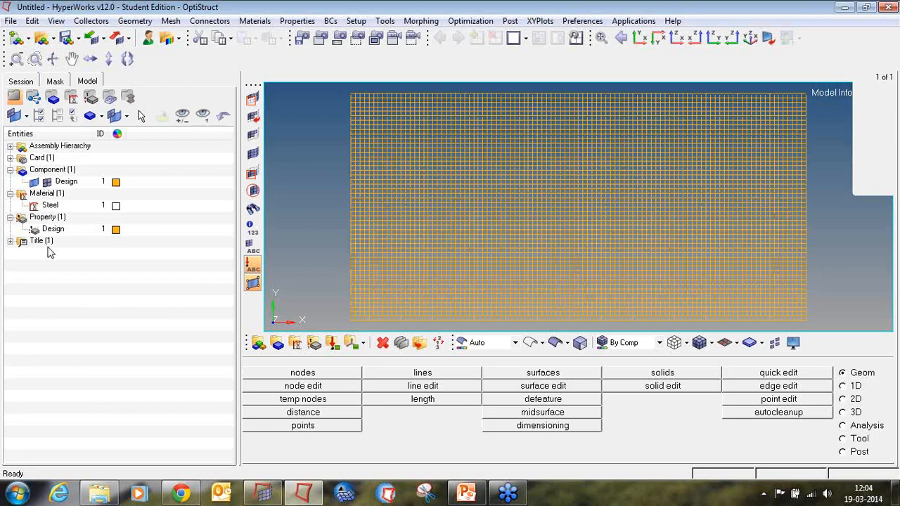
ctrl+drag(406, 177, 553, 221)
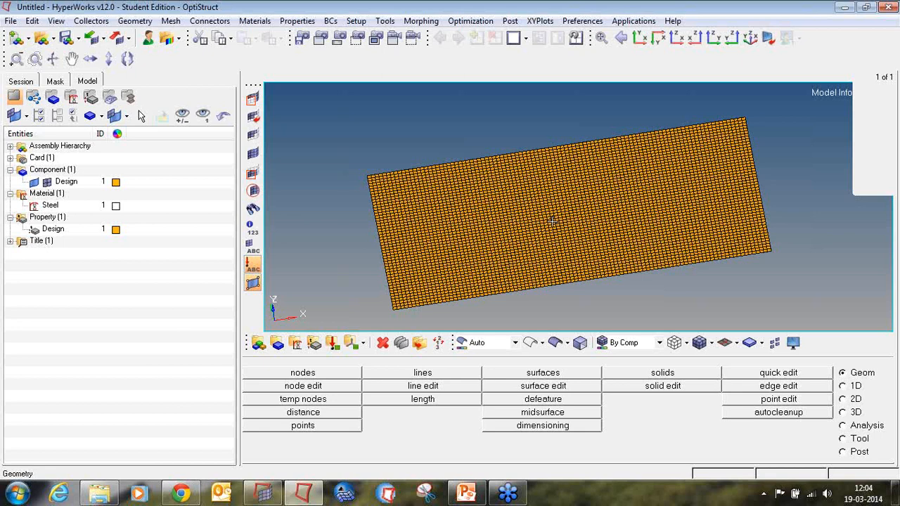
Create a load collector named spcs, coloured red, with no card image.
click(332, 343)
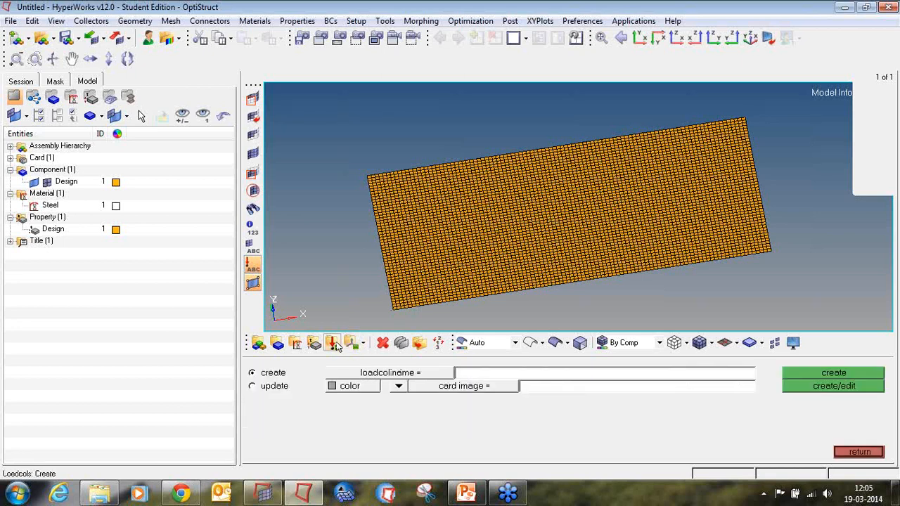
click(521, 373)
text(spcs)
click(346, 387)
click(331, 354)
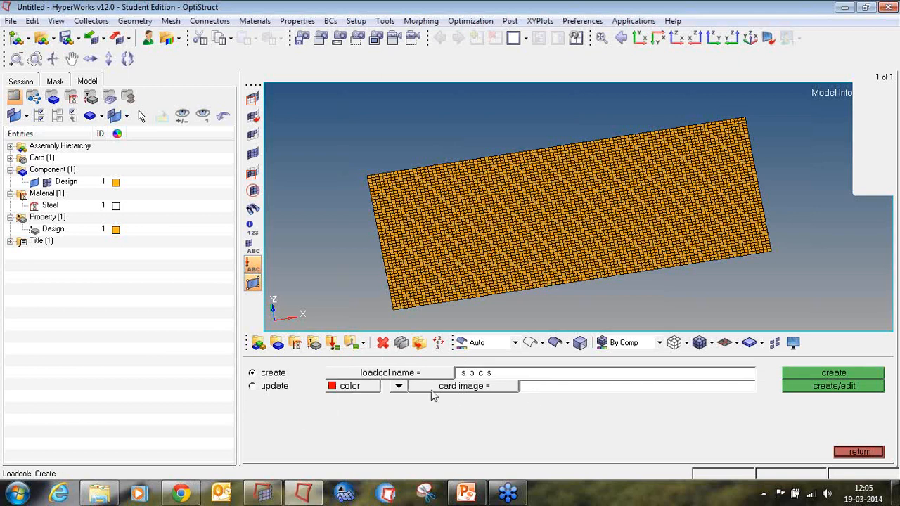
click(399, 386)
click(396, 402)
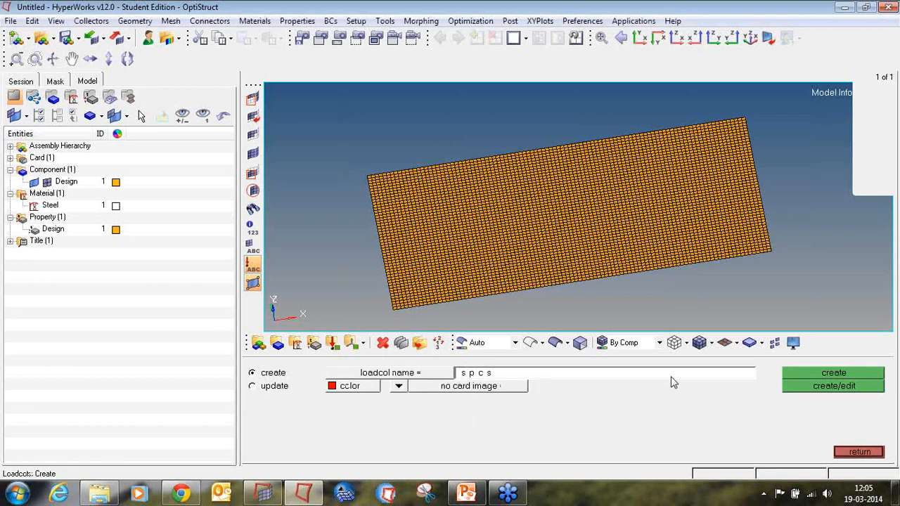
click(810, 372)
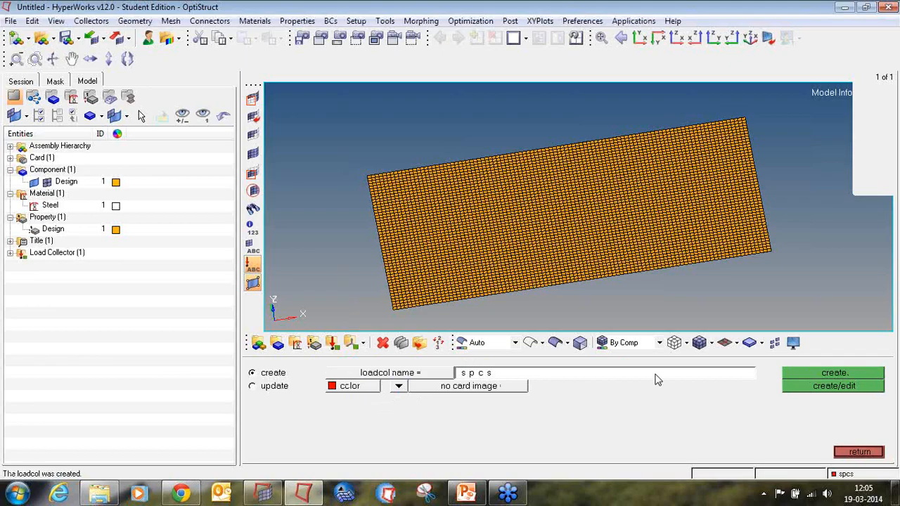
Create a second load collector named unit_load, coloured blue, and close the load collector panel.
text(unit_load)
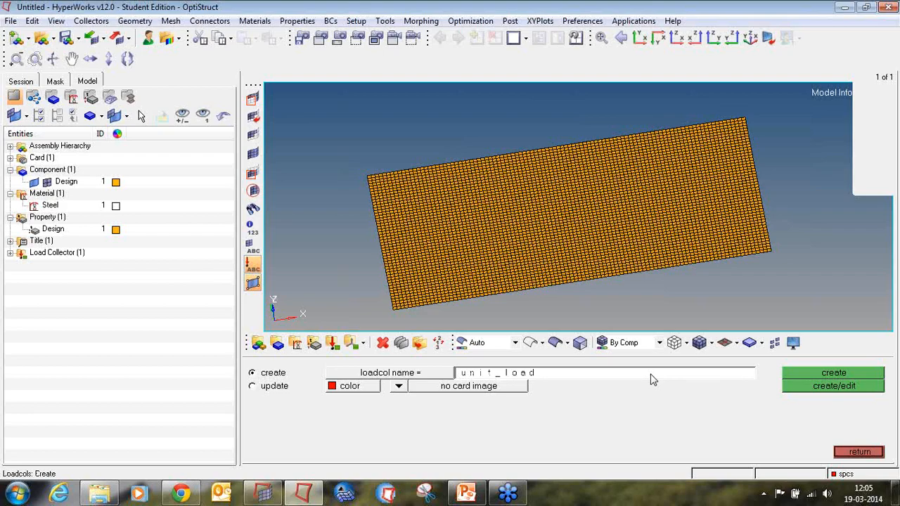
click(331, 386)
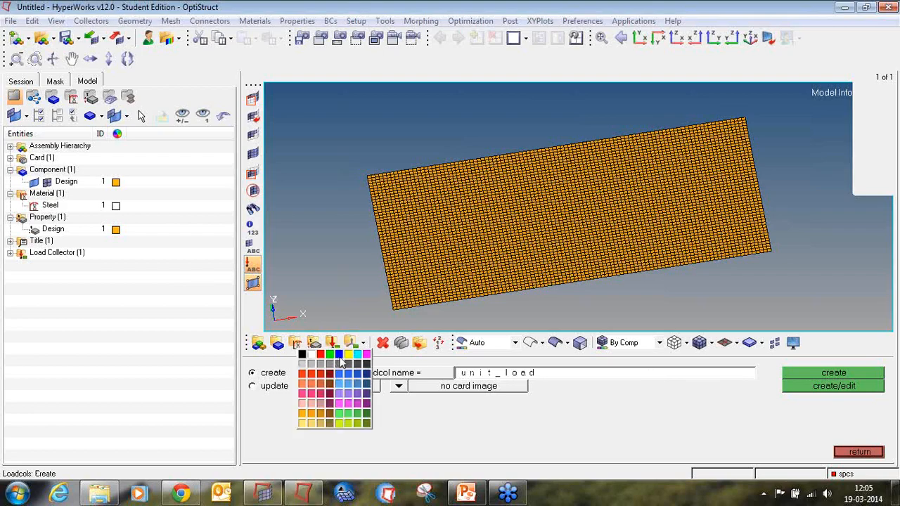
click(340, 356)
click(854, 374)
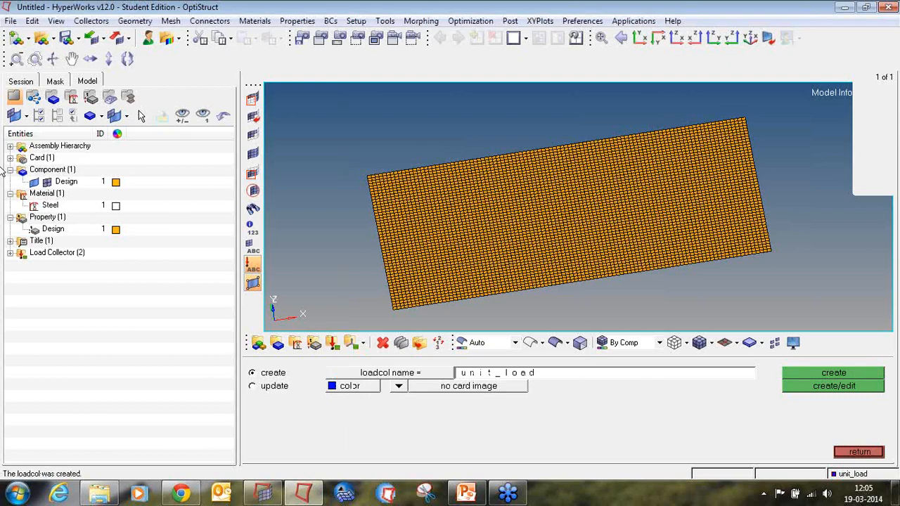
click(10, 252)
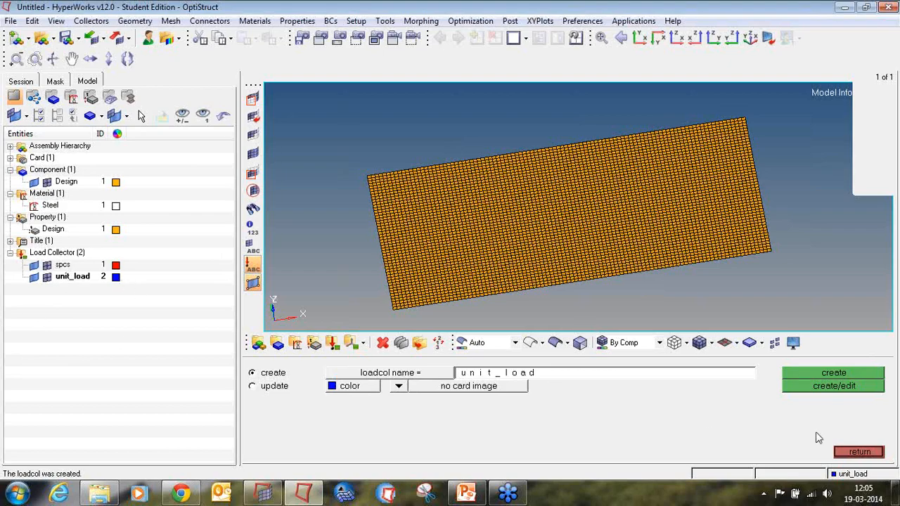
click(859, 452)
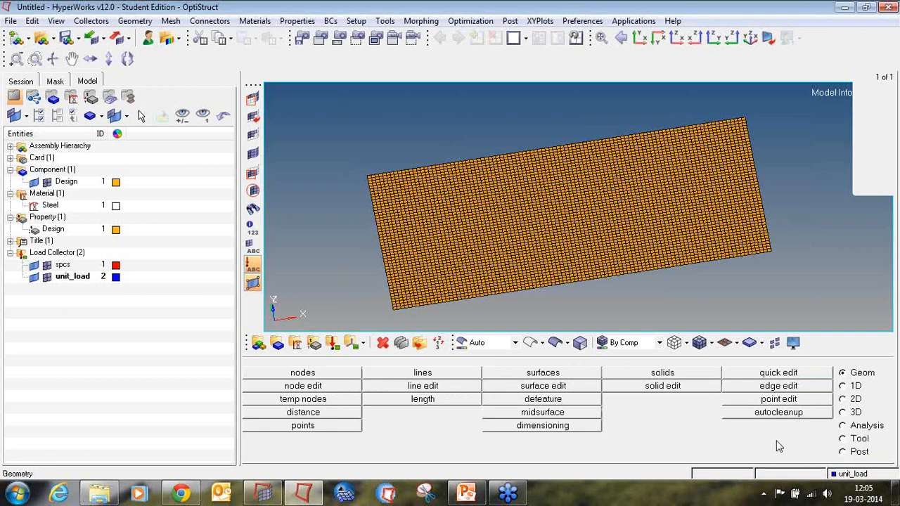
click(854, 427)
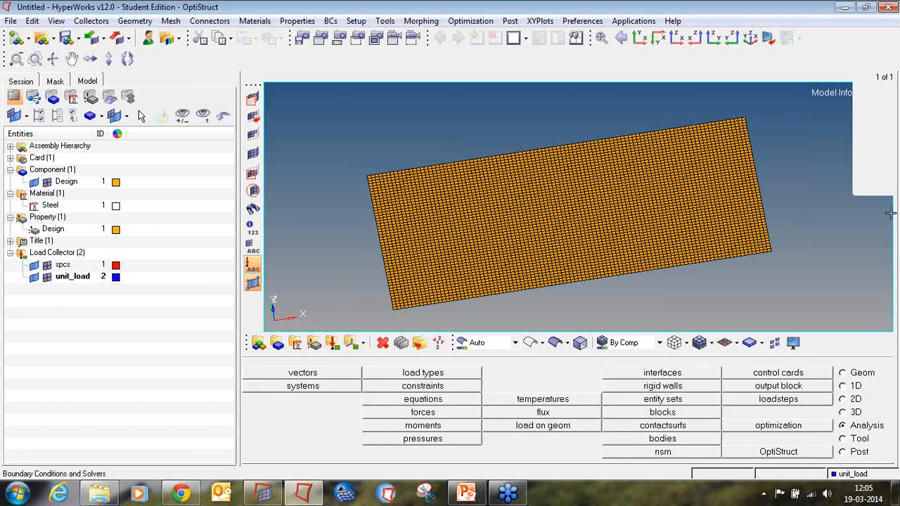
click(864, 180)
mouse_move(848, 413)
mouse_down()
mouse_move(869, 436)
mouse_move(892, 411)
mouse_up()
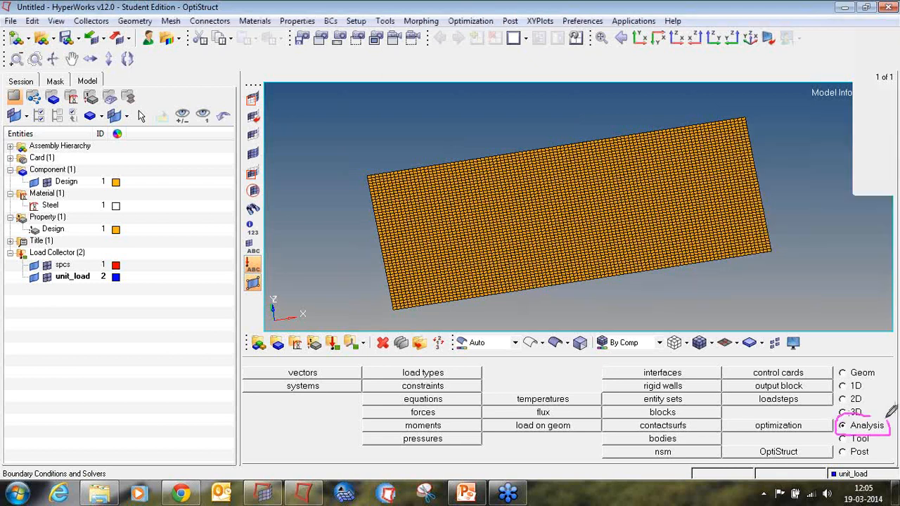
mouse_move(458, 378)
mouse_down()
mouse_move(423, 377)
mouse_move(398, 395)
mouse_move(460, 381)
mouse_up()
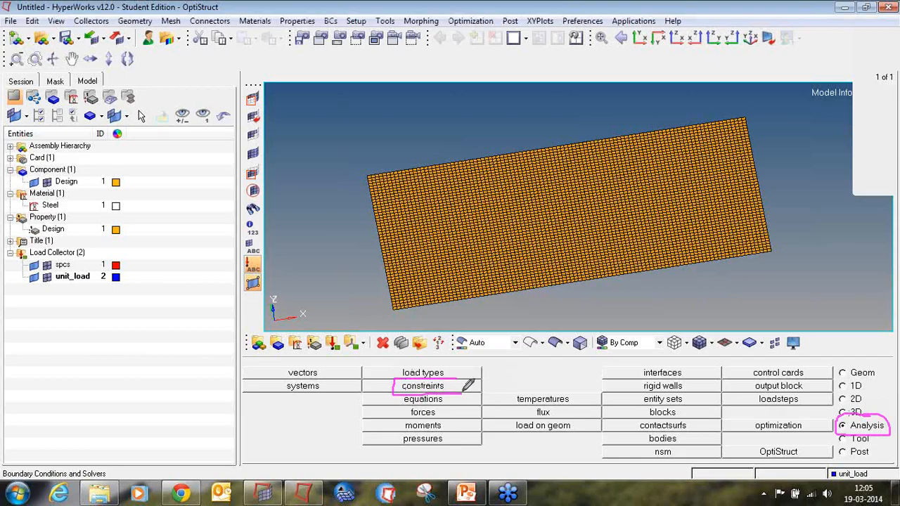
click(890, 156)
click(877, 168)
click(892, 155)
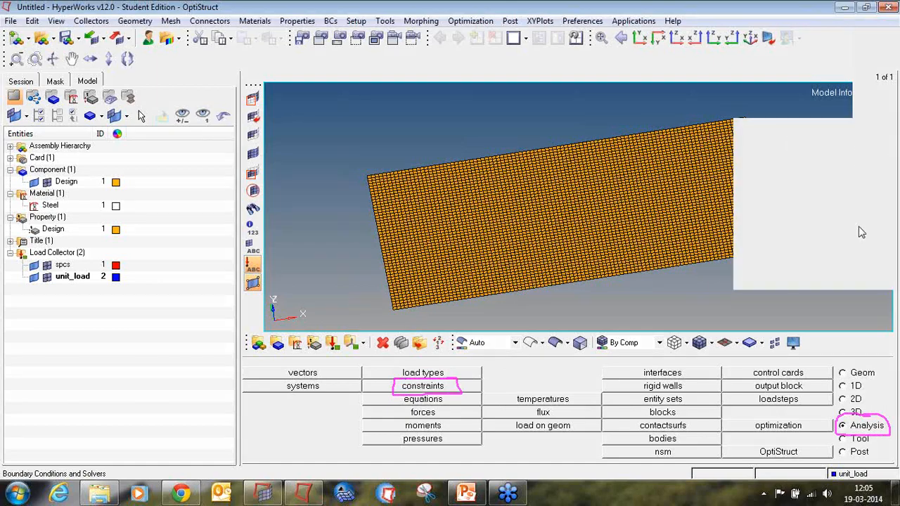
click(861, 239)
click(459, 386)
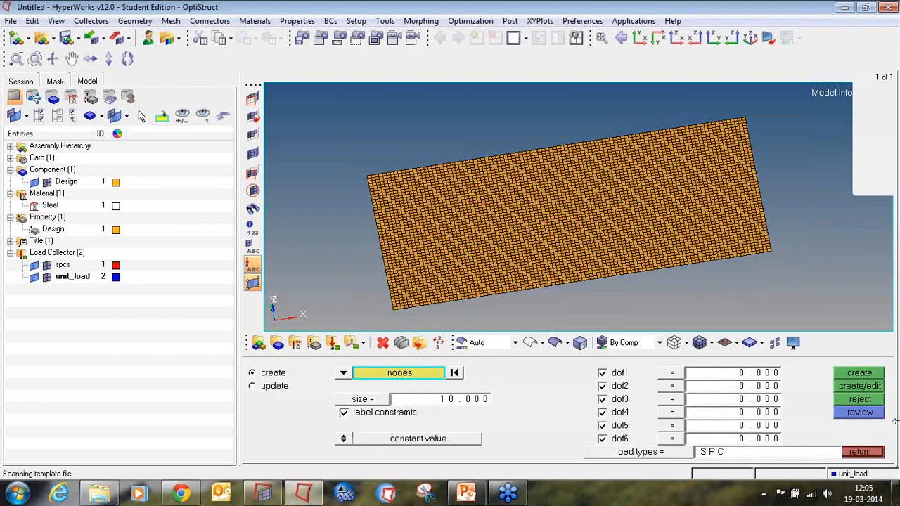
click(853, 453)
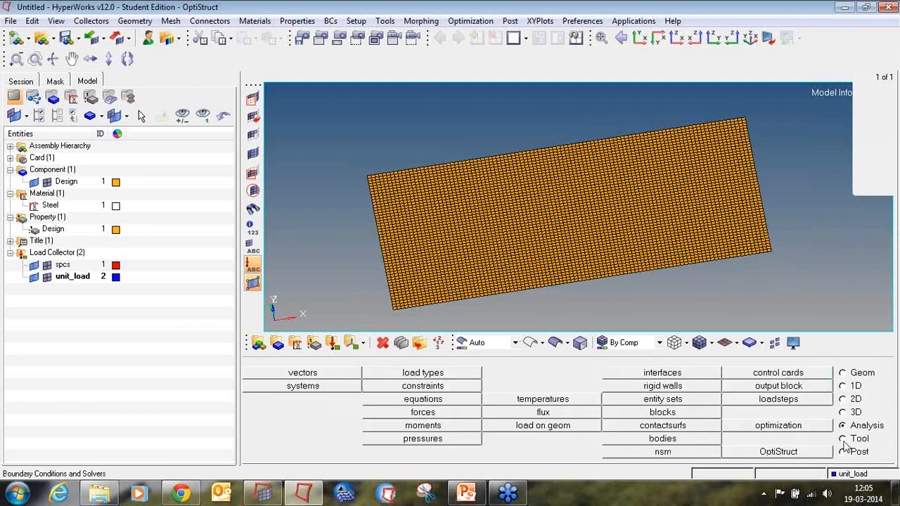
Display ID numbers for nodes 1, 2, 3 and 4 at the plate's corners.
click(843, 438)
click(779, 374)
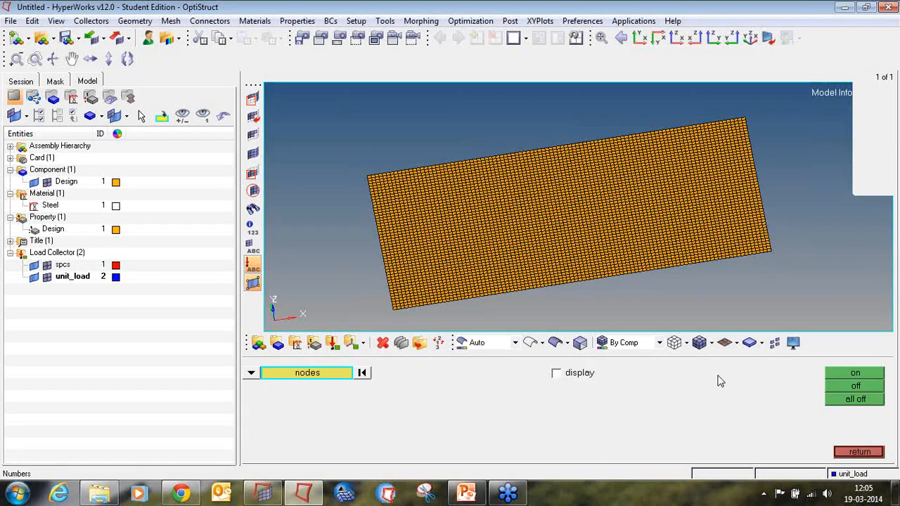
click(275, 378)
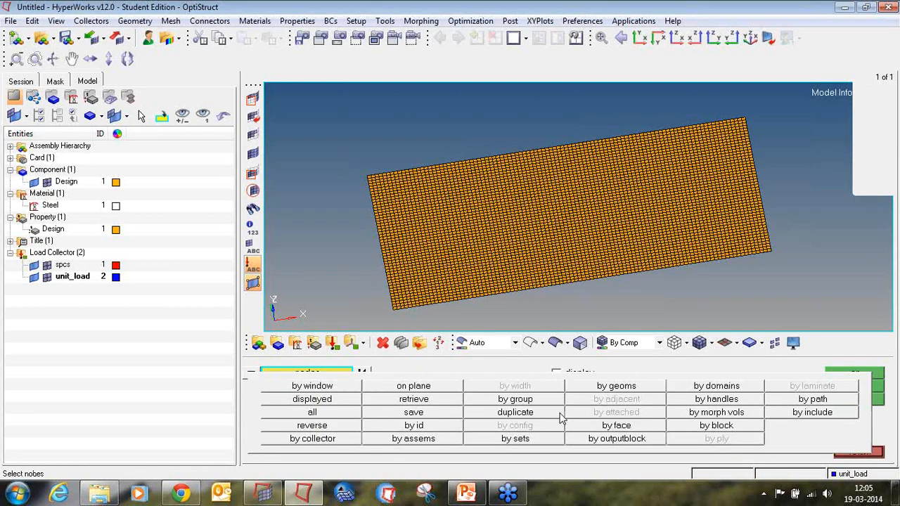
click(376, 427)
text(1)
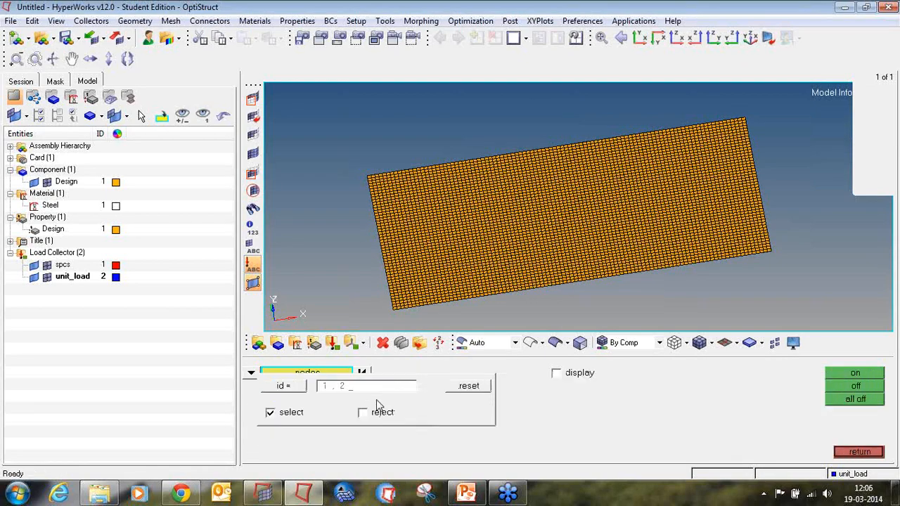
text(,2,3,4)
key(Return)
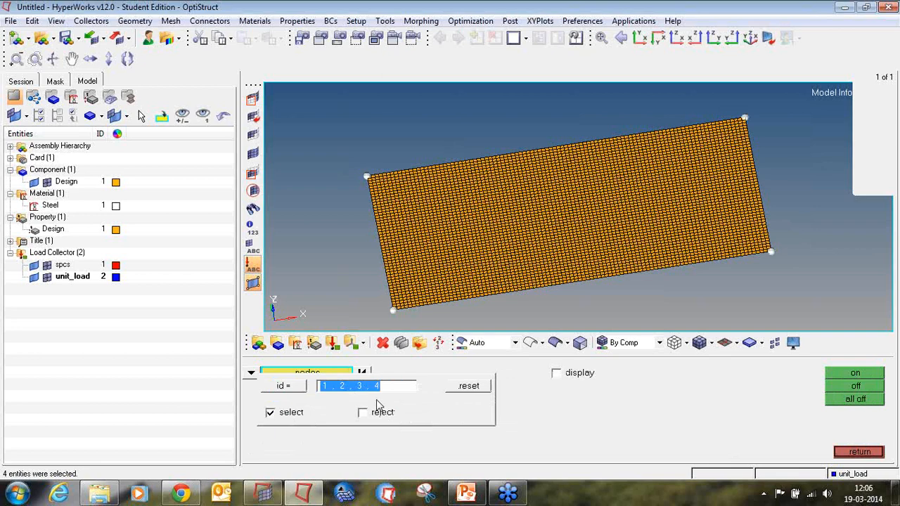
middle_click(377, 405)
click(582, 378)
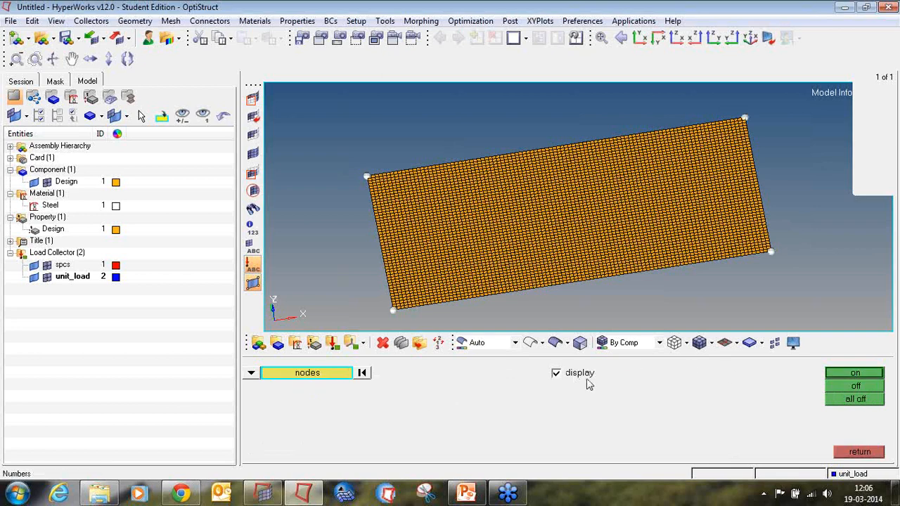
click(834, 375)
click(858, 454)
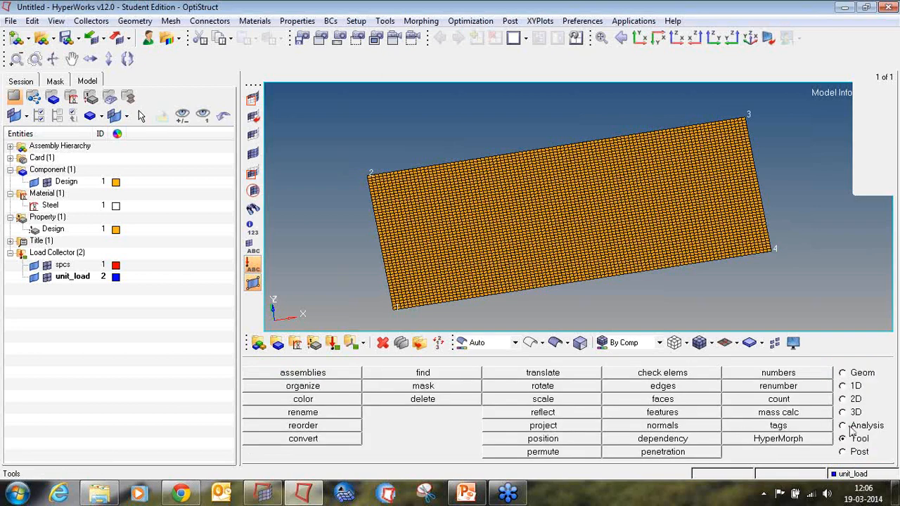
Make spcs the current load collector and constrain corner nodes 1 and 2 in all six degrees of freedom.
click(851, 426)
click(405, 388)
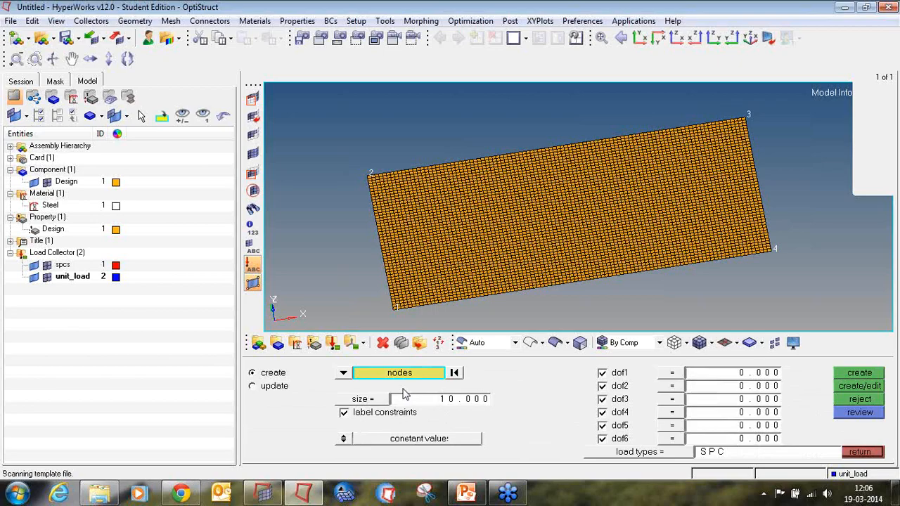
scroll(393, 314, up, 3)
click(392, 311)
scroll(392, 312, down, 3)
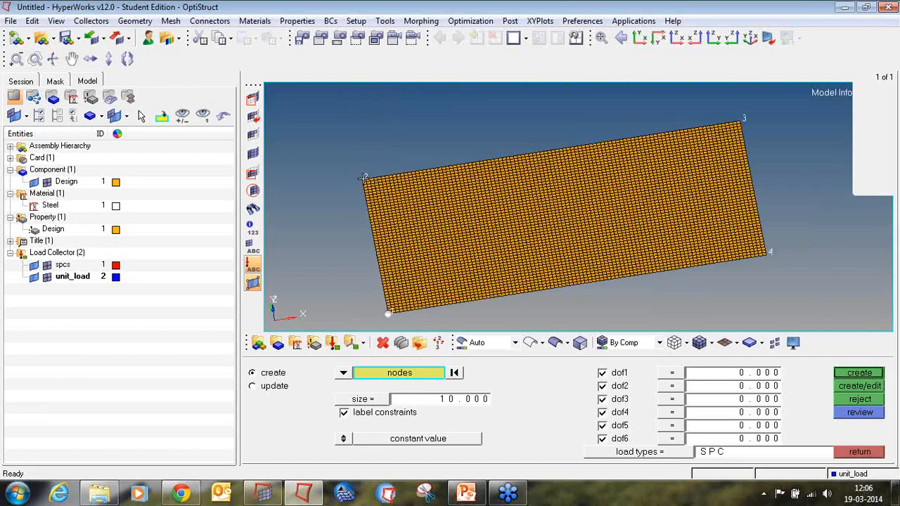
scroll(362, 178, up, 3)
click(363, 180)
scroll(363, 180, down, 3)
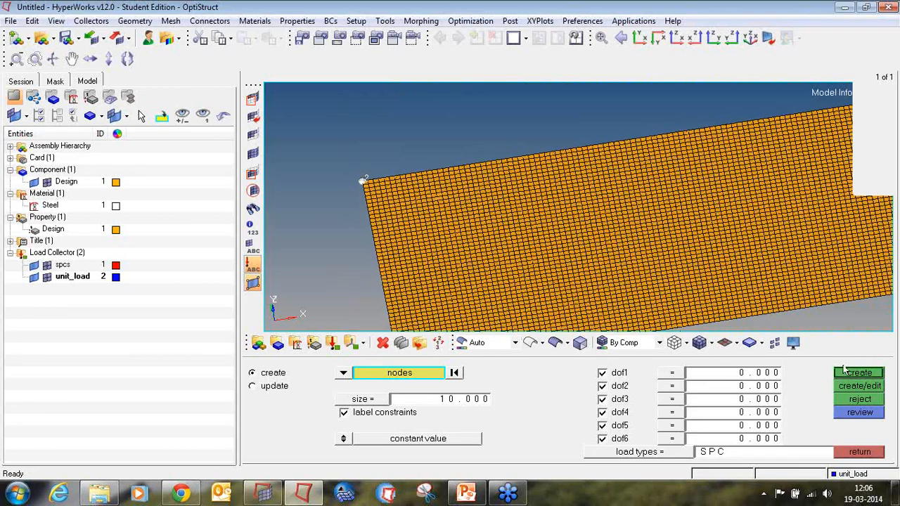
right_click(61, 271)
click(70, 267)
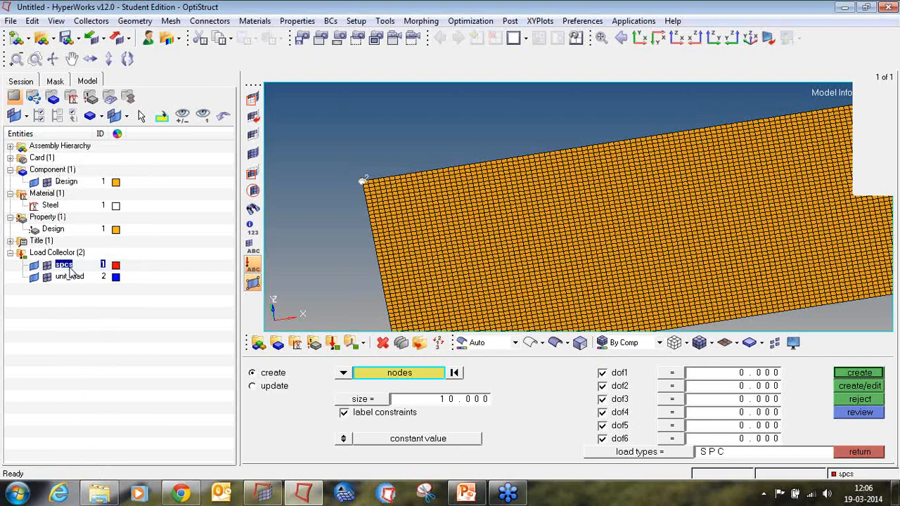
right_click(68, 264)
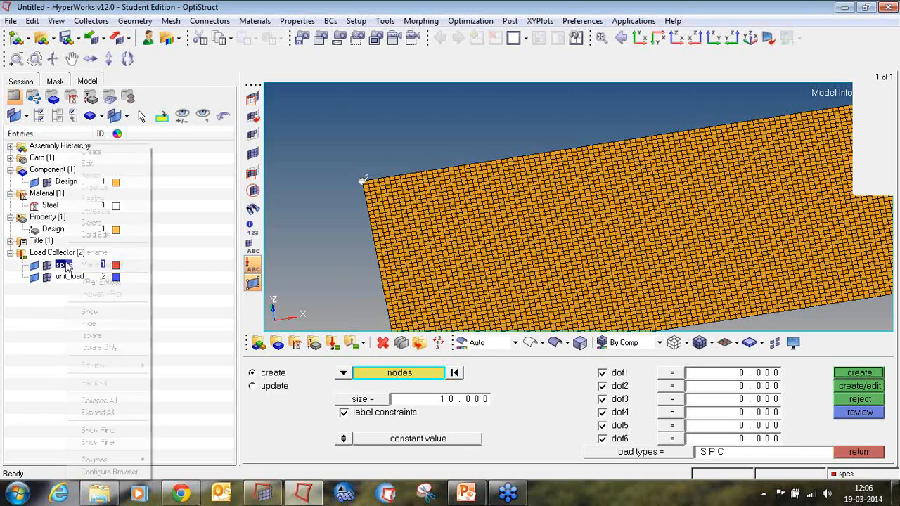
click(55, 324)
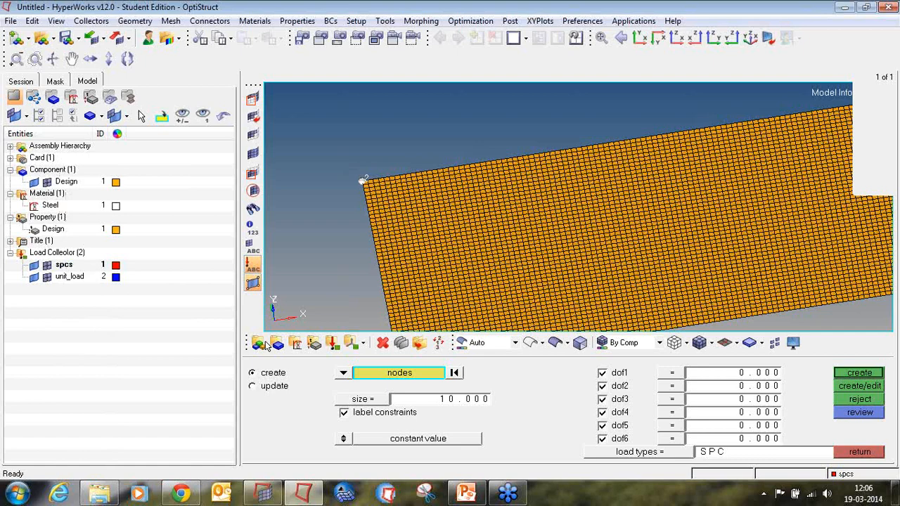
click(843, 378)
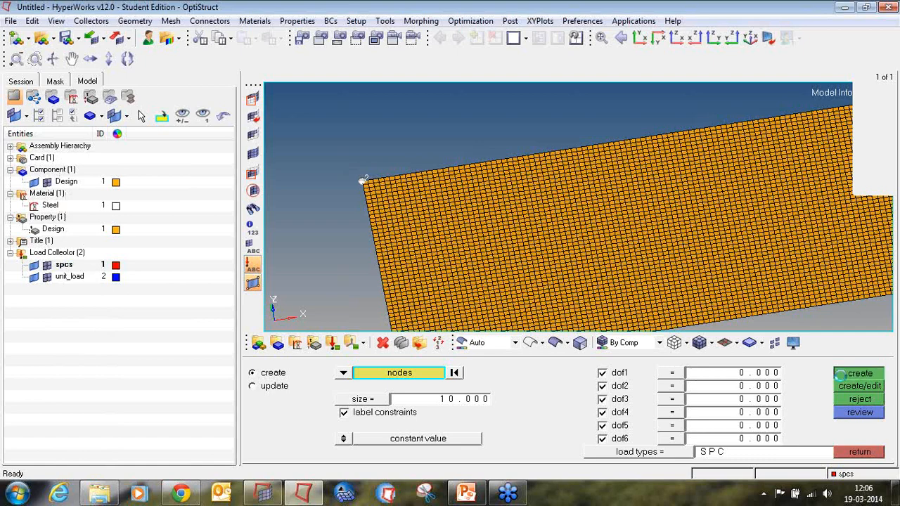
Constrain corner node 4 in dof3 only and close the constraints panel.
key(f)
ctrl+right_drag(502, 246, 453, 220)
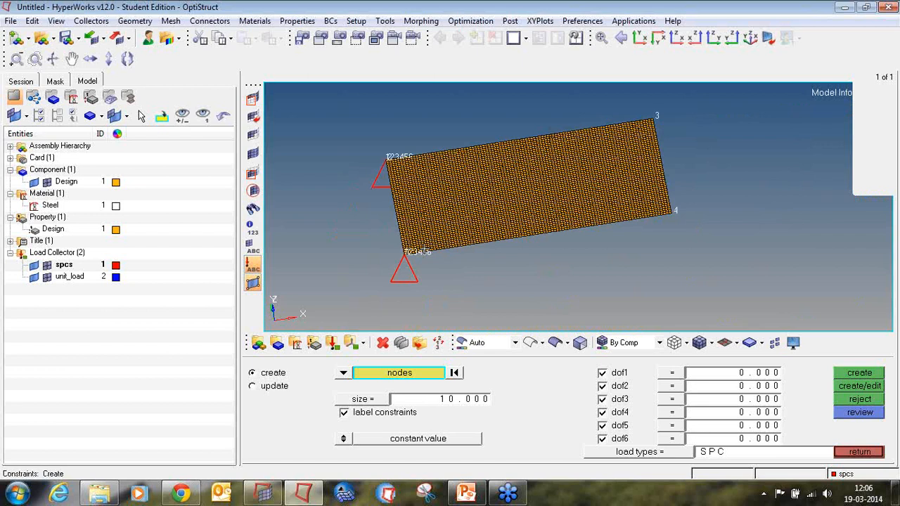
scroll(672, 211, up, 4)
click(673, 206)
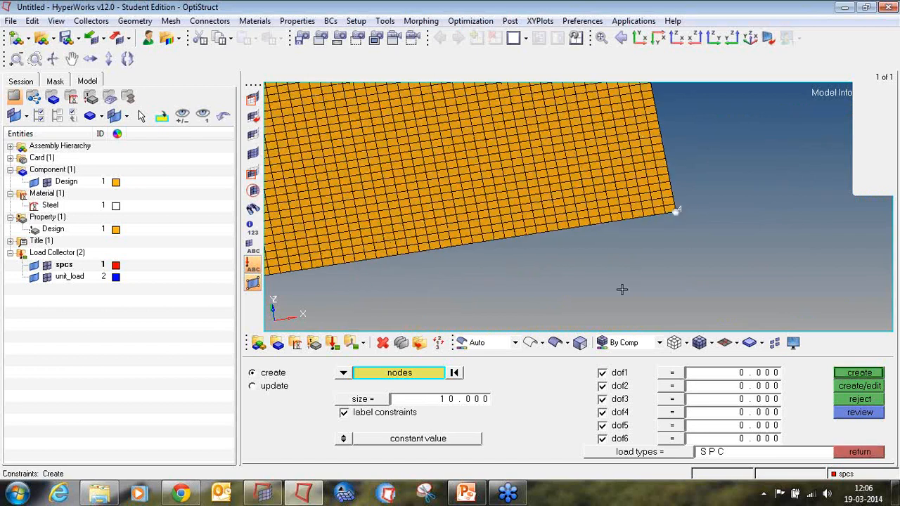
click(602, 373)
click(602, 386)
click(602, 412)
click(602, 426)
click(603, 439)
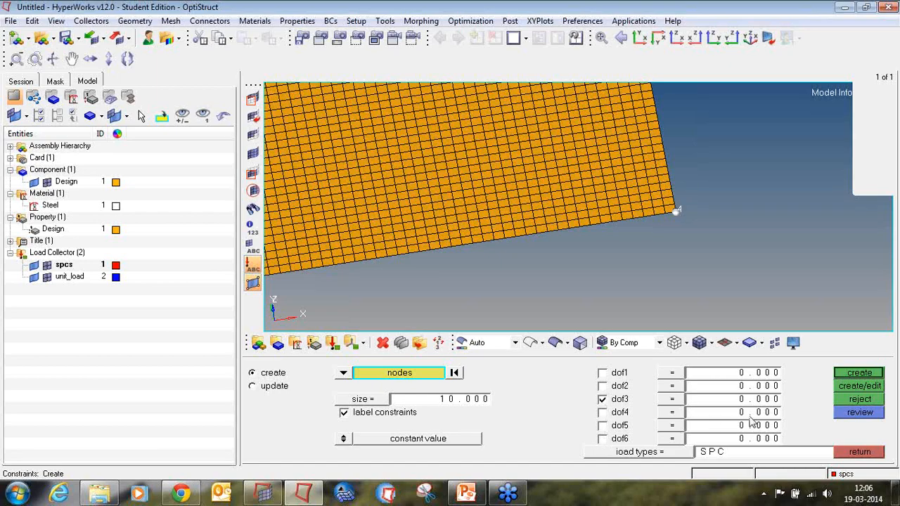
click(858, 375)
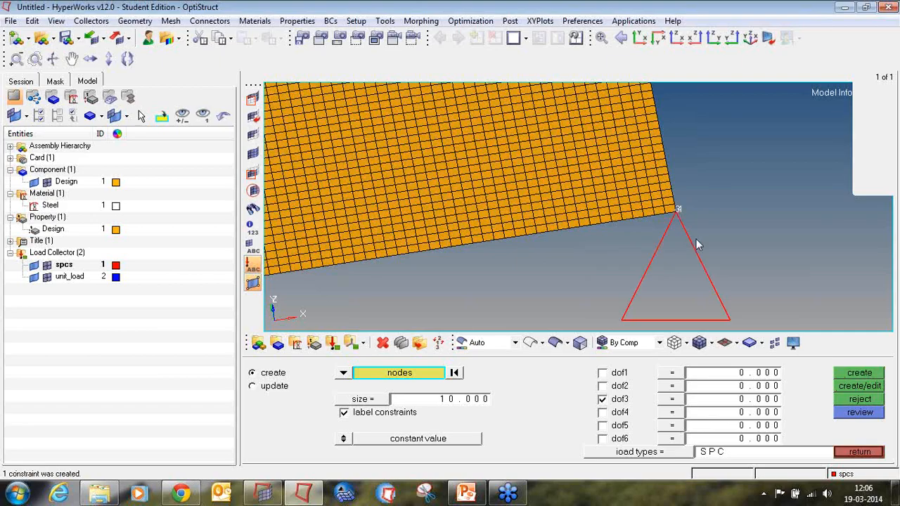
scroll(696, 239, down, 4)
scroll(682, 251, down, 2)
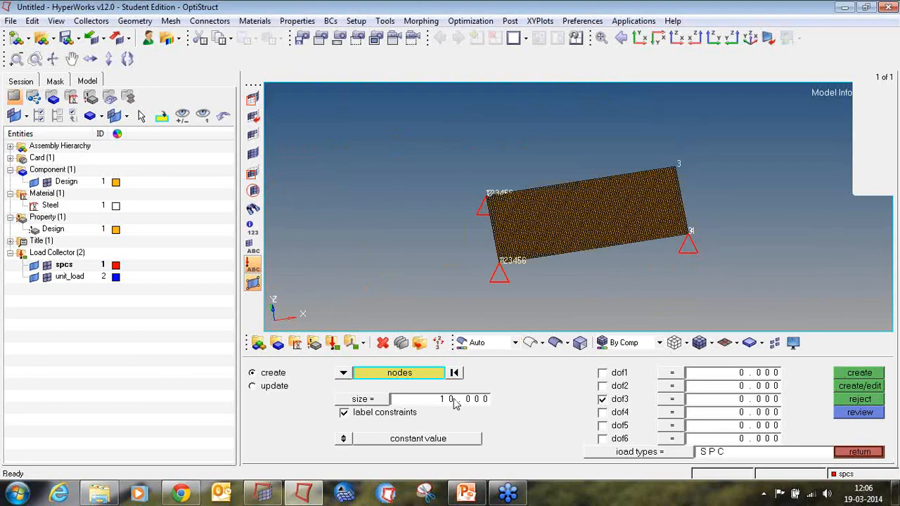
click(858, 452)
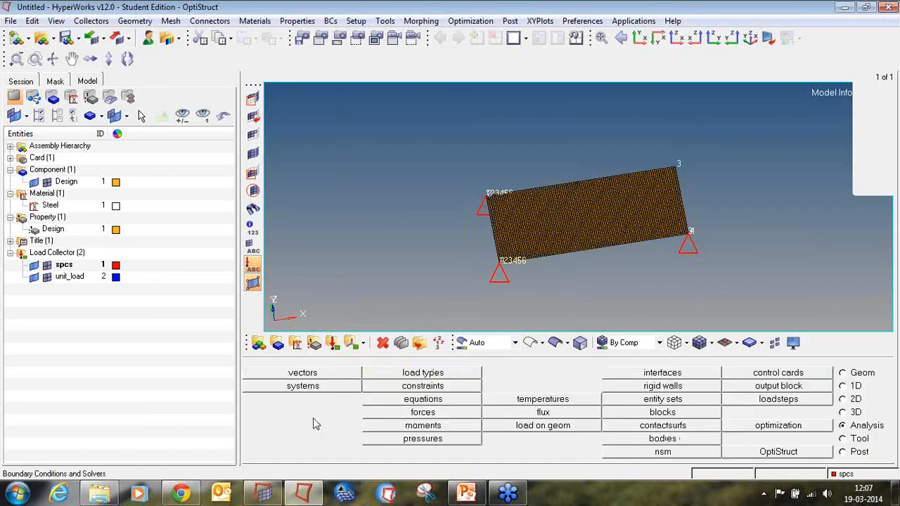
Make unit_load current and apply a DAREA load of 20 in dof3 at corner node 3.
right_click(64, 278)
click(99, 263)
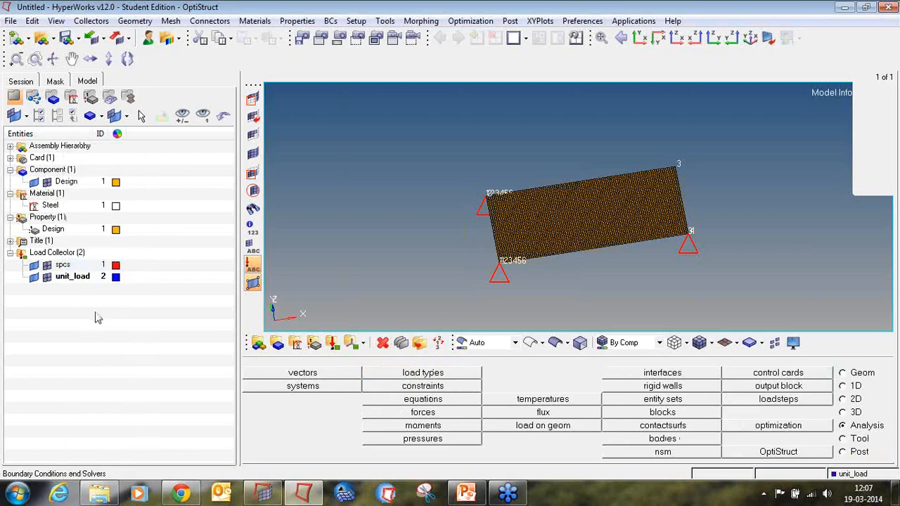
right_click(75, 277)
click(445, 389)
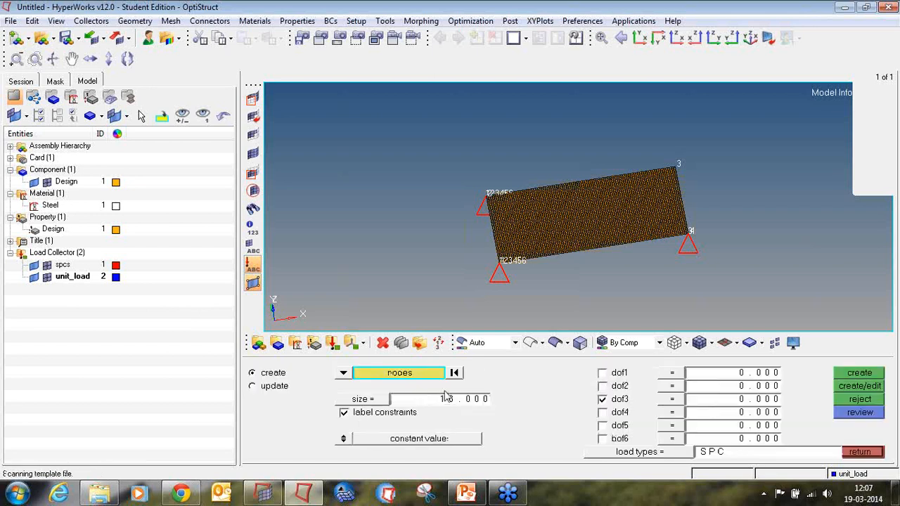
click(630, 459)
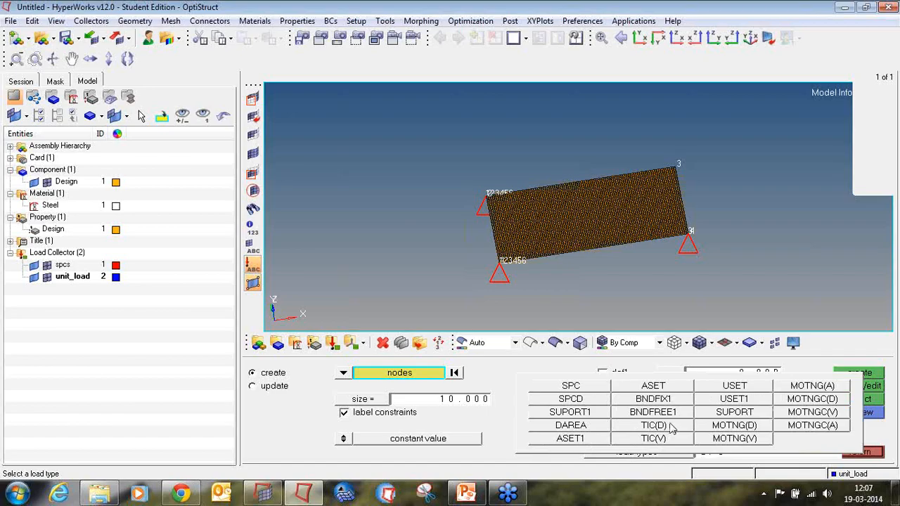
click(588, 426)
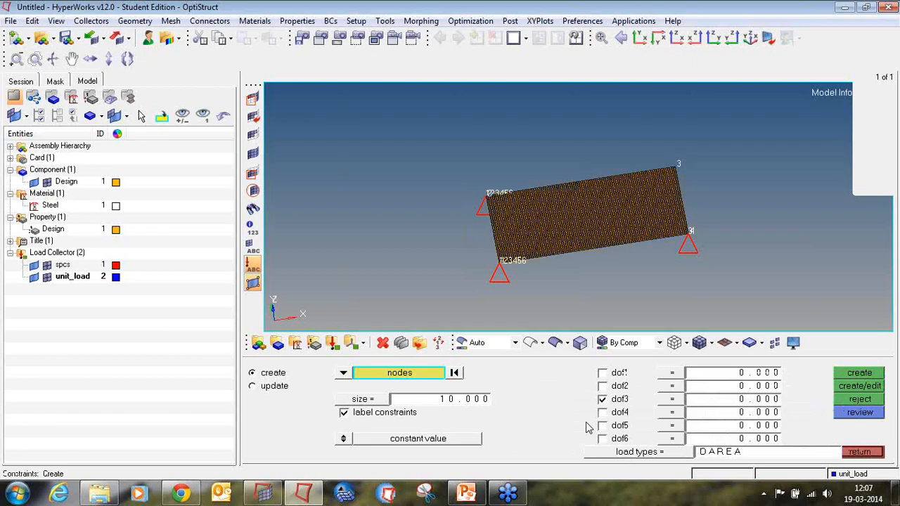
scroll(679, 169, up, 5)
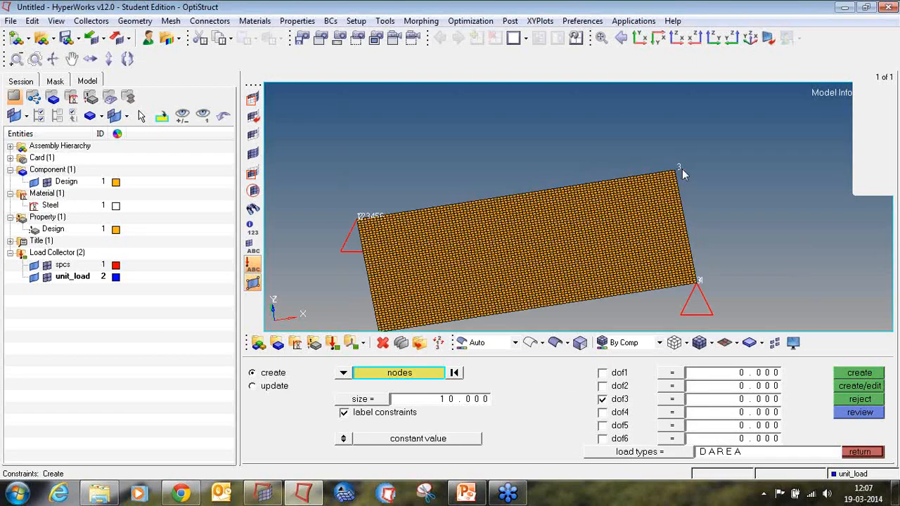
click(665, 160)
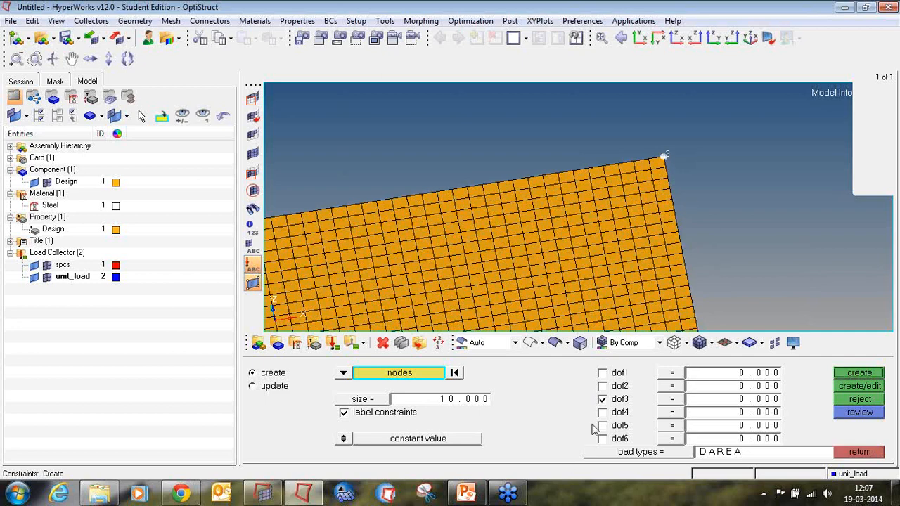
click(714, 403)
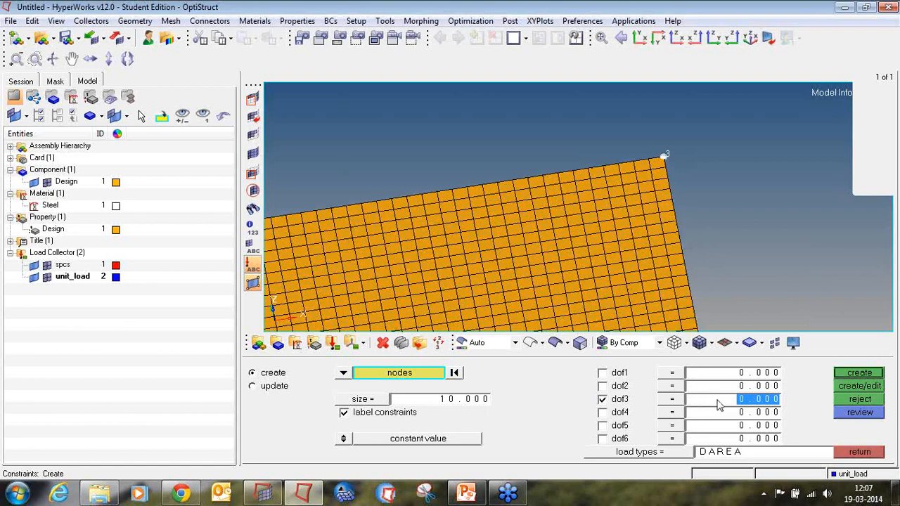
text(20)
key(Return)
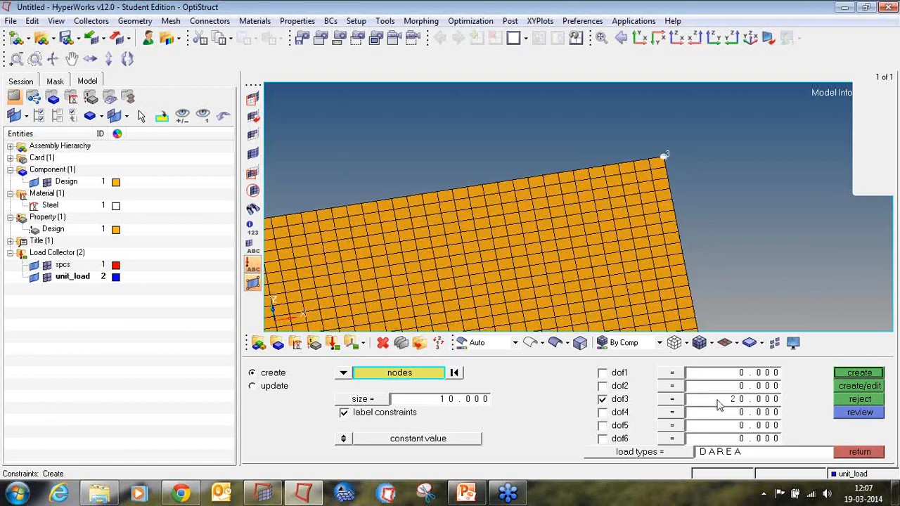
click(860, 374)
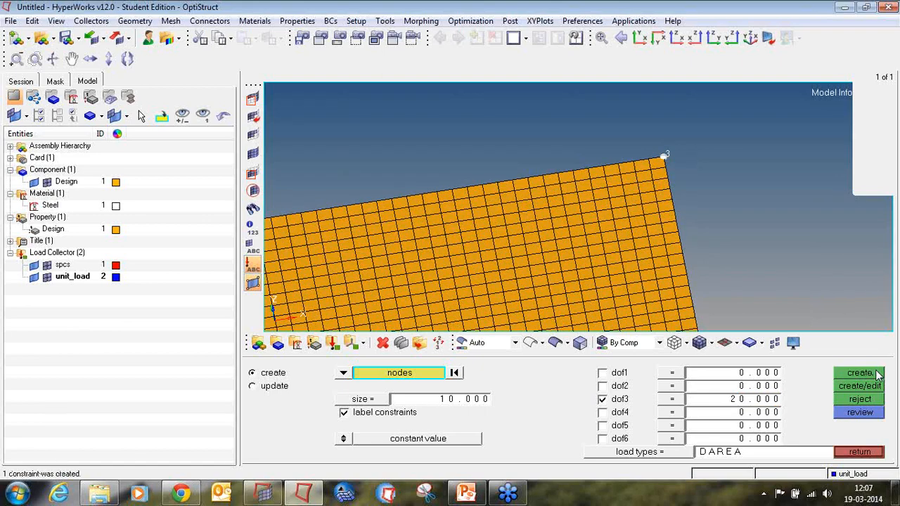
click(859, 452)
Try to switch off the node ID number display with the plate viewed from the top.
key(f)
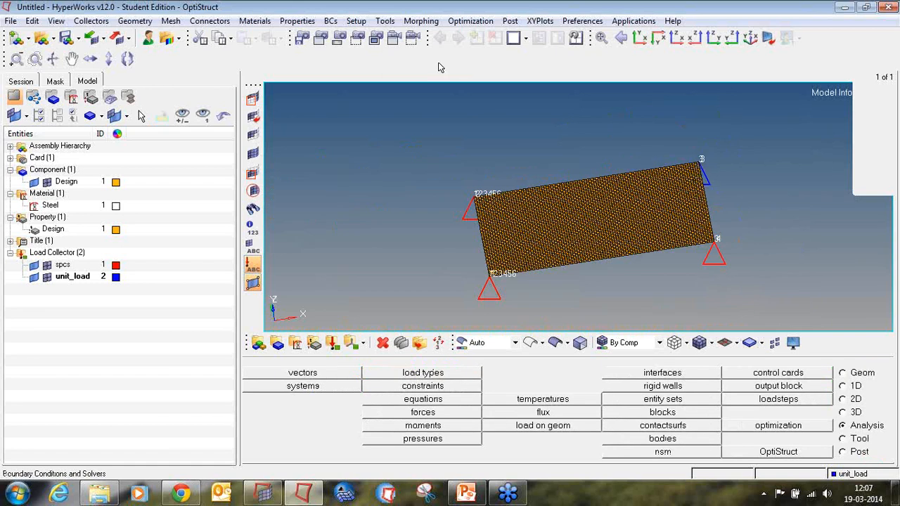
click(640, 38)
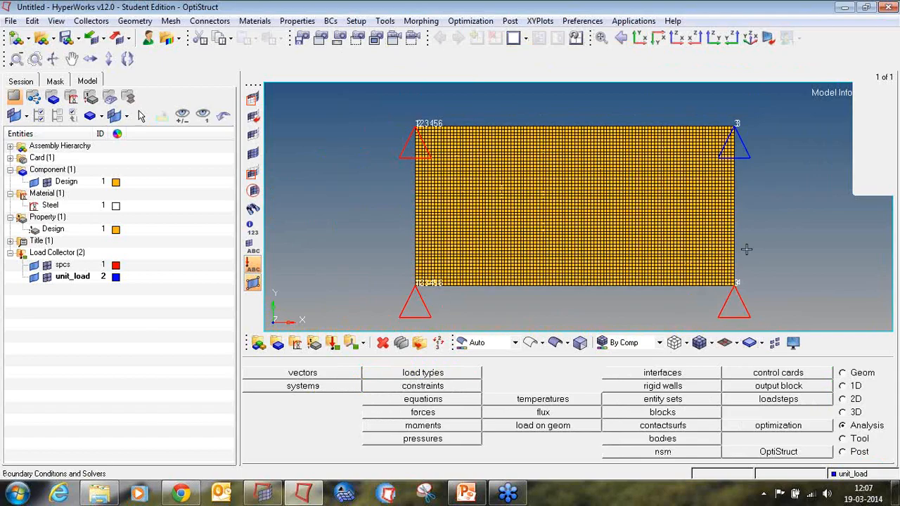
click(843, 438)
click(794, 379)
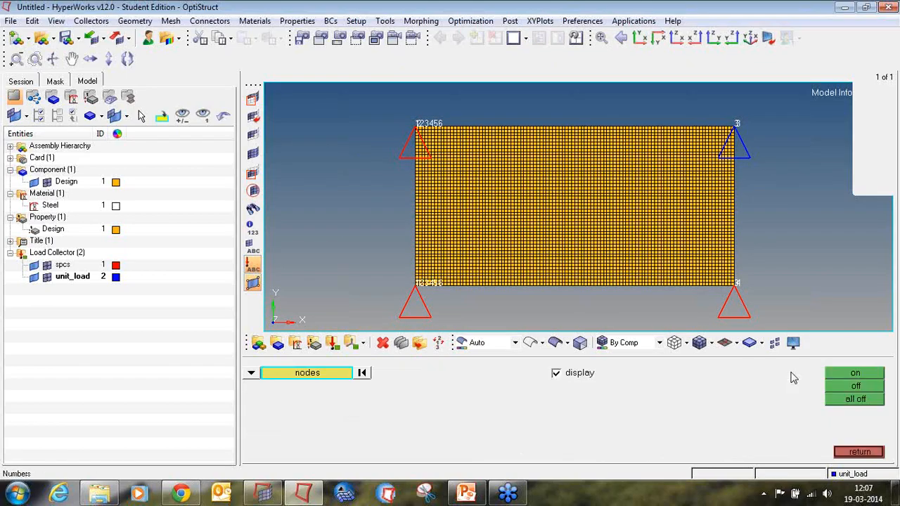
click(841, 388)
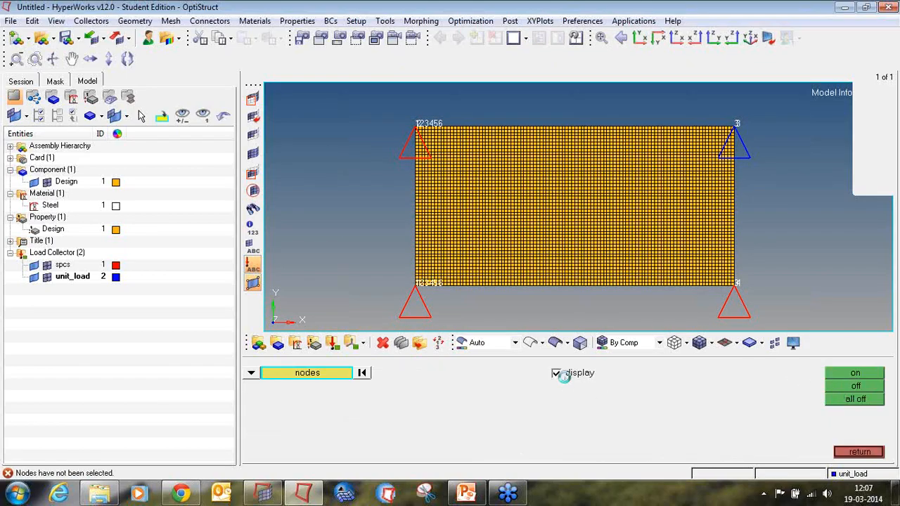
click(557, 373)
click(853, 452)
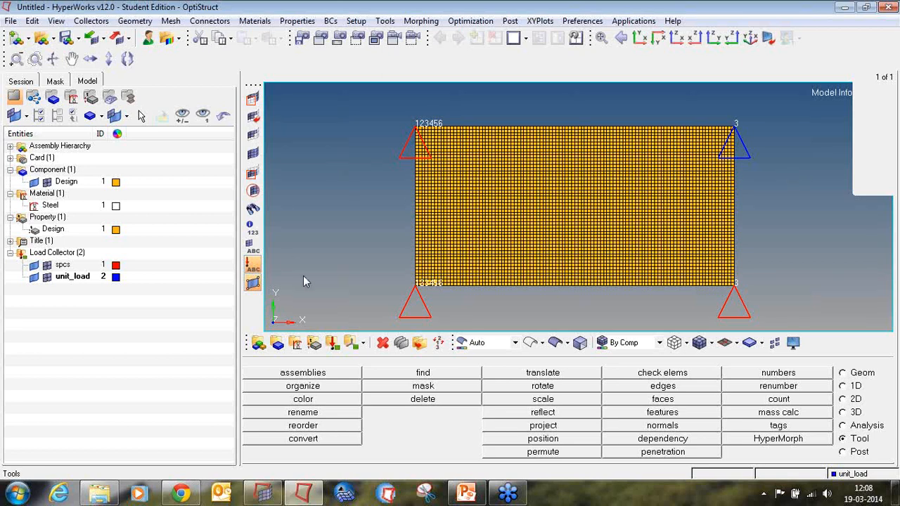
Create a load collector named tabled1, coloured red, with the TABLED1 card image.
click(334, 343)
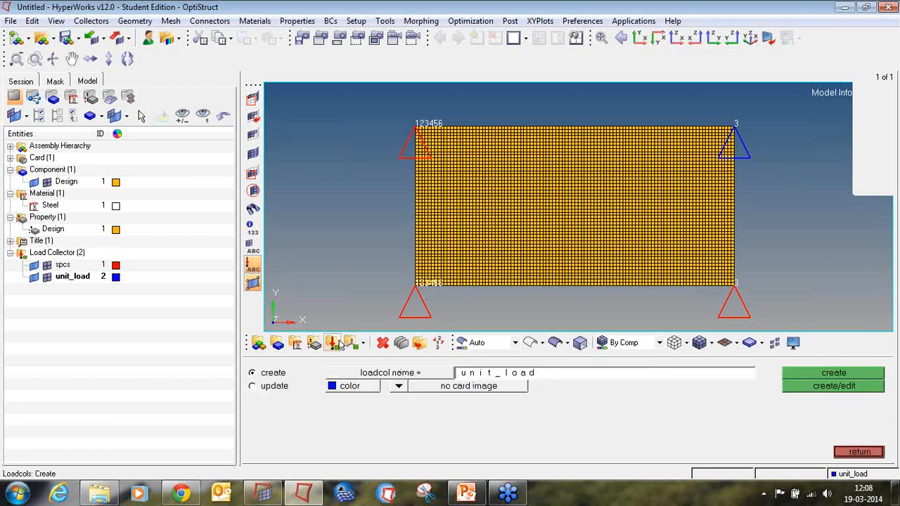
click(504, 376)
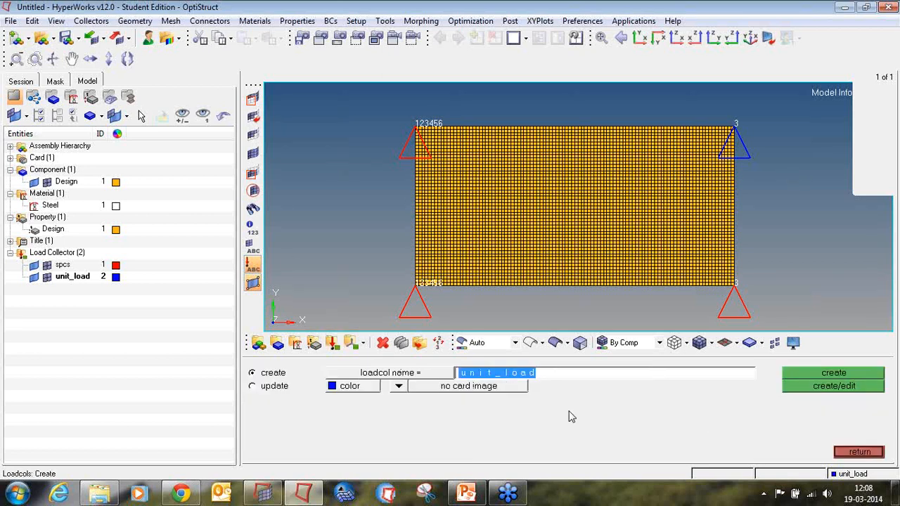
text(tabled1)
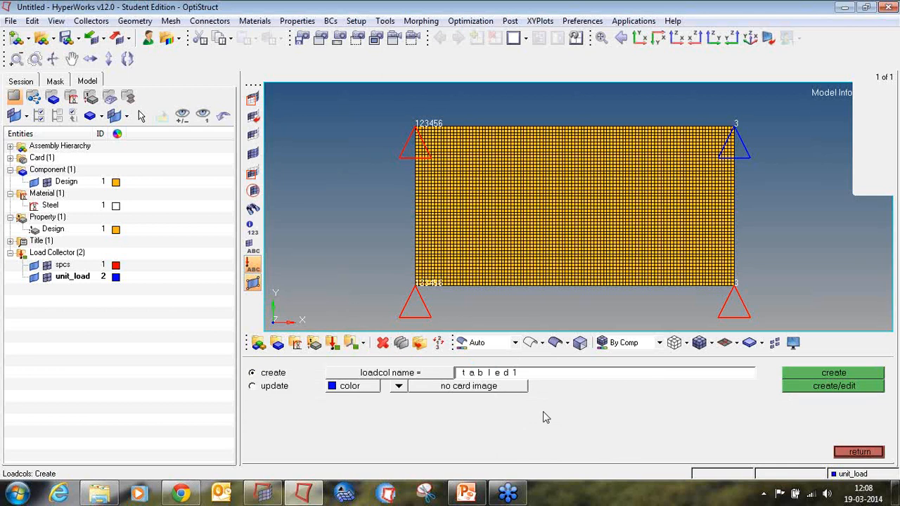
click(356, 388)
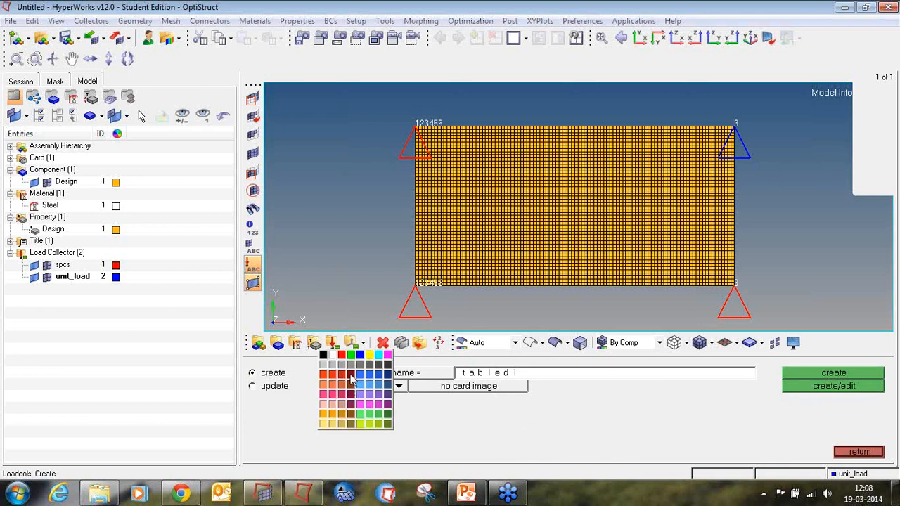
click(342, 376)
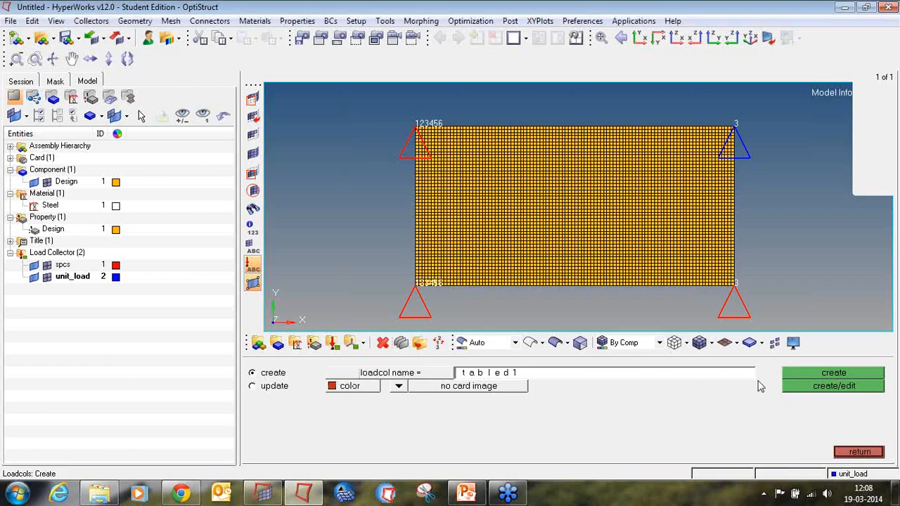
click(412, 388)
click(395, 386)
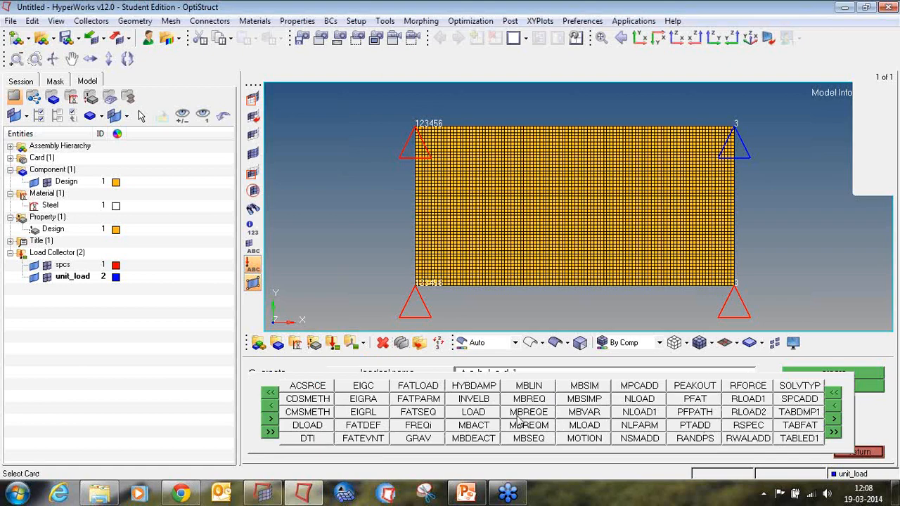
click(795, 439)
click(822, 375)
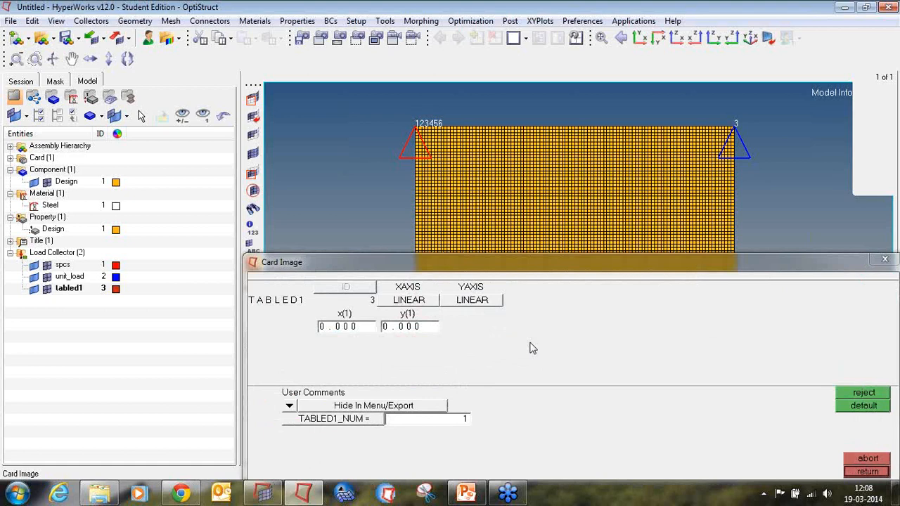
Set the TABLED1_NUM field of the tabled1 card to 2.
double_click(463, 420)
text(2)
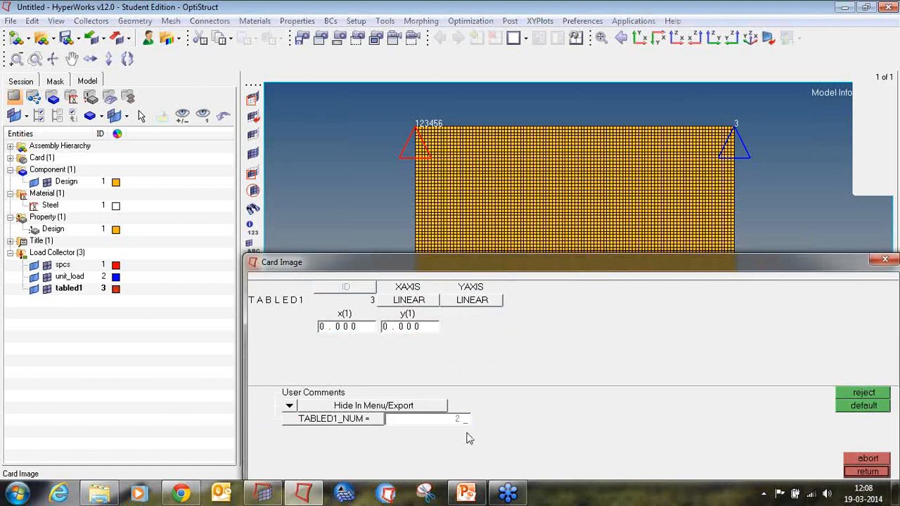
key(Return)
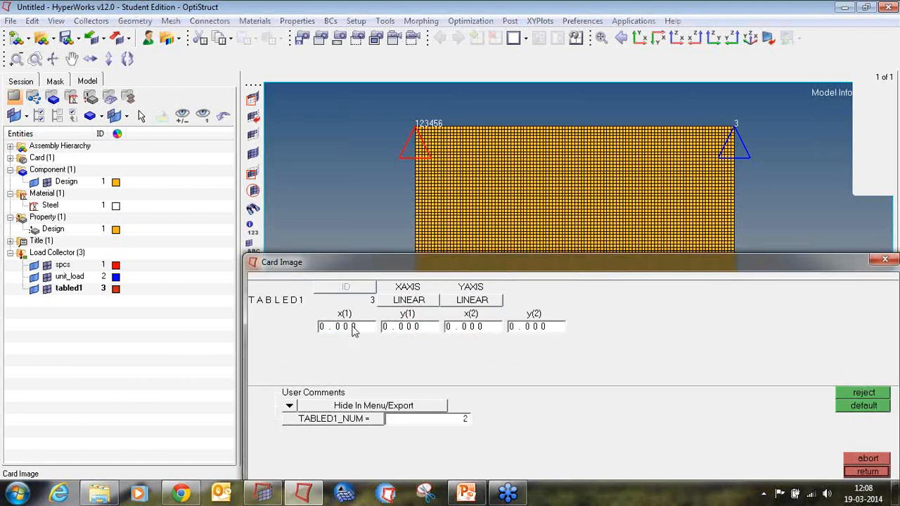
Set y(1) to 1, x(2) to 1000 and y(2) to 1 in the tabled1 card and close it.
double_click(409, 328)
text(1)
key(Return)
double_click(458, 329)
text(1000)
key(Return)
double_click(554, 327)
text(1)
click(867, 472)
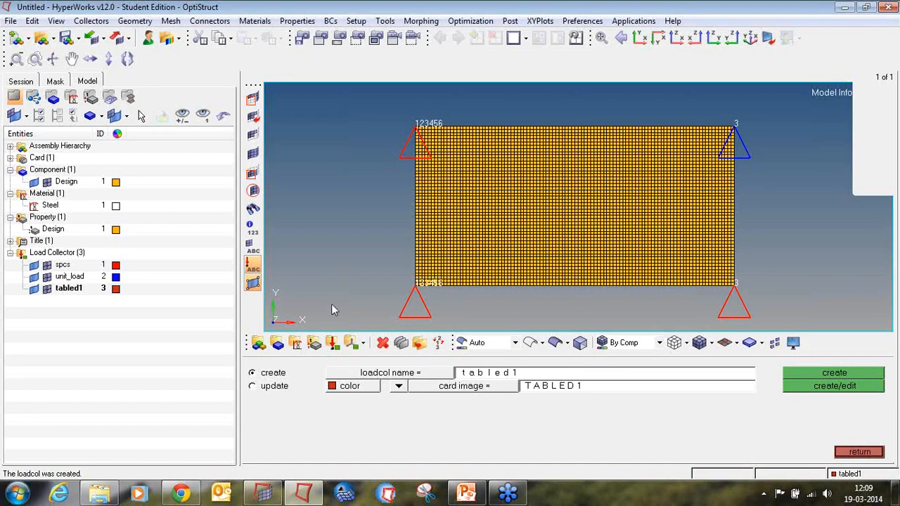
Create a load collector named rload2 with the RLOAD2 card image and a lavender colour, opening its card.
click(485, 375)
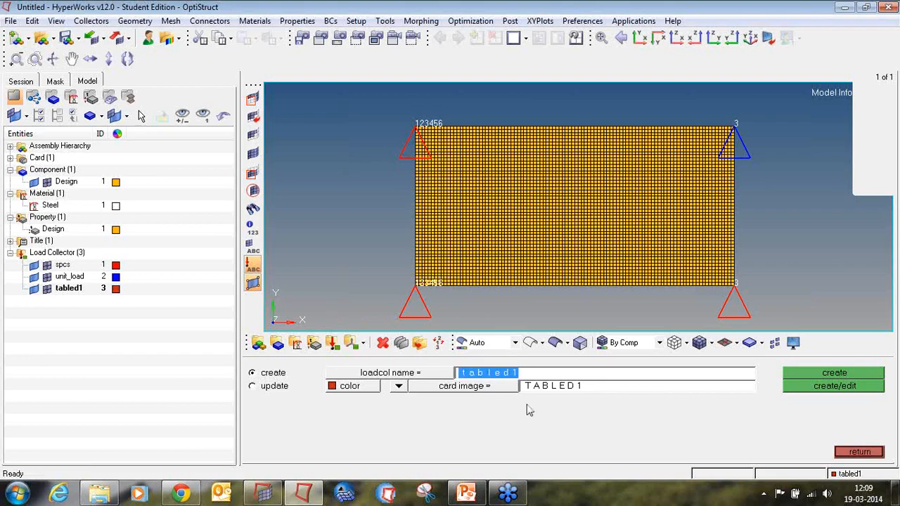
text(rload2)
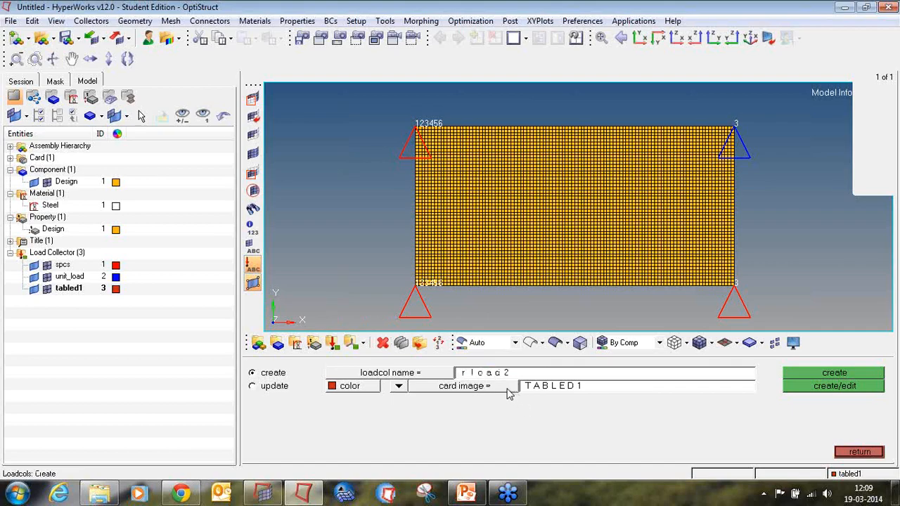
click(509, 391)
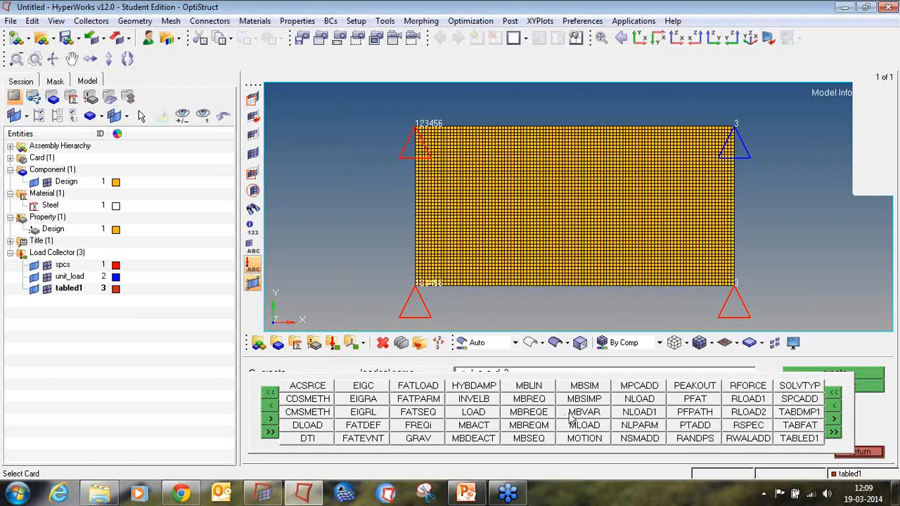
click(747, 413)
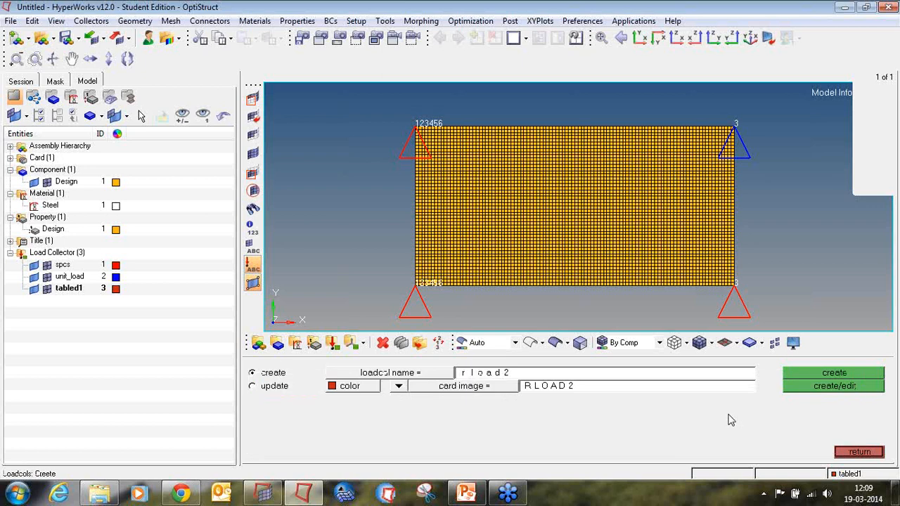
click(351, 388)
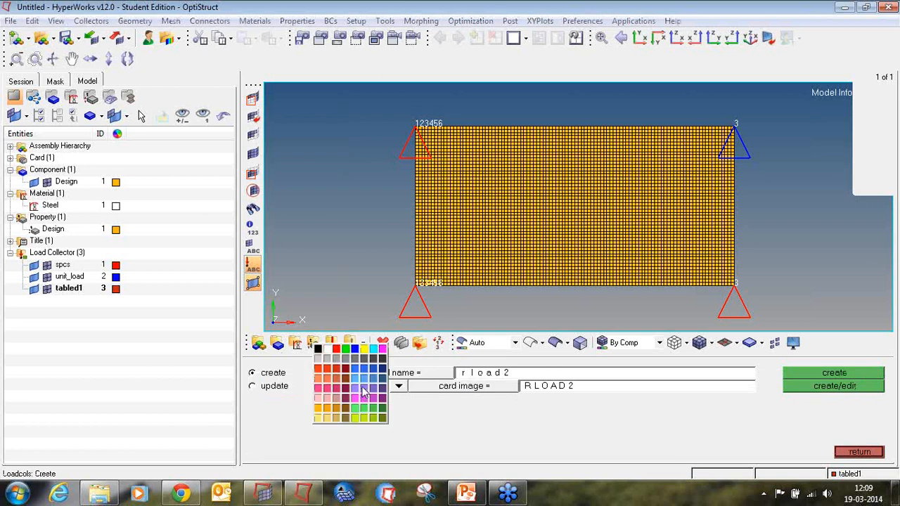
click(365, 394)
click(833, 389)
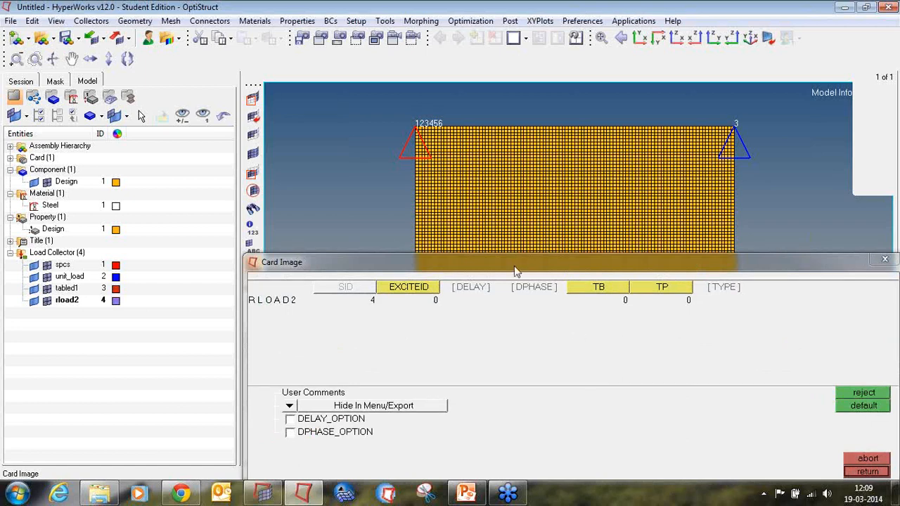
Set EXCITEID to unit_load, TB to tabled1 and TYPE to LOAD in the RLOAD2 card, then close it.
click(425, 294)
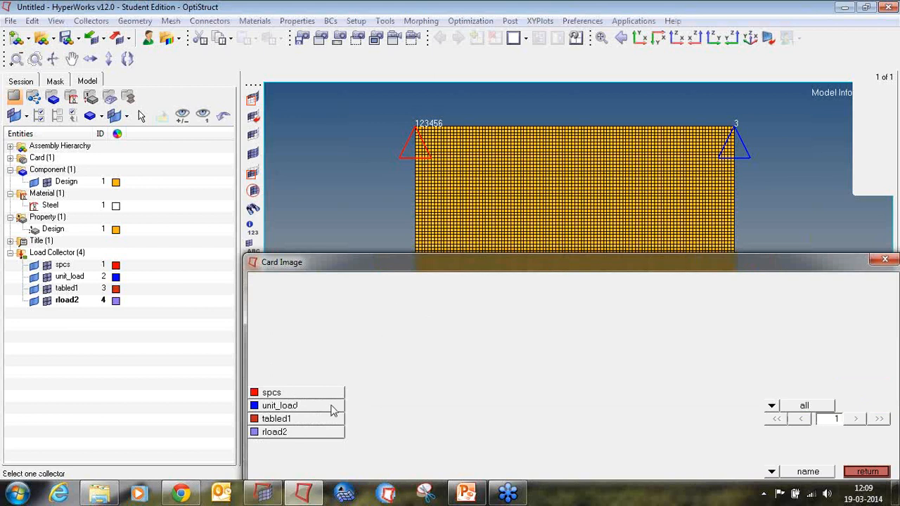
click(331, 406)
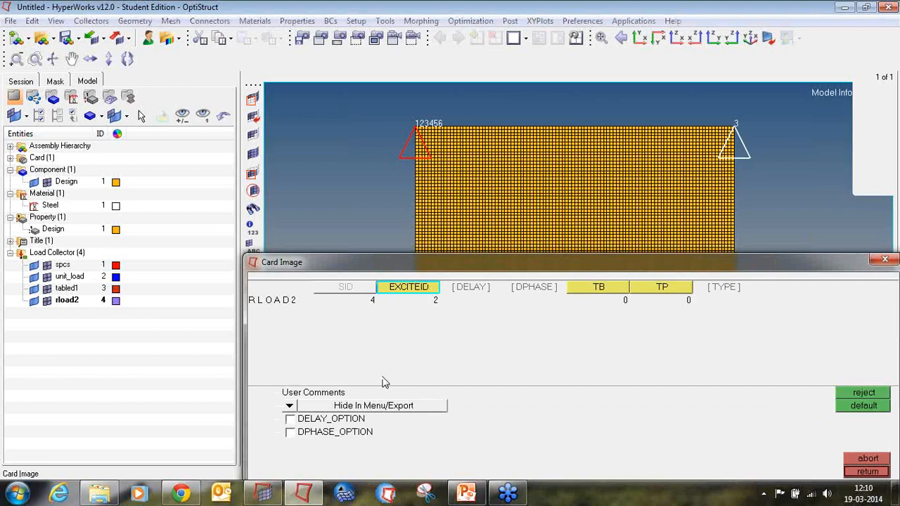
click(590, 290)
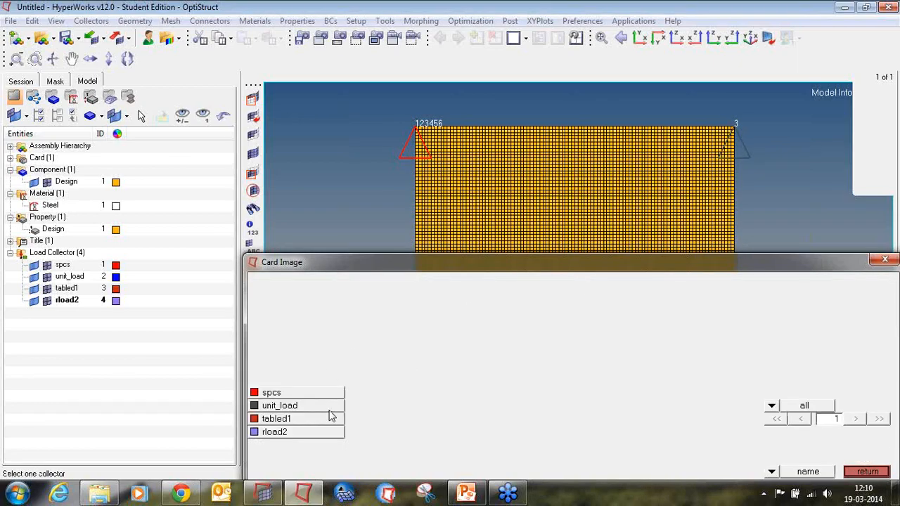
click(328, 420)
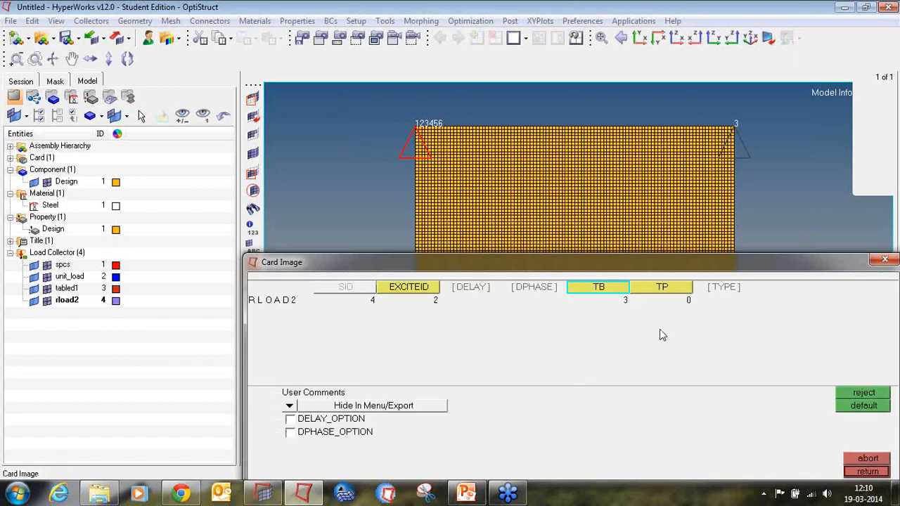
click(727, 300)
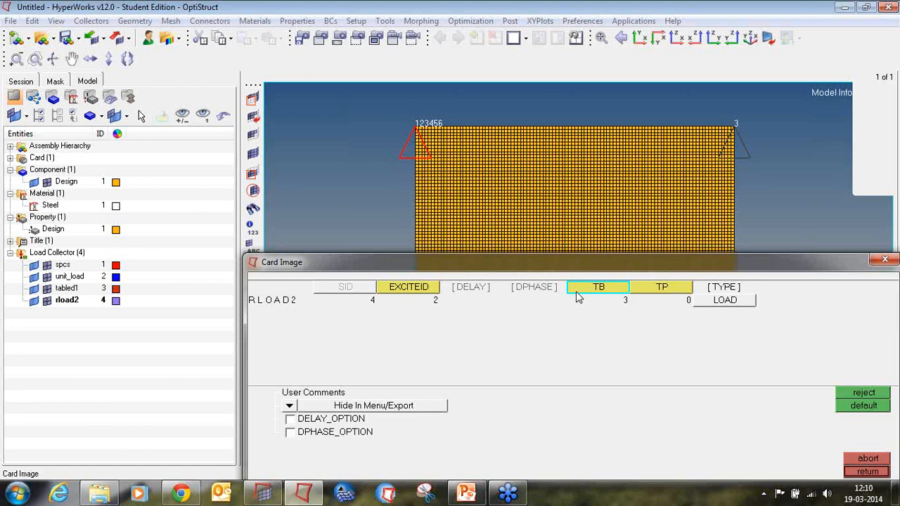
click(870, 471)
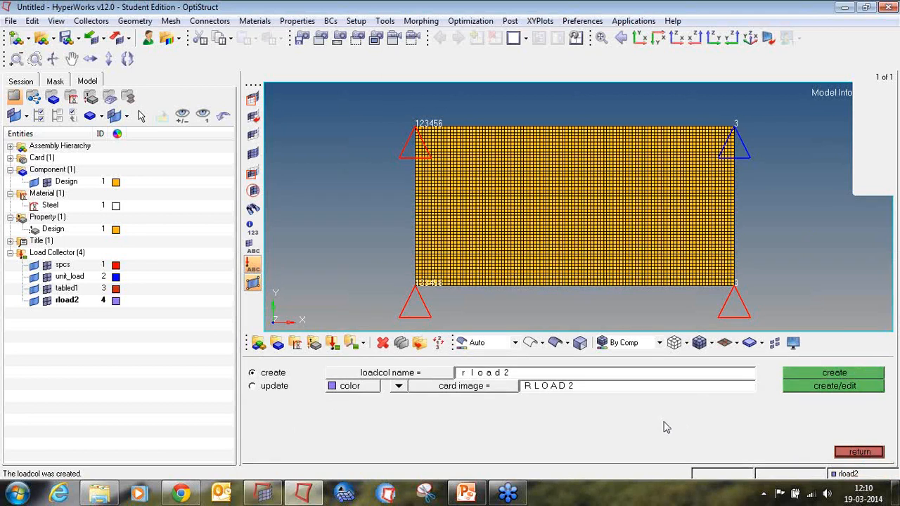
Create a load collector named freq5 with the FREQi card image and a green colour, opening its card.
click(520, 375)
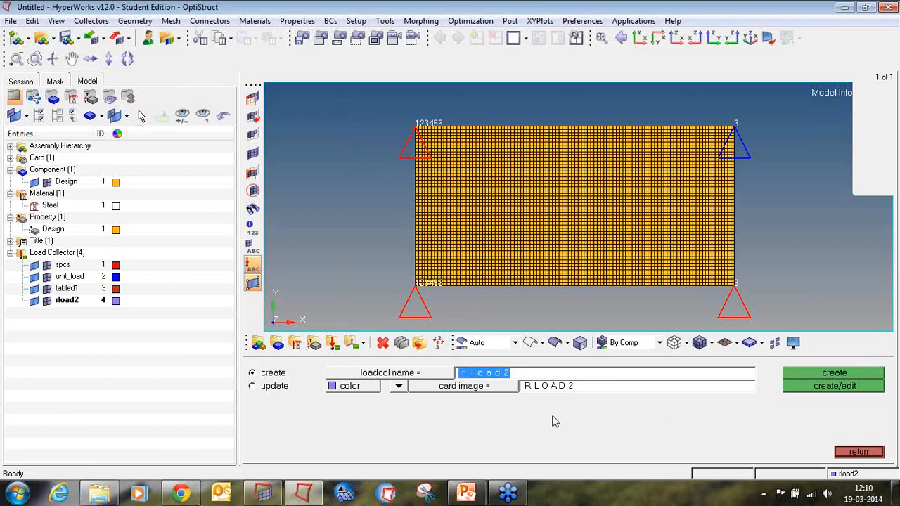
text(freq)
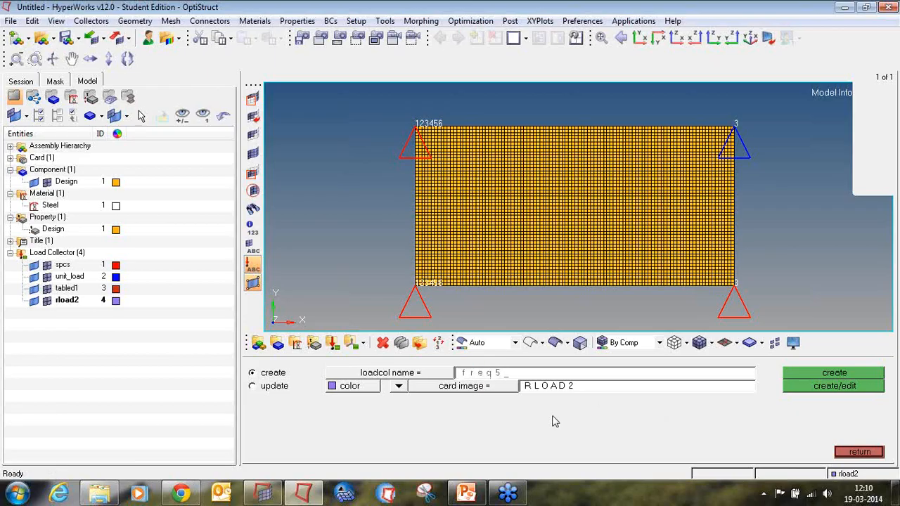
text(5)
click(500, 390)
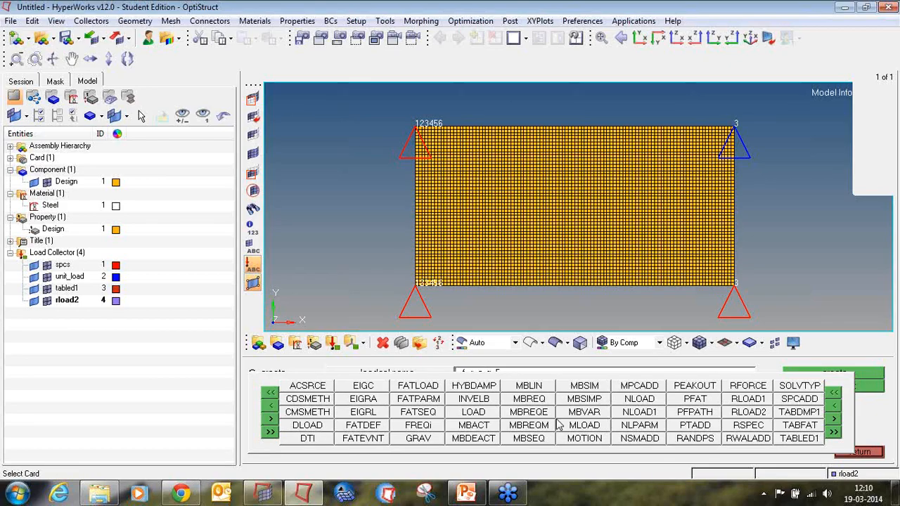
click(432, 429)
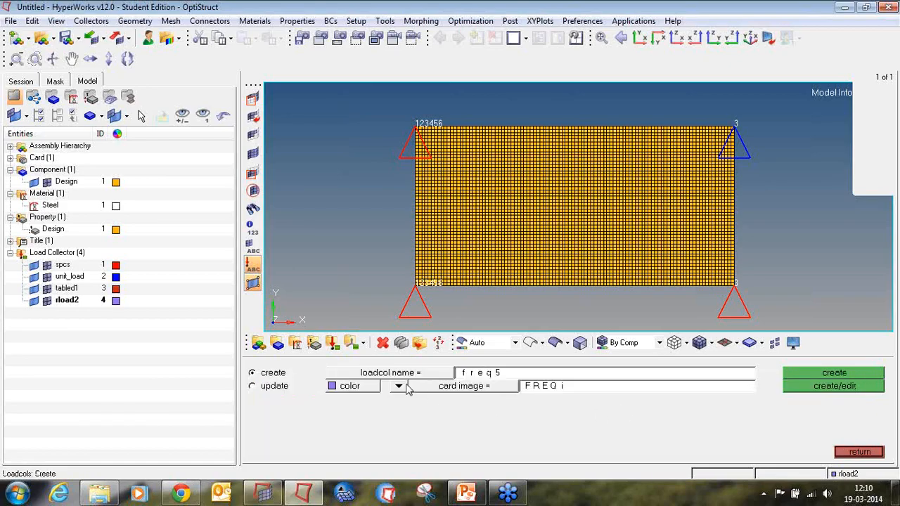
click(373, 388)
click(391, 415)
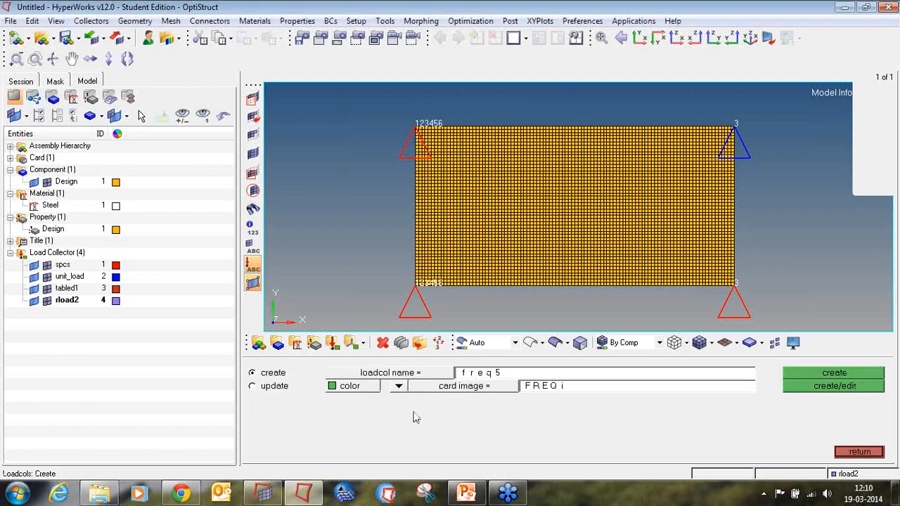
click(810, 387)
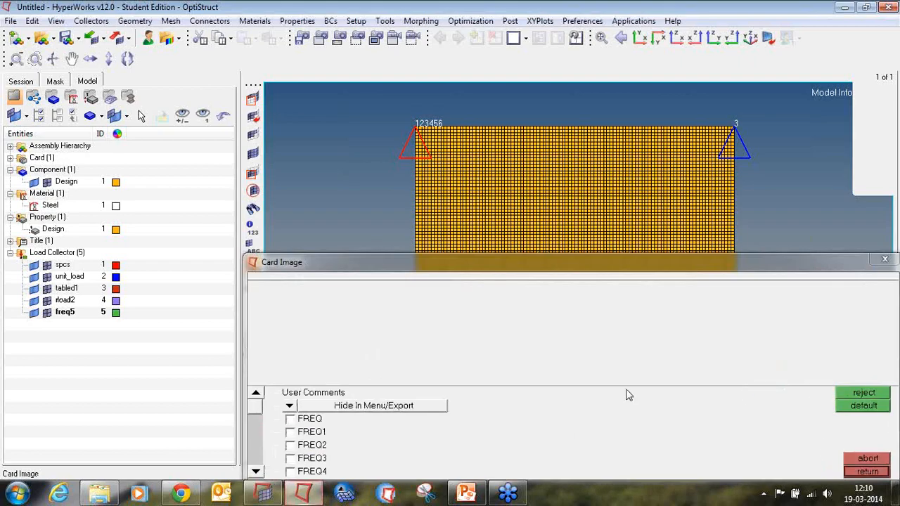
Enable the FREQ5 option and set FREQ5_MAX_NUMBER_OF_FR to 3.
click(256, 471)
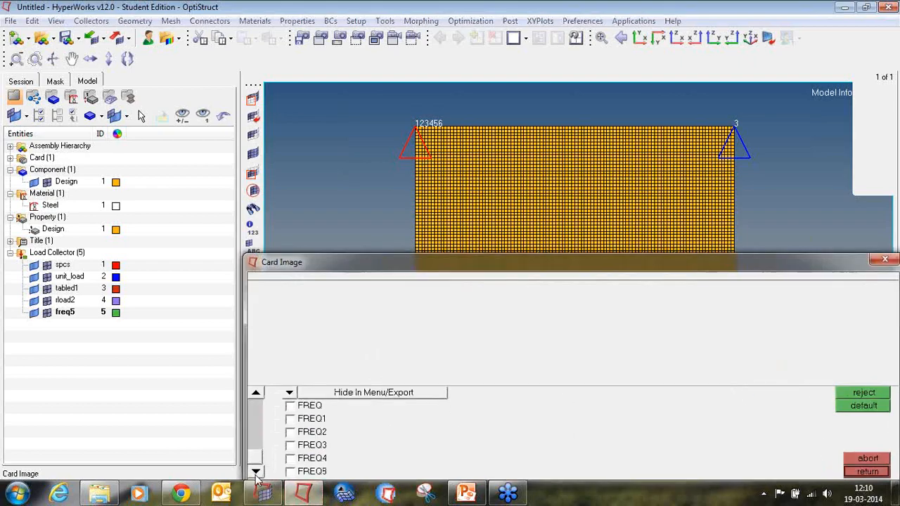
click(290, 472)
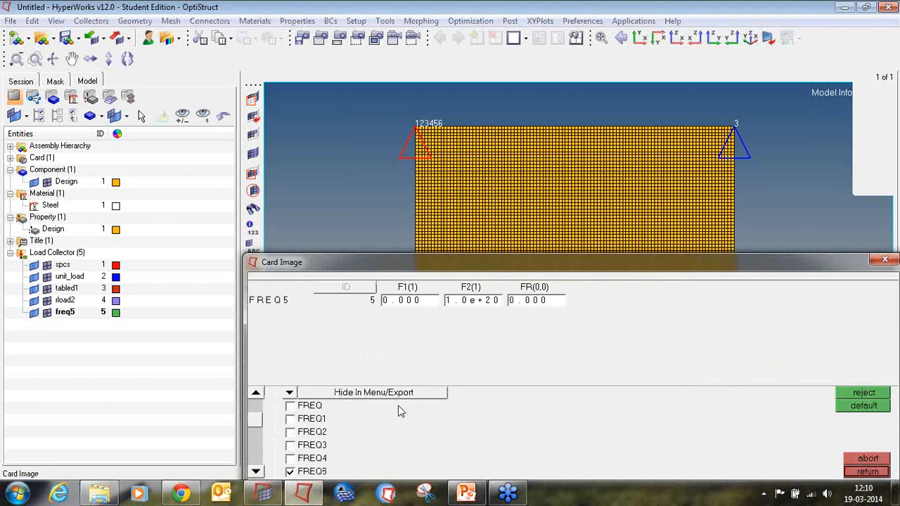
click(256, 472)
click(256, 472)
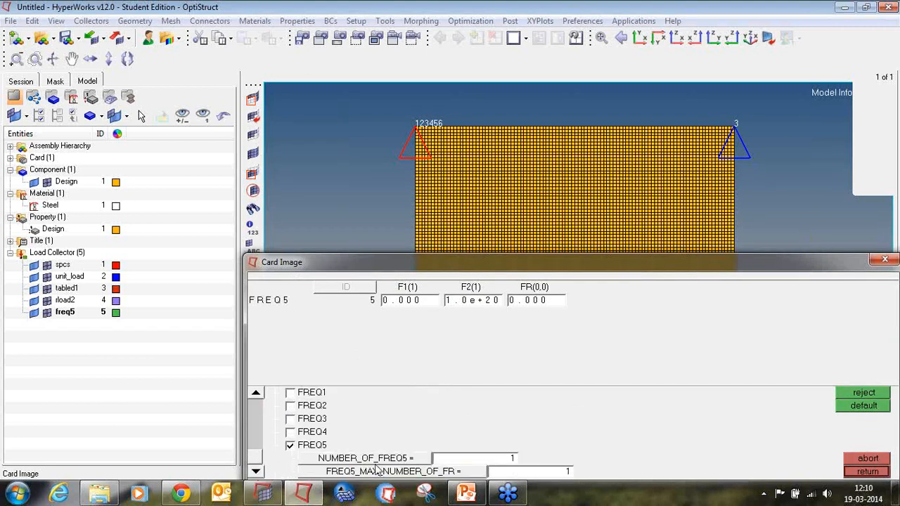
click(524, 477)
text(3)
key(Return)
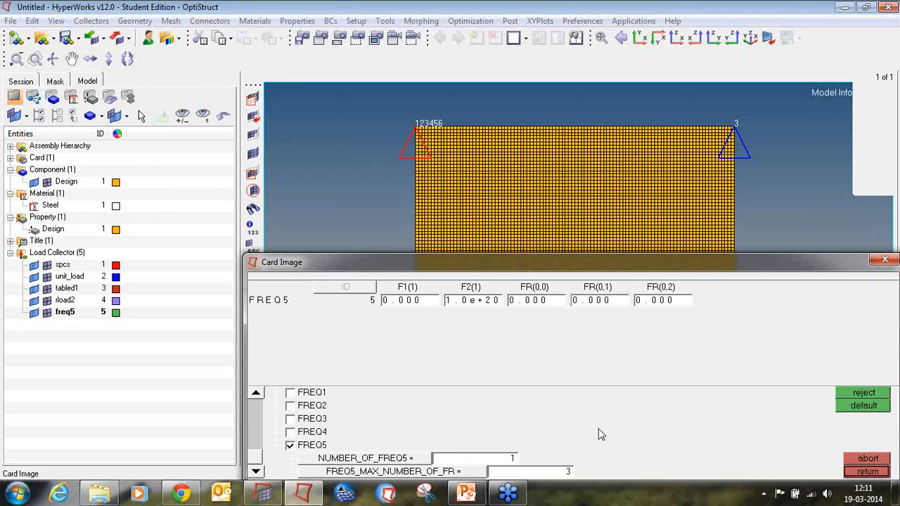
Set F1 to 1 and F2 to 1000 in the FREQ5 card.
click(419, 303)
text(1)
key(Return)
click(470, 302)
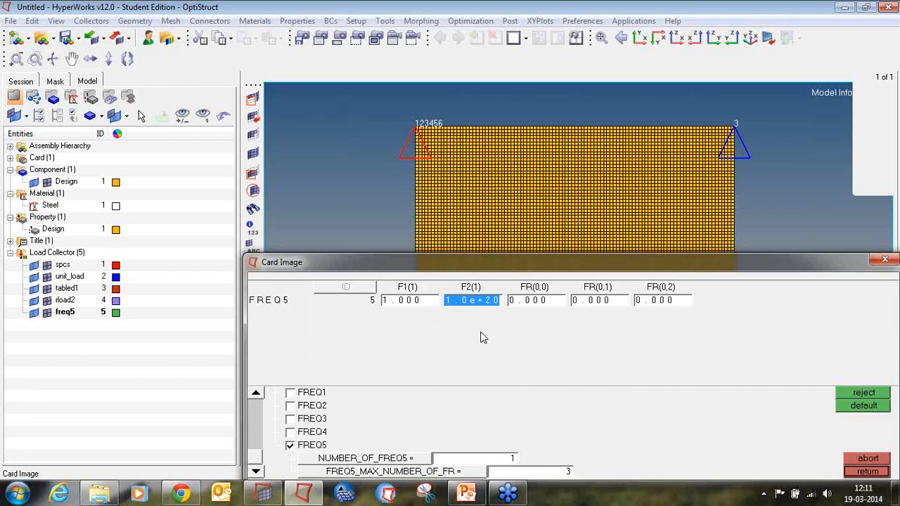
text(1000)
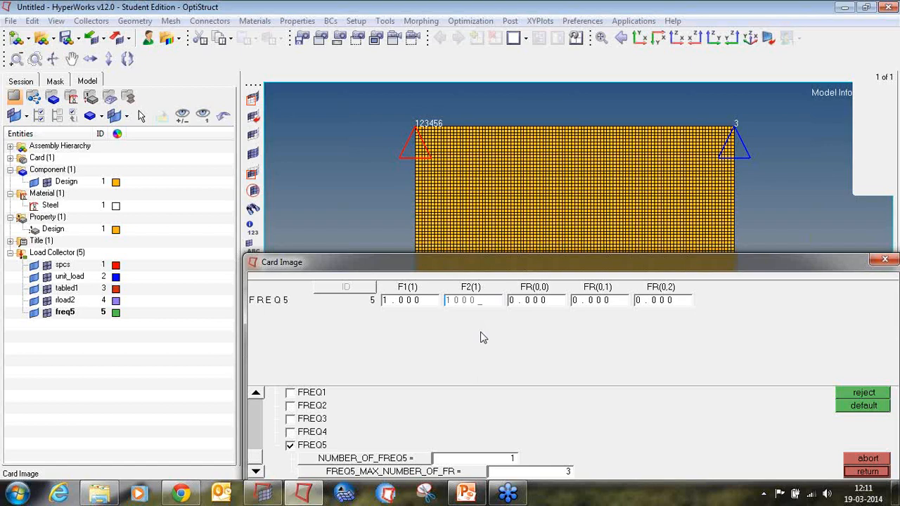
key(Return)
Set the FR values to 1, 0.800 and 0.200 and close the FREQ5 card.
click(542, 301)
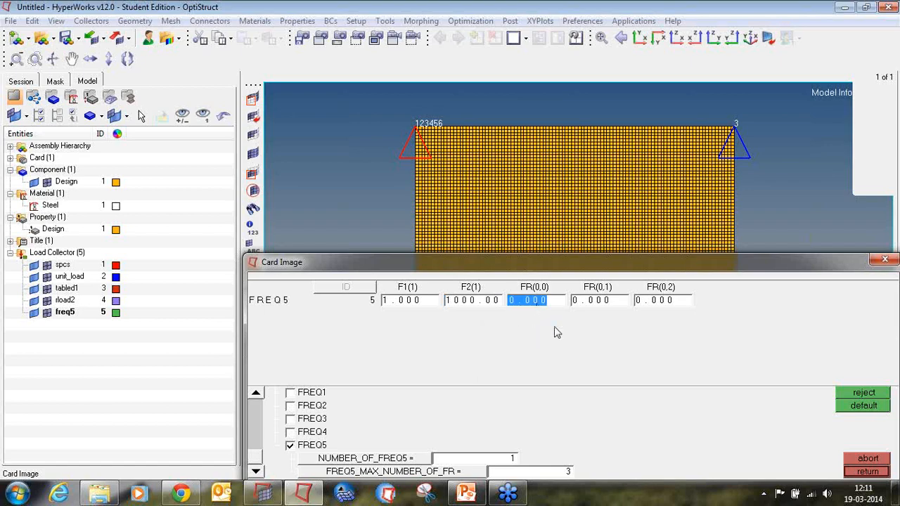
text(1)
click(589, 301)
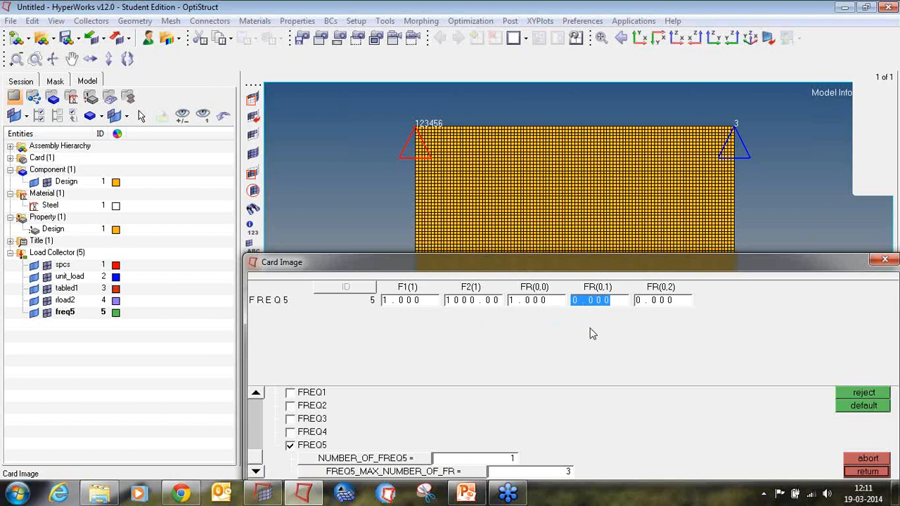
text(0.800)
click(651, 302)
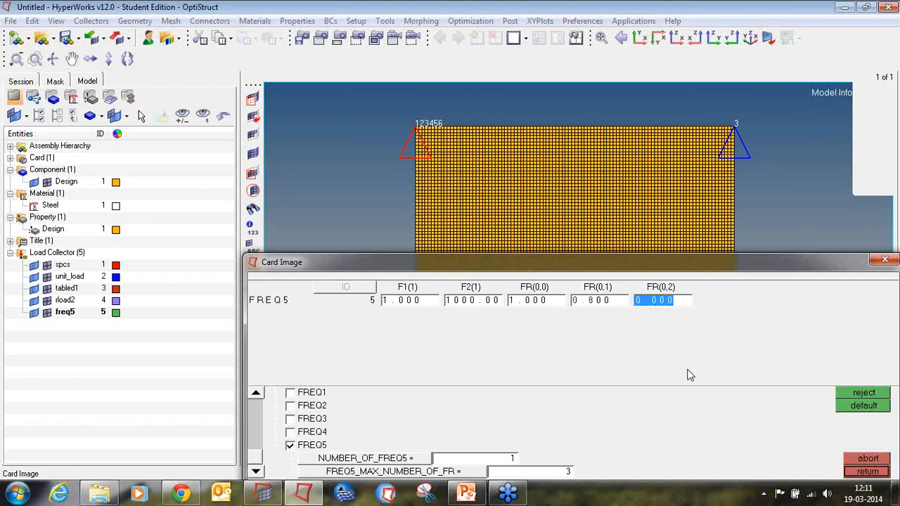
text(0.200)
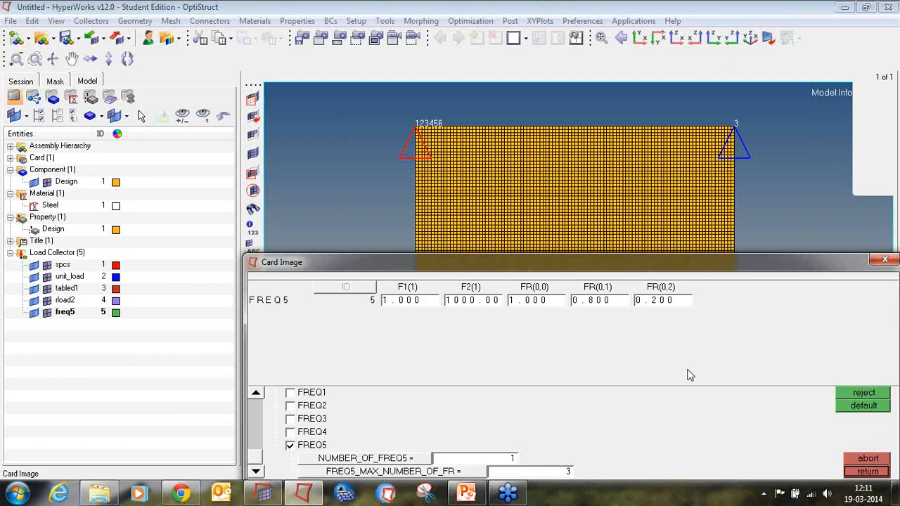
click(872, 472)
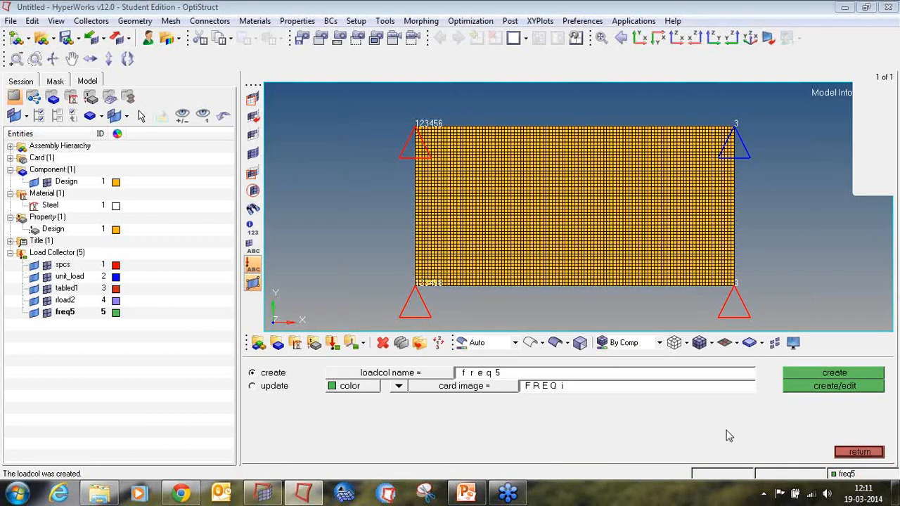
Create a load collector named EIGRL with the EIGRL card image and an orange colour, opening its card.
click(486, 374)
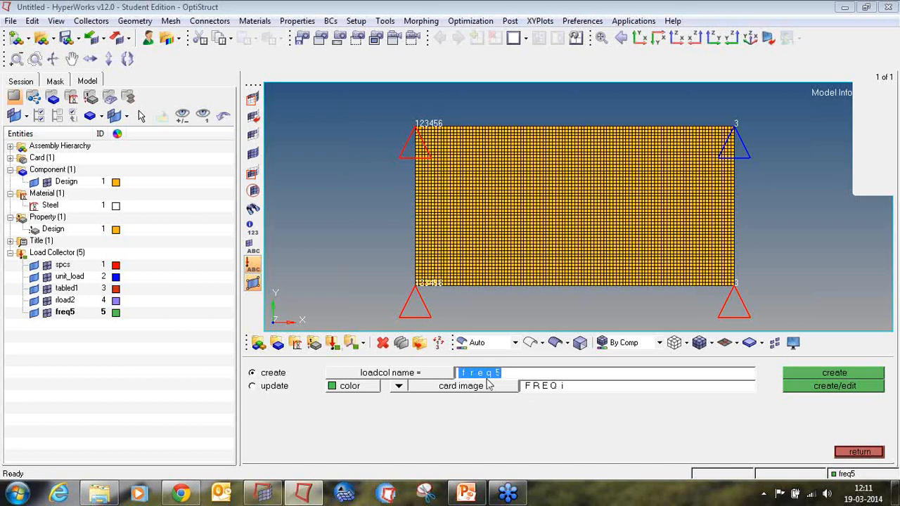
text(EI)
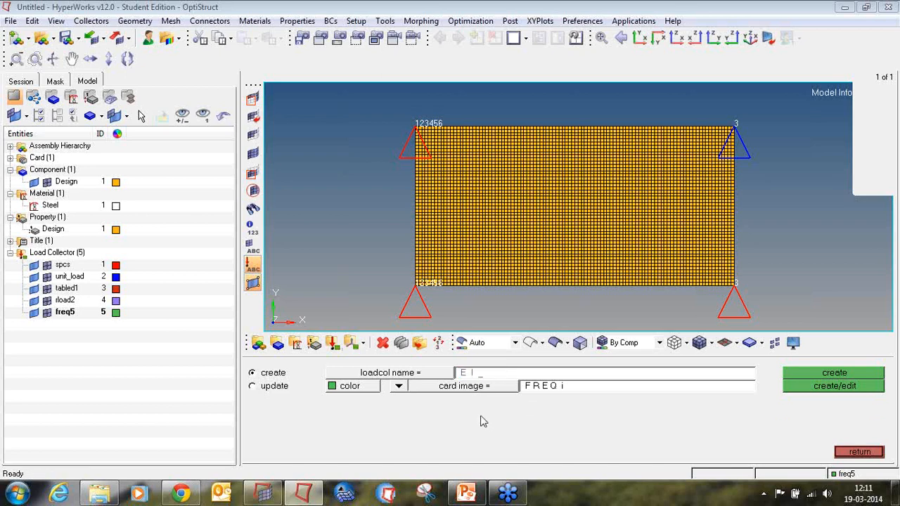
text(GRL)
click(485, 391)
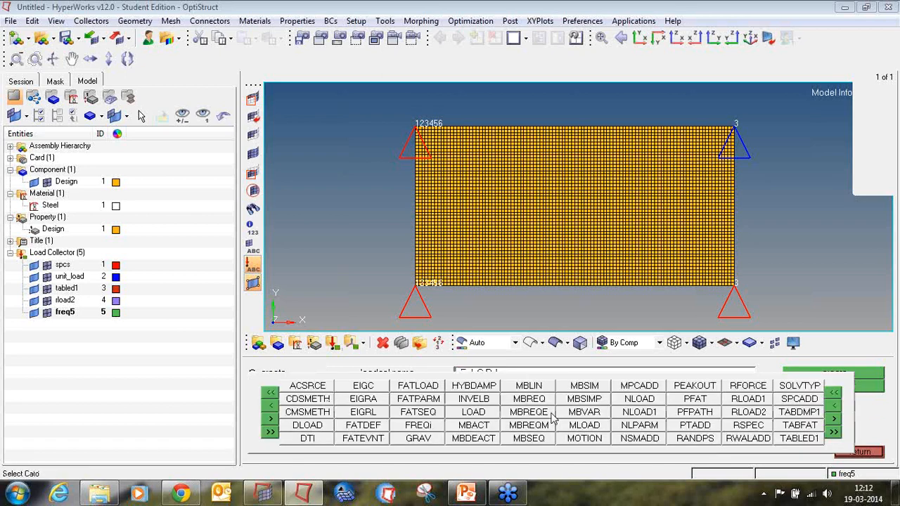
click(391, 416)
click(371, 388)
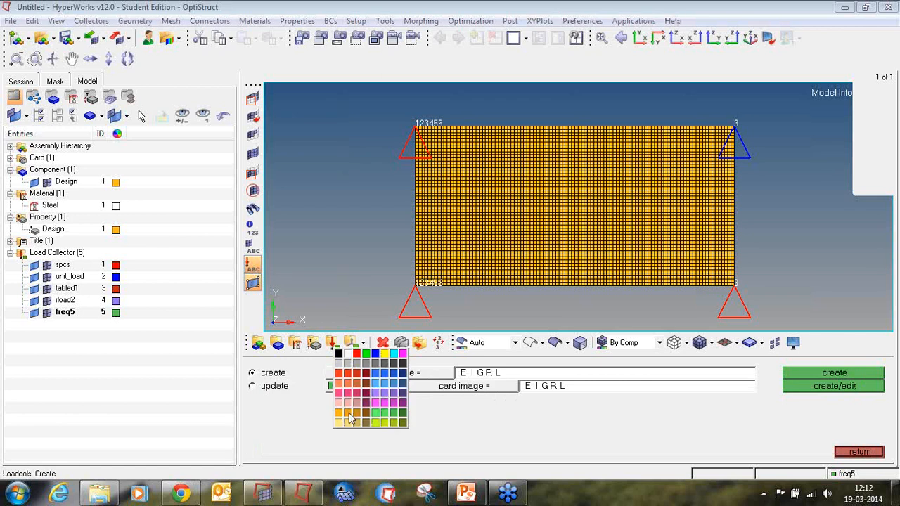
click(352, 416)
click(836, 389)
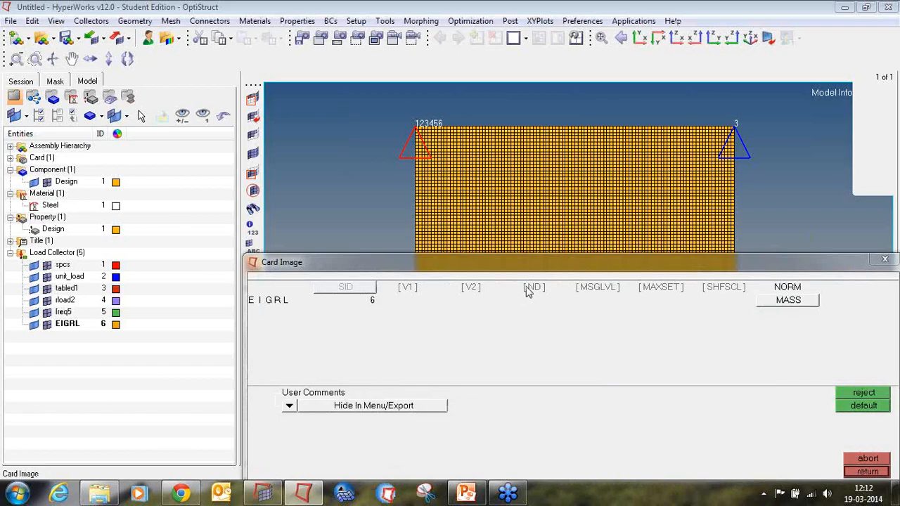
Set ND to 17 in the EIGRL card and close the card.
click(534, 287)
text(17)
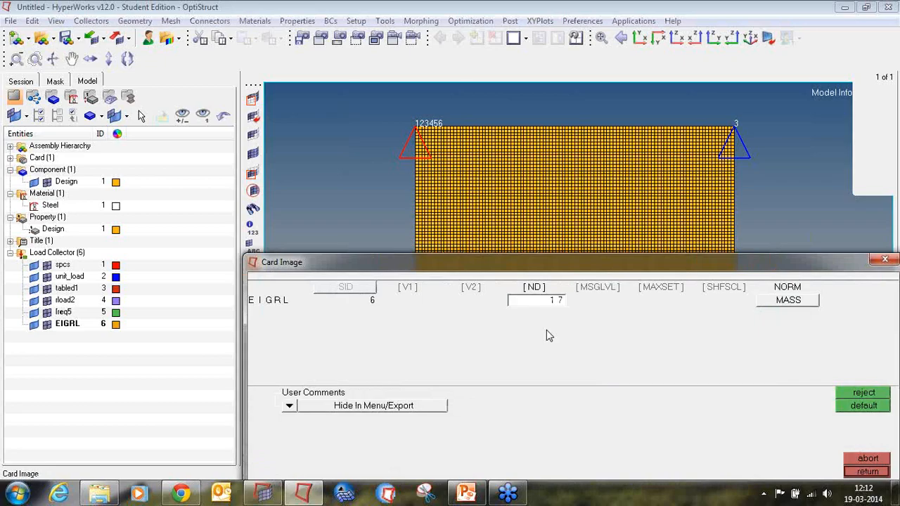
click(876, 472)
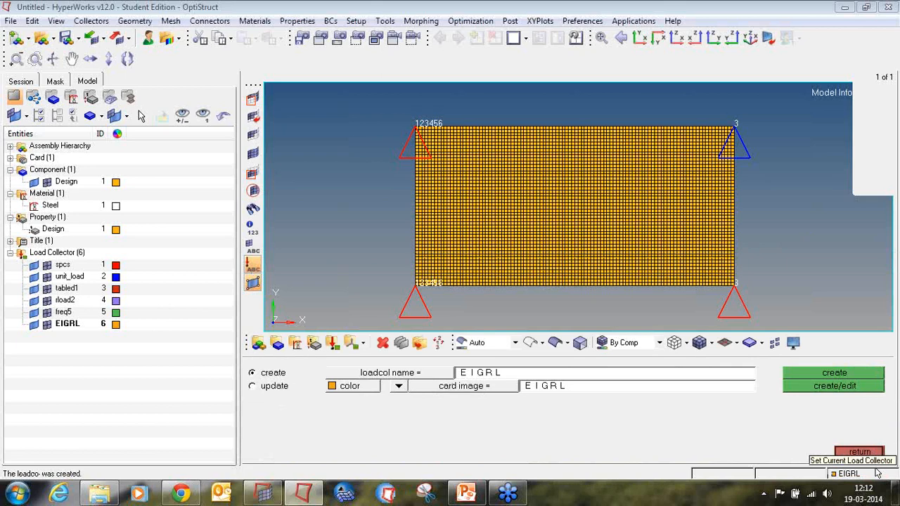
Start a new load step named subcase1 with the freq. resp (modal) analysis type.
click(863, 452)
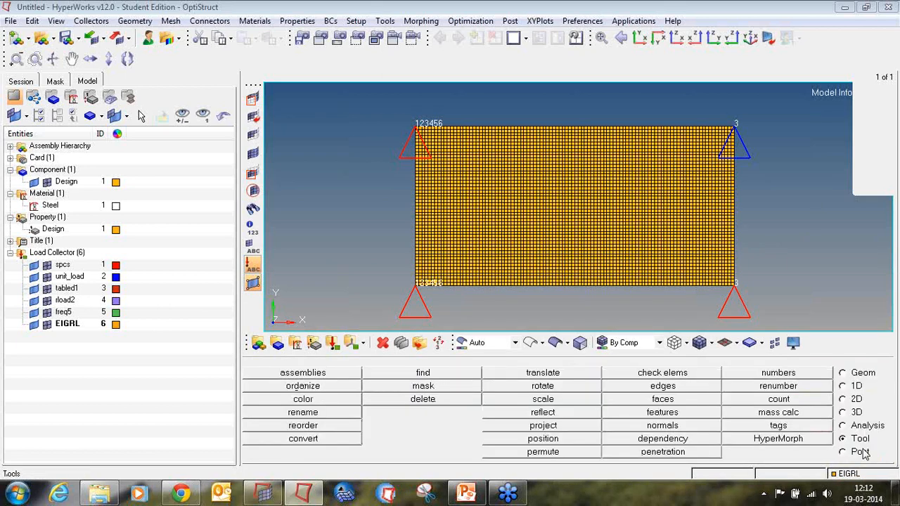
click(846, 427)
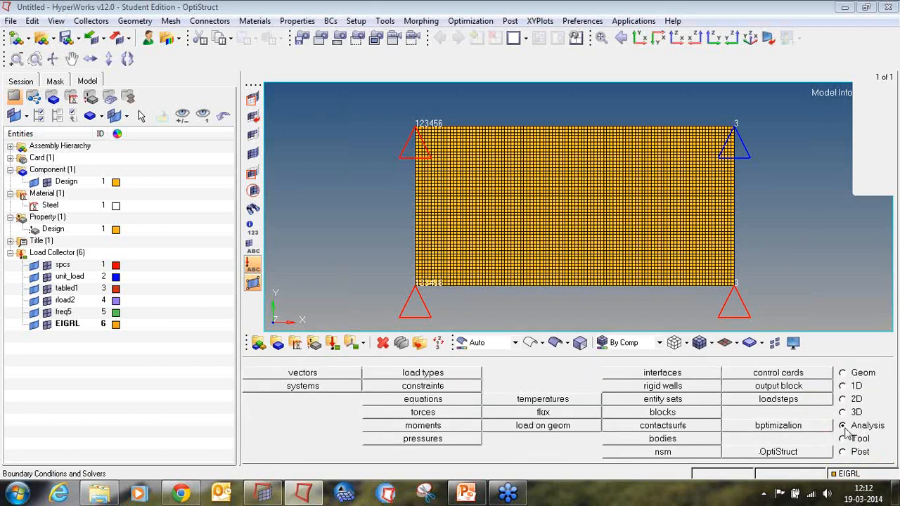
click(819, 402)
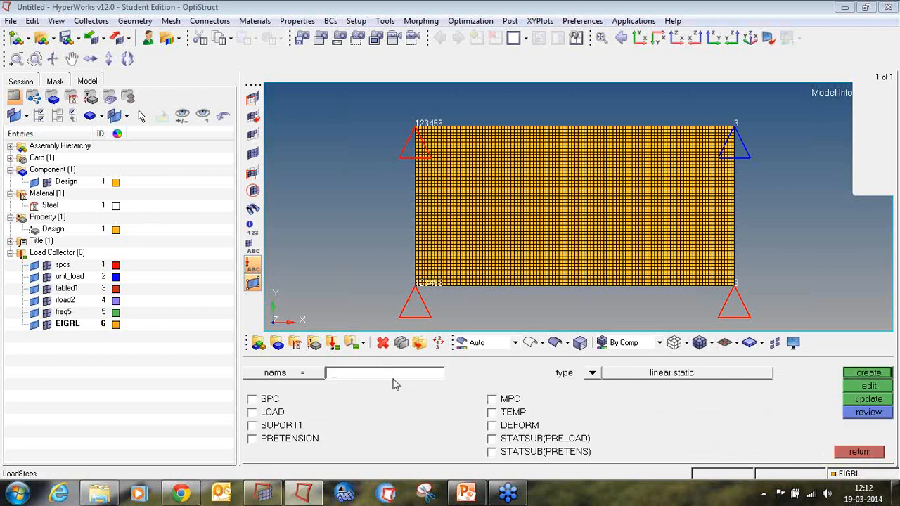
text(subcase1)
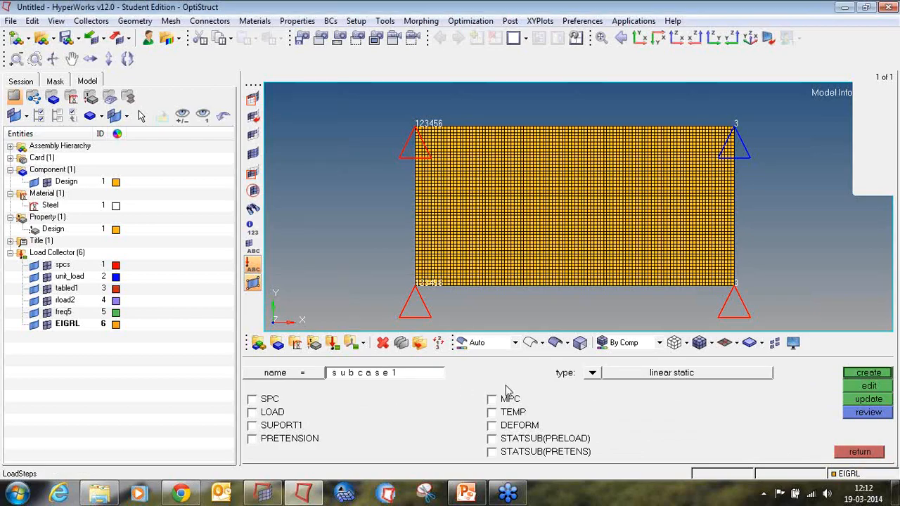
click(592, 376)
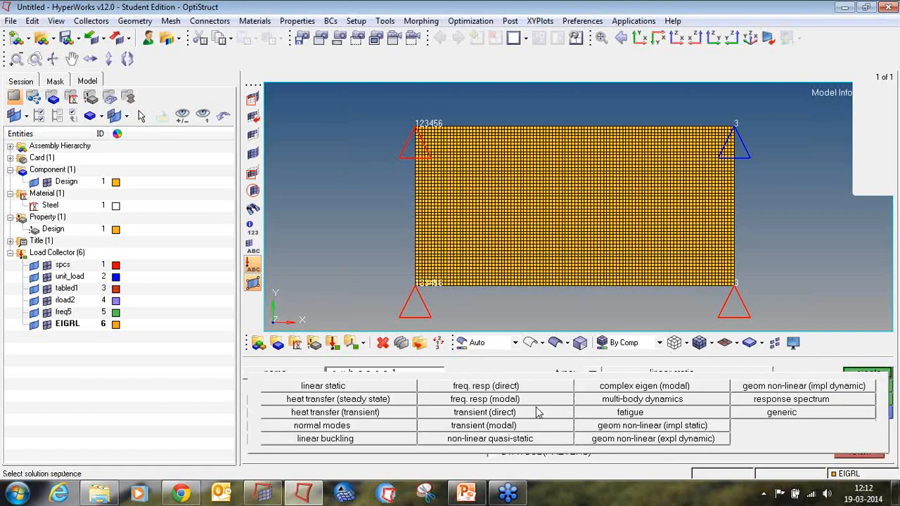
click(536, 400)
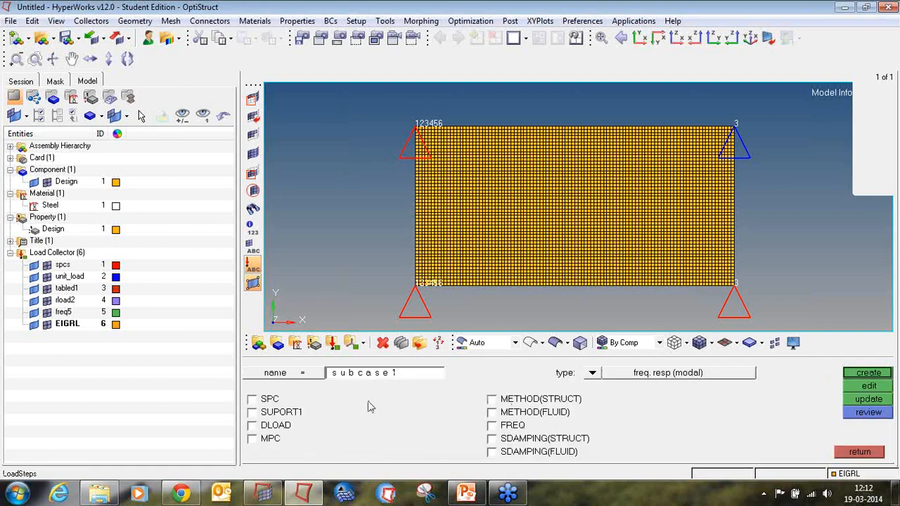
Assign the spcs collector as SPC and the EIGRL collector as METHOD(STRUCT) in subcase1.
click(270, 400)
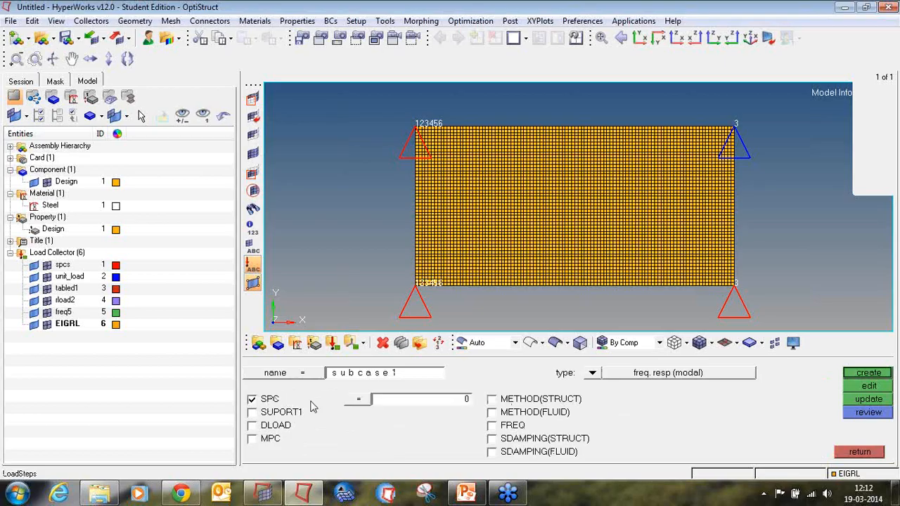
click(371, 407)
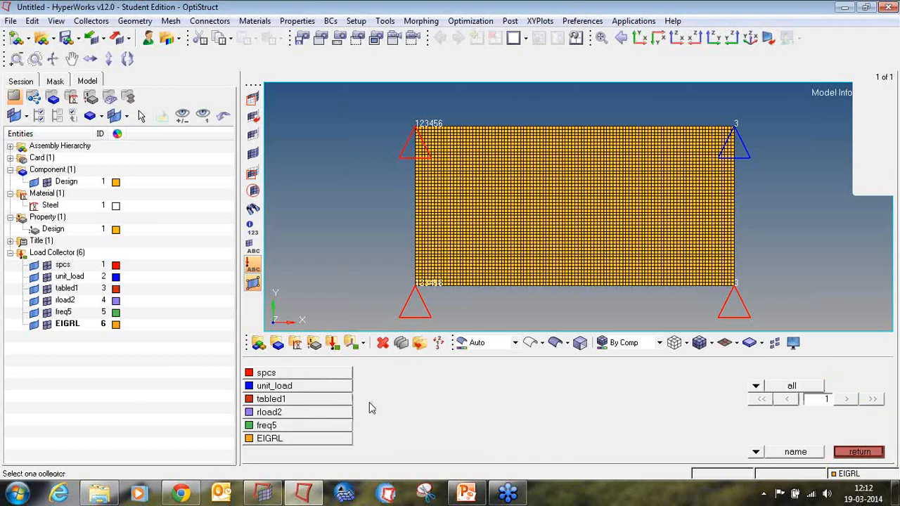
click(325, 376)
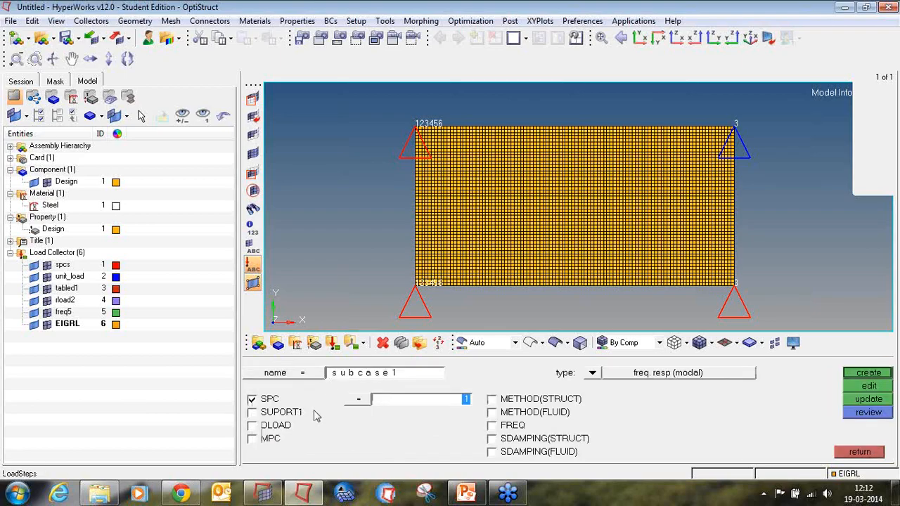
click(498, 401)
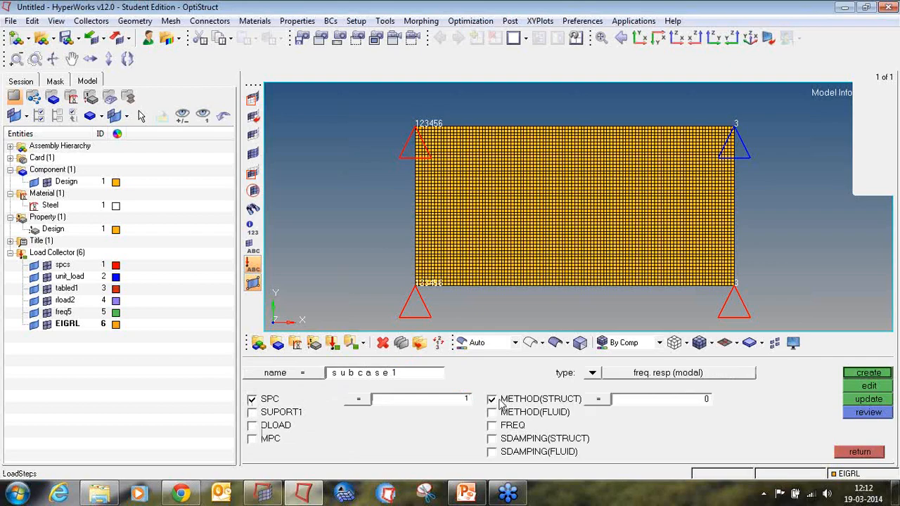
click(626, 405)
click(270, 449)
Assign rload2 as DLOAD and freq5 as FREQ, then create the subcase1 load step.
click(274, 426)
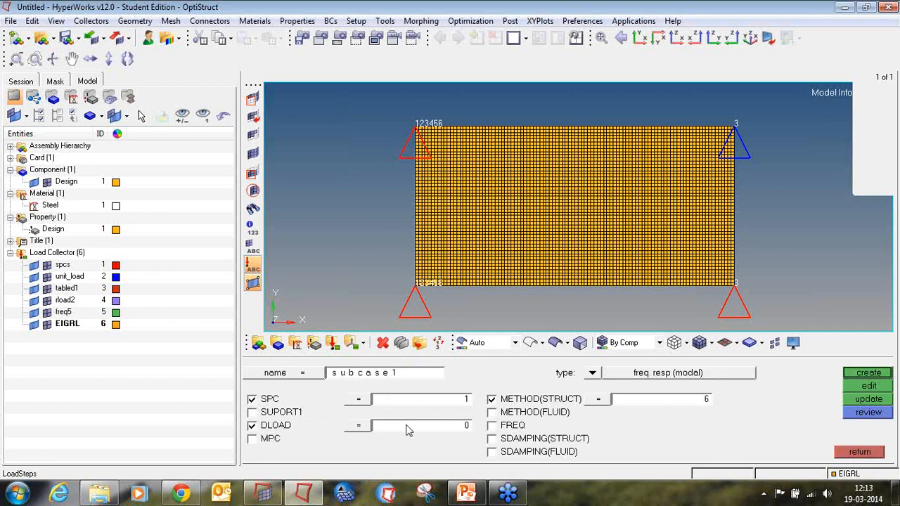
click(406, 428)
click(342, 420)
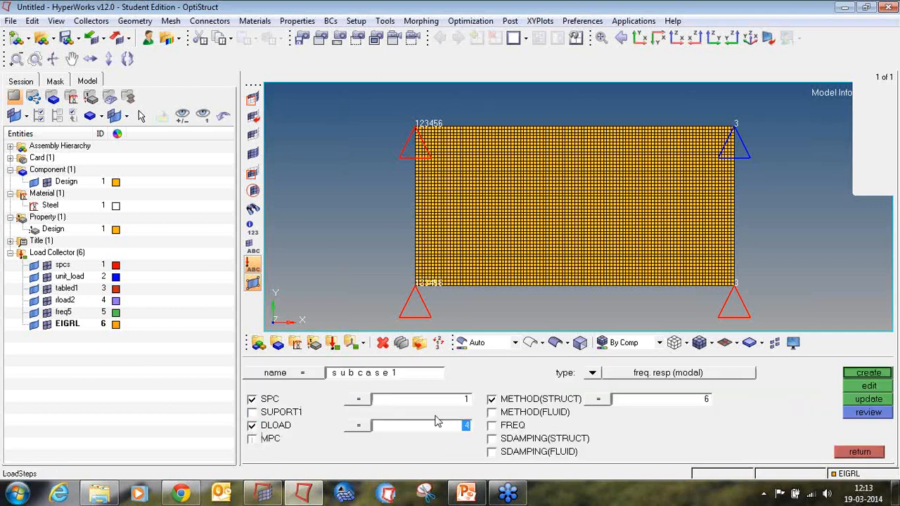
click(501, 429)
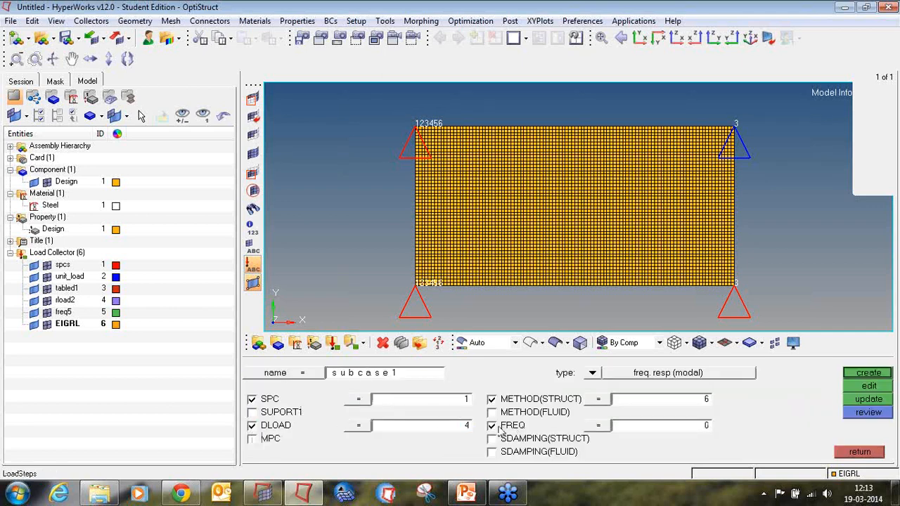
click(635, 429)
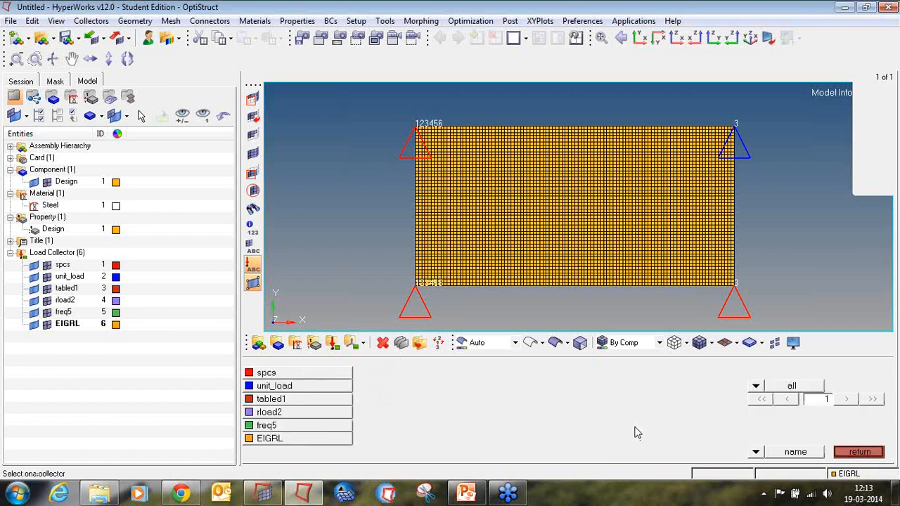
click(326, 431)
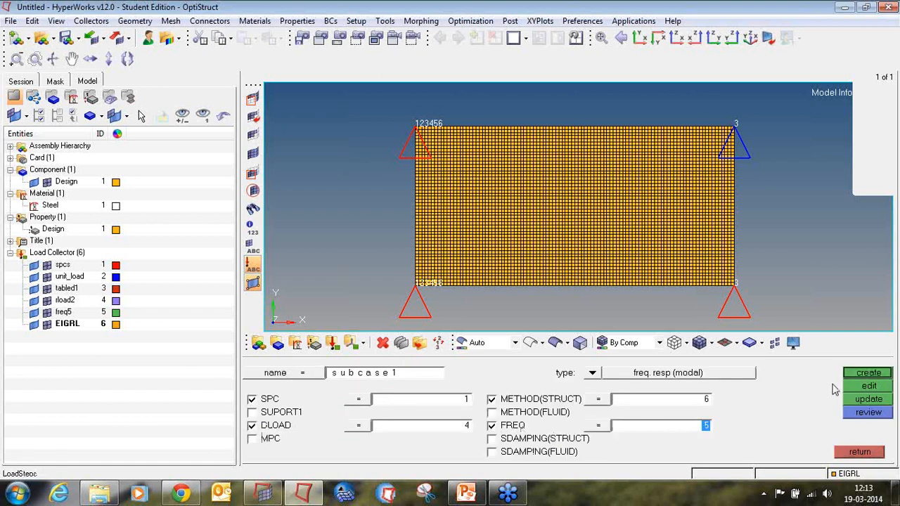
click(865, 373)
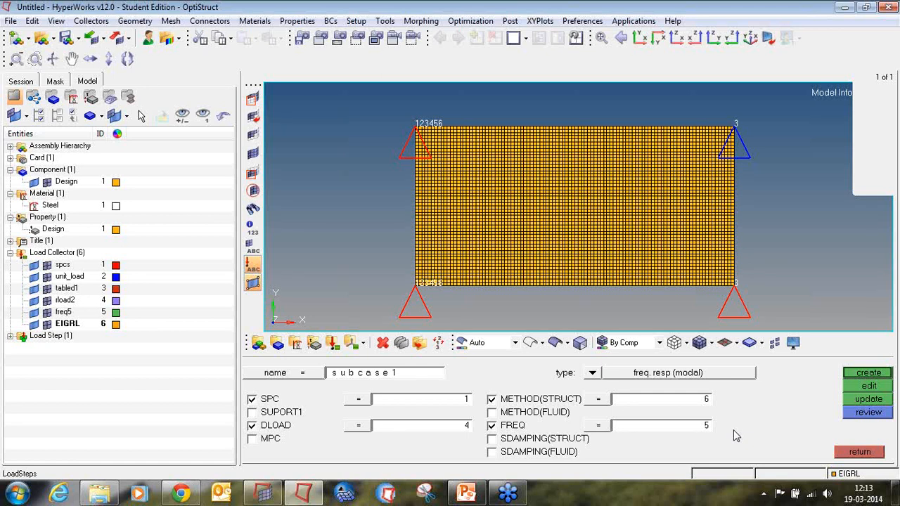
Edit the subcase1 card to enable RESVEC with type APPLOAD and option YES, then close it.
click(853, 389)
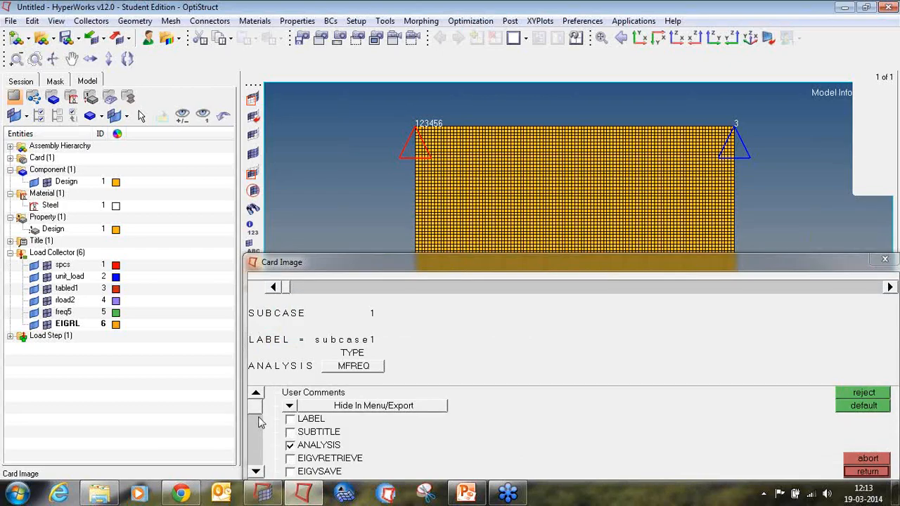
click(258, 473)
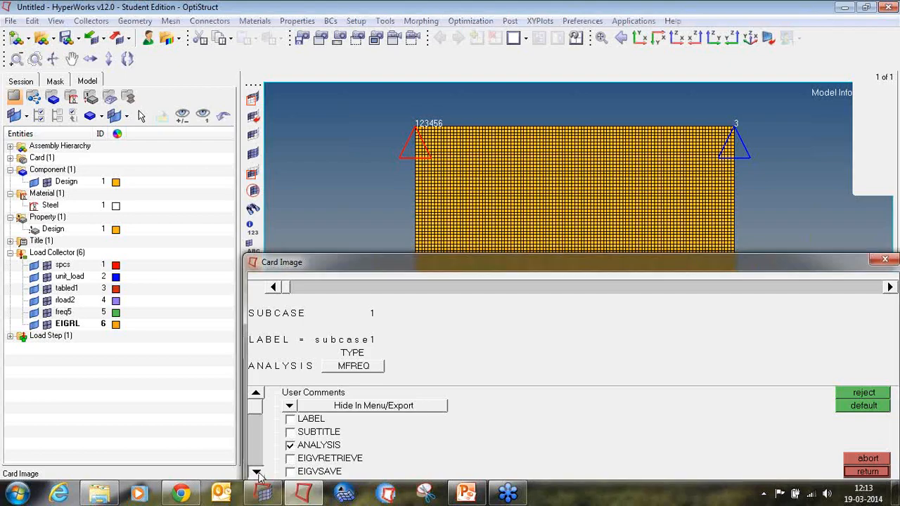
click(257, 473)
click(257, 474)
click(258, 474)
click(258, 473)
click(257, 473)
click(257, 473)
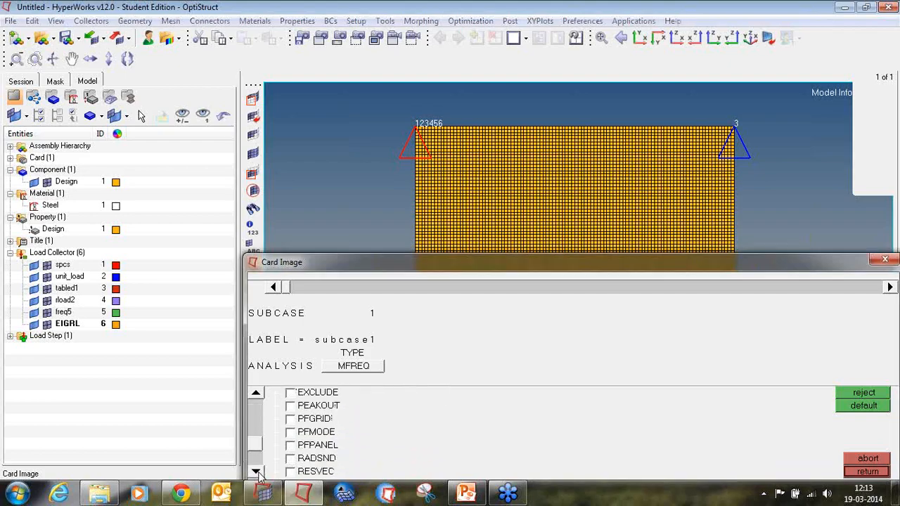
click(257, 474)
click(290, 458)
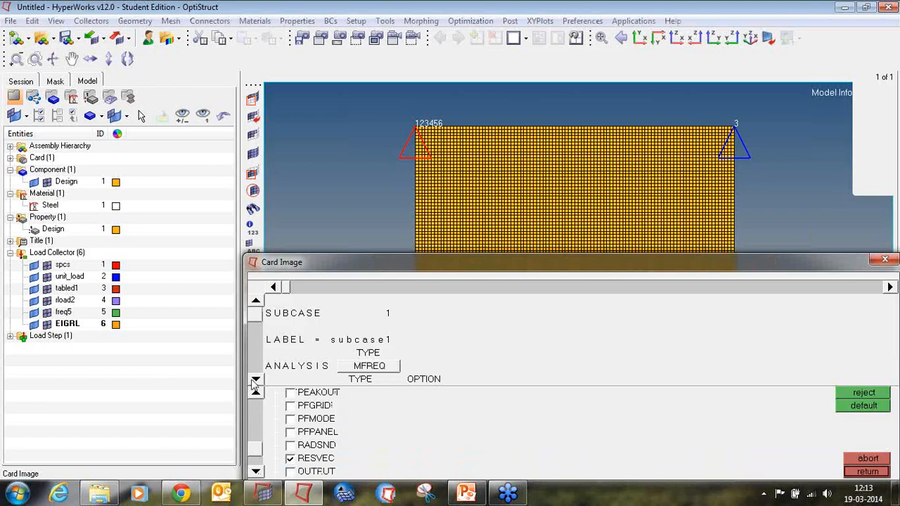
click(254, 381)
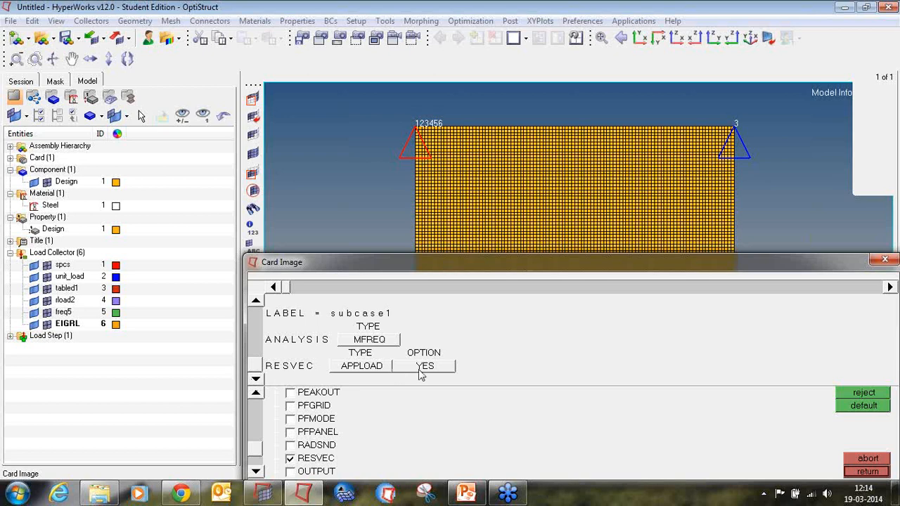
click(374, 372)
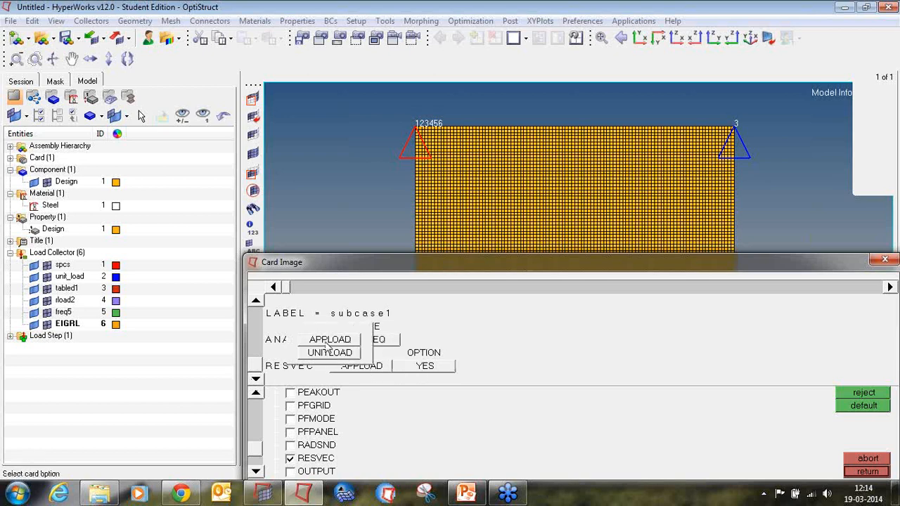
click(328, 339)
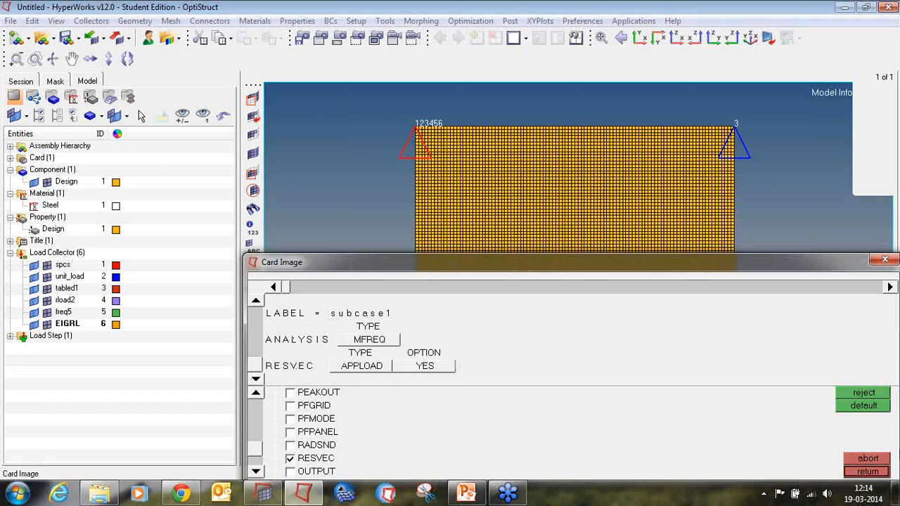
click(880, 472)
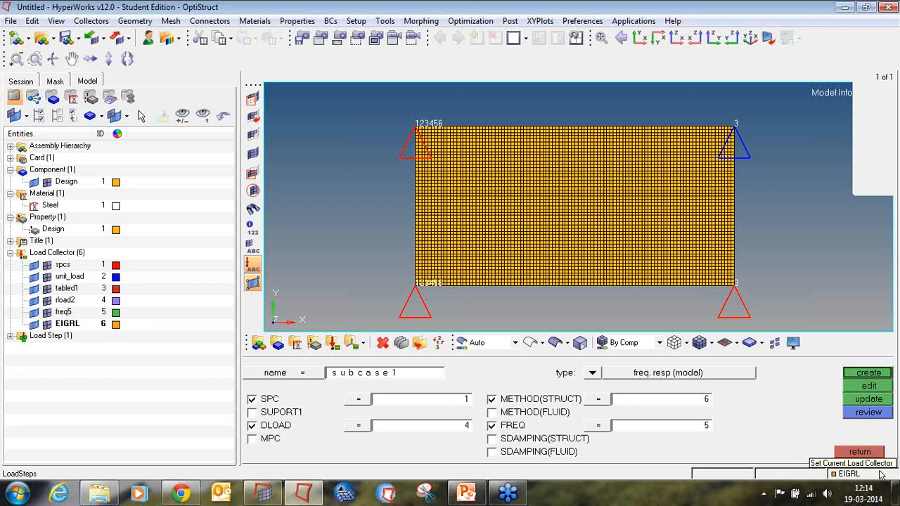
click(865, 454)
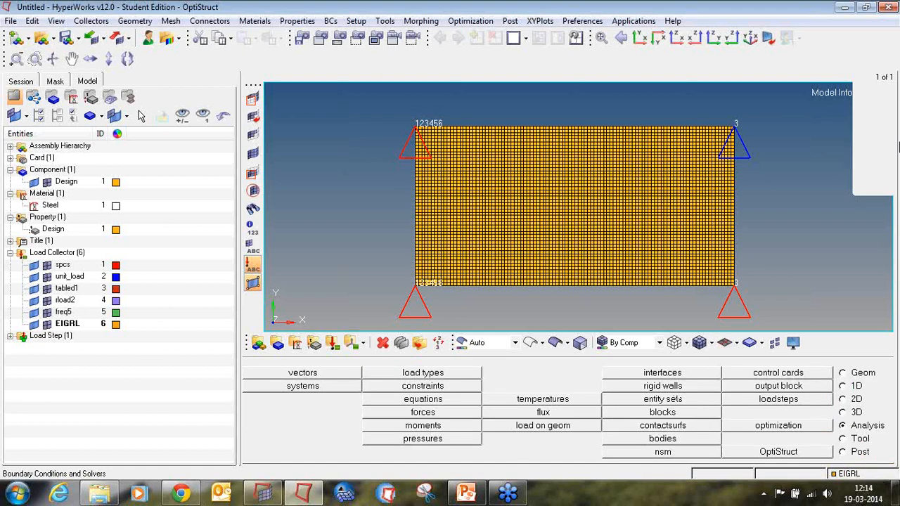
right_click(883, 156)
click(781, 191)
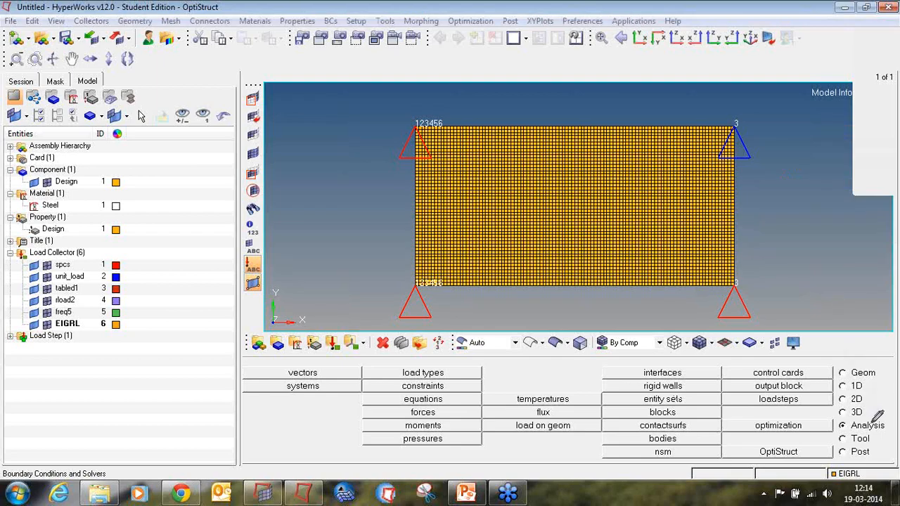
mouse_move(858, 426)
mouse_down()
mouse_move(837, 421)
mouse_move(887, 432)
mouse_move(893, 416)
mouse_move(840, 419)
mouse_up()
mouse_move(705, 389)
mouse_down()
mouse_move(642, 393)
mouse_move(670, 406)
mouse_move(696, 391)
mouse_up()
click(891, 154)
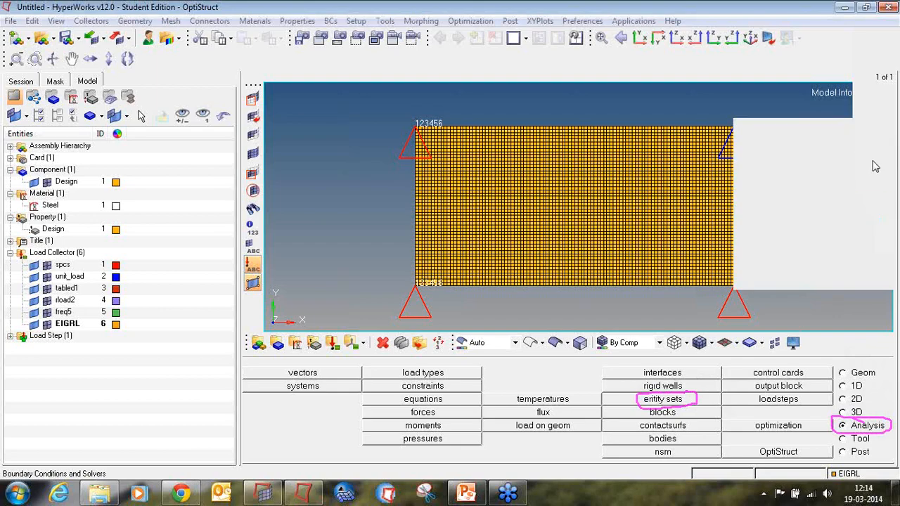
click(870, 165)
click(891, 151)
click(810, 238)
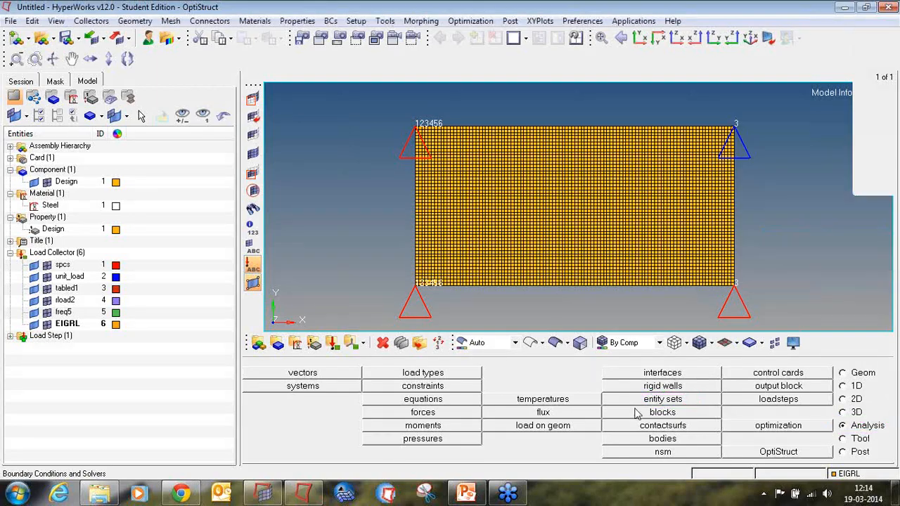
Start a new entity set named SETA with the SET_GRID card image.
click(648, 403)
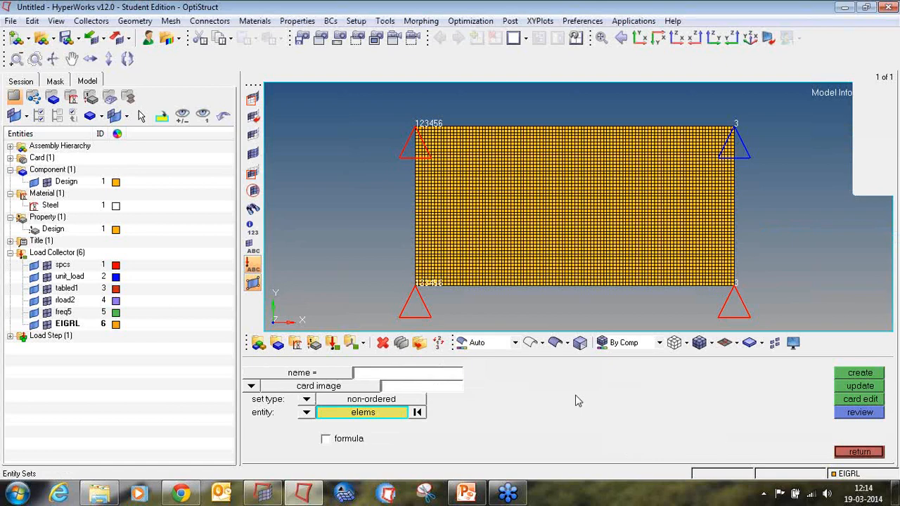
key(t)
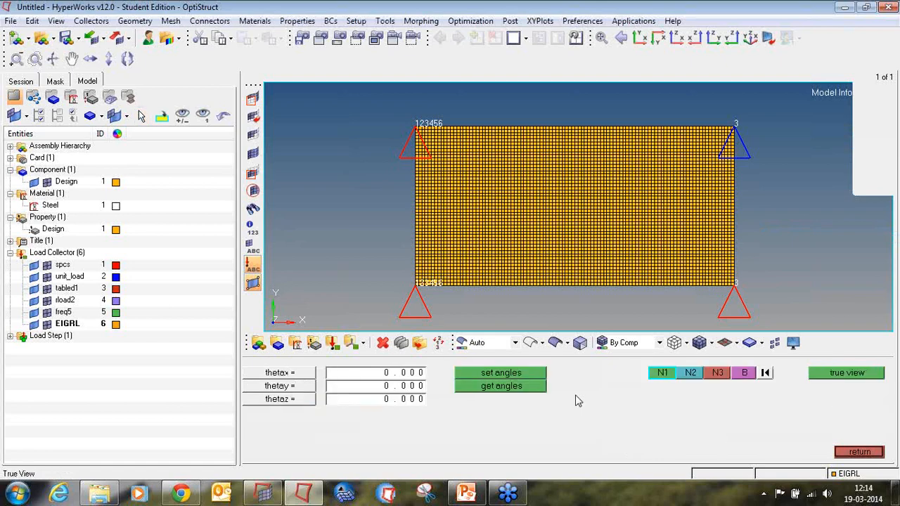
click(876, 454)
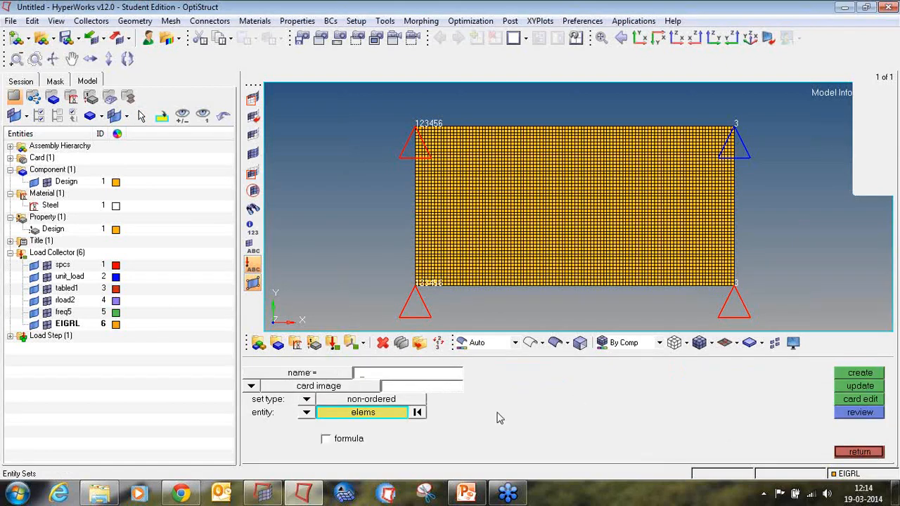
text(SAET)
key(BackSpace)
key(BackSpace)
key(BackSpace)
text(ETA)
click(340, 387)
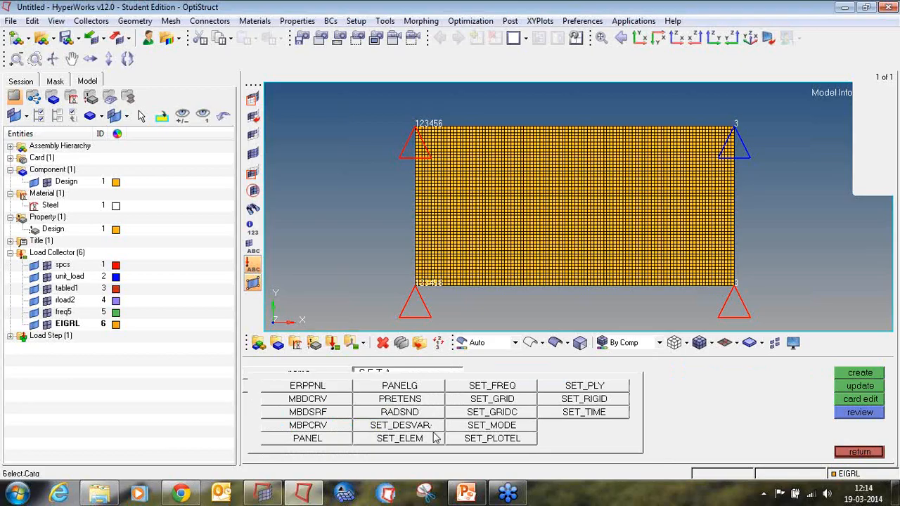
click(504, 403)
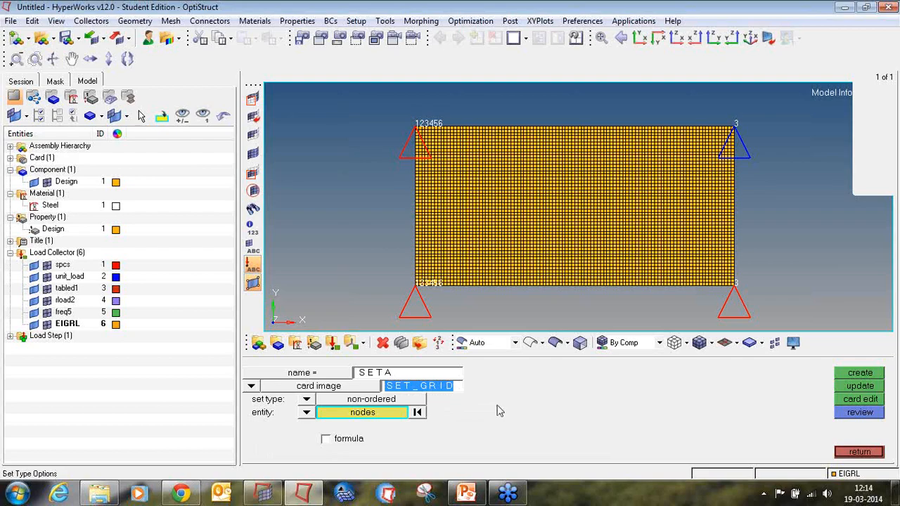
Add node 1 by ID to the SETA set, create it, and leave the entity sets panel.
click(387, 416)
click(450, 433)
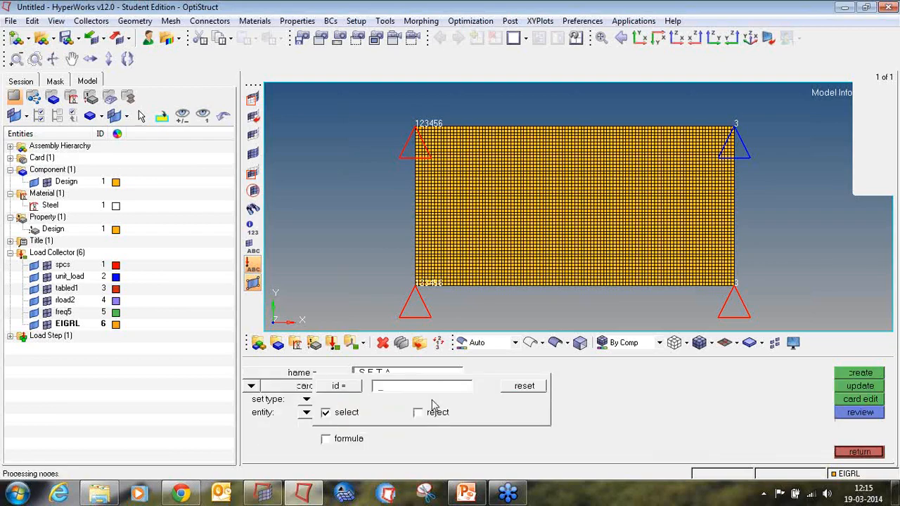
text(1)
key(Return)
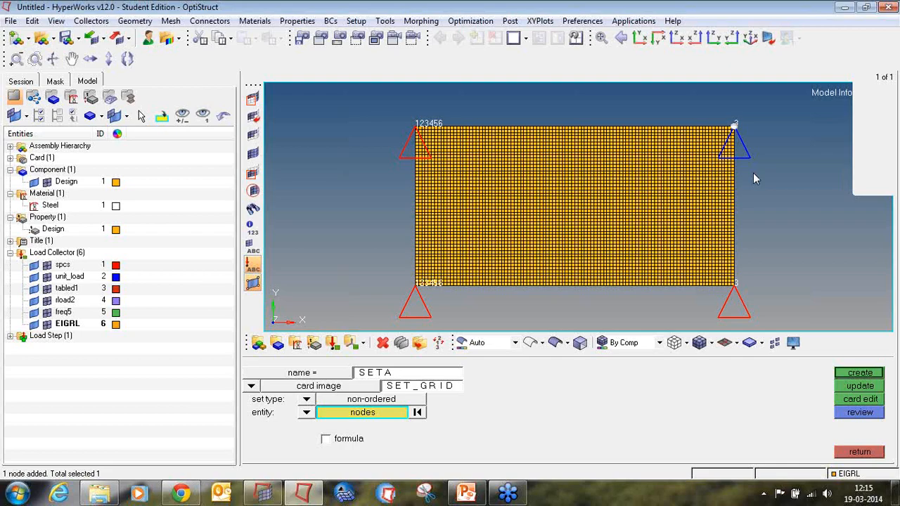
click(859, 373)
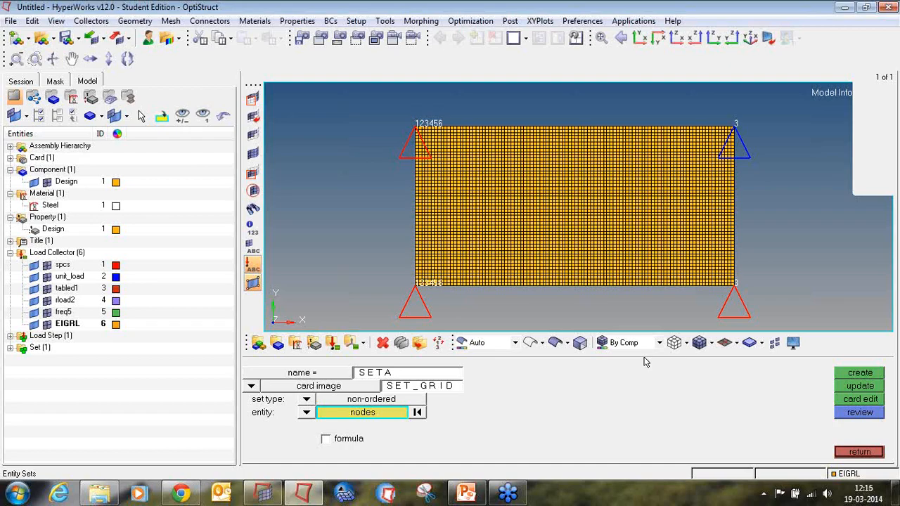
click(857, 454)
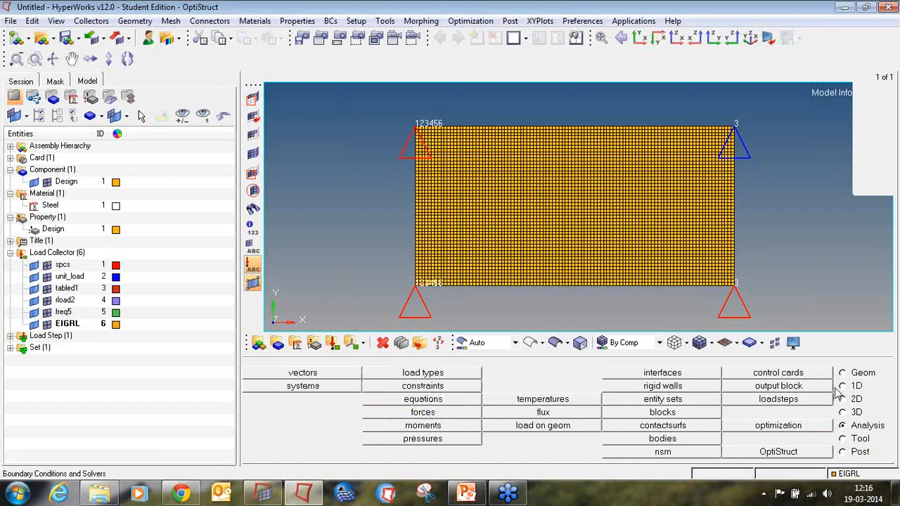
Add a GLOBAL_OUTPUT_REQUEST control card with DISPLACEMENT output in PHASE form.
click(793, 376)
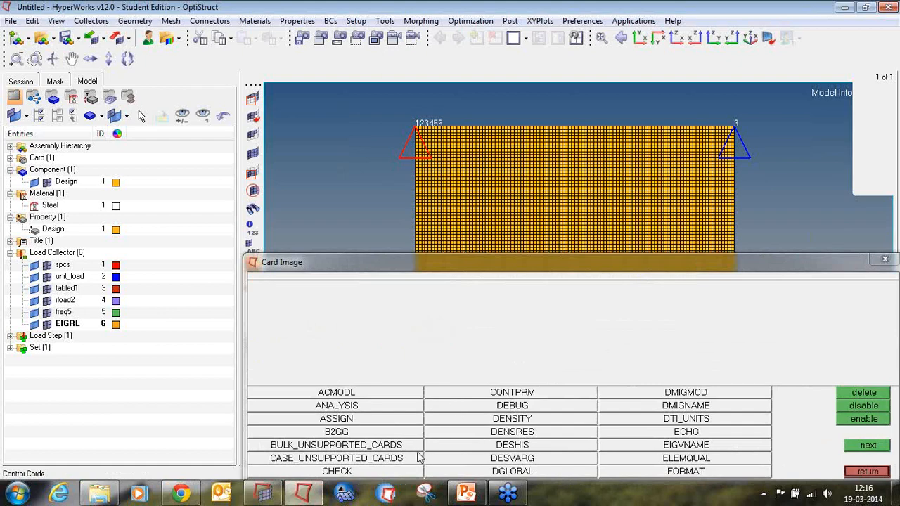
click(868, 446)
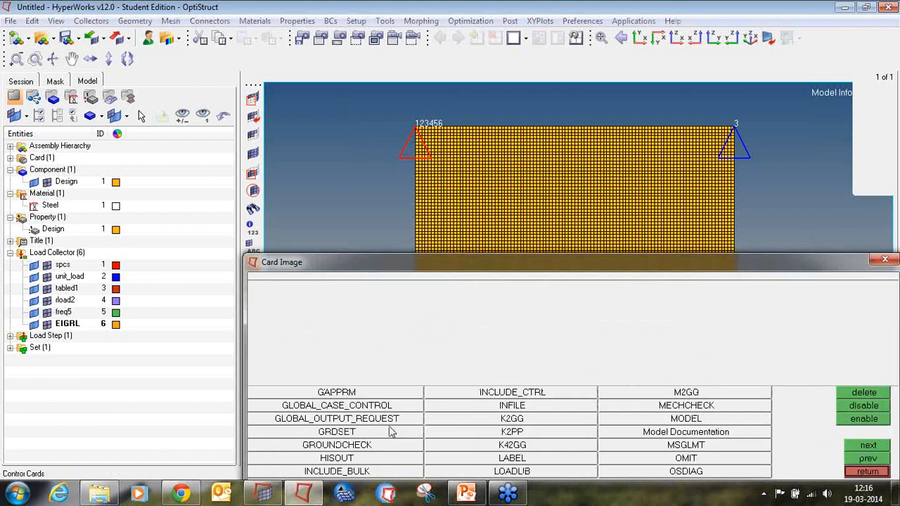
click(386, 419)
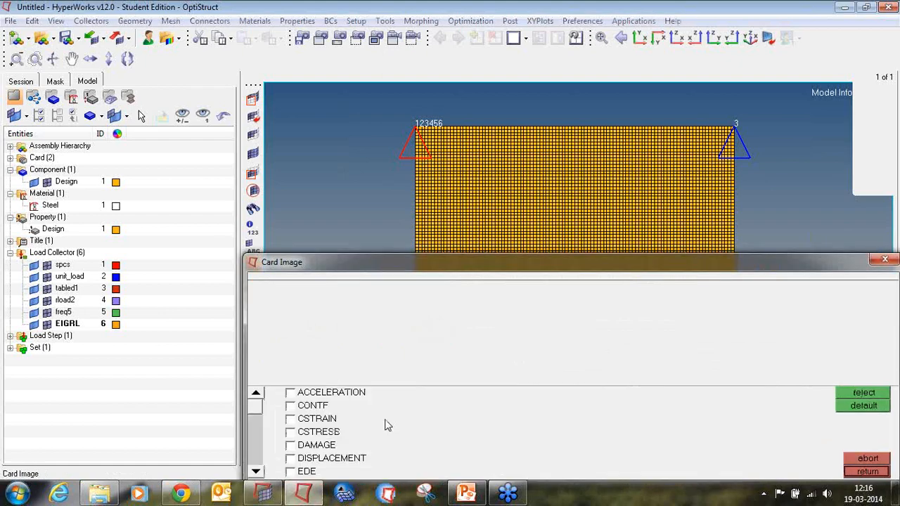
click(292, 458)
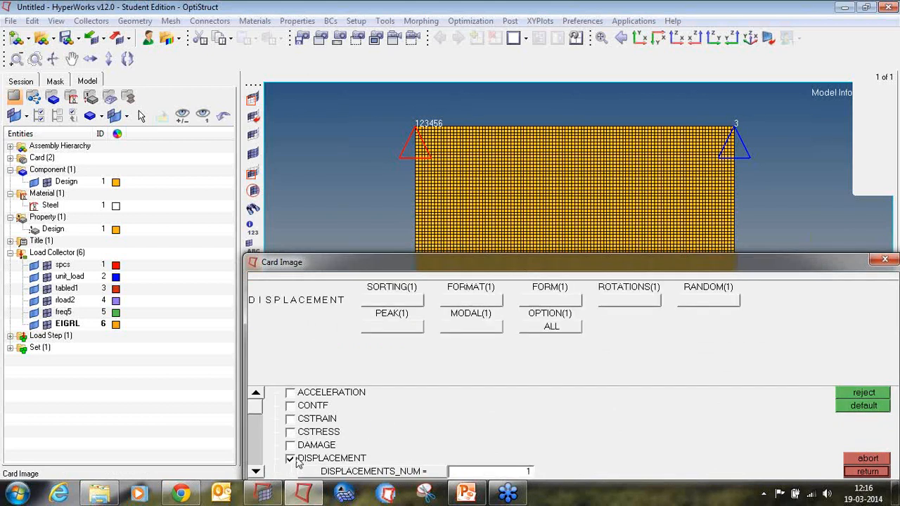
click(541, 303)
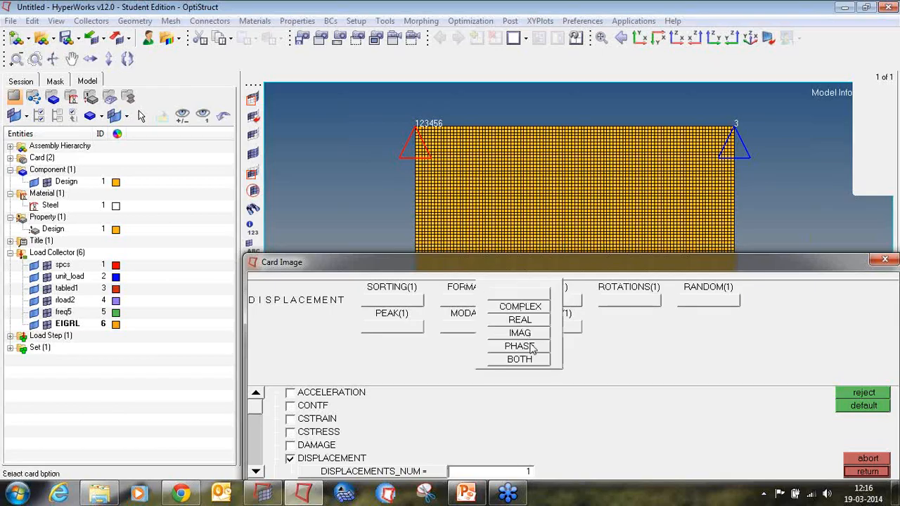
click(528, 346)
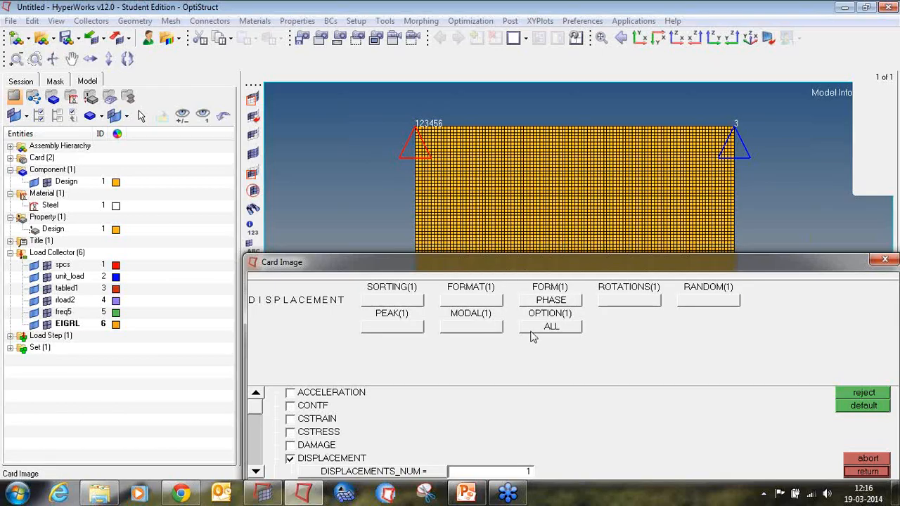
Set the displacement output option to SID referencing the SETA set, then close the card.
click(532, 329)
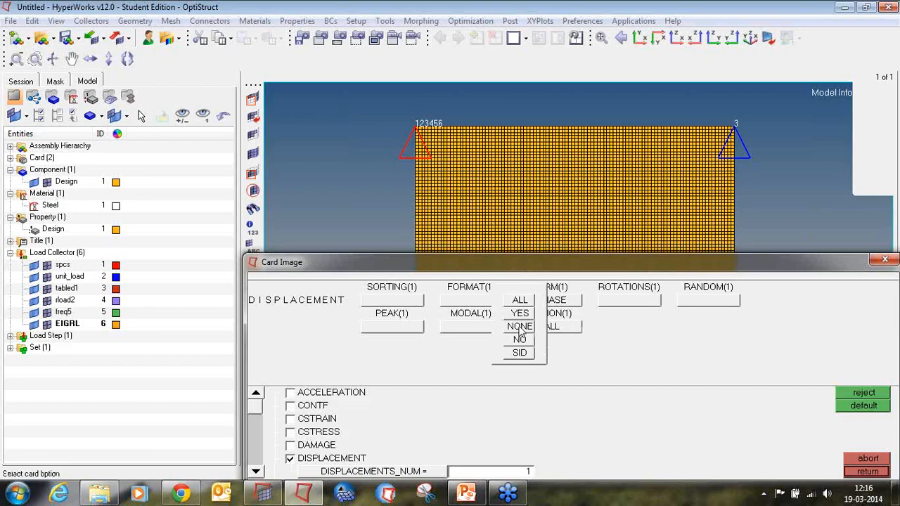
click(520, 353)
click(637, 316)
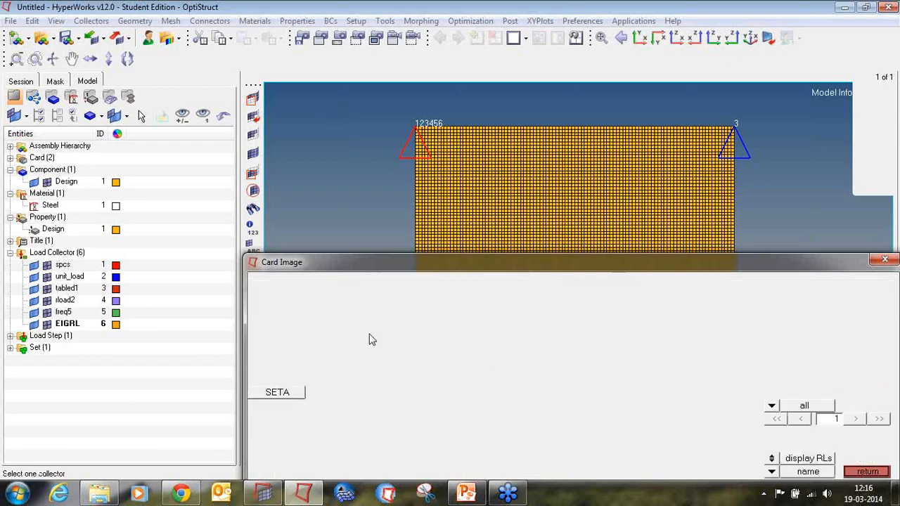
click(285, 398)
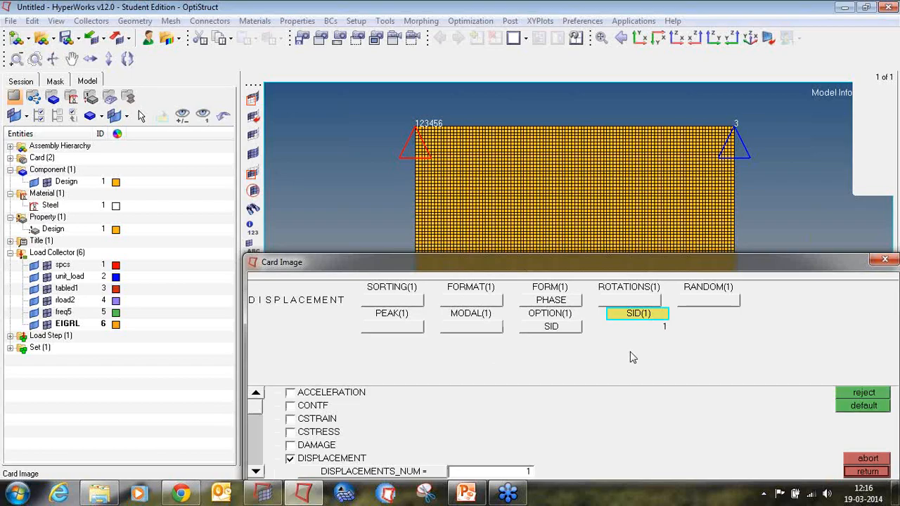
click(867, 472)
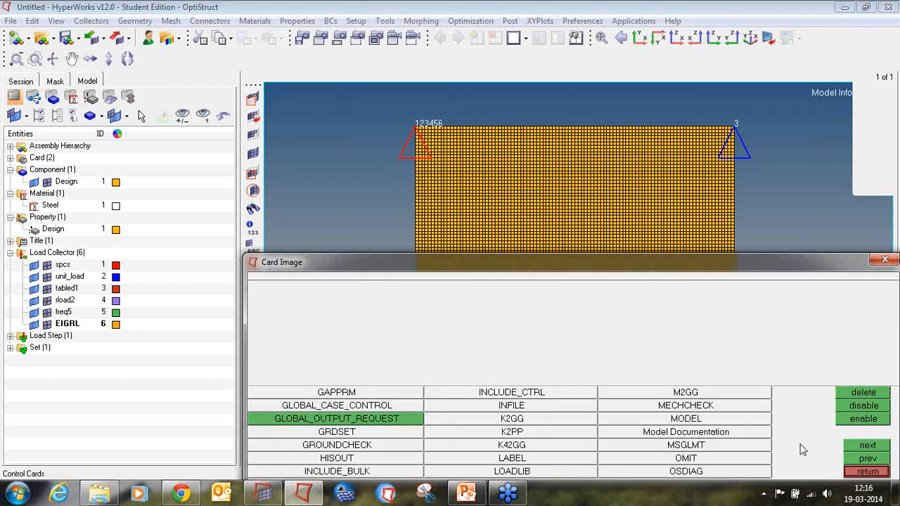
Add a FORMAT control card with two output formats, H3D and OPTI.
click(862, 457)
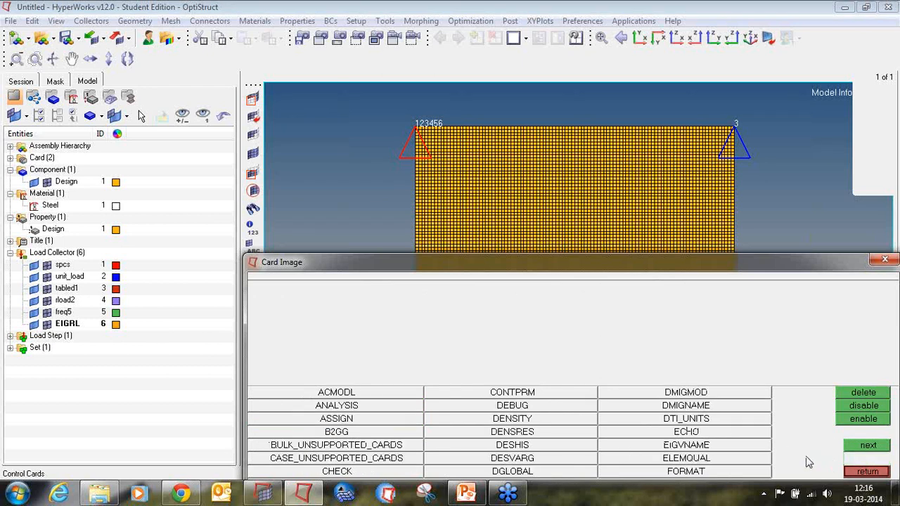
click(749, 473)
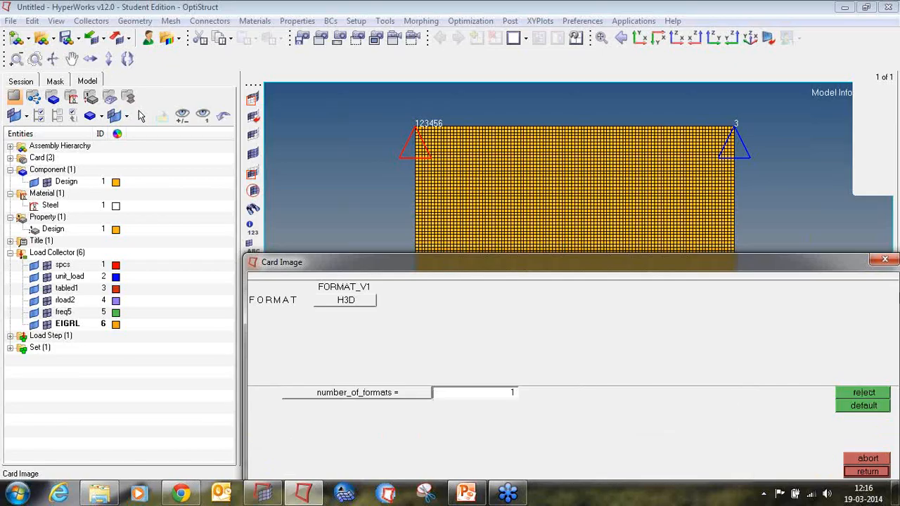
click(500, 396)
text(2)
key(Return)
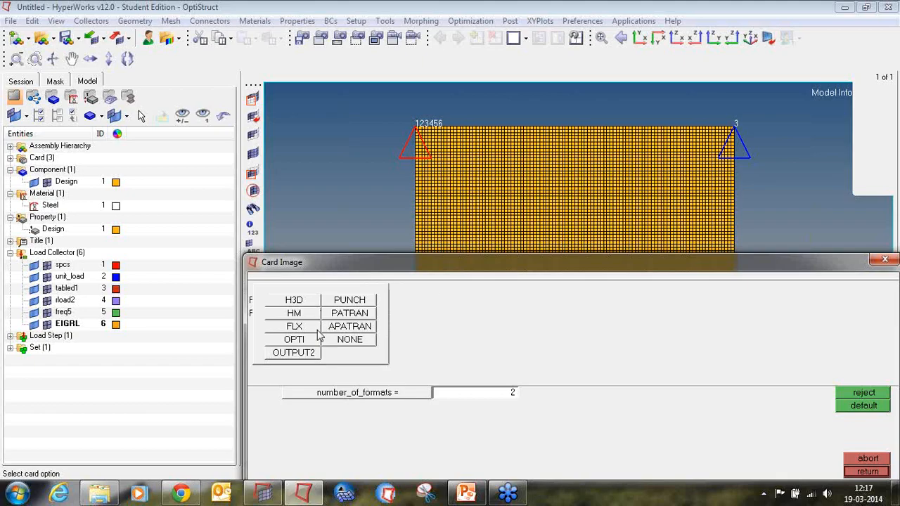
click(301, 340)
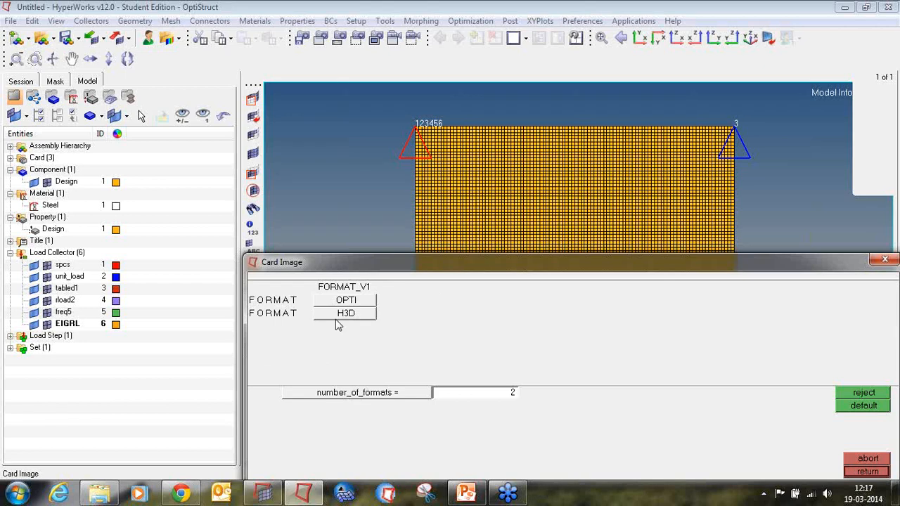
click(337, 318)
click(310, 339)
click(337, 301)
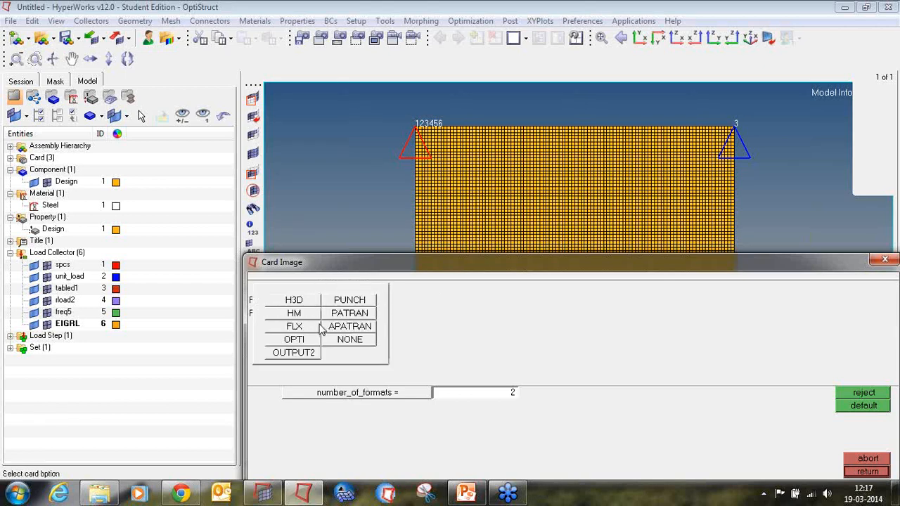
click(304, 302)
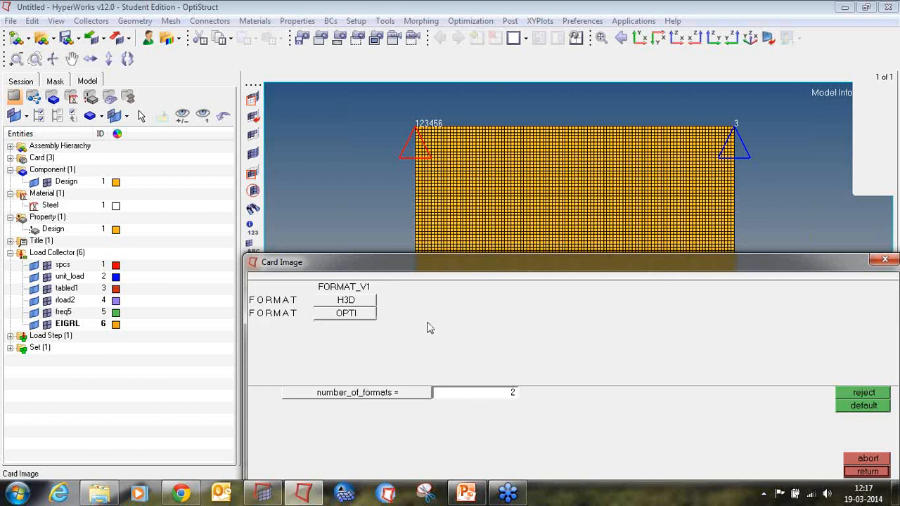
click(871, 472)
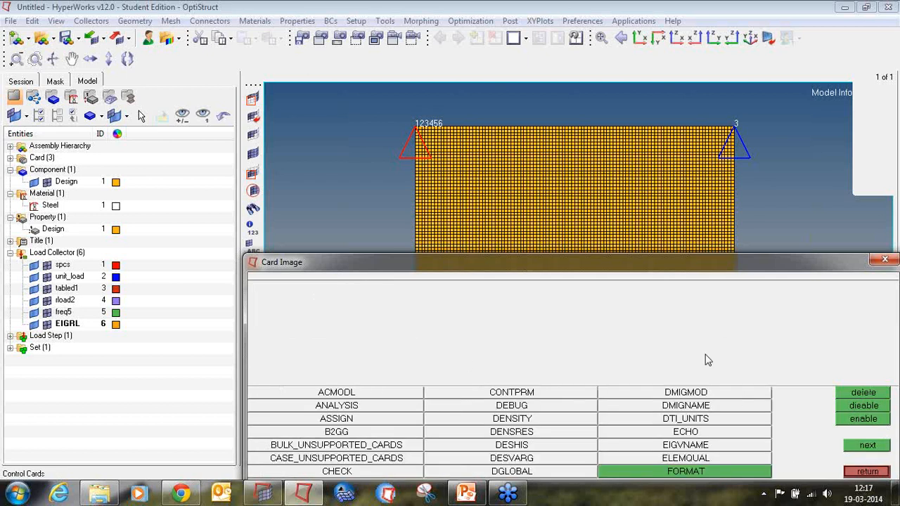
Add a PARAM control card enabling parameter G with a value of 0.050.
click(883, 447)
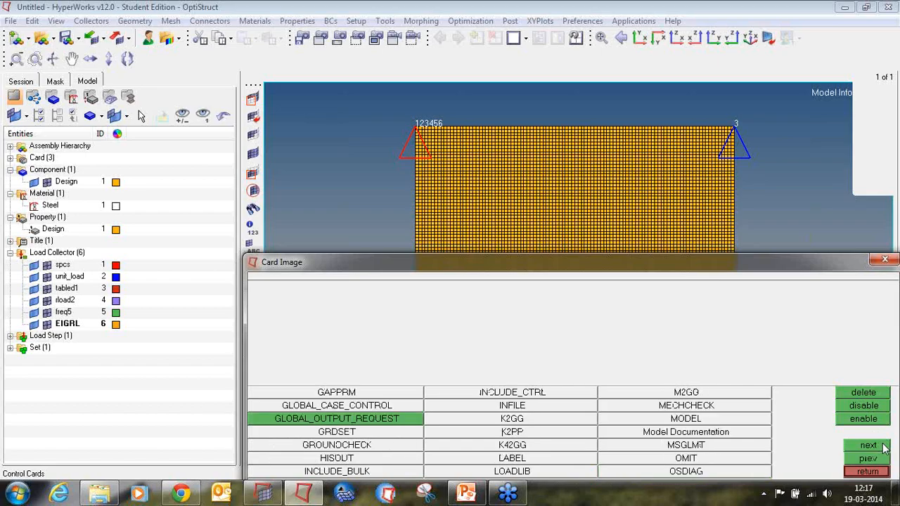
click(884, 446)
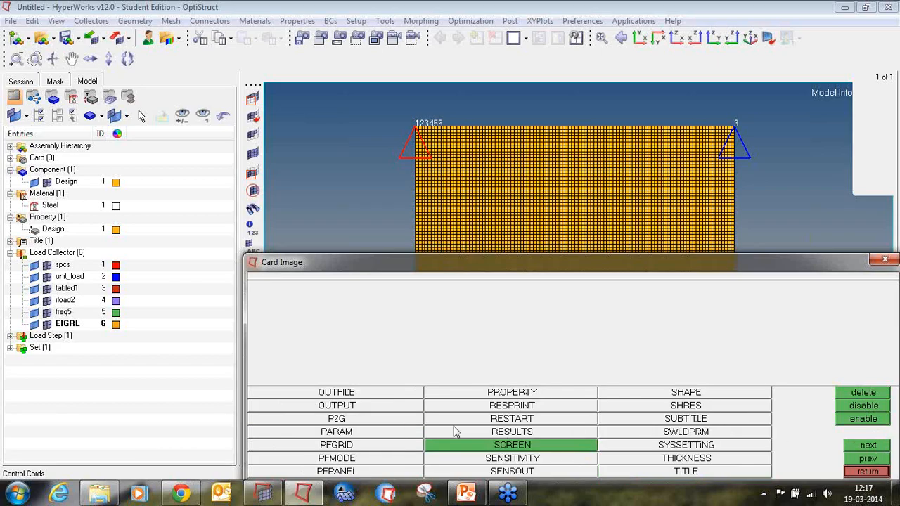
click(392, 435)
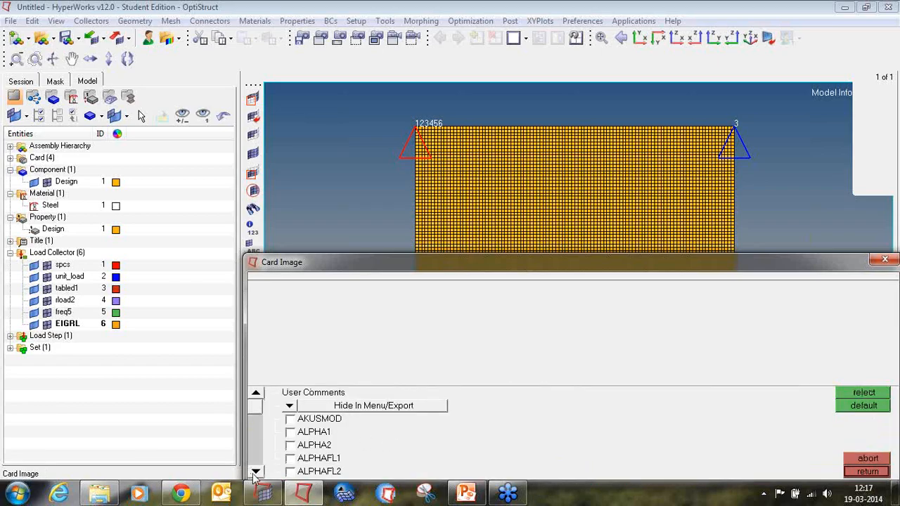
double_click(256, 472)
double_click(255, 475)
double_click(255, 475)
double_click(255, 475)
triple_click(256, 475)
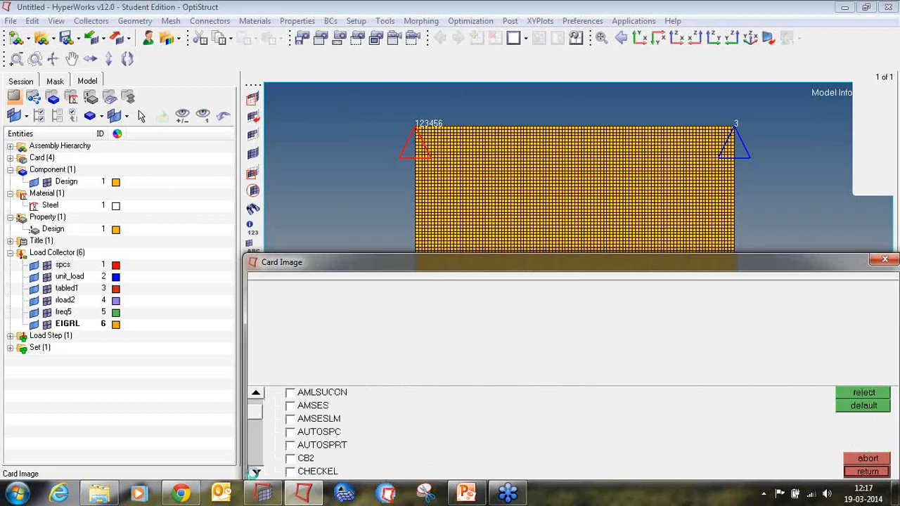
triple_click(255, 475)
triple_click(254, 474)
triple_click(254, 474)
click(253, 474)
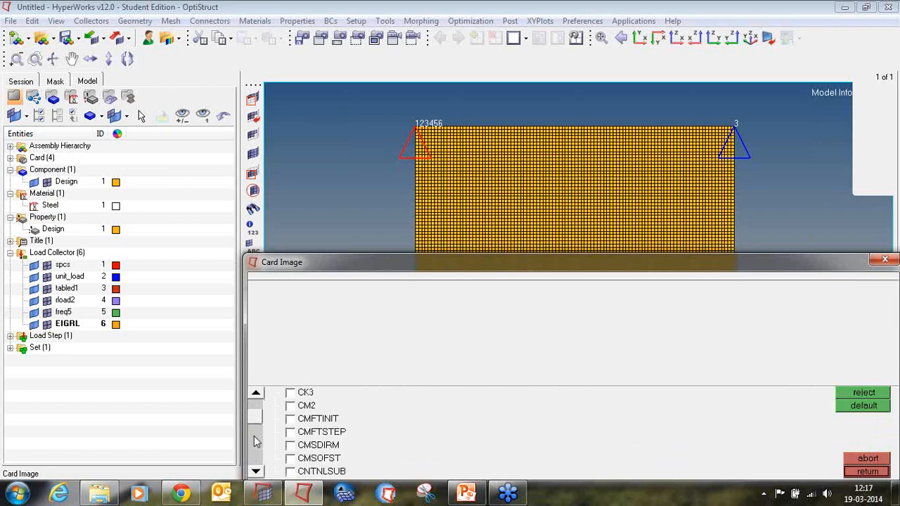
click(254, 432)
click(256, 436)
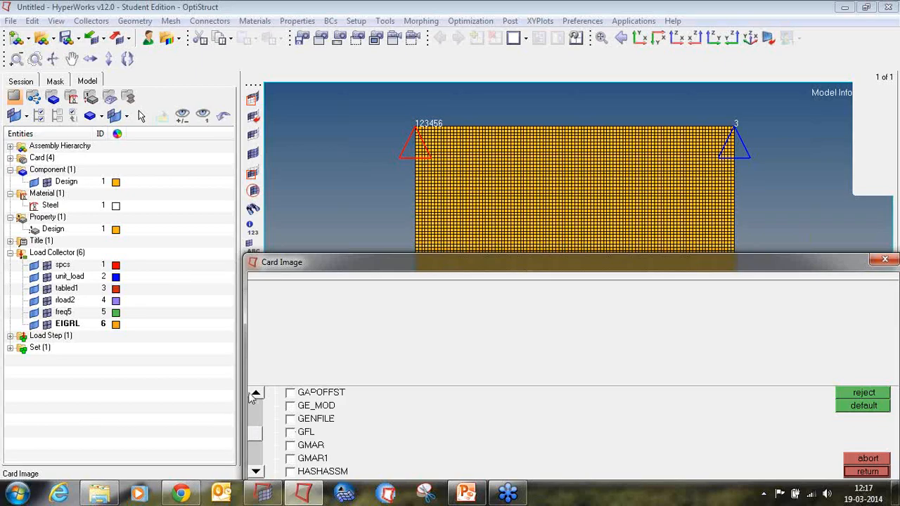
click(256, 394)
double_click(256, 394)
click(289, 419)
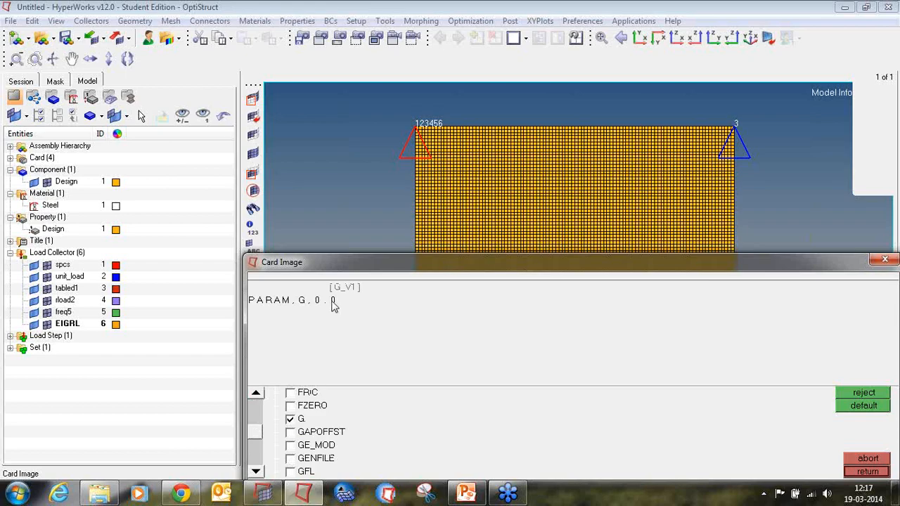
click(334, 301)
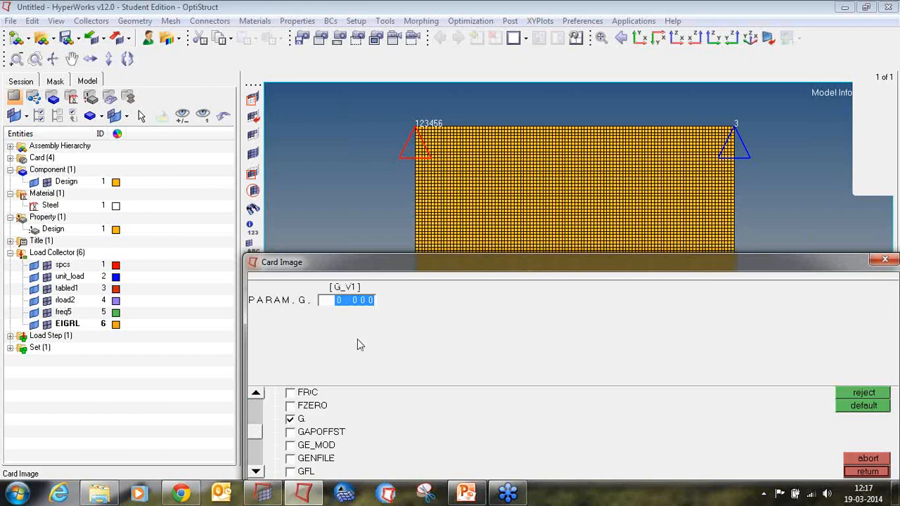
text(0.050)
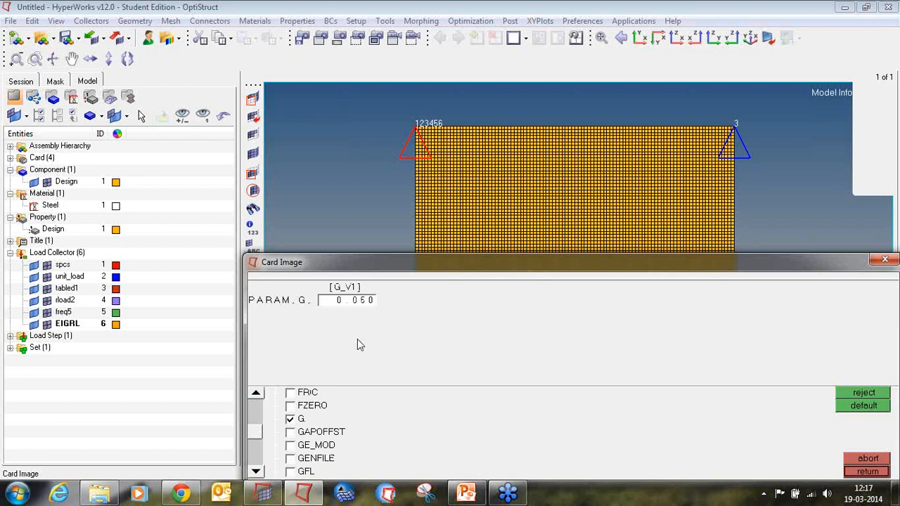
Add an OUTPUT control card with keyword HGFREQ and frequency option LAST, then leave the control cards.
click(852, 472)
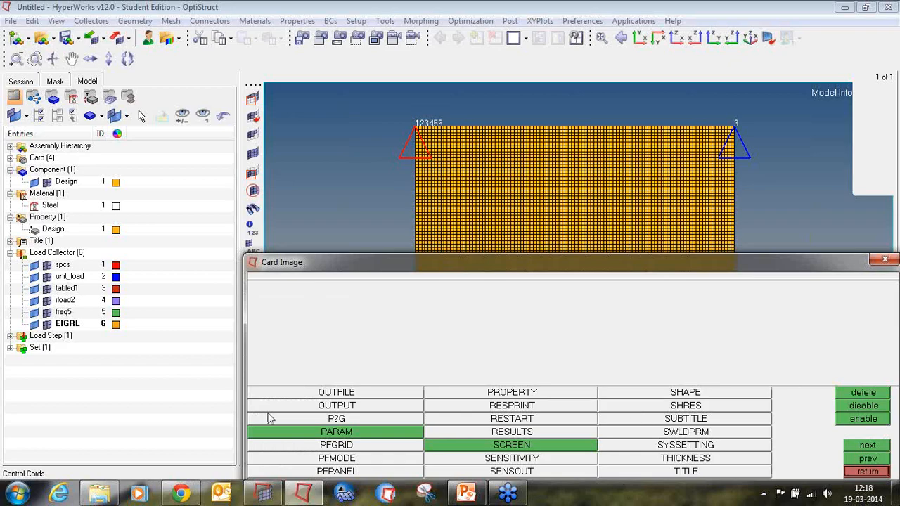
click(295, 405)
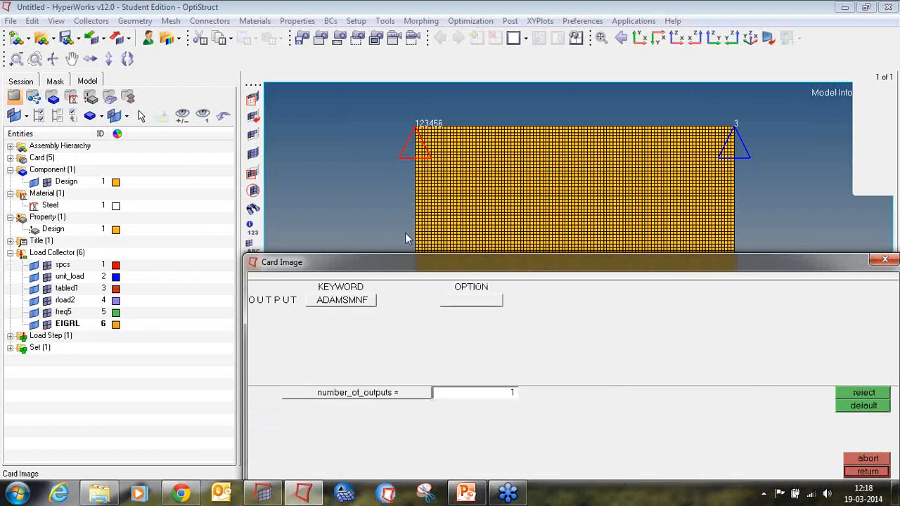
click(363, 299)
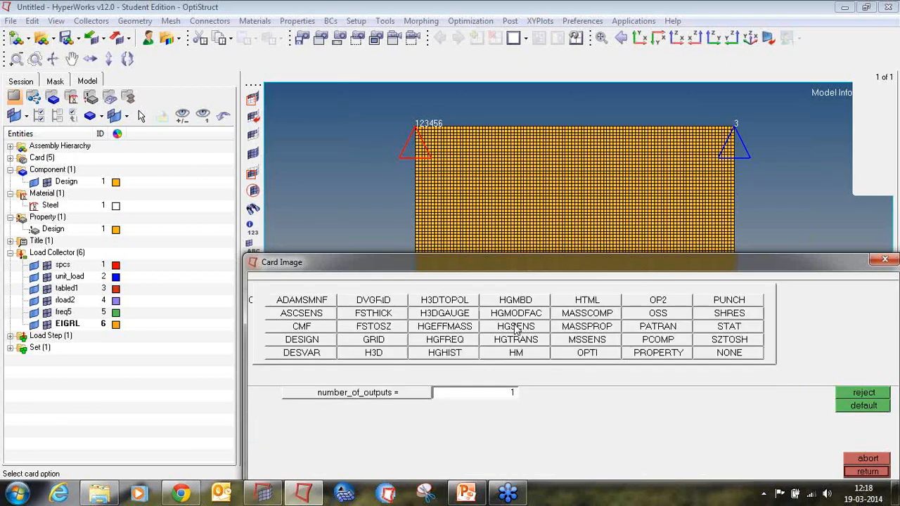
click(467, 343)
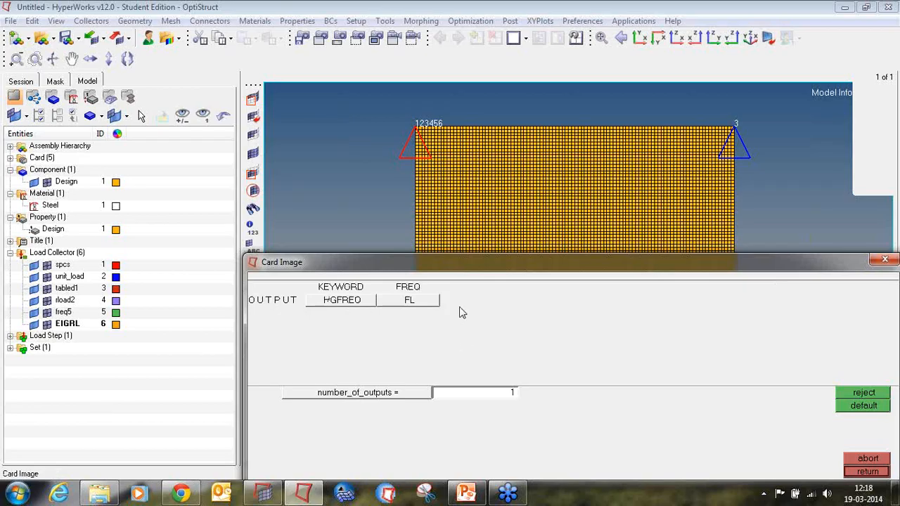
click(422, 301)
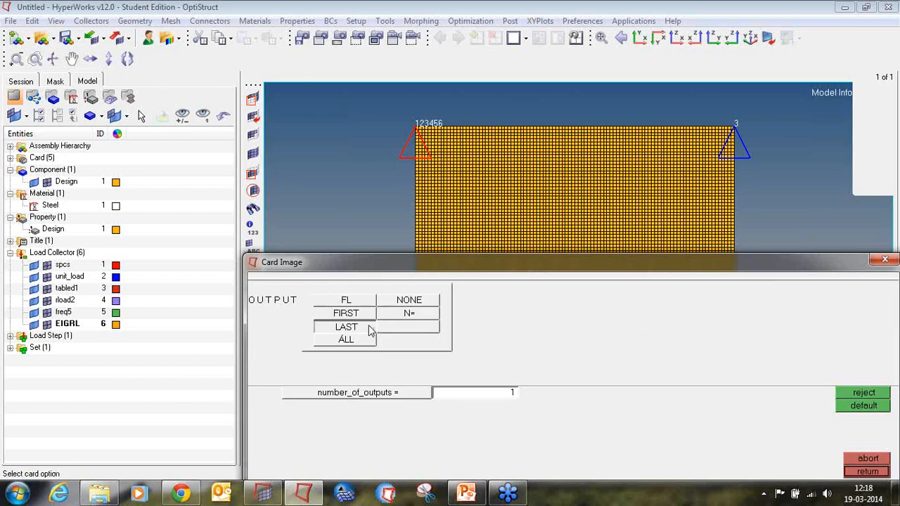
click(371, 329)
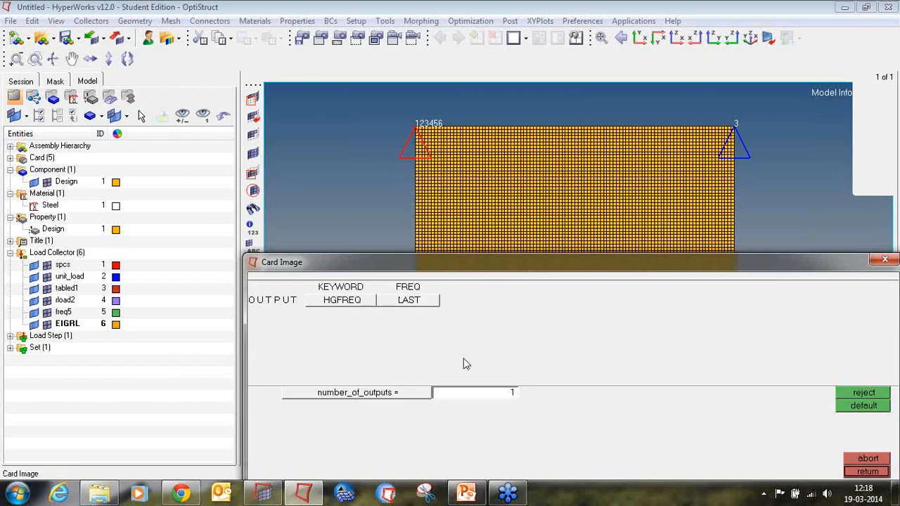
click(867, 471)
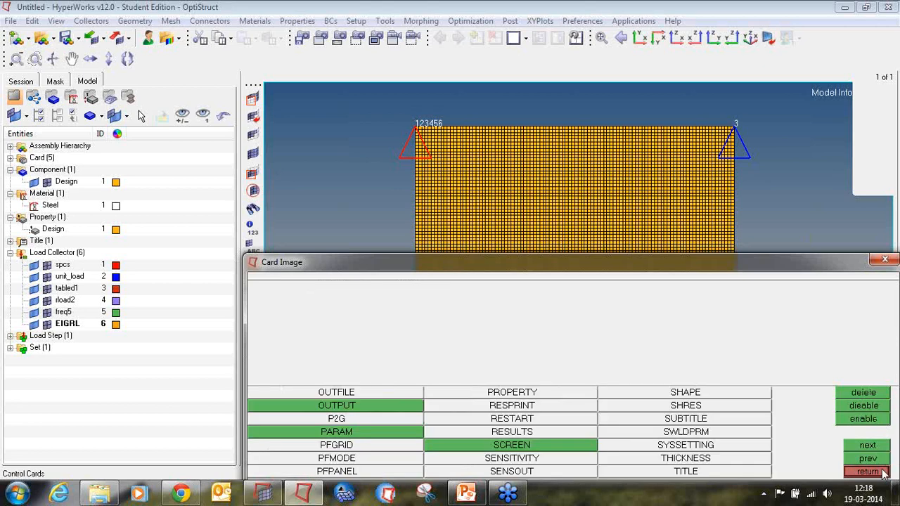
click(883, 473)
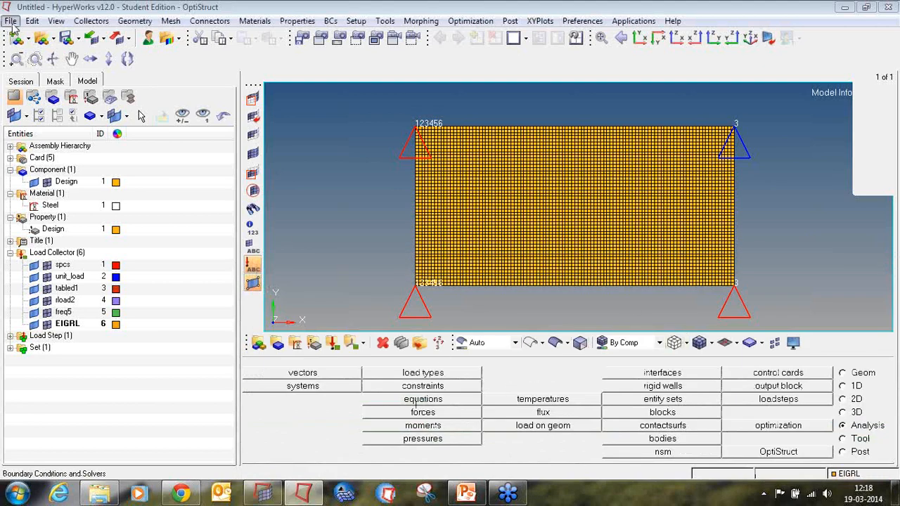
Start saving the model and create a new folder named tutorial5 inside the Desktop tutorial folder.
click(11, 21)
mouse_move(36, 92)
click(156, 132)
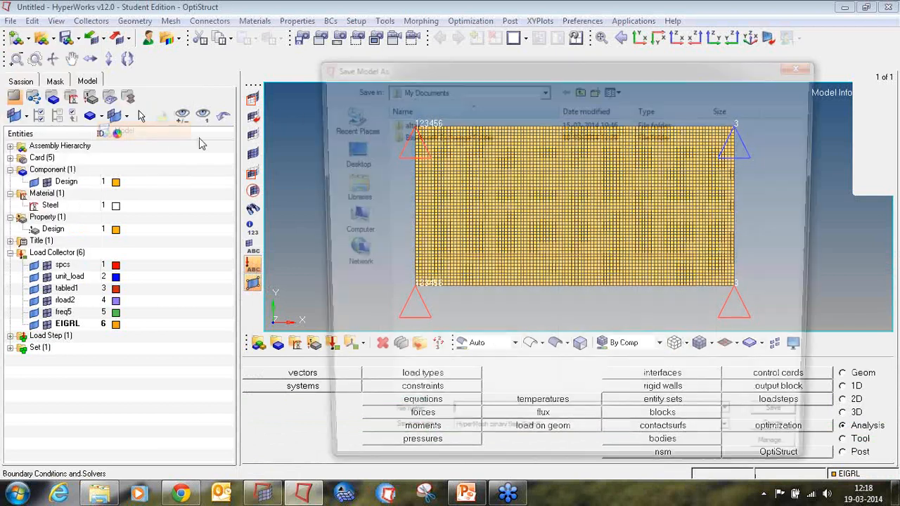
click(358, 152)
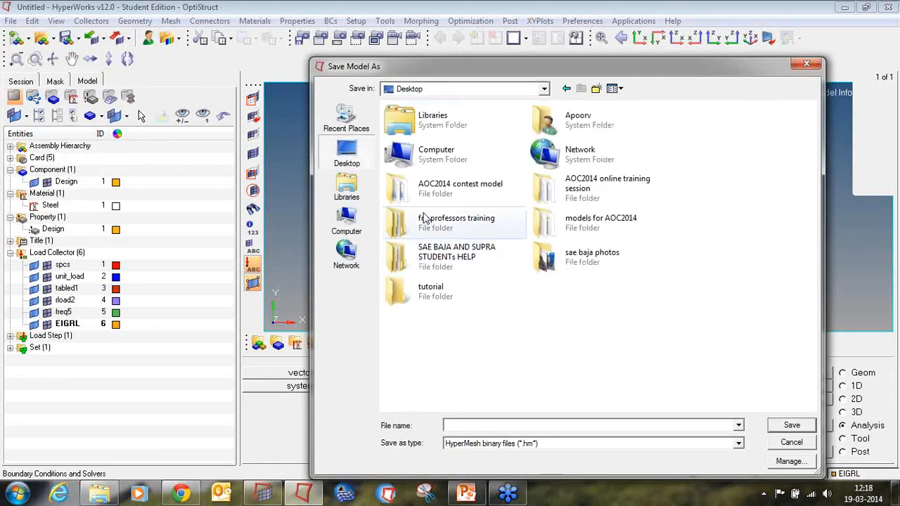
double_click(430, 289)
click(597, 88)
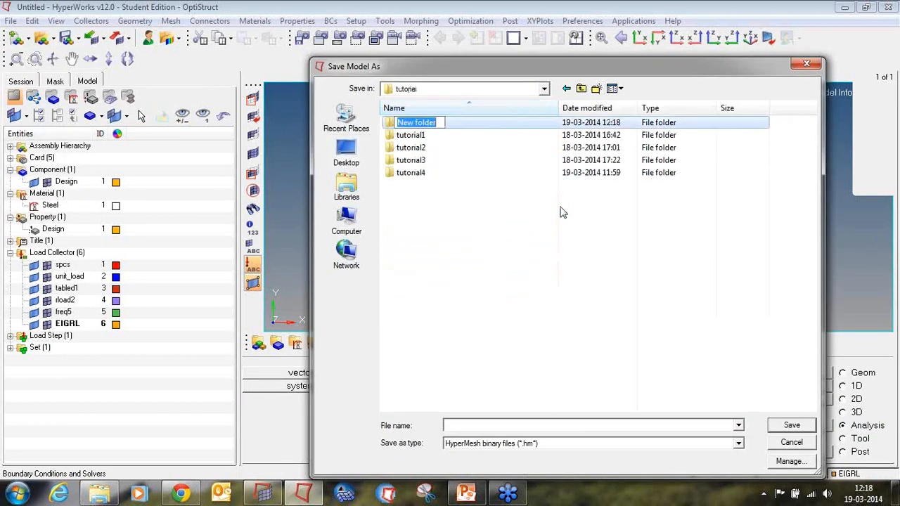
text(tutorial5)
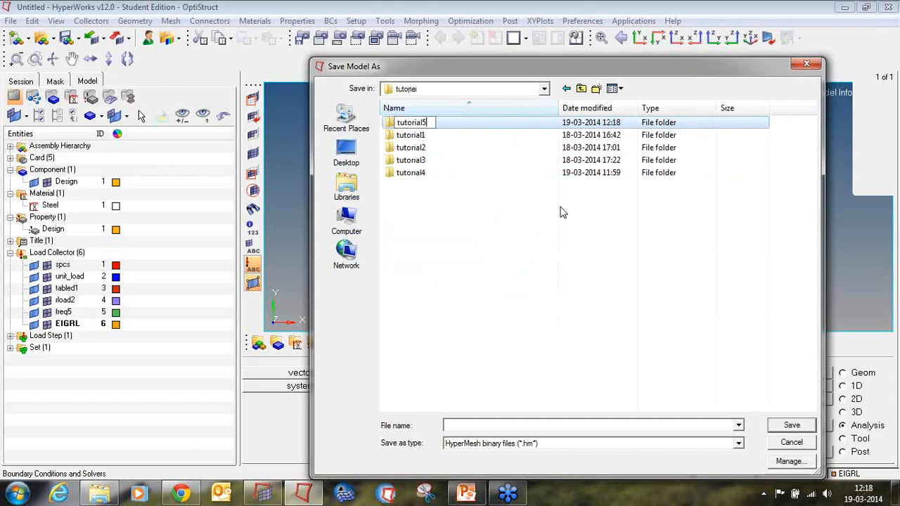
key(Return)
key(Return)
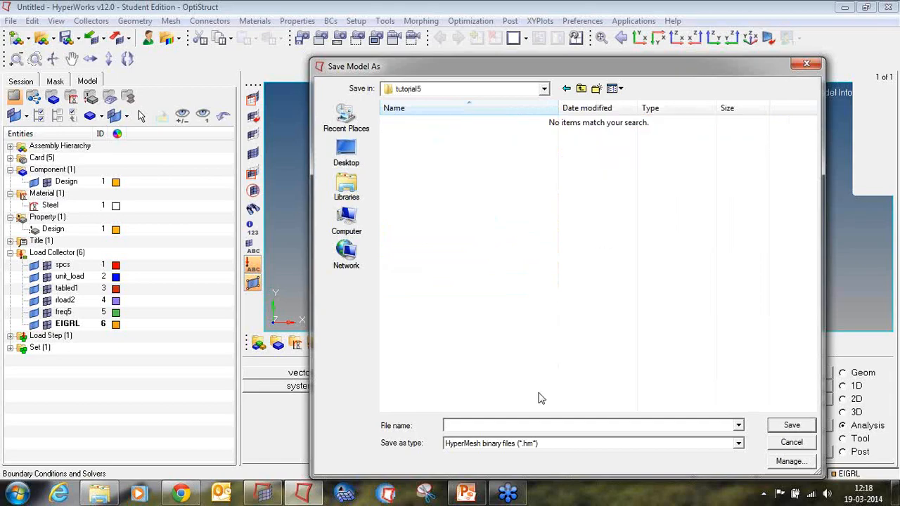
Create a run1 subfolder inside tutorial5 and save the model there as tutorial5.
click(597, 89)
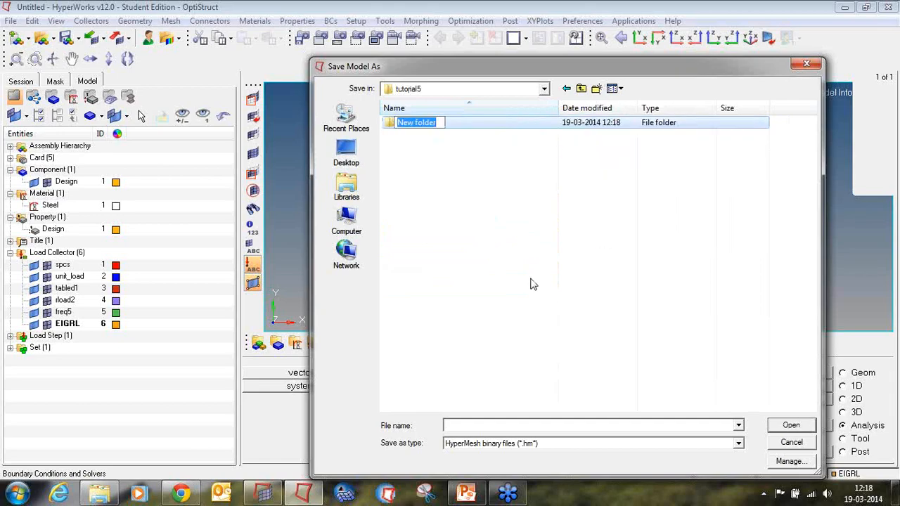
text(run1)
key(Return)
key(Return)
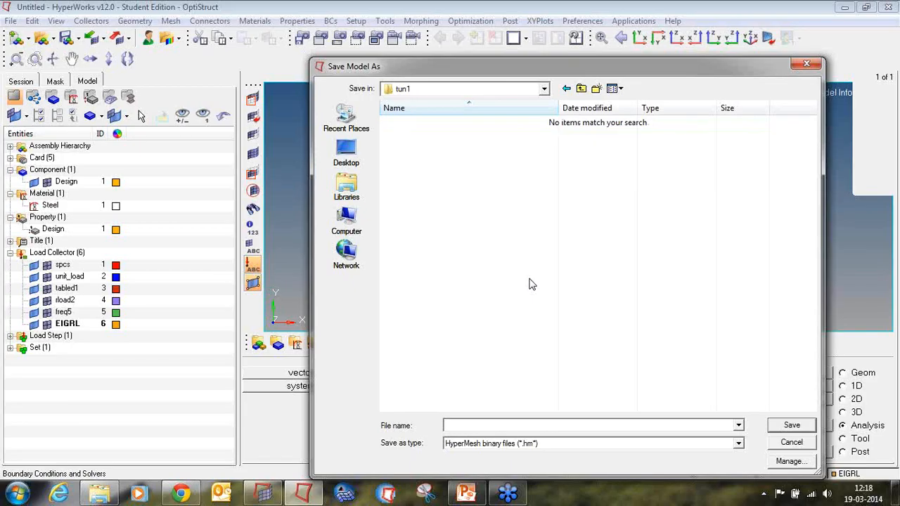
click(507, 426)
text(tutorial5)
key(Return)
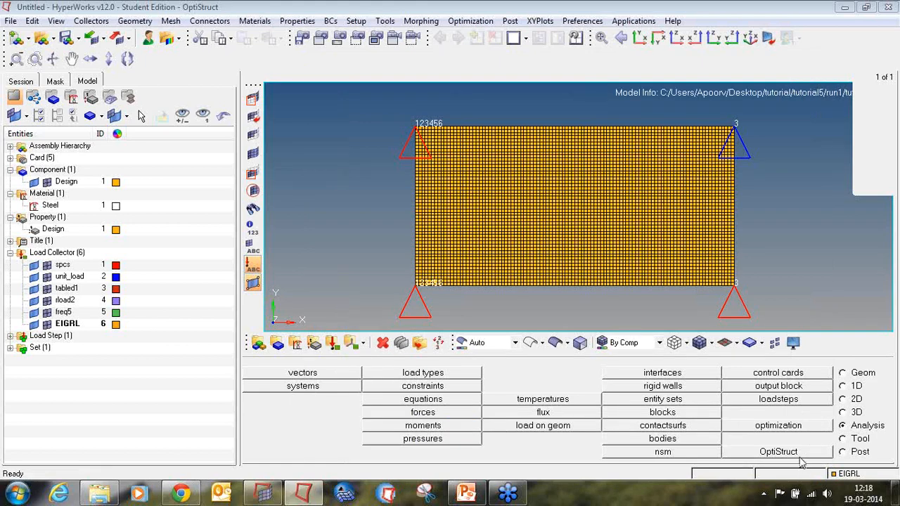
Run OptiStruct on tutorial5.fem with export option all, run option analysis and a 1000 MB memory upper limit.
click(800, 453)
click(315, 413)
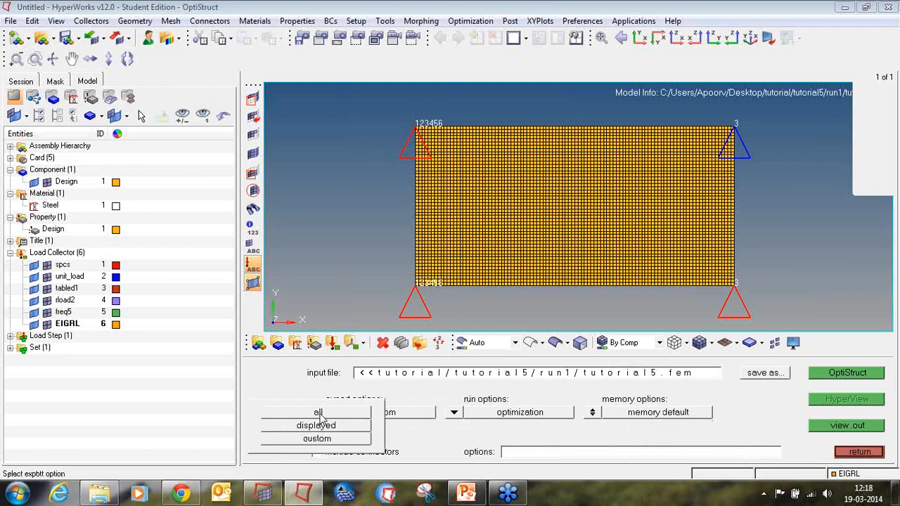
click(318, 406)
click(454, 413)
click(447, 396)
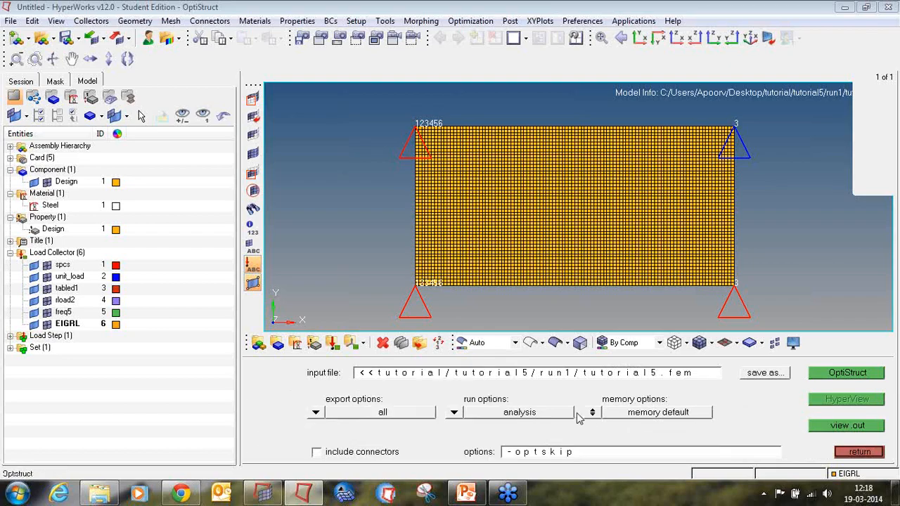
click(640, 415)
click(729, 420)
text(1000)
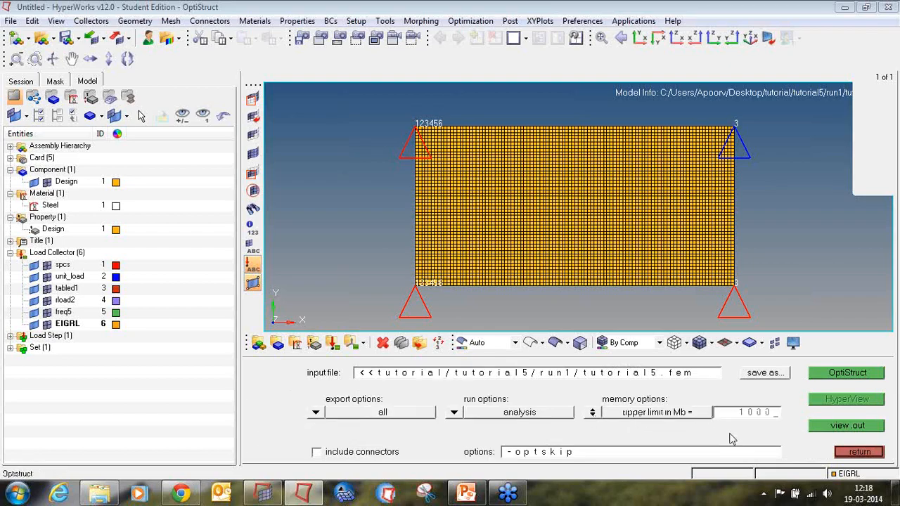
key(Return)
click(865, 375)
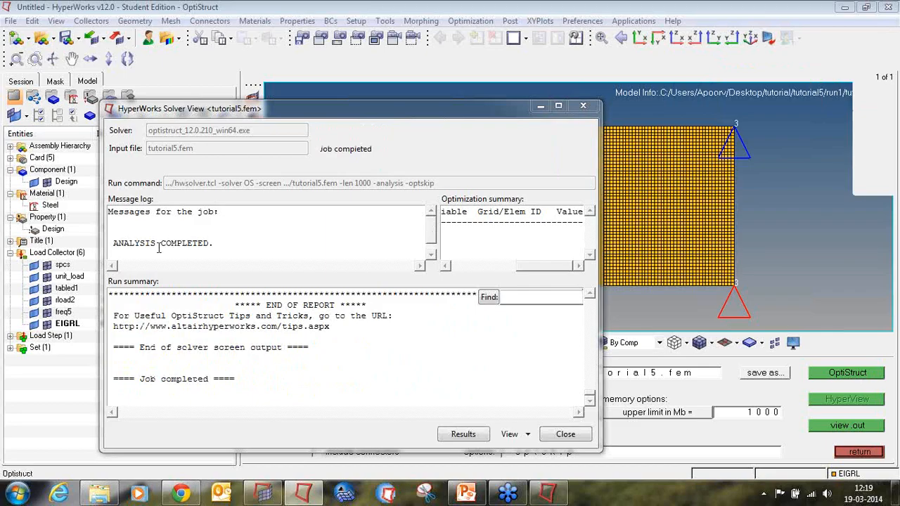
Open the analysis results in HyperView, closing the solver view and the message log.
click(479, 435)
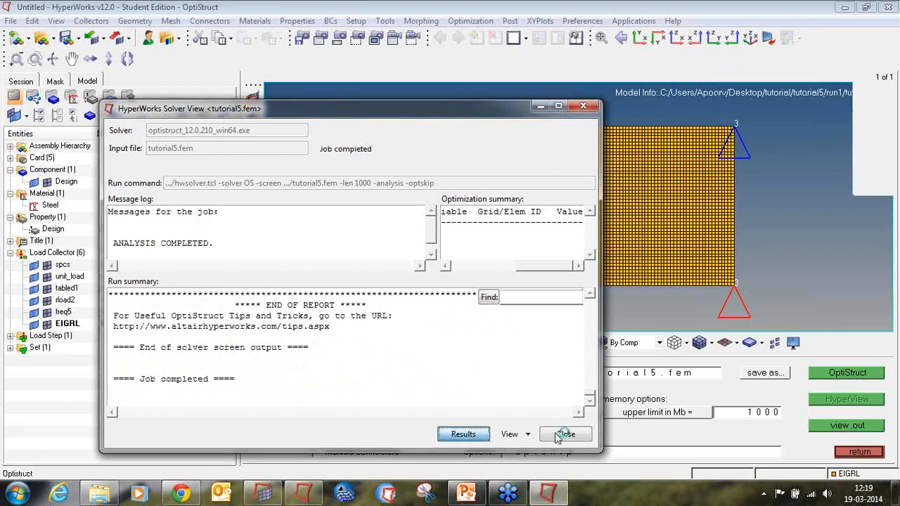
click(563, 434)
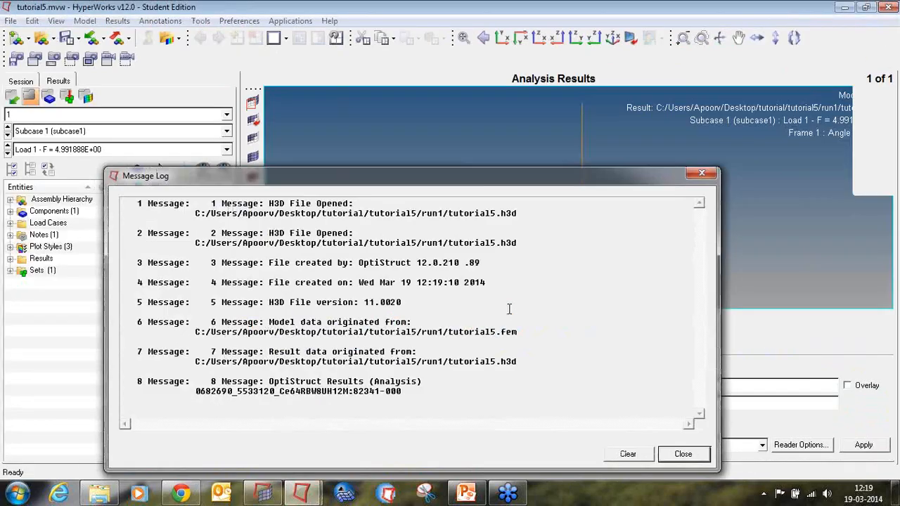
click(700, 173)
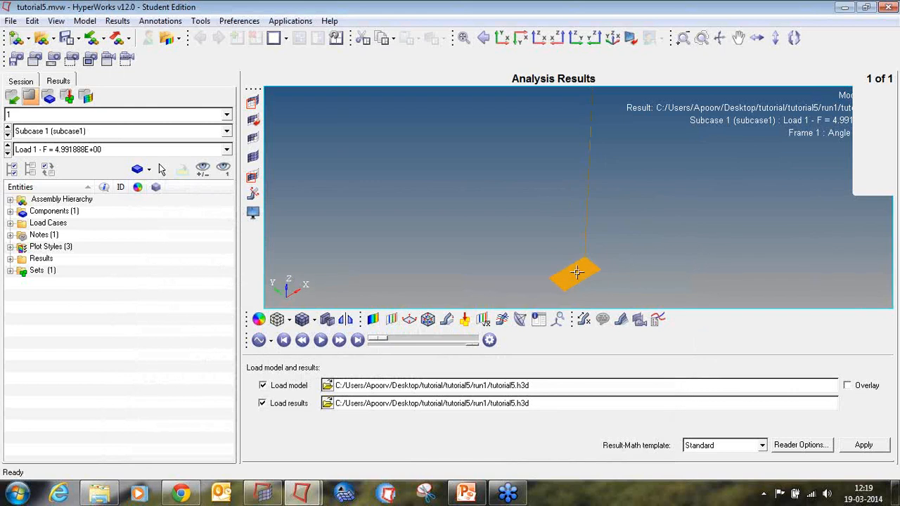
Apply a displacement magnitude contour plot to the results.
click(372, 319)
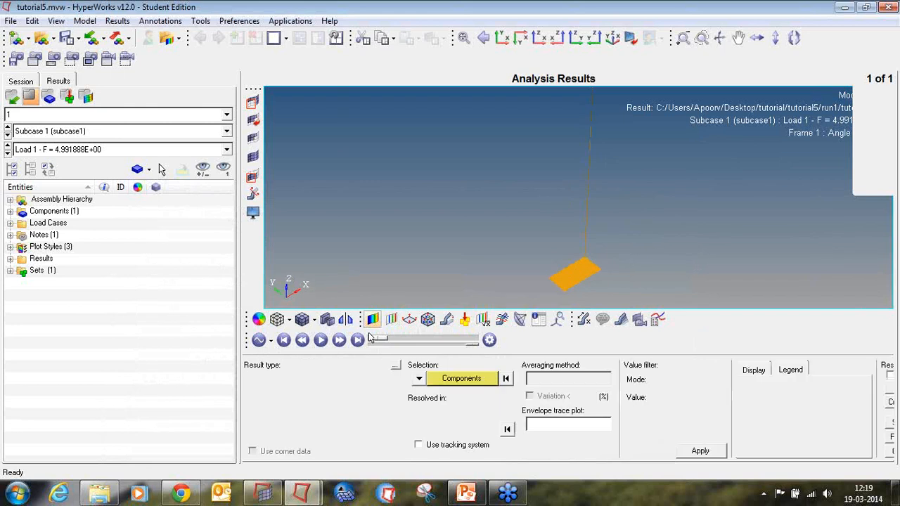
click(692, 453)
click(358, 378)
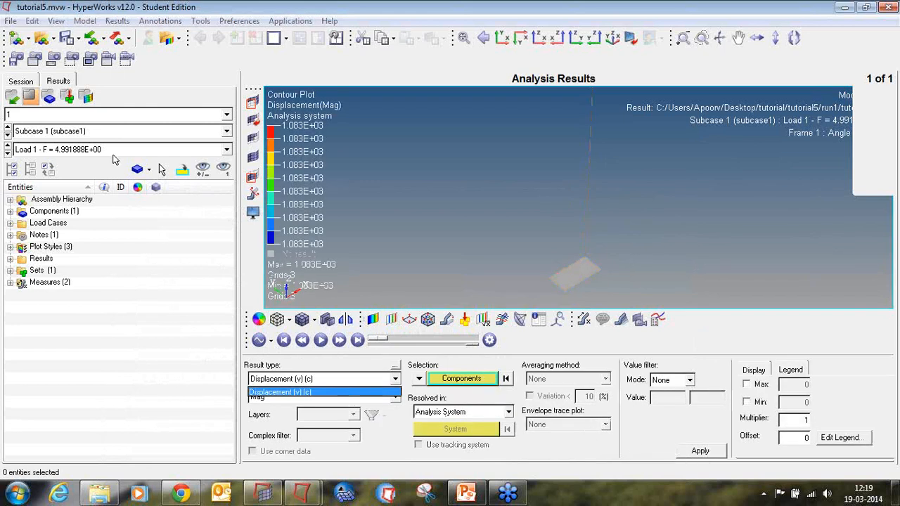
Switch the contour plot to the last load step, Load 51.
click(113, 150)
click(114, 150)
scroll(105, 188, down, 9)
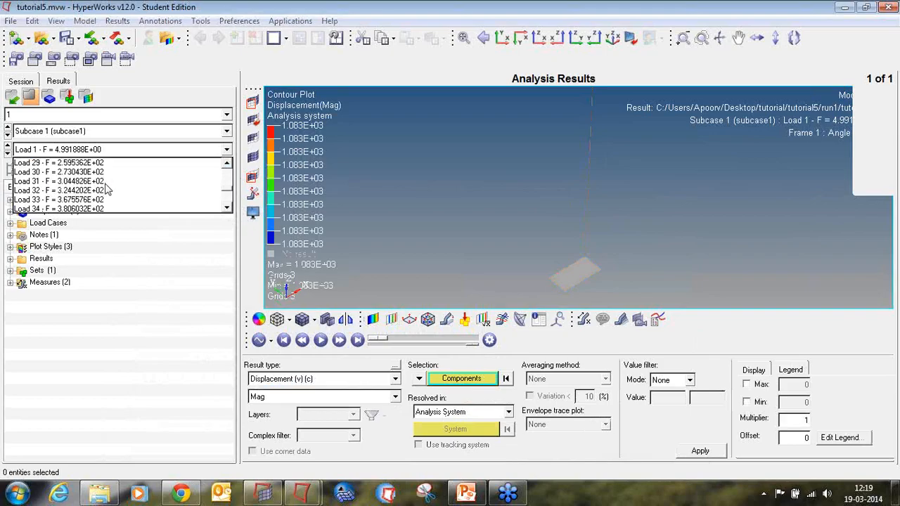
scroll(105, 189, down, 6)
click(101, 199)
click(105, 150)
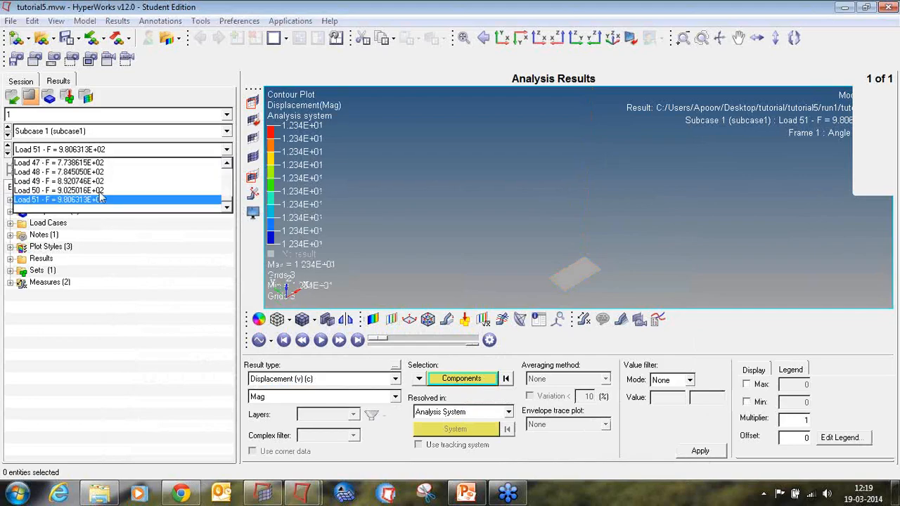
click(100, 200)
click(324, 380)
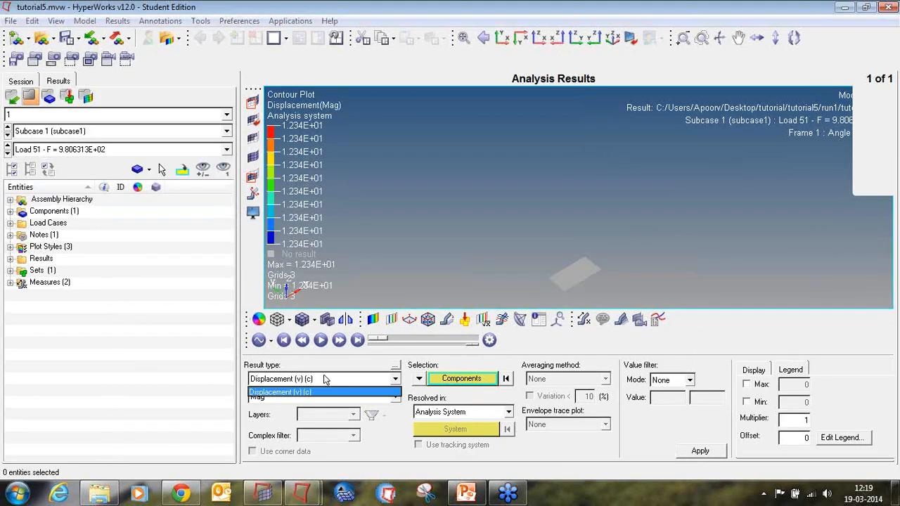
click(325, 380)
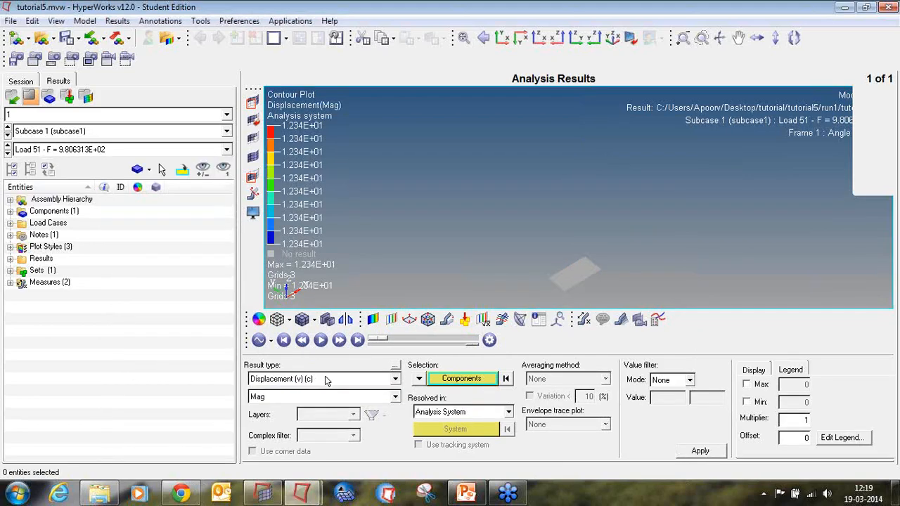
Open the session file tutorial5_freq.mvw, discarding the current session.
click(11, 20)
mouse_move(42, 56)
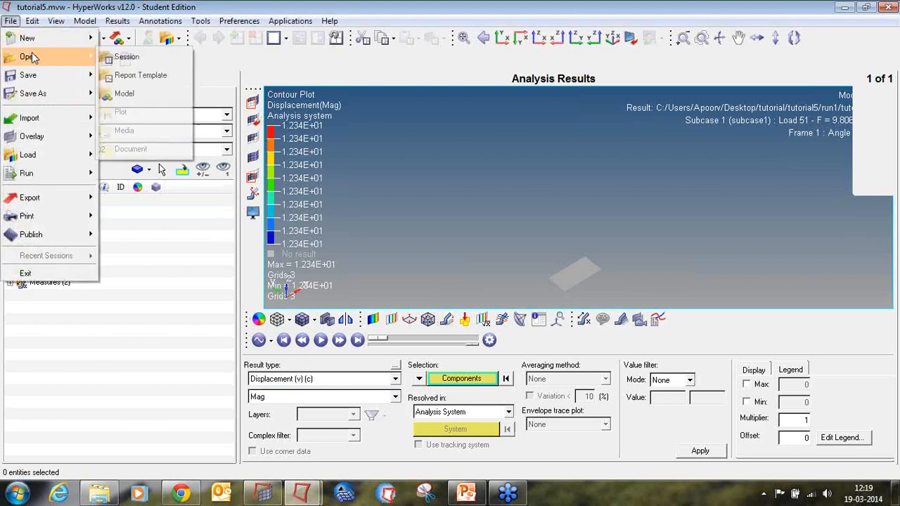
click(154, 58)
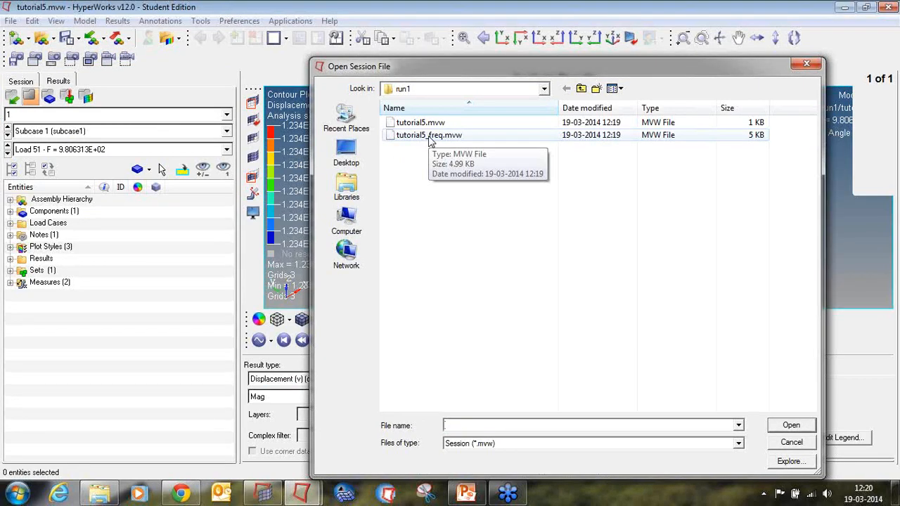
double_click(431, 136)
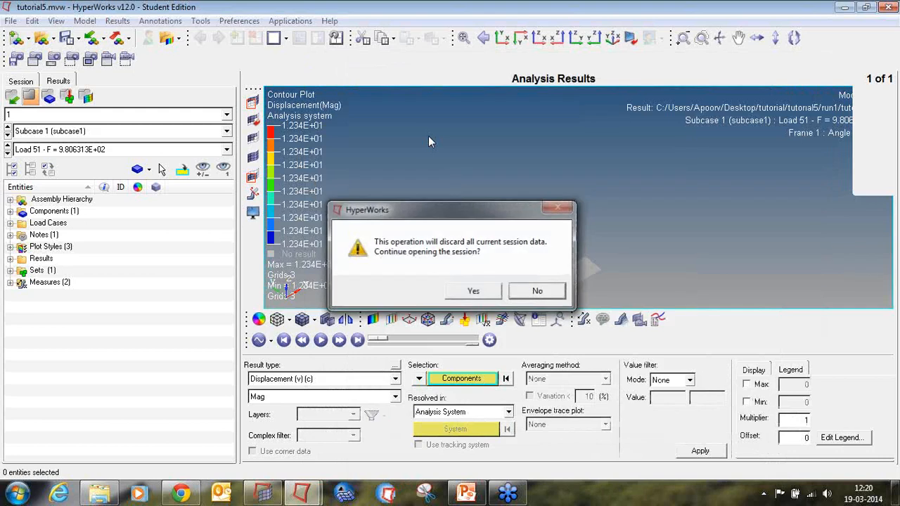
click(460, 291)
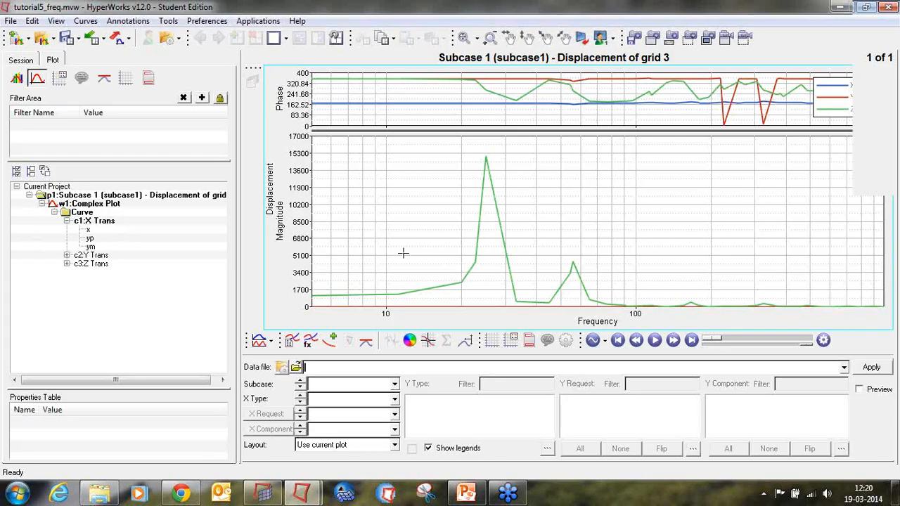
drag(238, 237, 314, 232)
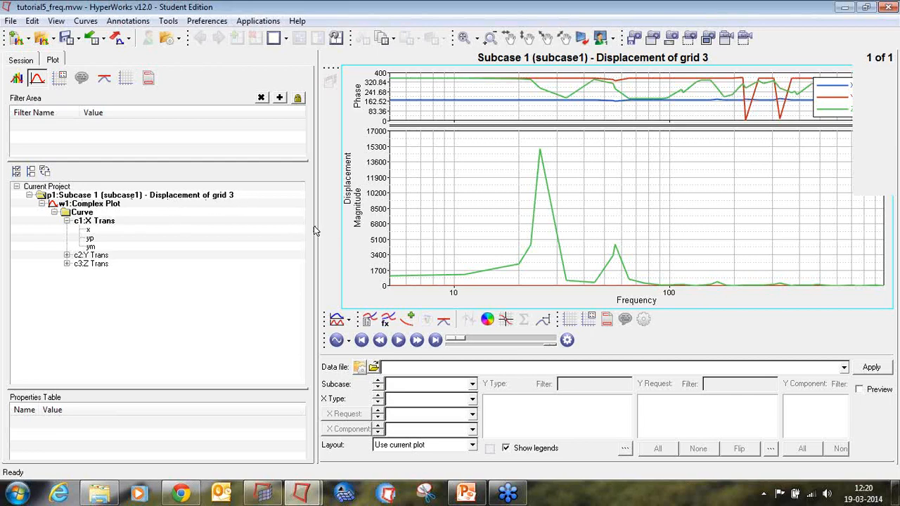
drag(318, 227, 246, 226)
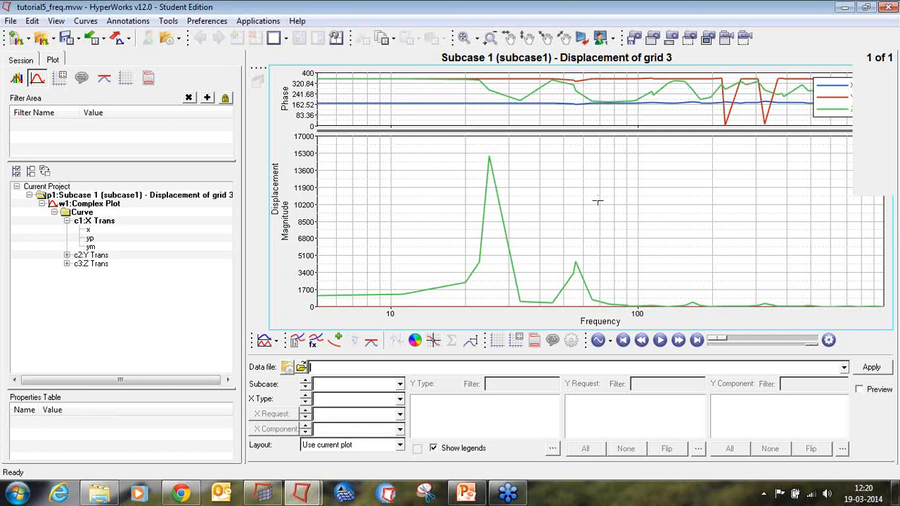
Remove the X Trans and Y Trans curves from the displacement plot, keeping only Z Trans.
click(335, 342)
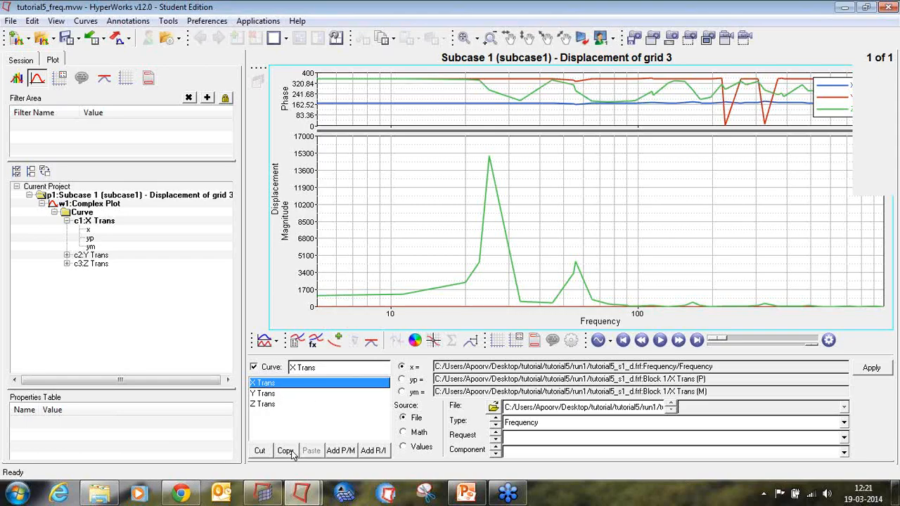
click(260, 451)
click(260, 451)
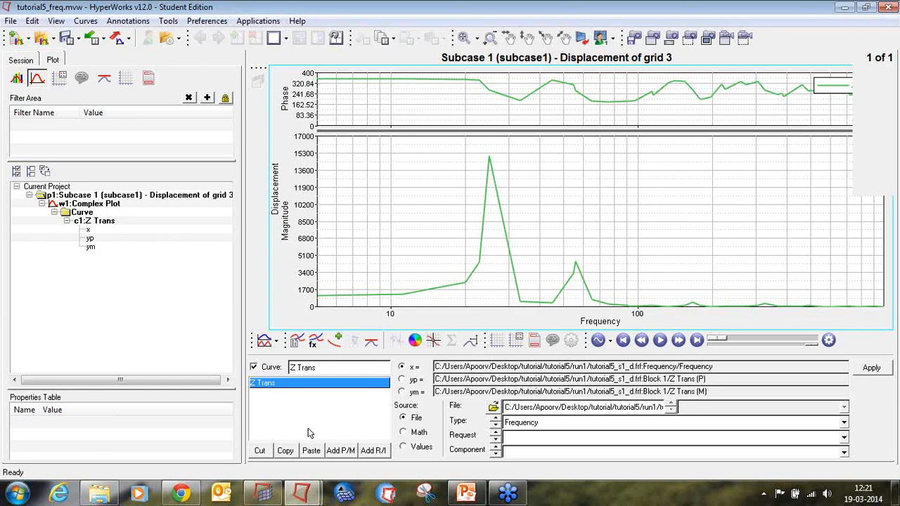
Add square point symbols to the Z Trans curve.
click(415, 340)
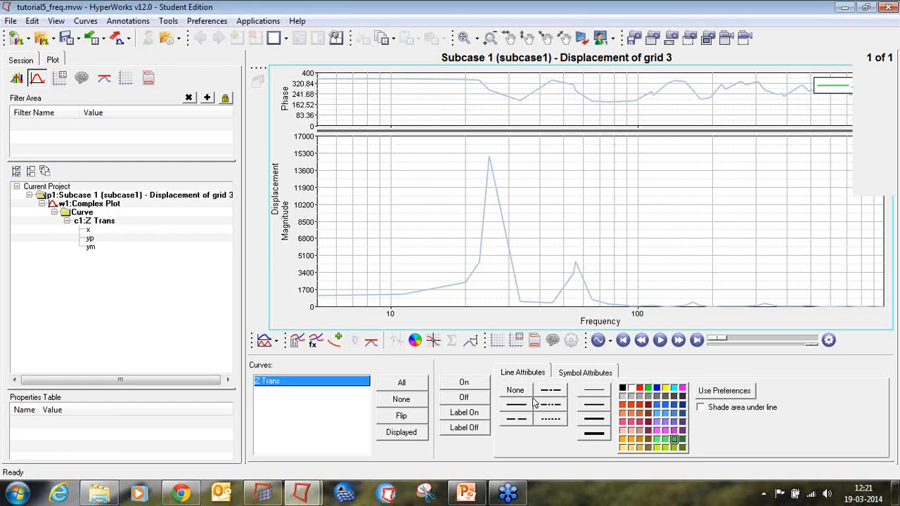
click(578, 373)
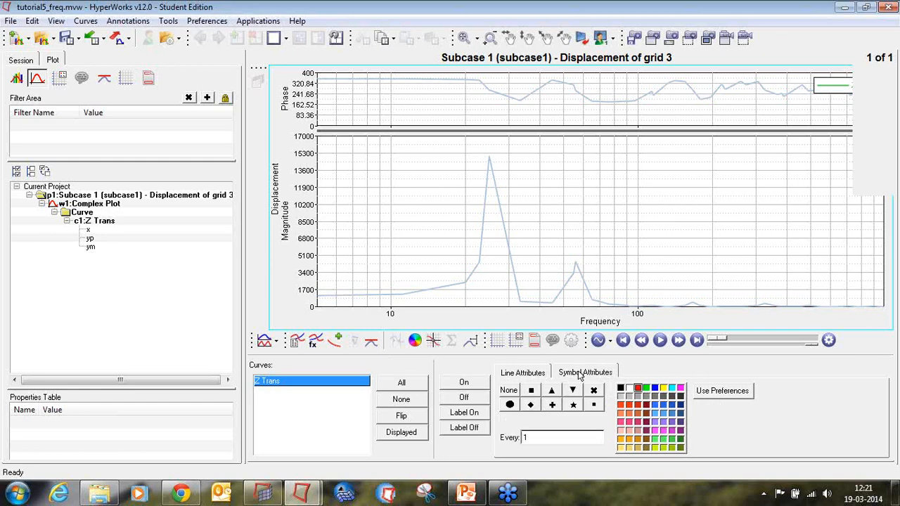
click(531, 391)
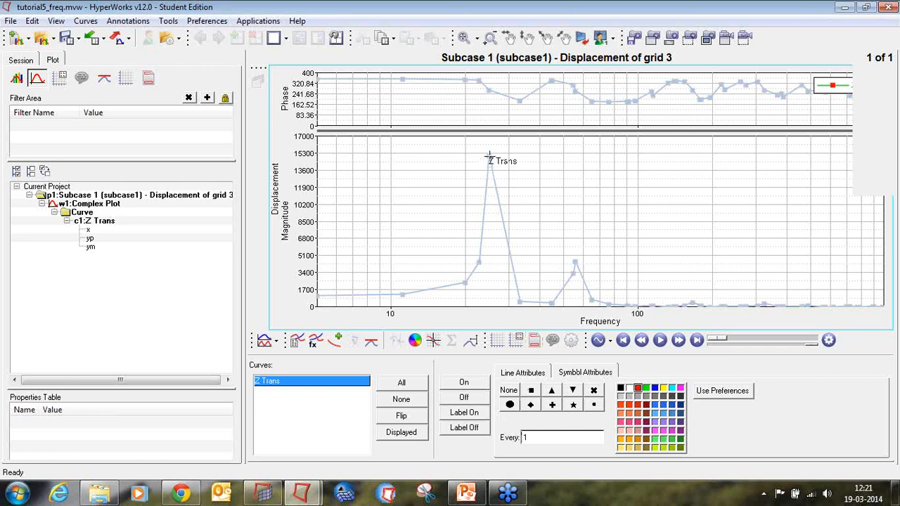
Set the vertical magnitude axis range to a minimum of 5 and a maximum of 200000.
click(499, 344)
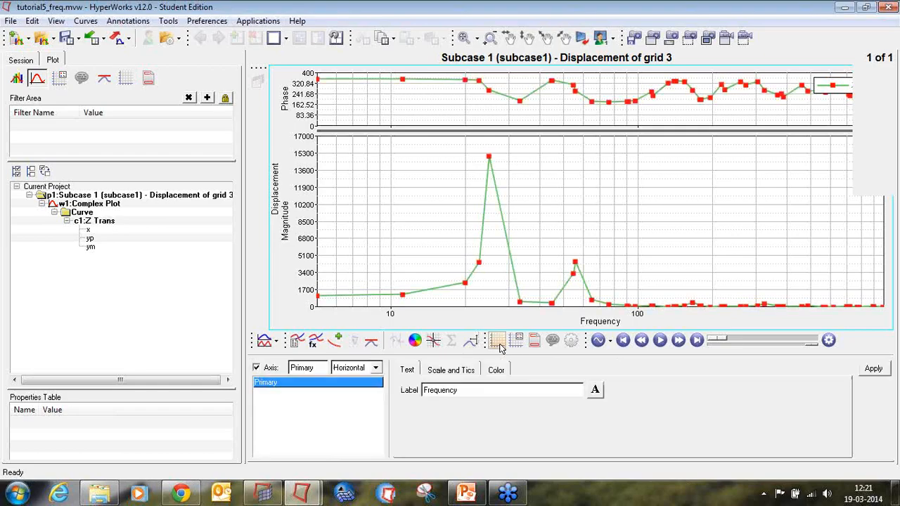
click(364, 371)
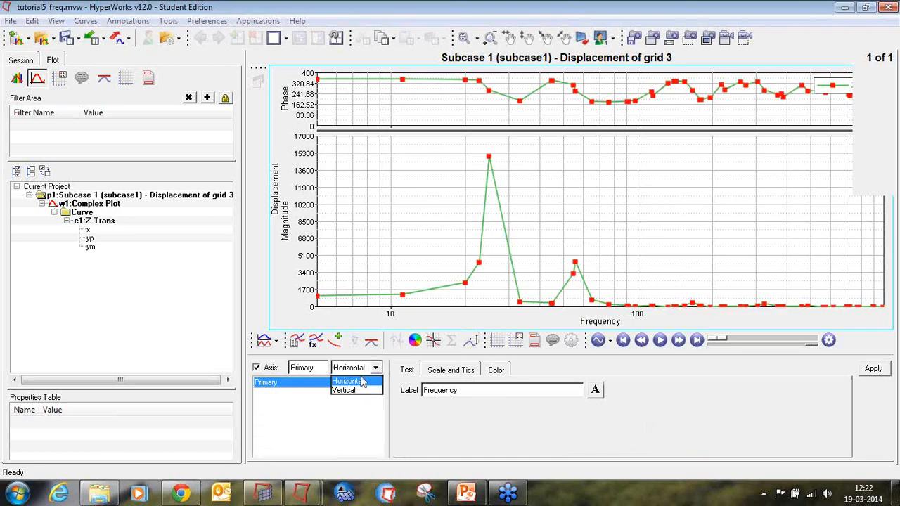
click(343, 390)
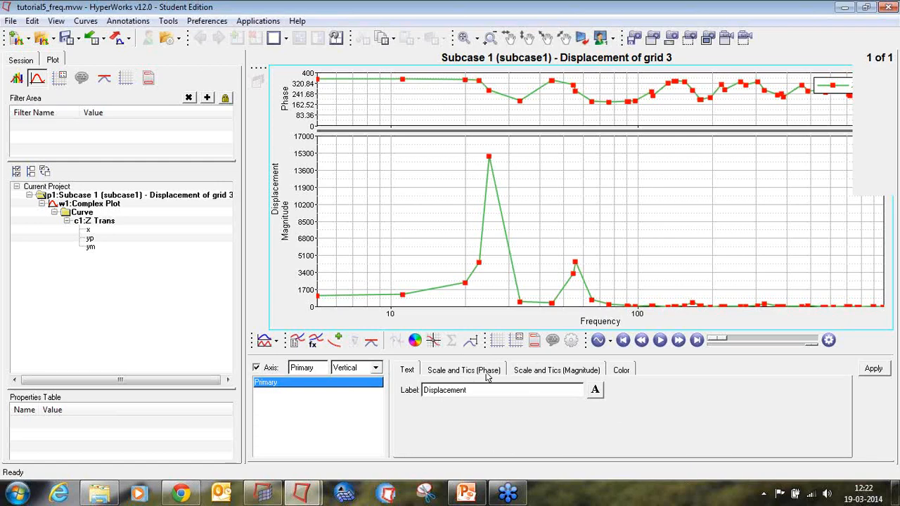
click(534, 371)
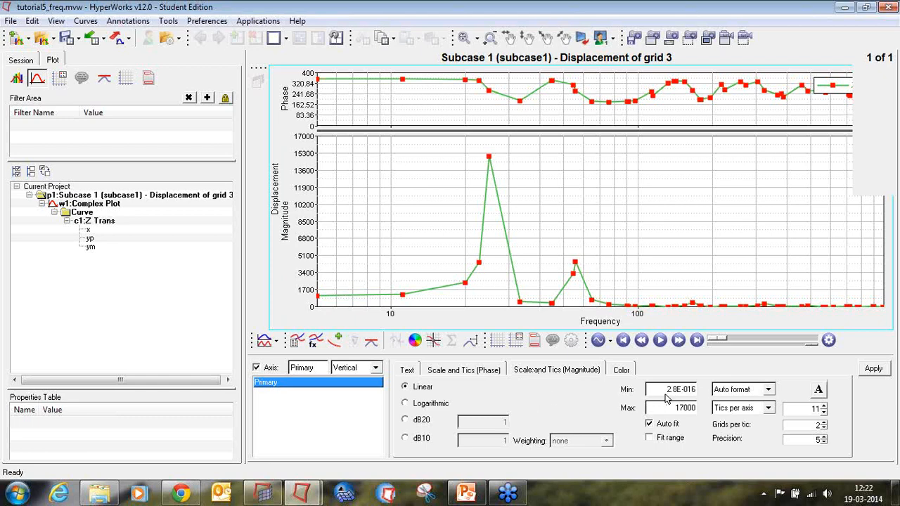
drag(695, 390, 662, 389)
text(5)
click(684, 408)
double_click(683, 408)
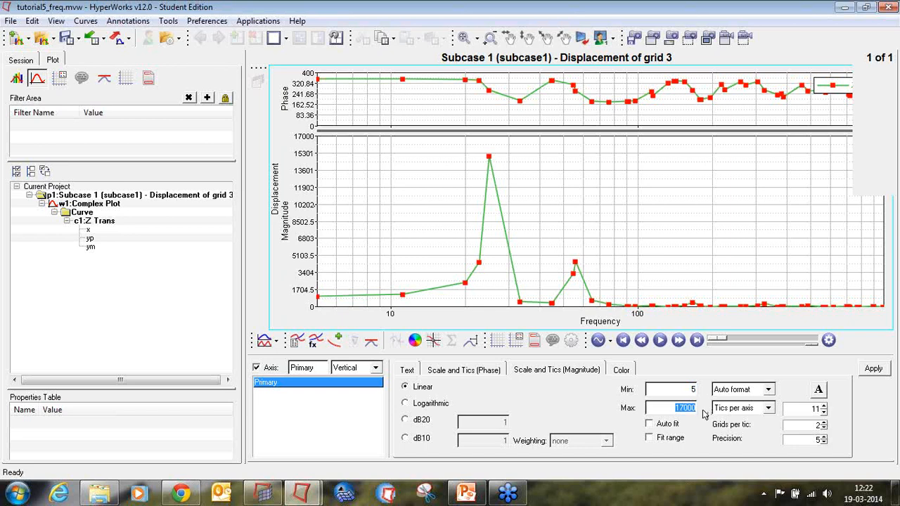
text(200000)
key(Return)
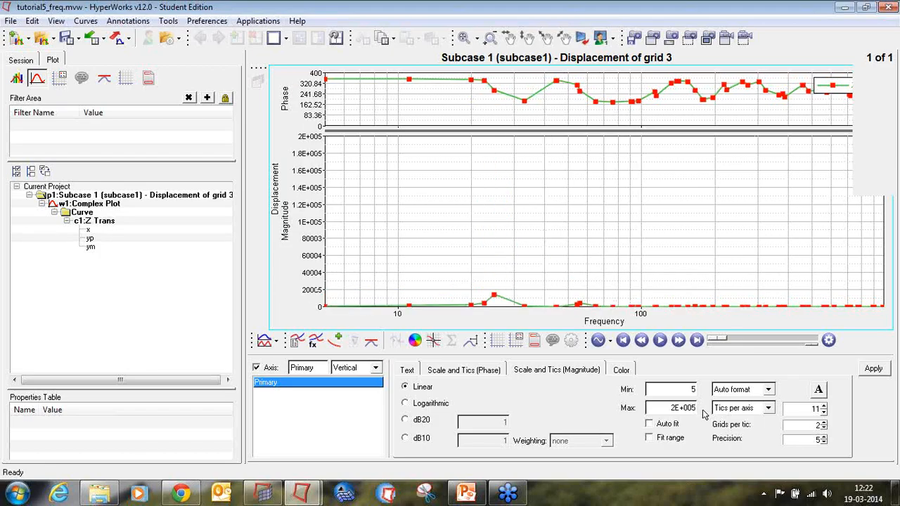
click(873, 370)
Set the vertical phase axis to 7 tics per axis.
click(482, 373)
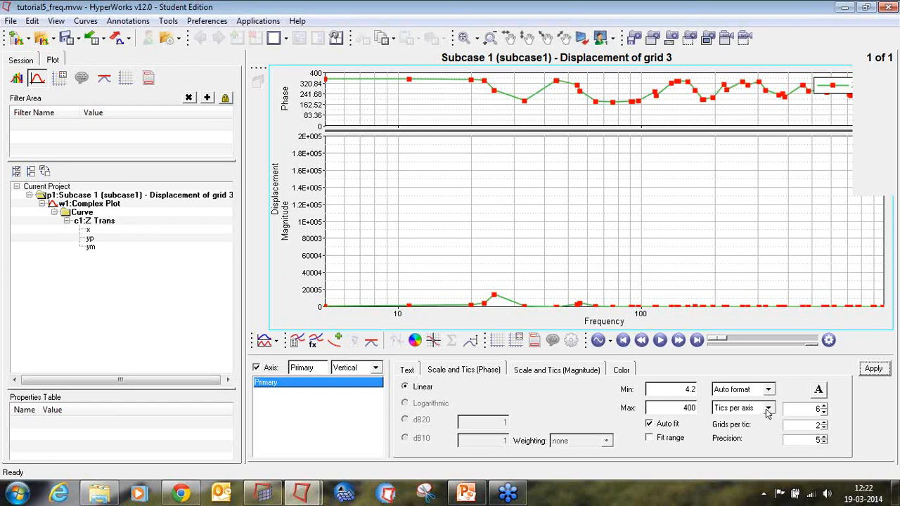
click(823, 407)
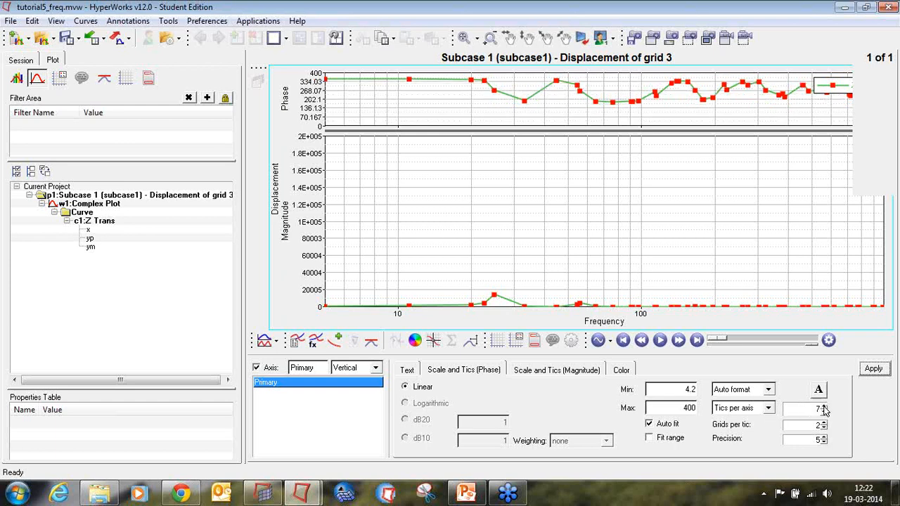
click(871, 371)
Set the horizontal frequency axis range to a minimum of 5 and a maximum of 1000.
click(376, 367)
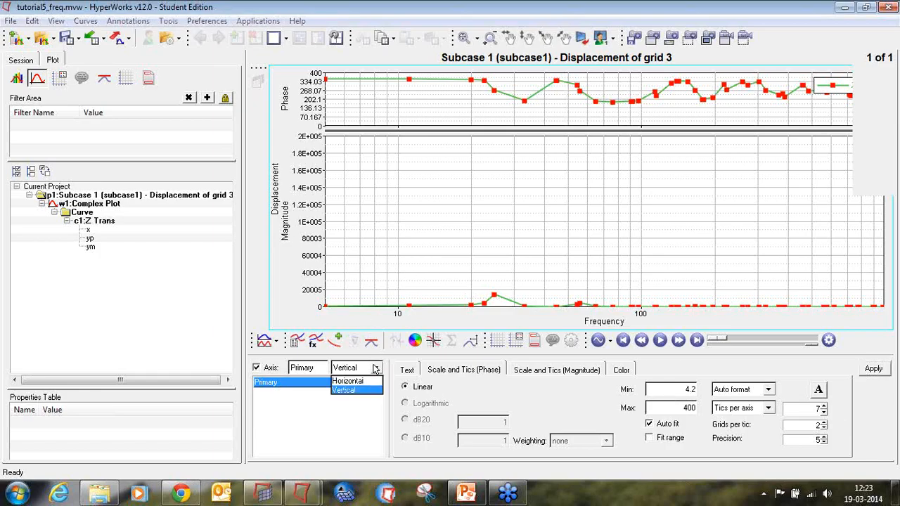
click(372, 385)
click(375, 369)
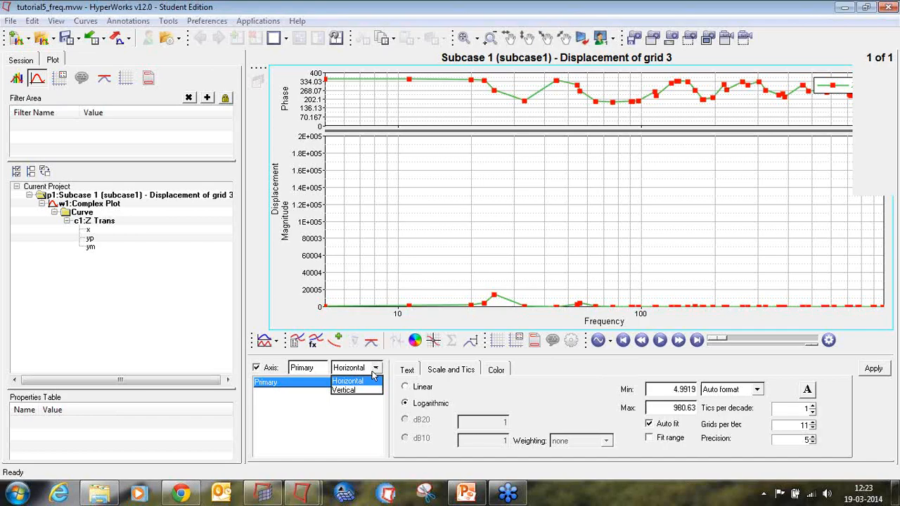
click(456, 370)
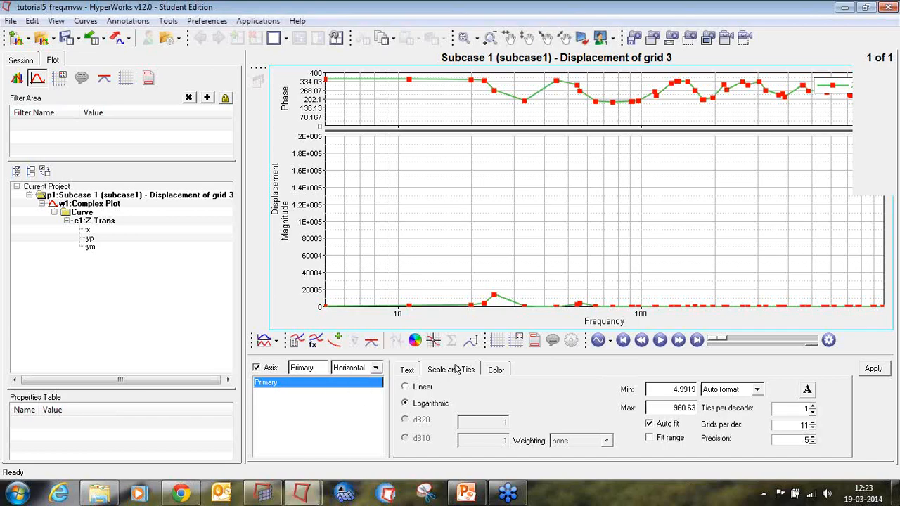
double_click(664, 392)
text(5)
drag(674, 408, 695, 409)
text(1000)
key(Return)
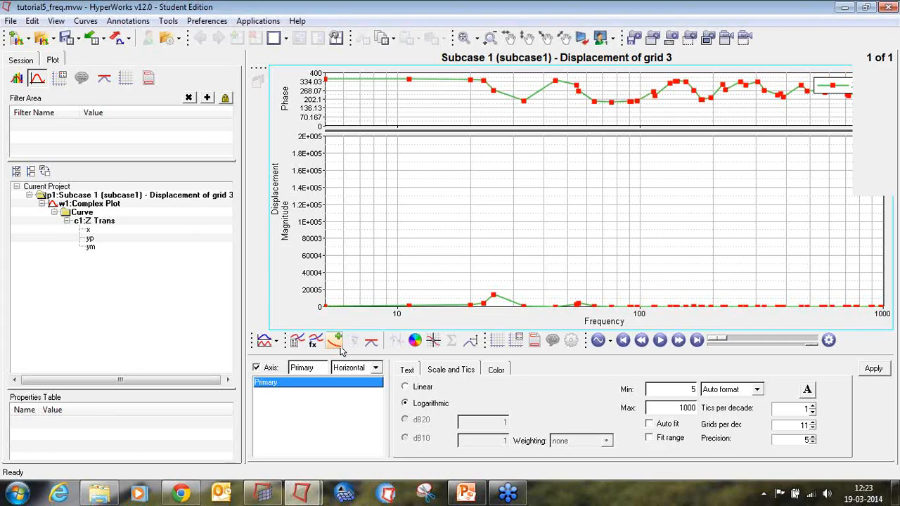
click(367, 368)
click(443, 373)
click(875, 370)
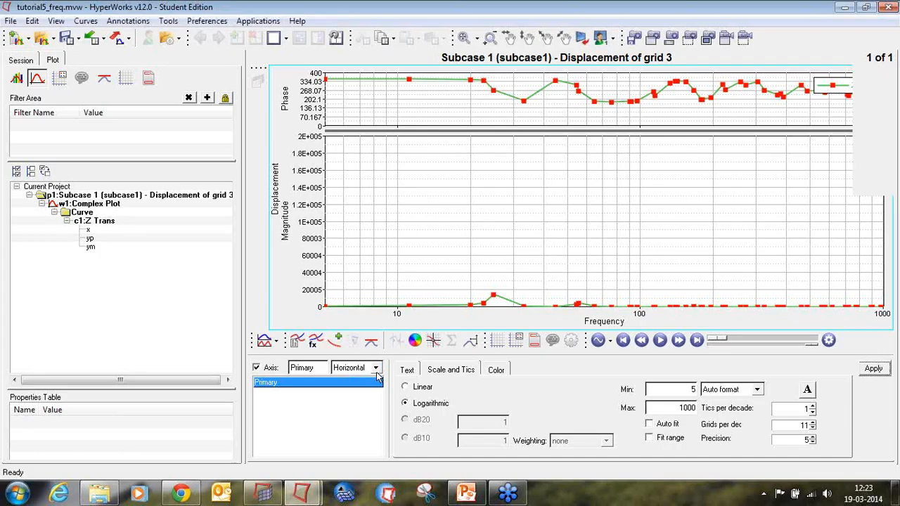
Set the vertical phase axis range to a minimum of 5 and a maximum of 1000.
click(376, 368)
click(371, 392)
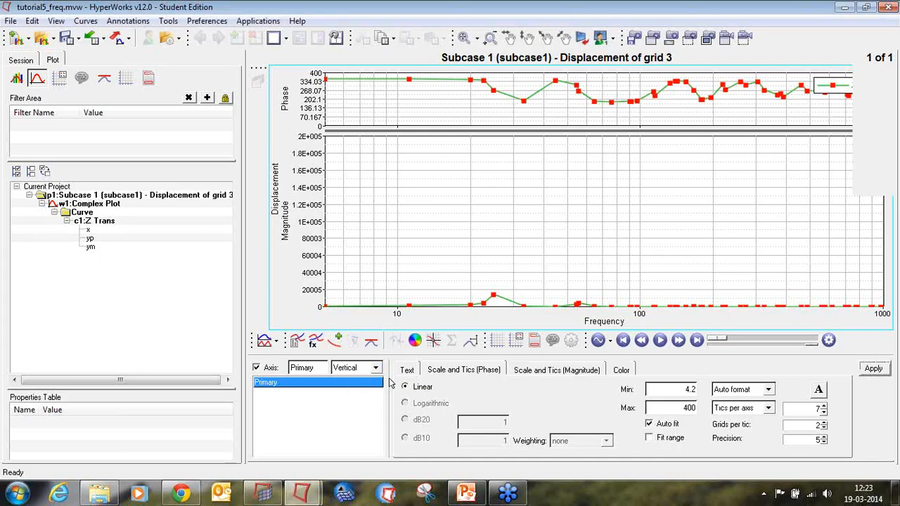
click(554, 370)
click(494, 370)
double_click(688, 390)
text(5)
double_click(689, 408)
text(1000)
key(Return)
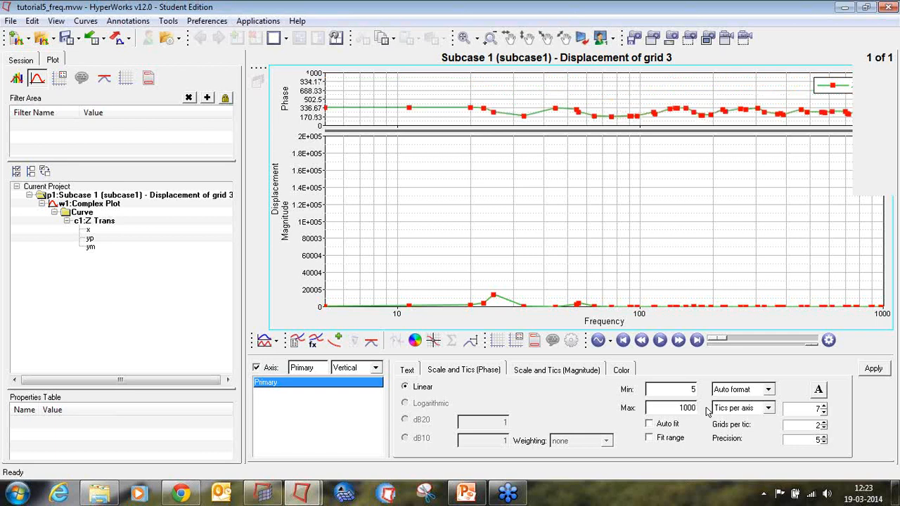
click(872, 370)
Open the curve point readout and step through the Z Trans curve's data points.
click(432, 341)
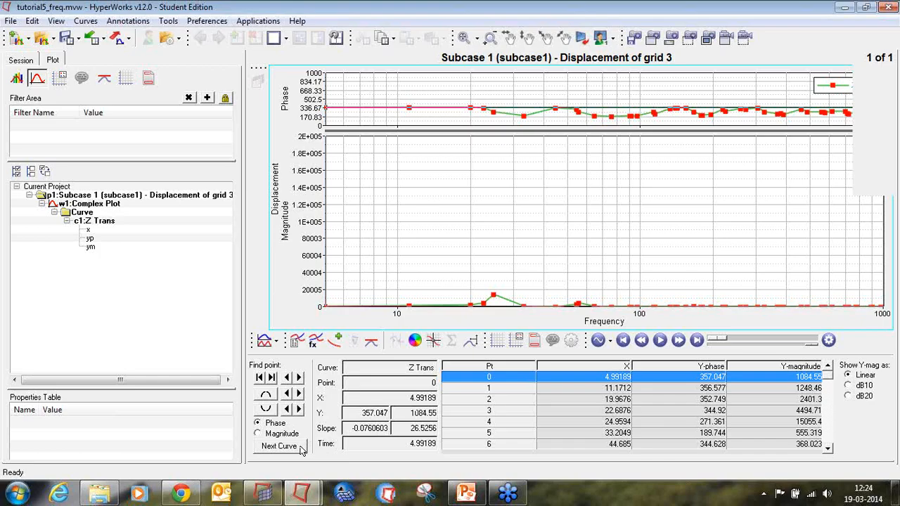
click(299, 378)
click(298, 380)
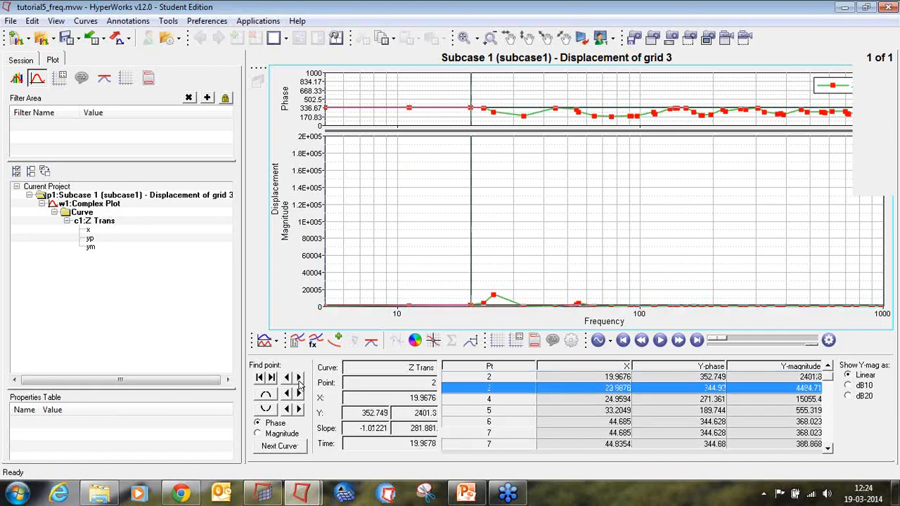
click(298, 380)
click(299, 380)
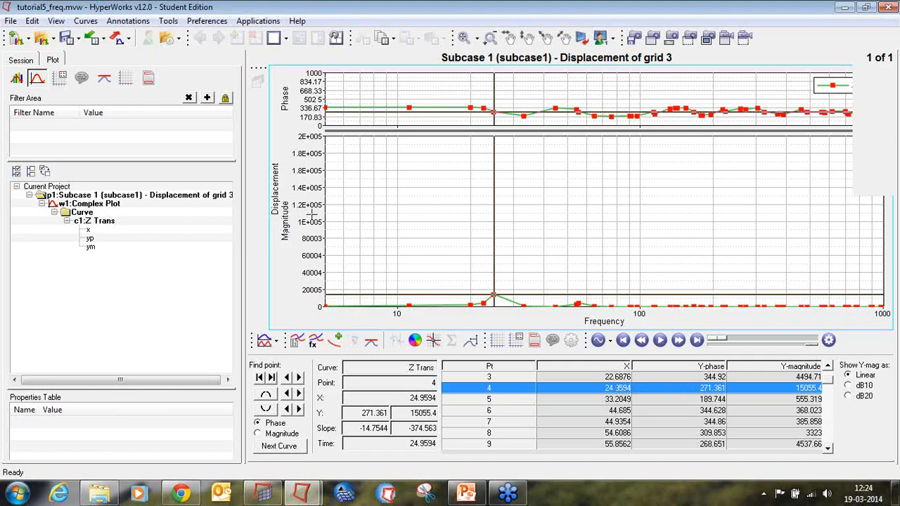
Close the results viewer and return to the main model panel.
click(884, 7)
click(475, 291)
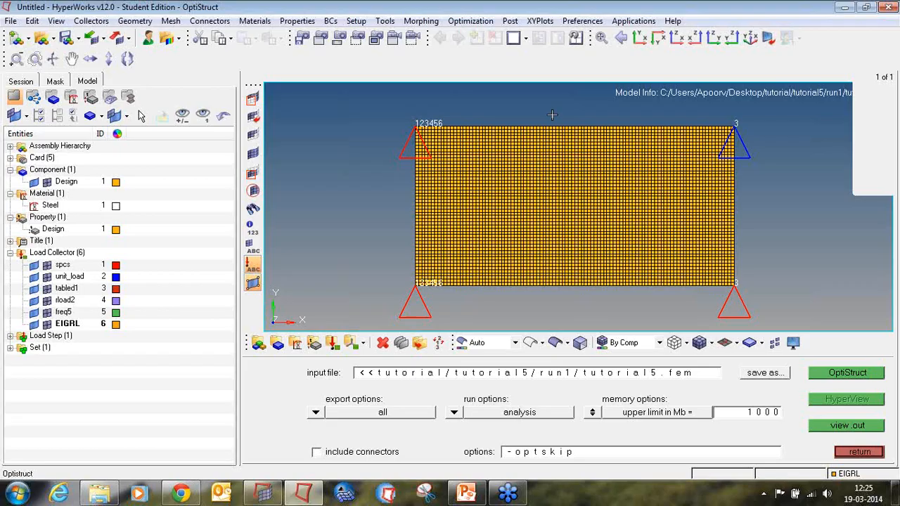
click(872, 455)
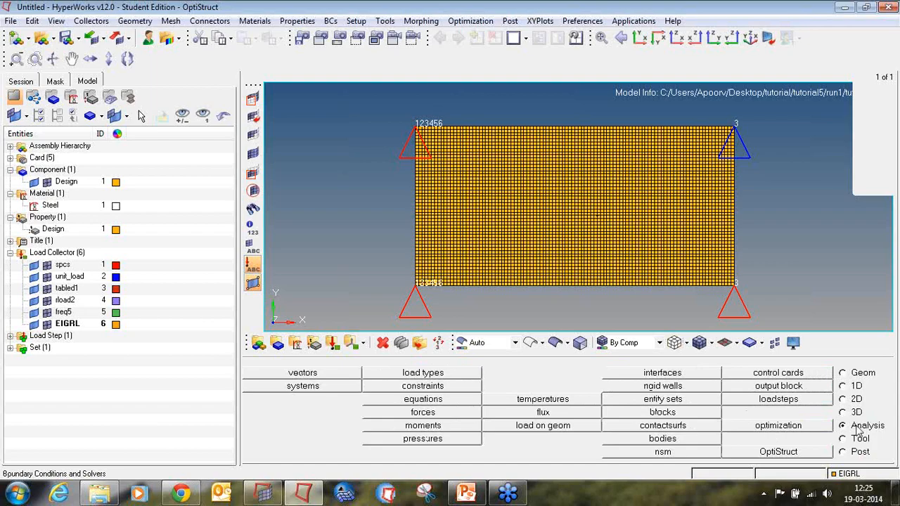
Create a topology design variable named plate on the Design property, type PSHELL, with base thickness 0.150.
click(828, 436)
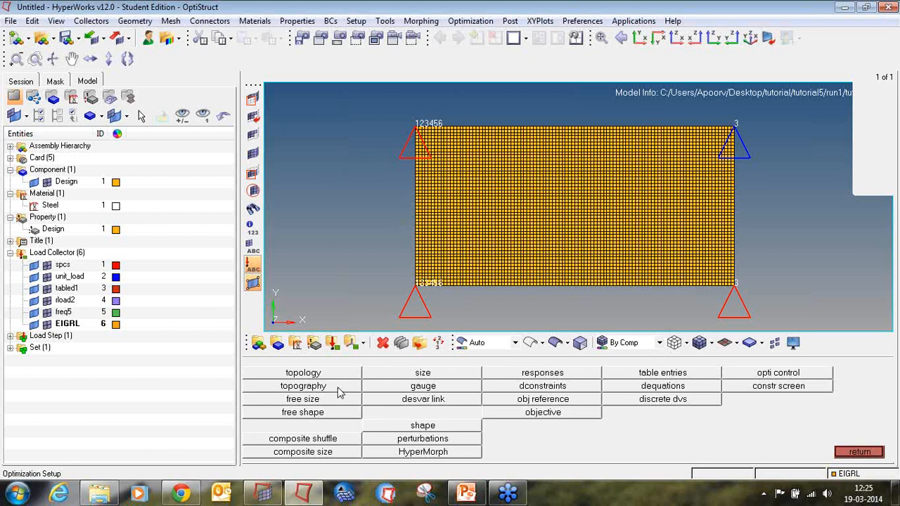
click(303, 373)
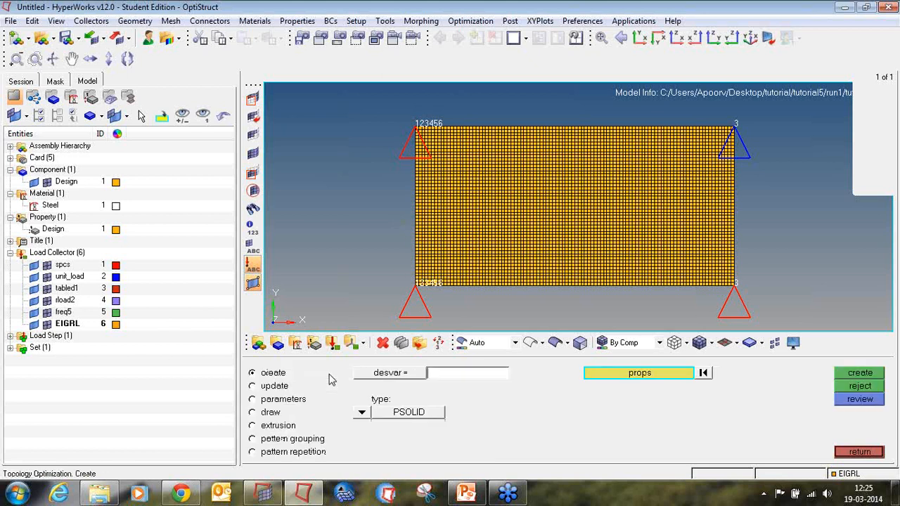
click(440, 374)
text(plate)
click(612, 376)
click(287, 376)
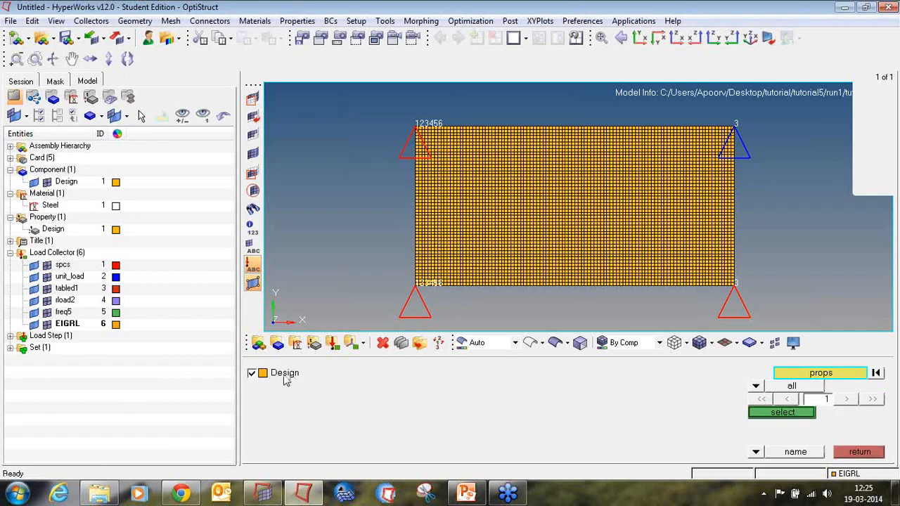
click(807, 413)
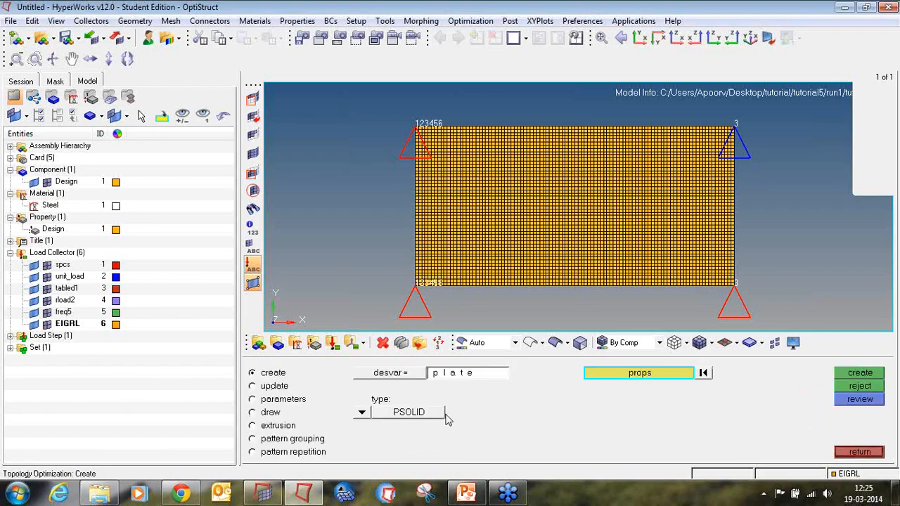
click(363, 413)
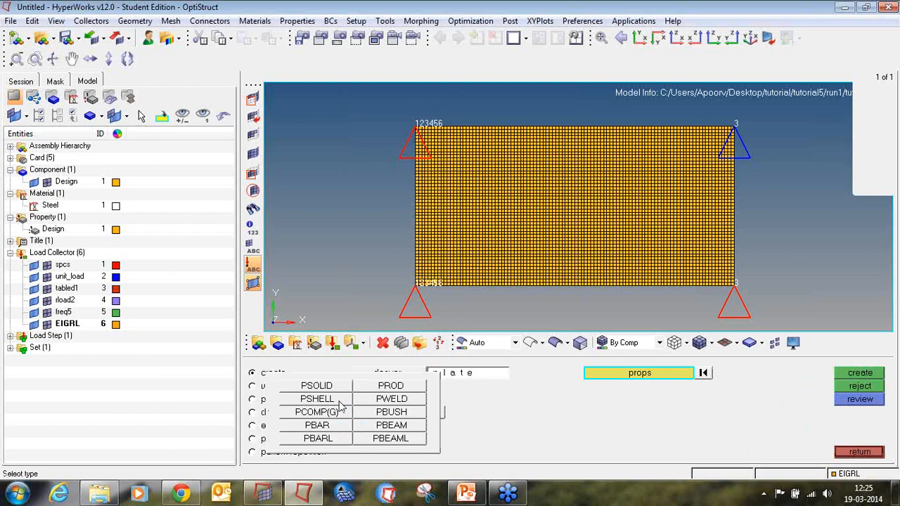
click(338, 401)
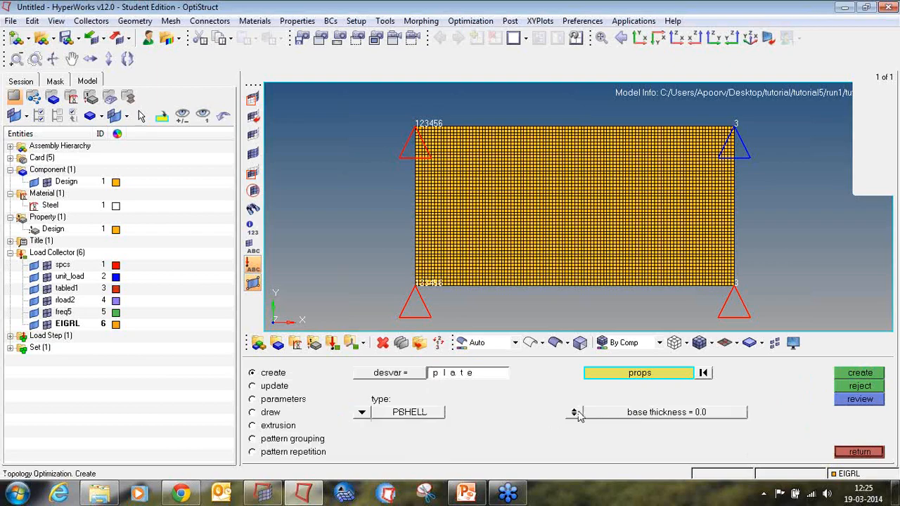
click(578, 414)
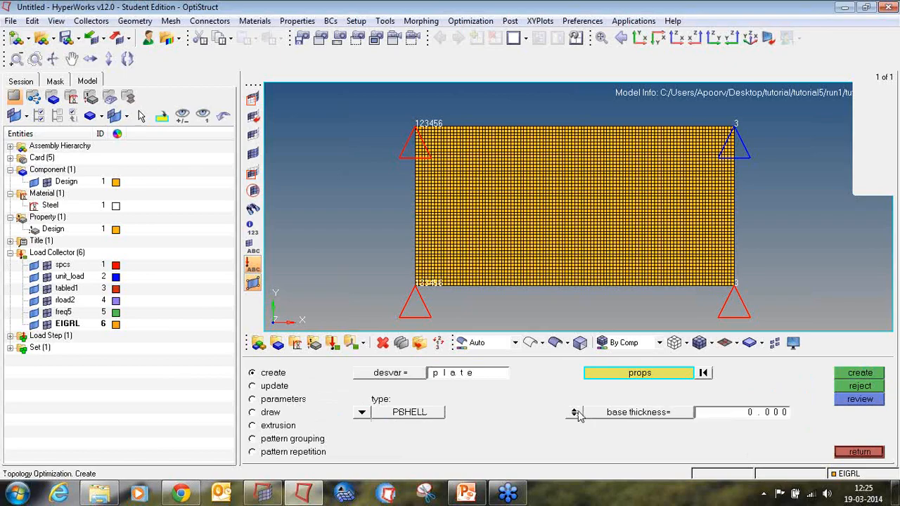
click(734, 412)
text(0.150)
click(852, 374)
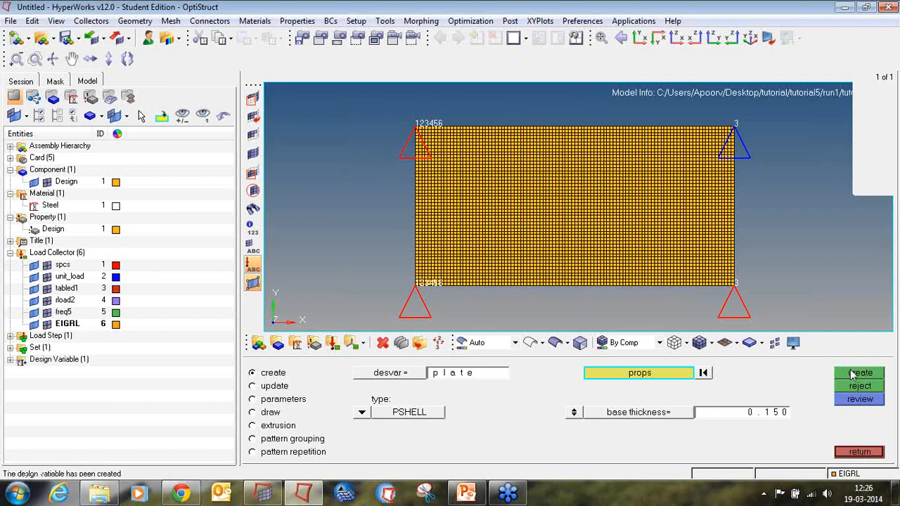
Set the plate design variable's member size parameters to mindim 2 and maxdim 6.
click(270, 400)
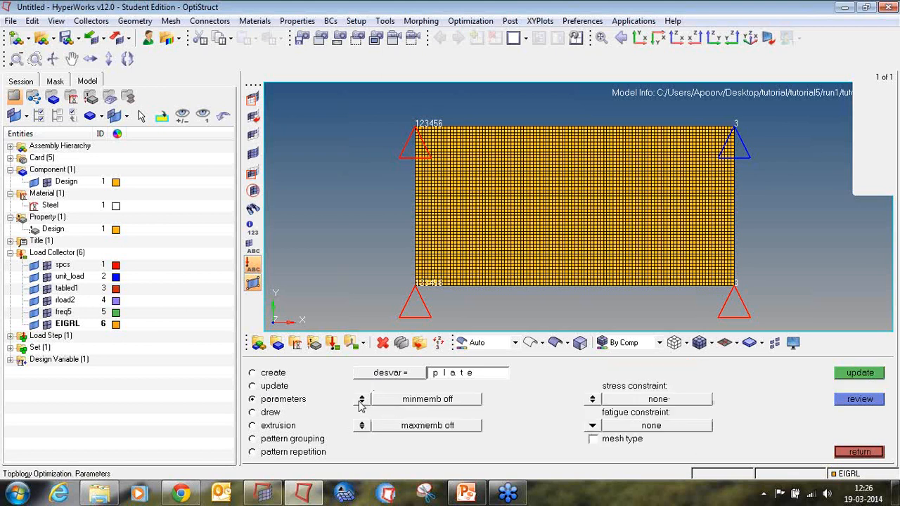
click(361, 400)
text(2)
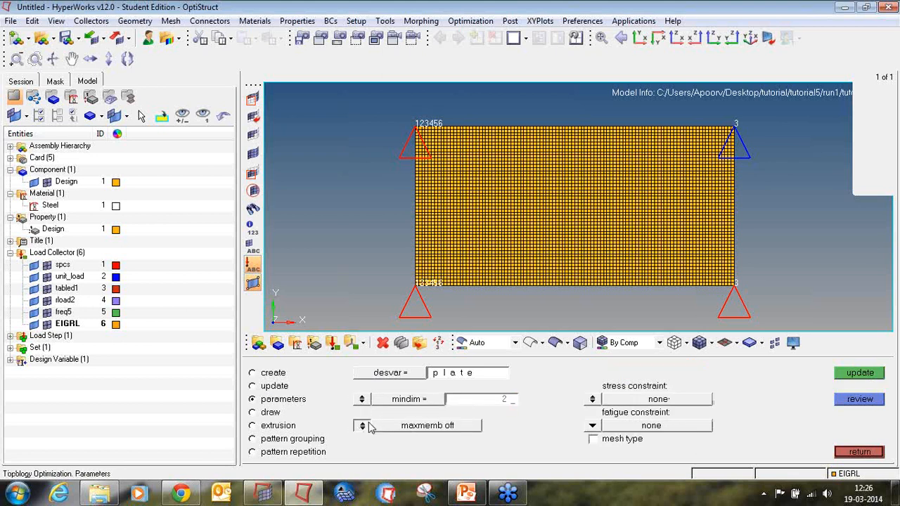
click(365, 426)
click(473, 427)
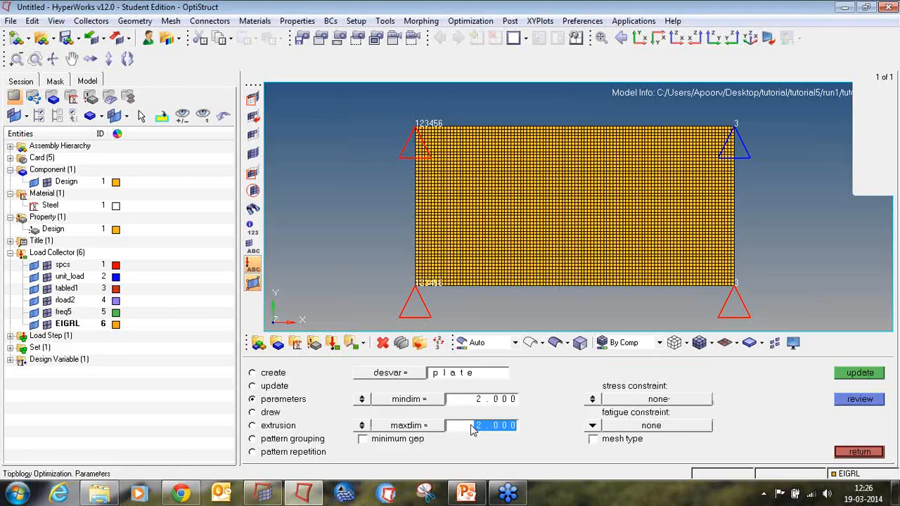
text(6)
key(Return)
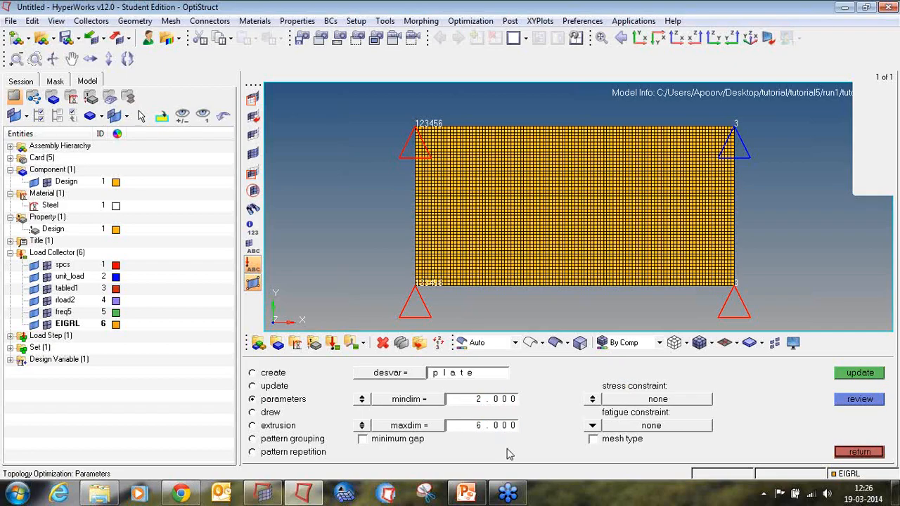
click(848, 380)
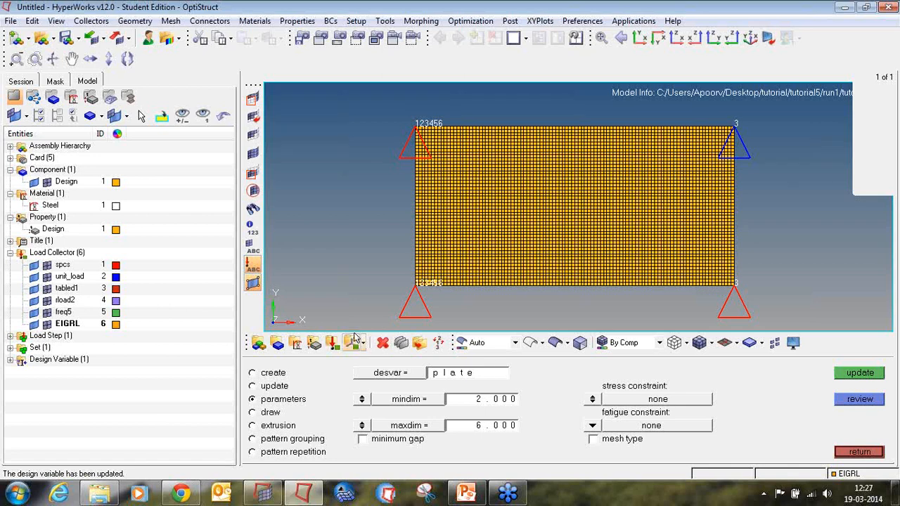
Update the Design PSHELL property's thickness T to 1.000 in its card image.
click(314, 343)
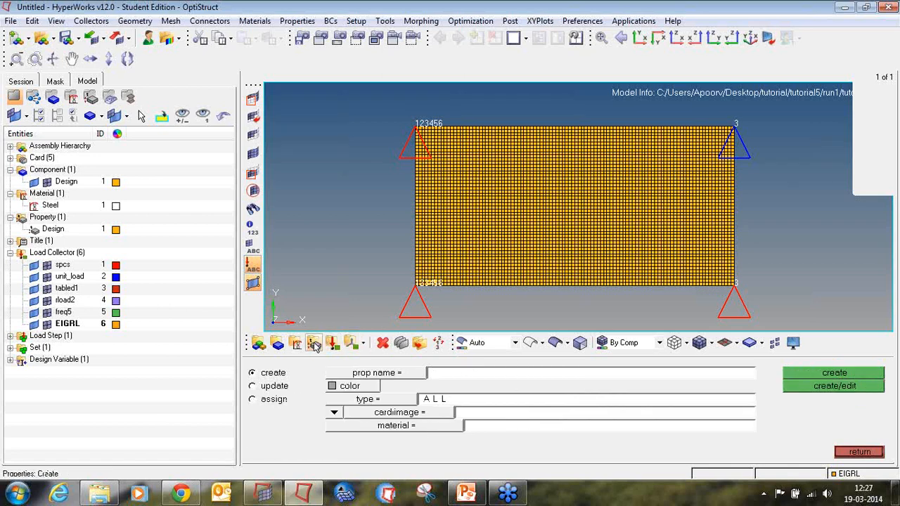
click(274, 388)
click(341, 376)
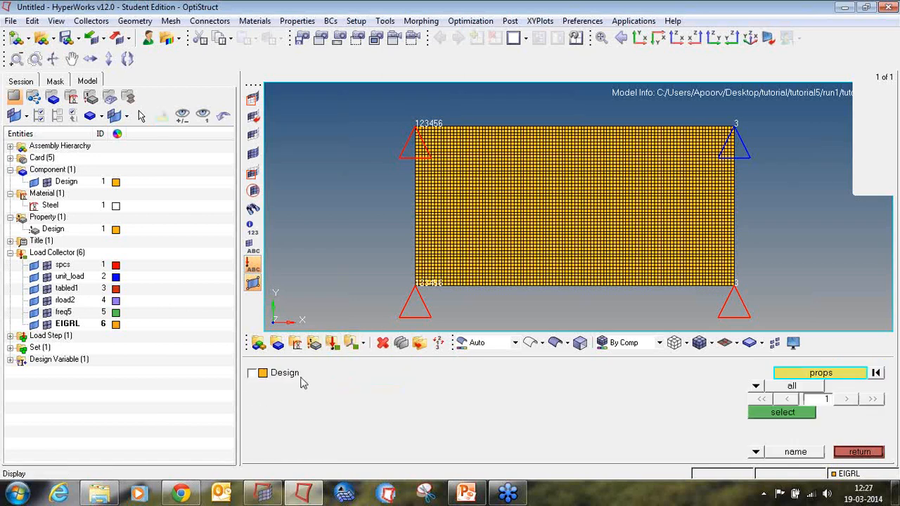
click(251, 373)
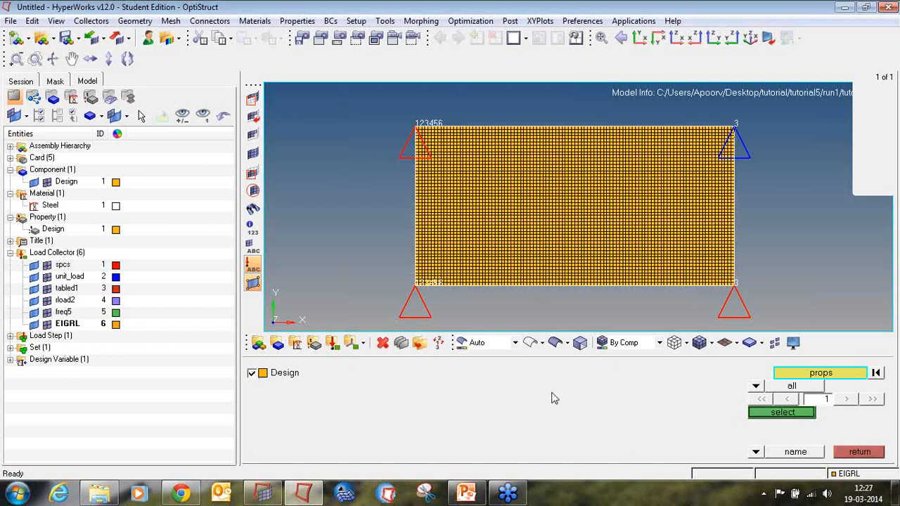
click(767, 414)
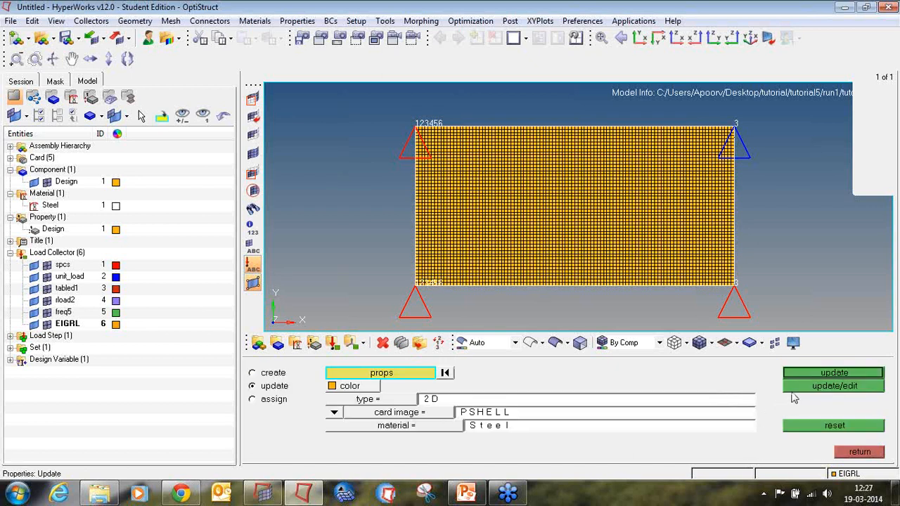
click(798, 387)
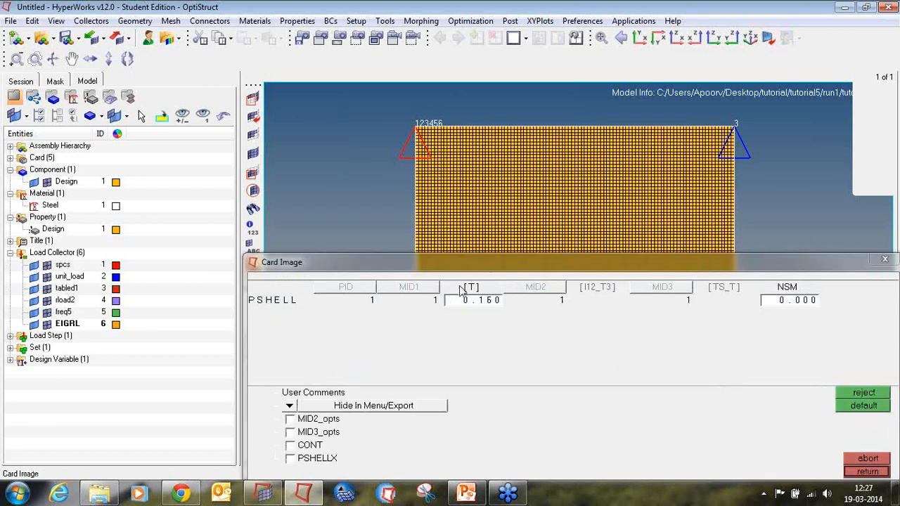
click(480, 301)
text(1.000)
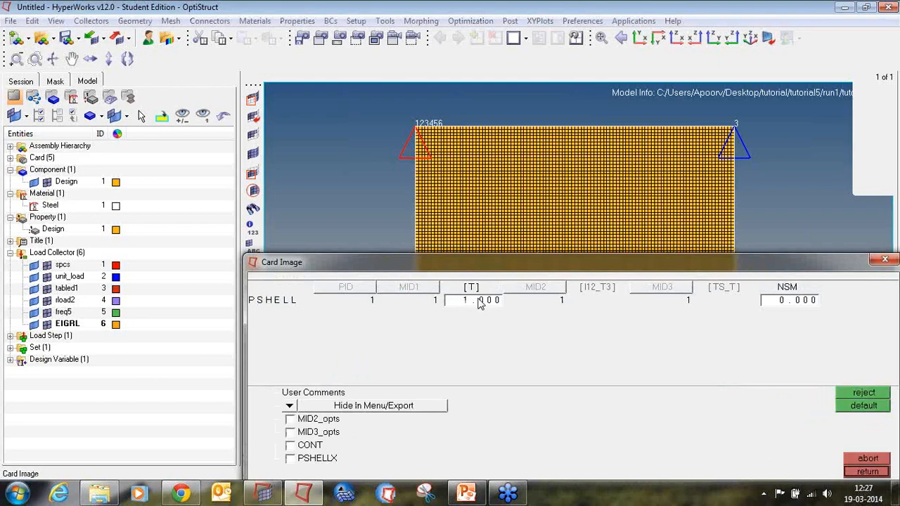
click(856, 471)
click(852, 455)
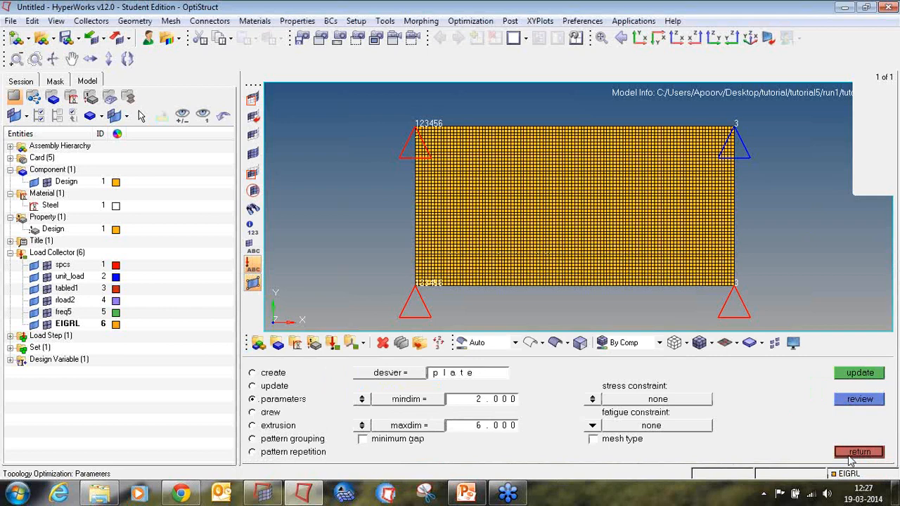
Start a new response named frfdispl of type frf displacement, using magnitude over all frequencies.
click(852, 454)
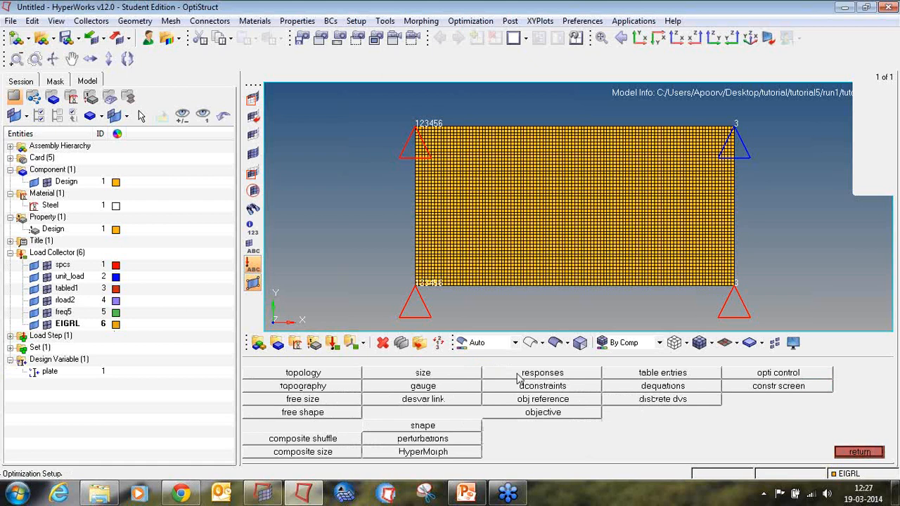
click(518, 374)
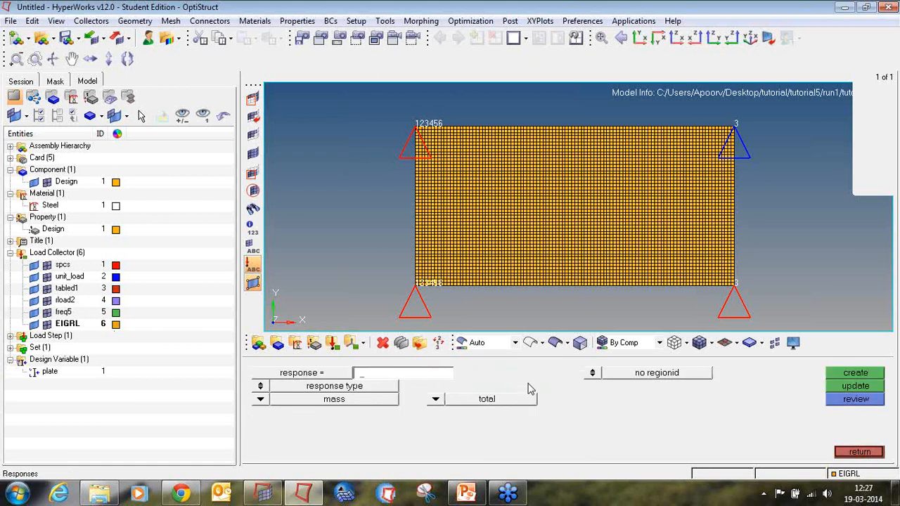
text(frfdispl)
click(260, 399)
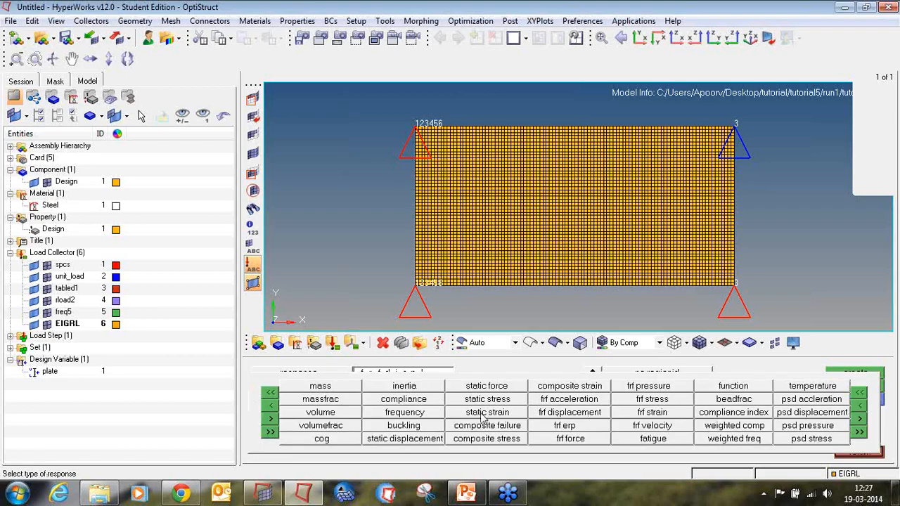
click(554, 413)
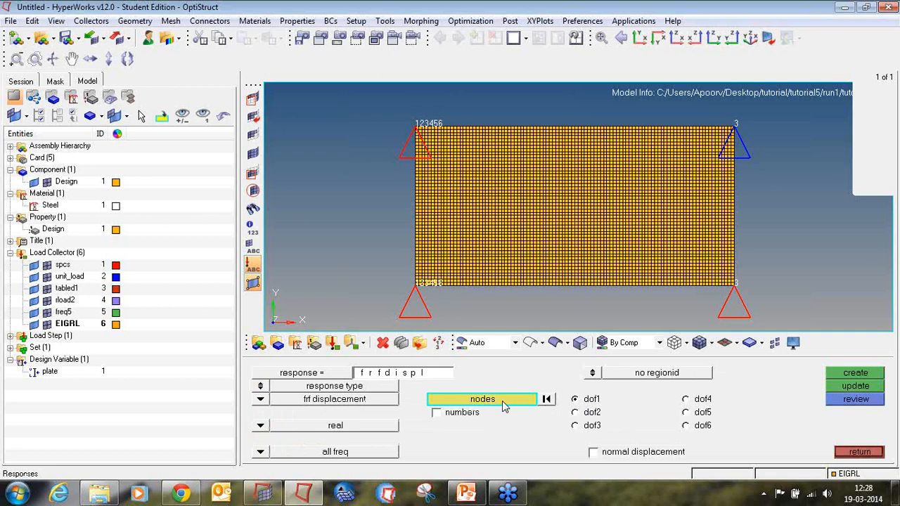
click(261, 429)
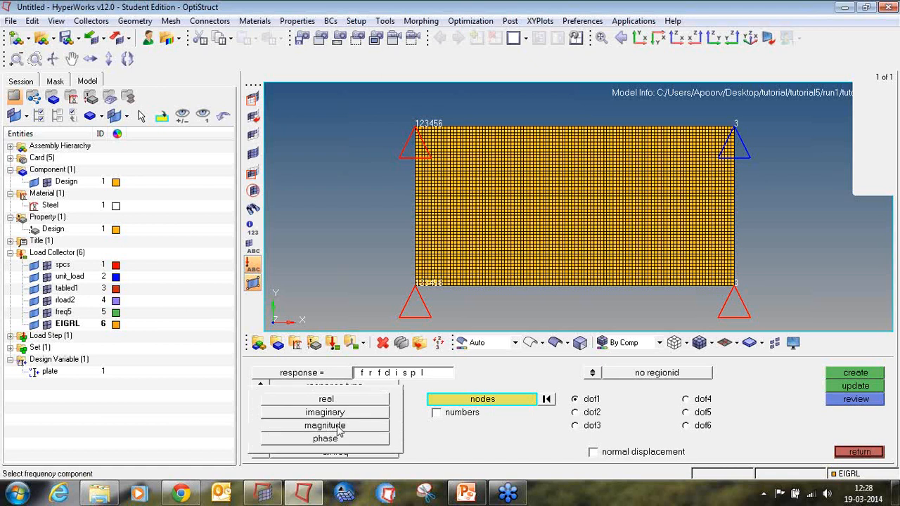
click(323, 372)
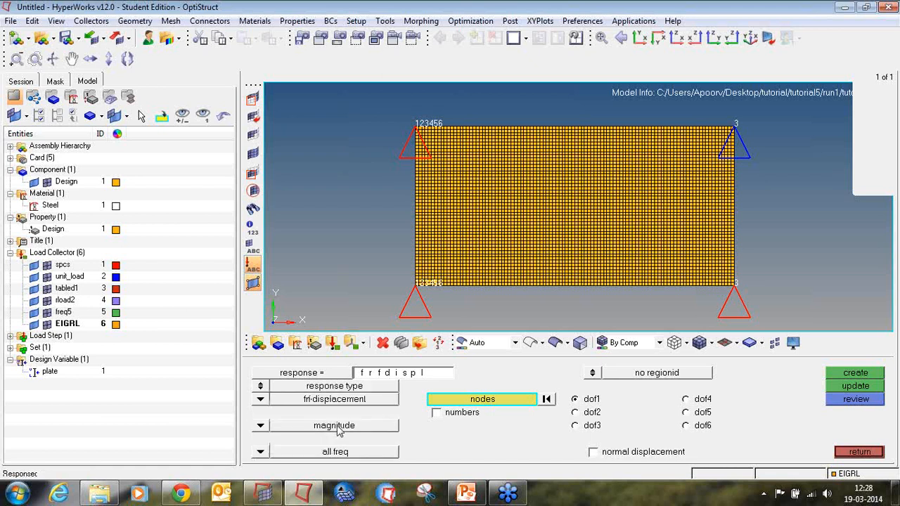
click(261, 452)
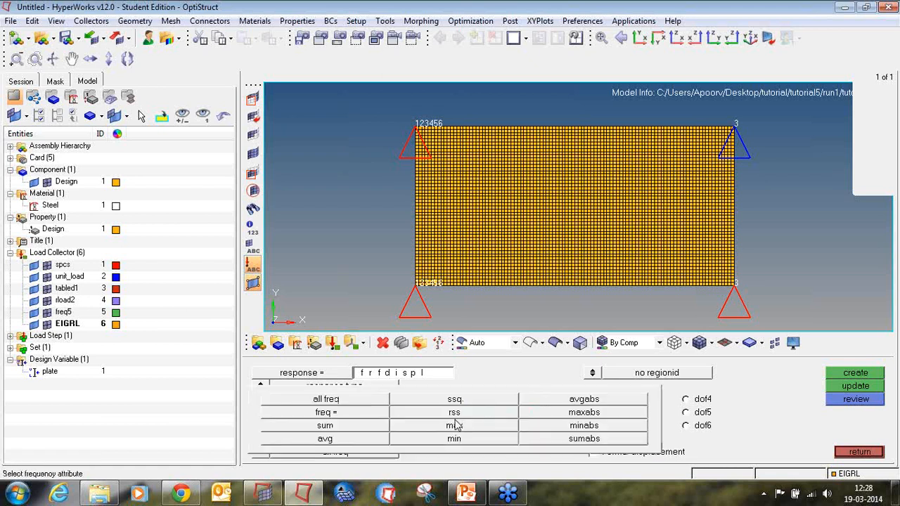
click(326, 399)
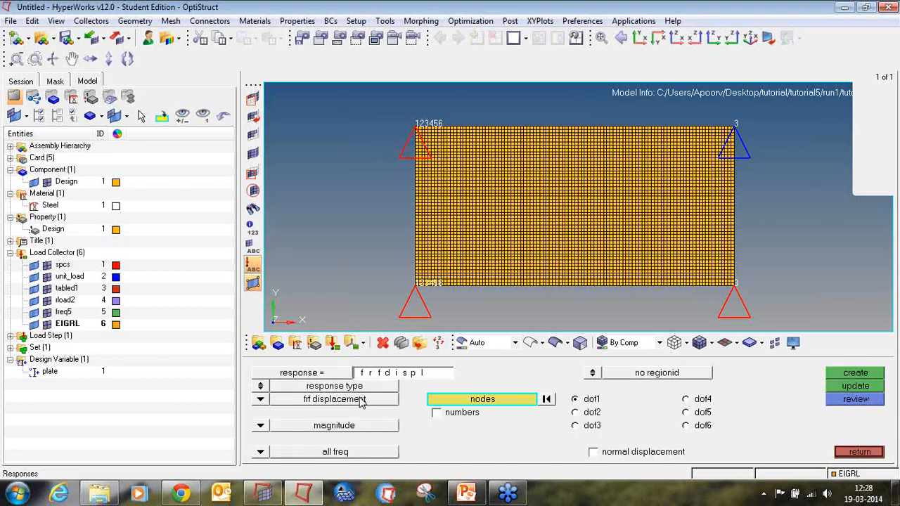
Select node 11 with dof3 for the frfdispl response and create it.
click(457, 404)
click(443, 427)
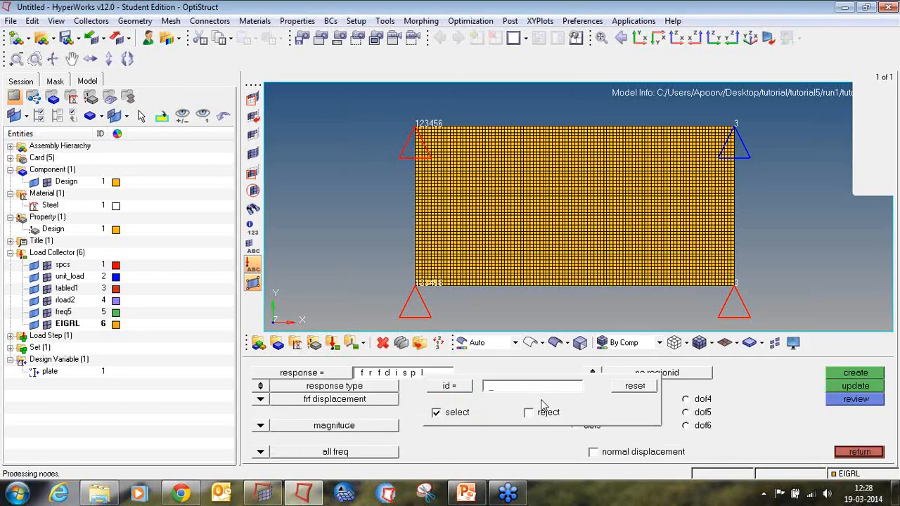
text(11)
key(Return)
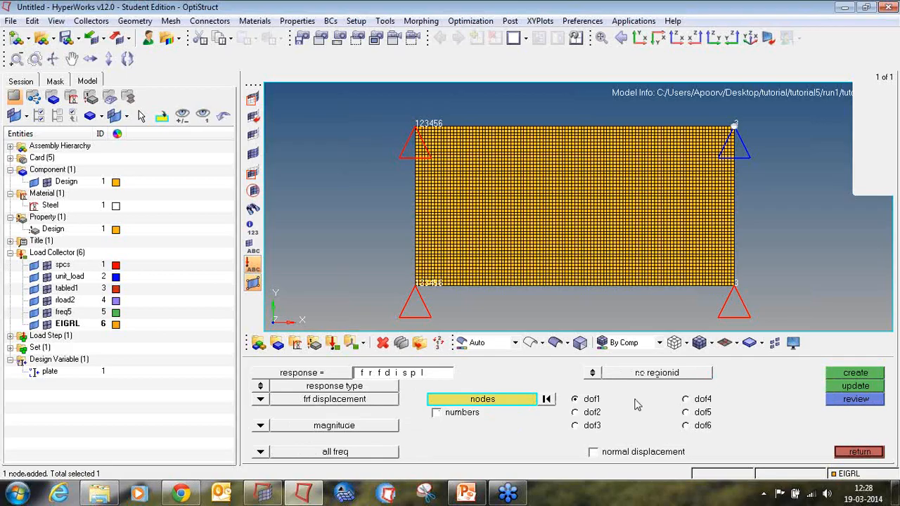
click(575, 425)
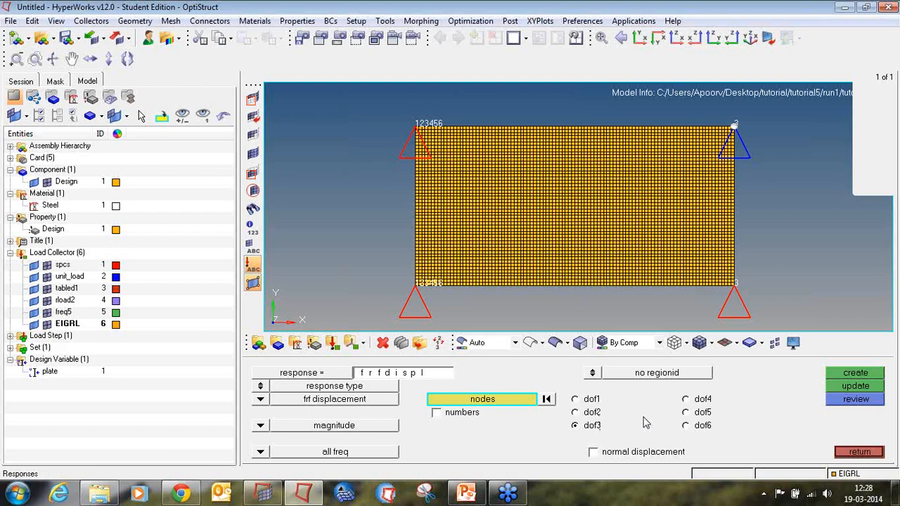
click(854, 374)
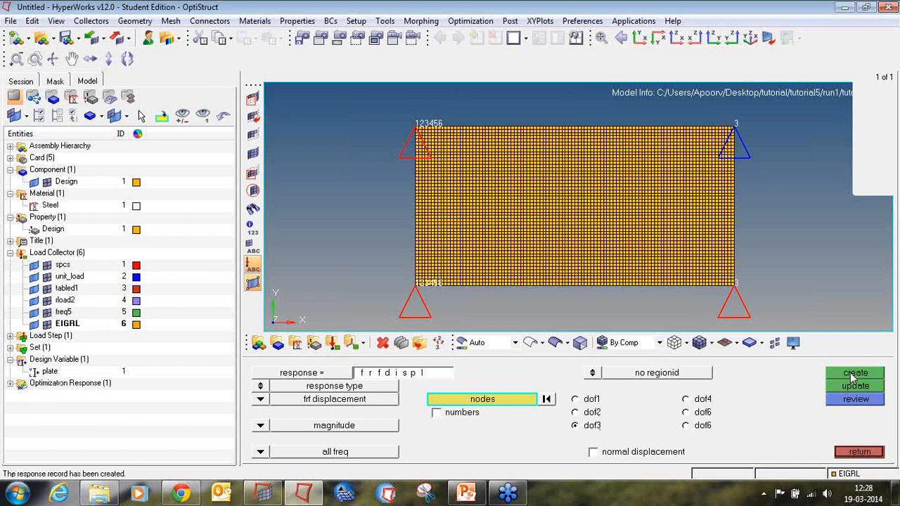
Create a second response named volume of type volume, total.
click(377, 377)
text(volume)
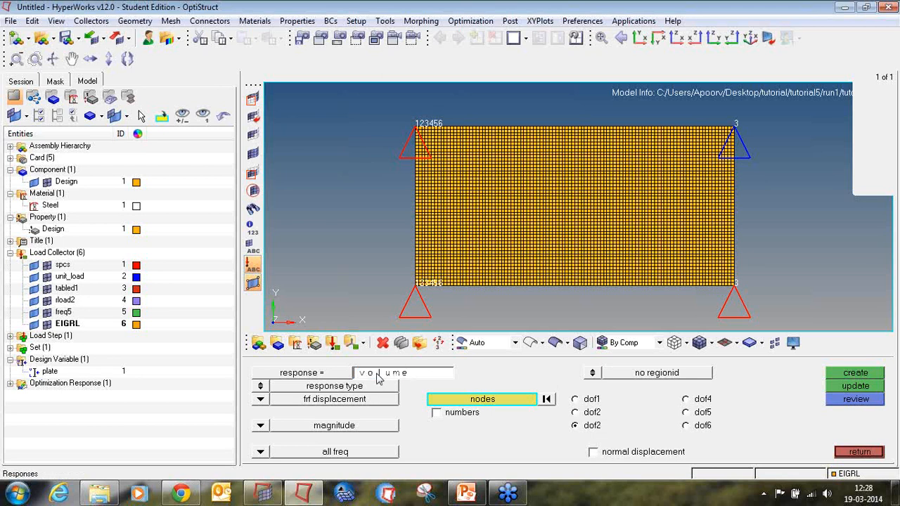
click(263, 400)
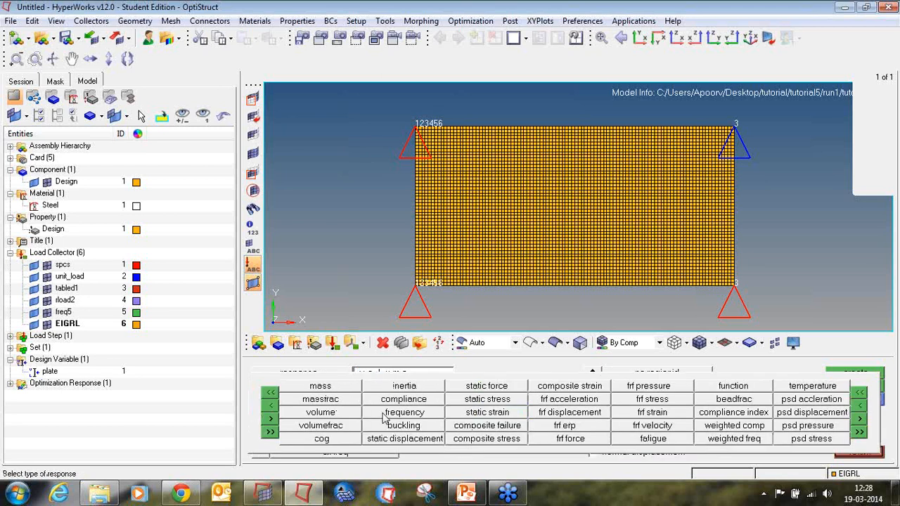
click(353, 414)
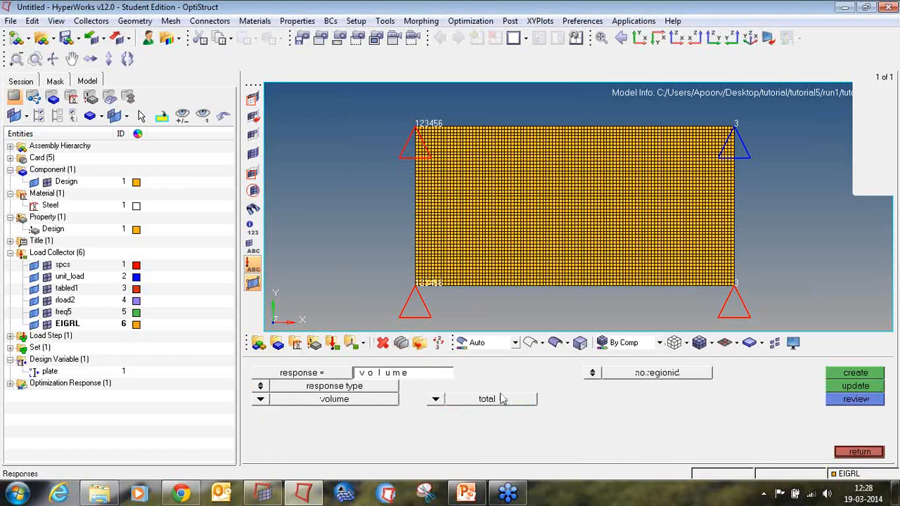
click(435, 401)
click(428, 400)
click(844, 378)
Expand the optimization responses in the model browser and collapse the other entity folders.
click(11, 384)
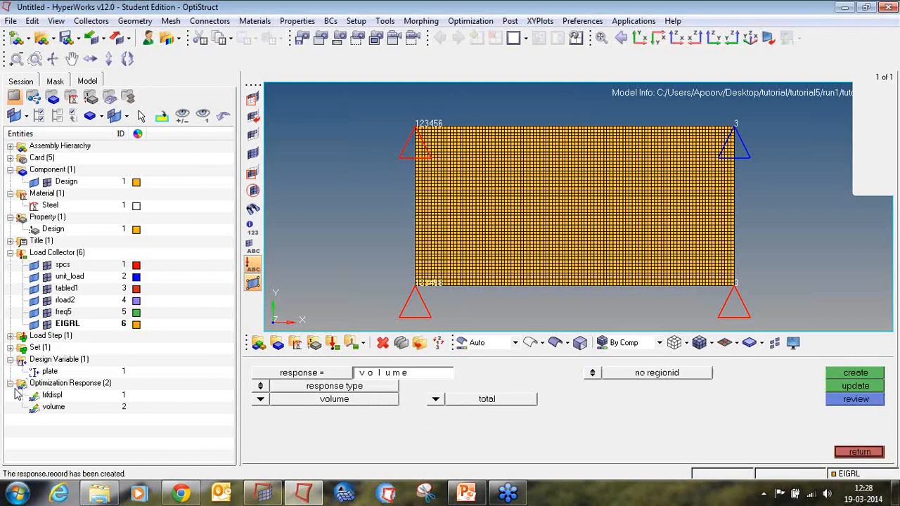
click(10, 252)
click(10, 217)
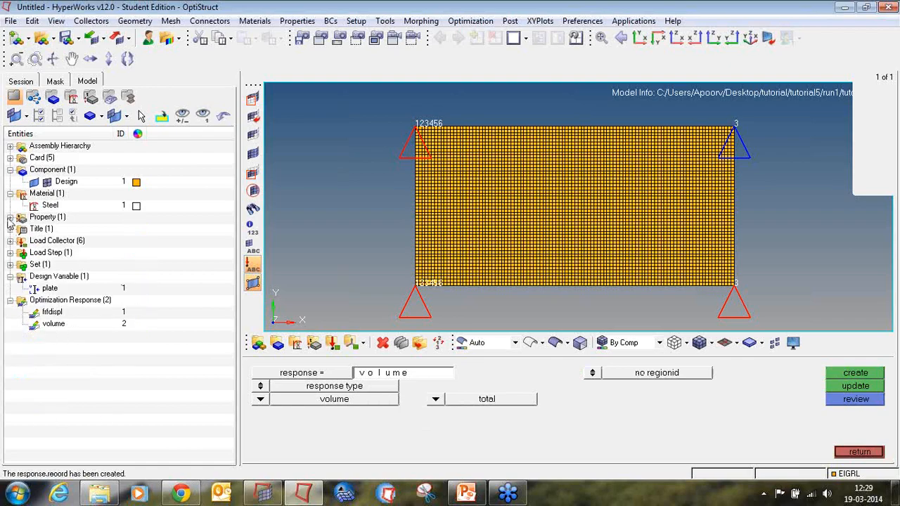
click(10, 193)
click(11, 170)
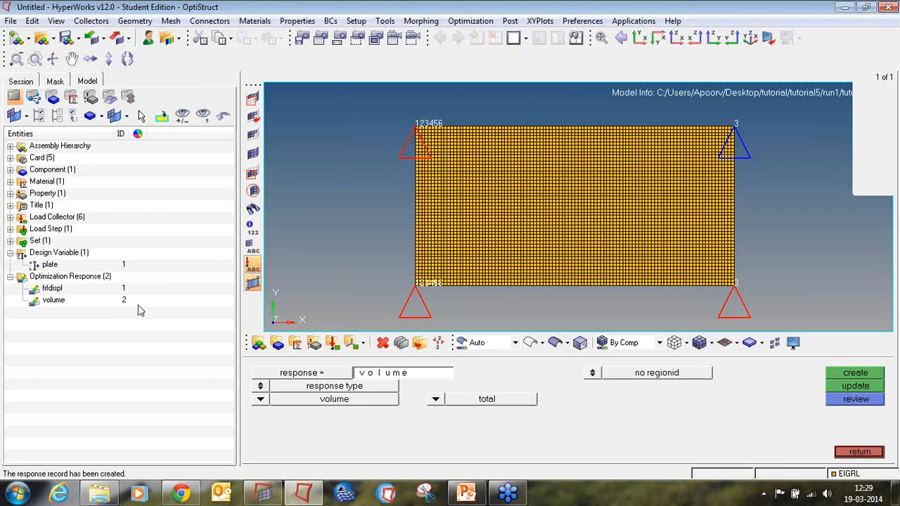
Start a design constraint named constr on the frfdispl response.
click(859, 452)
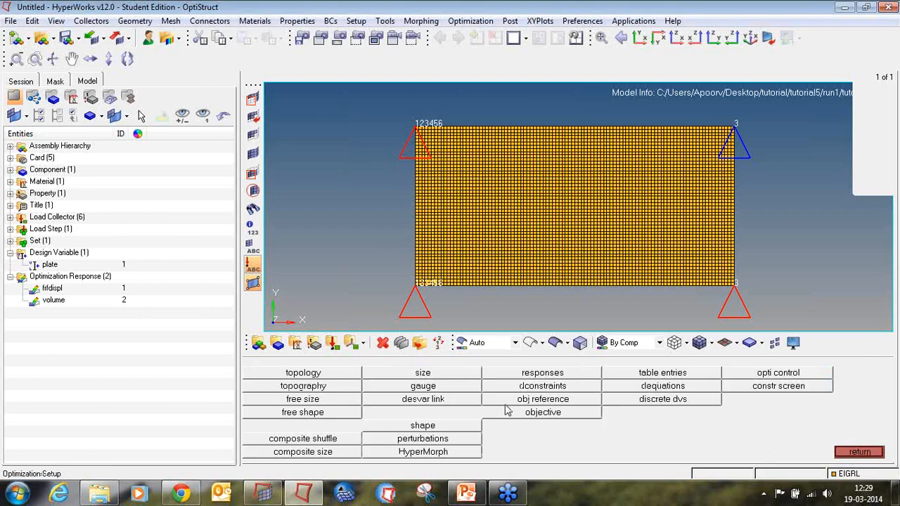
click(545, 388)
click(416, 376)
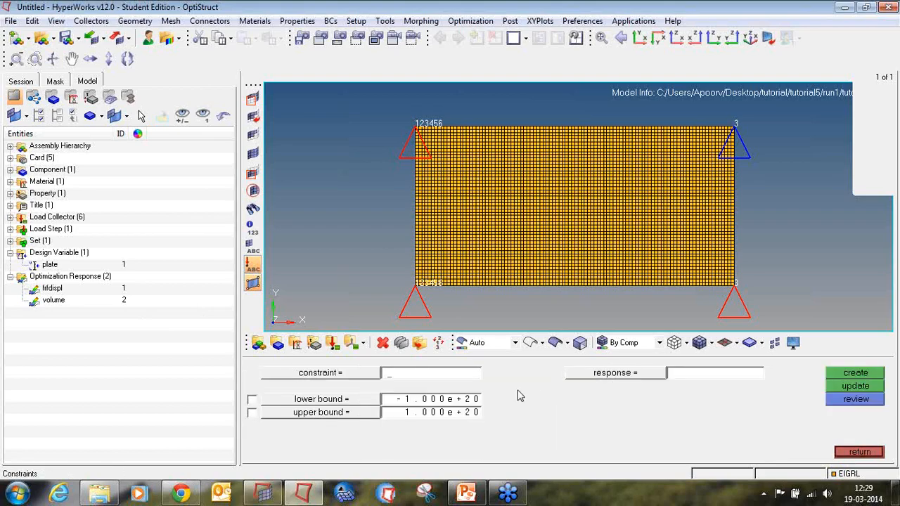
text(consir)
click(580, 383)
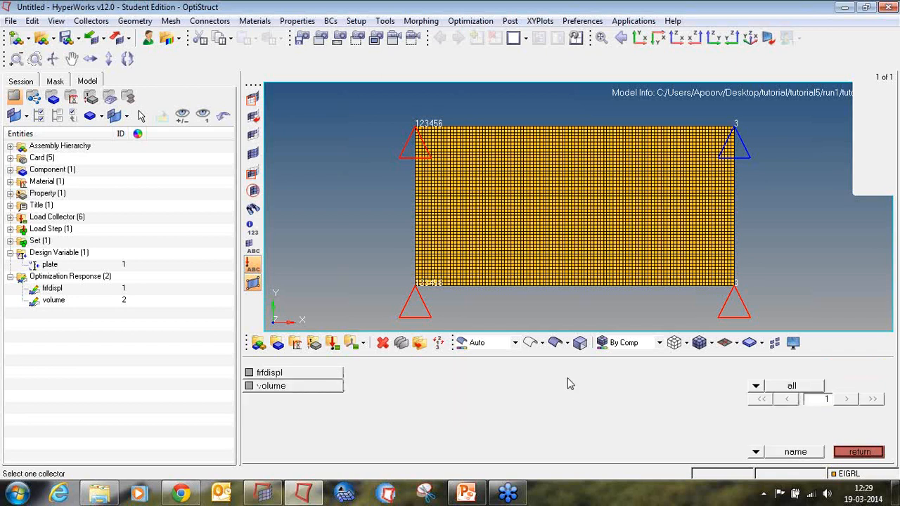
click(303, 372)
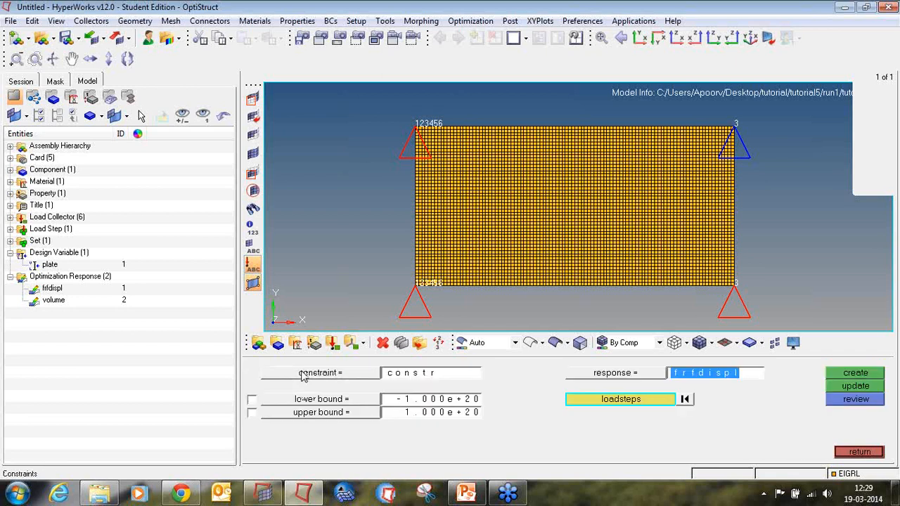
Give the constr constraint an upper bound of 600 on load step subcase1 and create it.
click(252, 414)
click(423, 416)
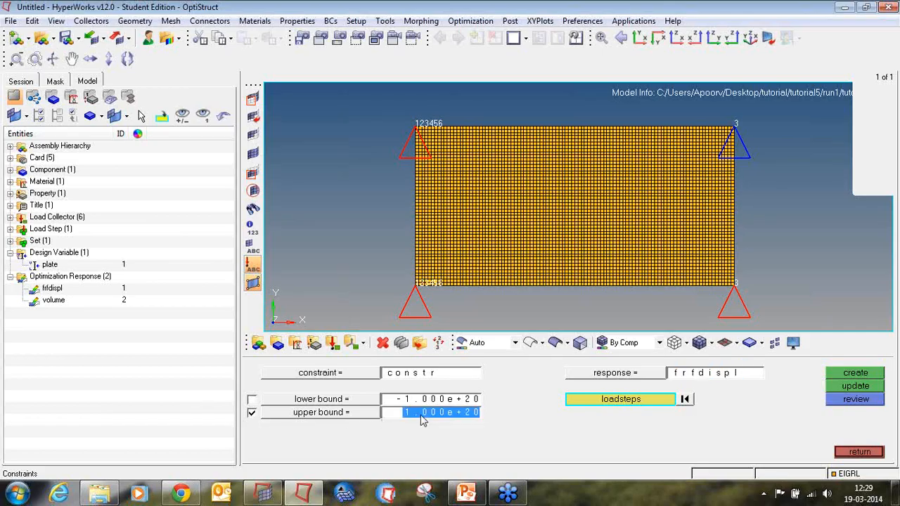
text(600)
key(Return)
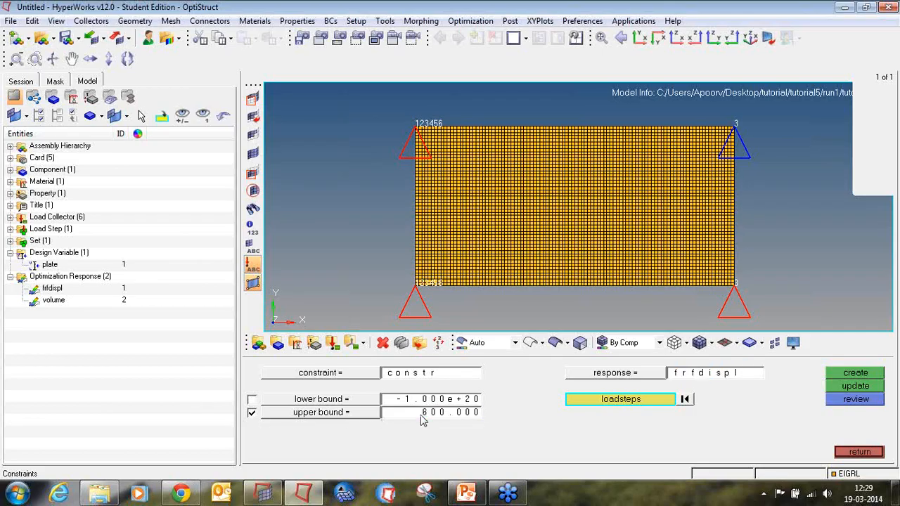
click(660, 400)
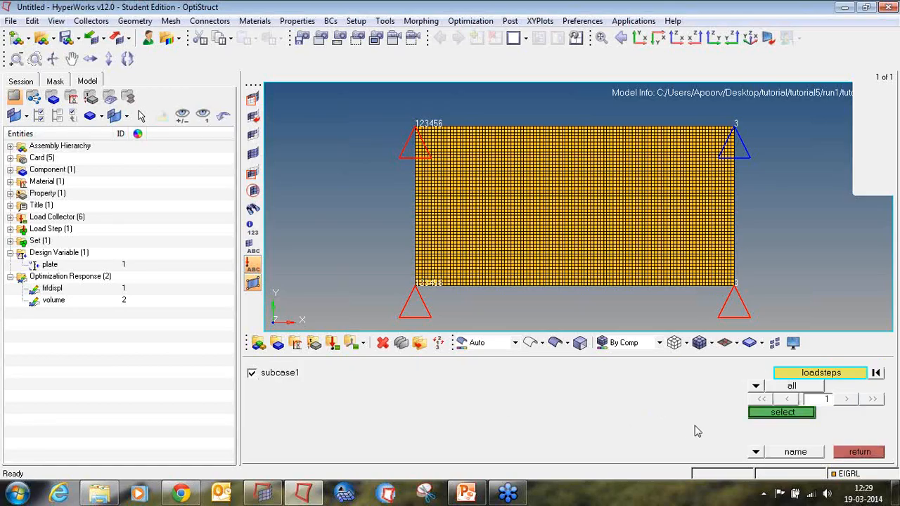
click(760, 415)
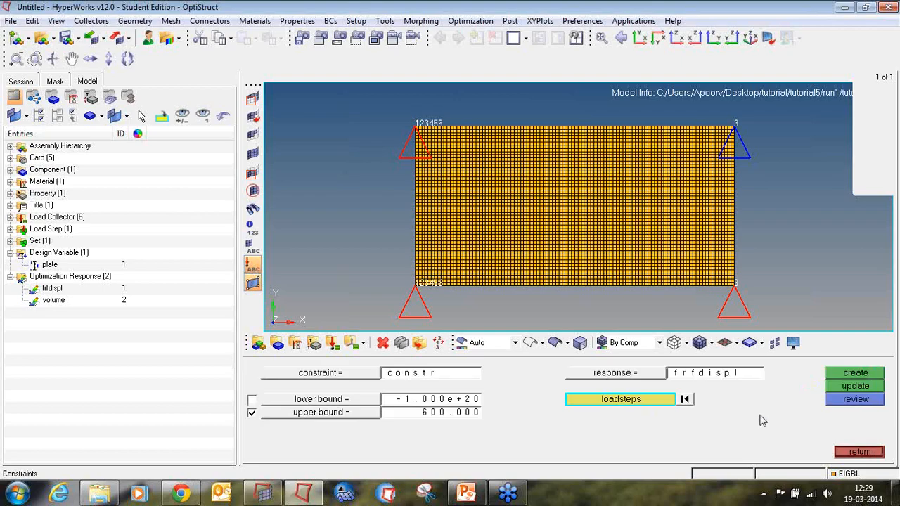
click(851, 374)
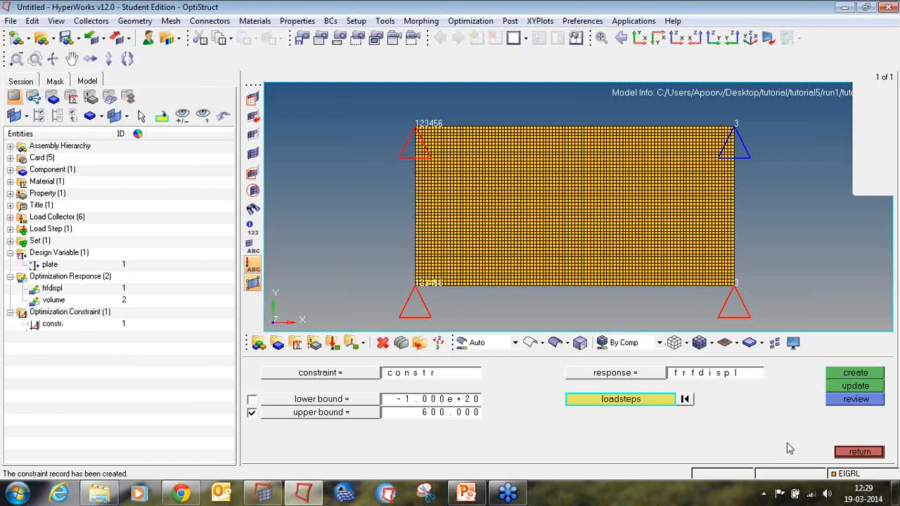
Create an objective that minimizes the volume response.
click(843, 454)
click(514, 414)
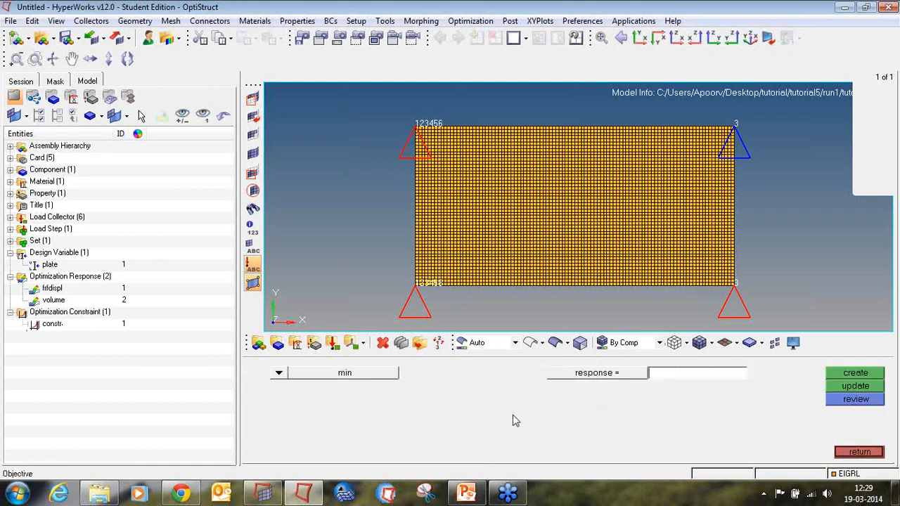
click(555, 376)
click(302, 394)
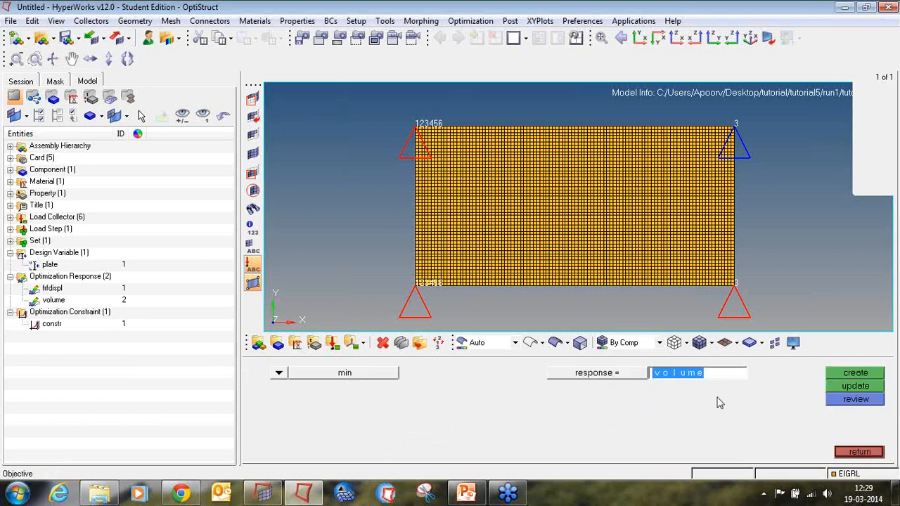
click(830, 376)
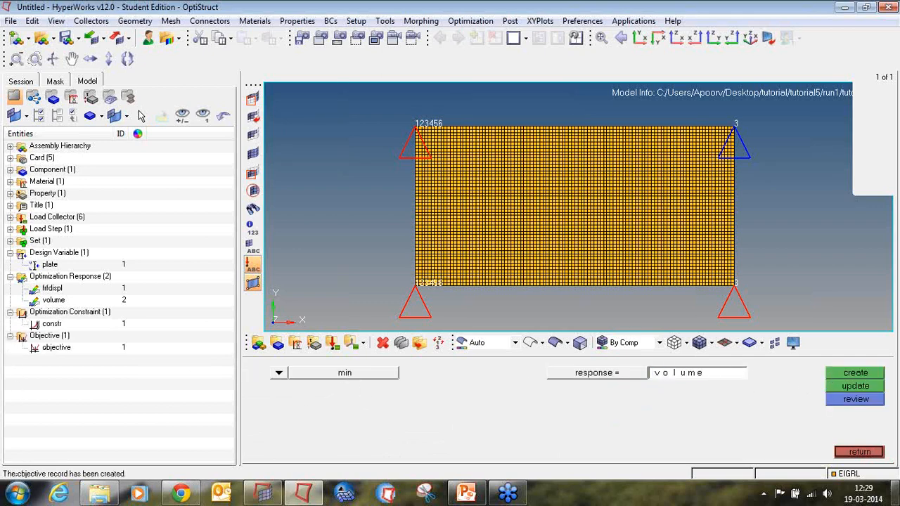
click(859, 452)
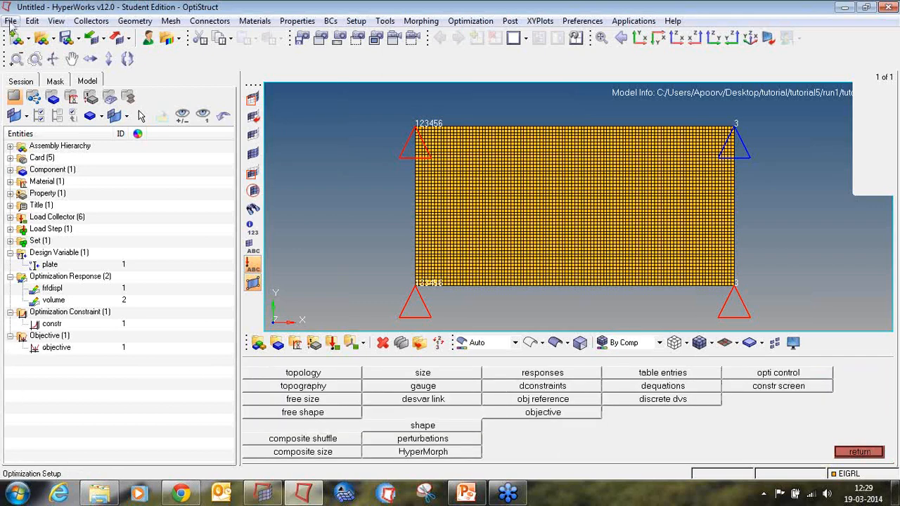
Save the model as tutorial5_1 in the run1 folder.
click(11, 21)
mouse_move(57, 91)
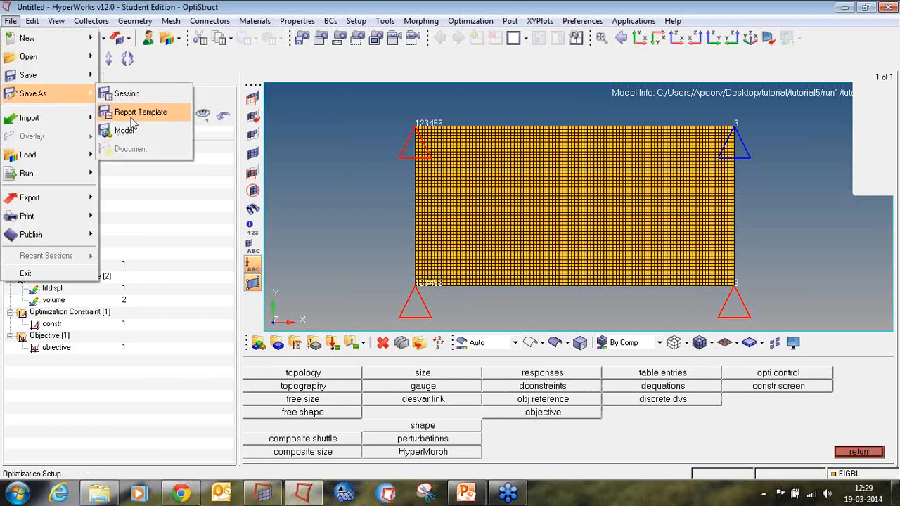
click(125, 131)
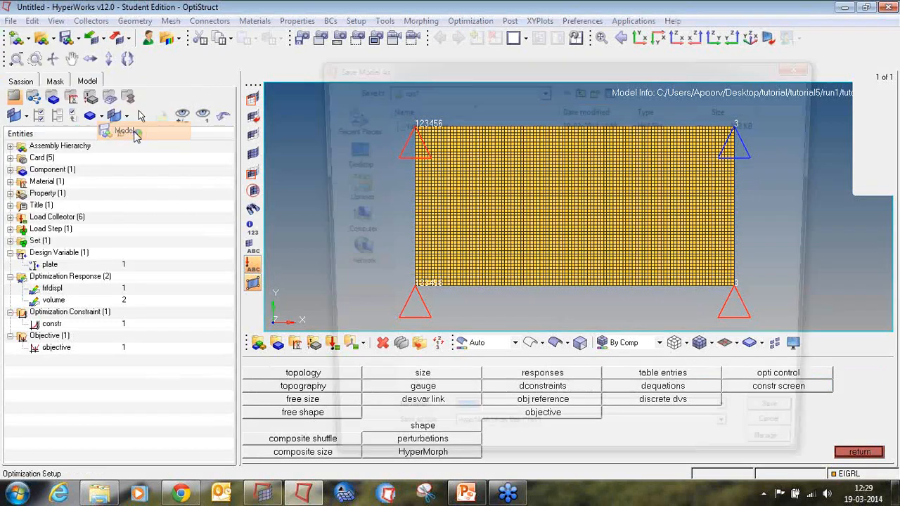
click(507, 425)
text(_1)
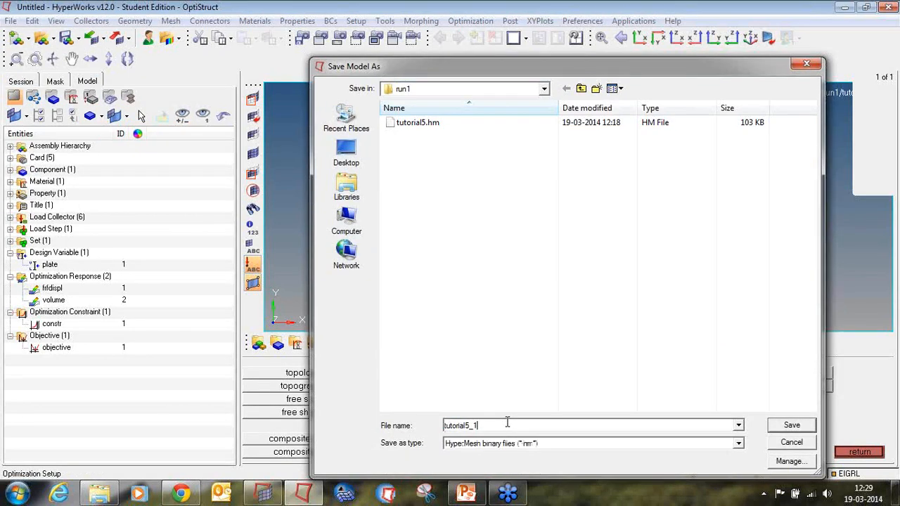
key(Return)
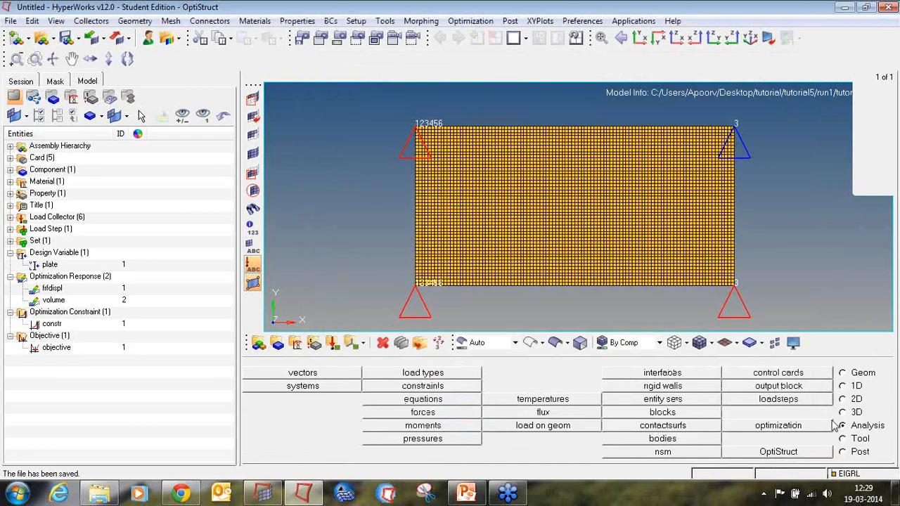
Launch an OptiStruct run of tutorial5_1.fem with the run option set to optimization.
click(812, 453)
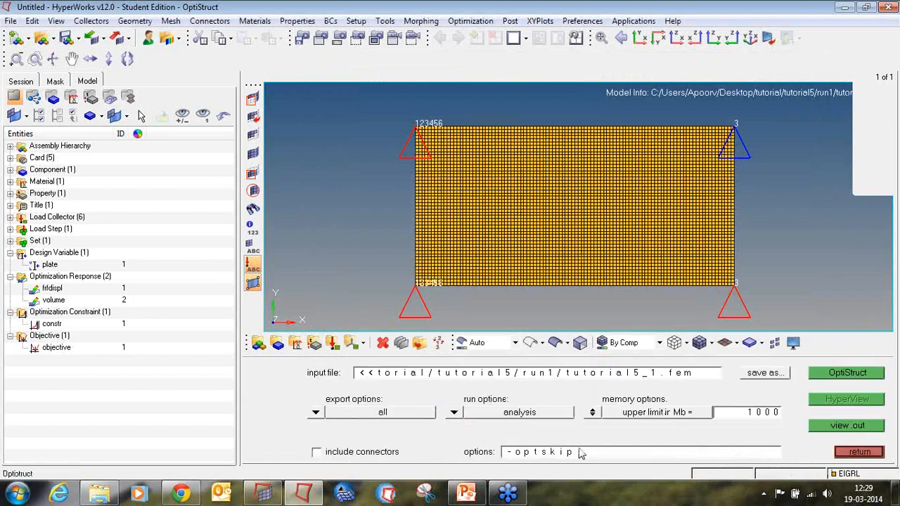
click(318, 412)
click(318, 412)
click(454, 412)
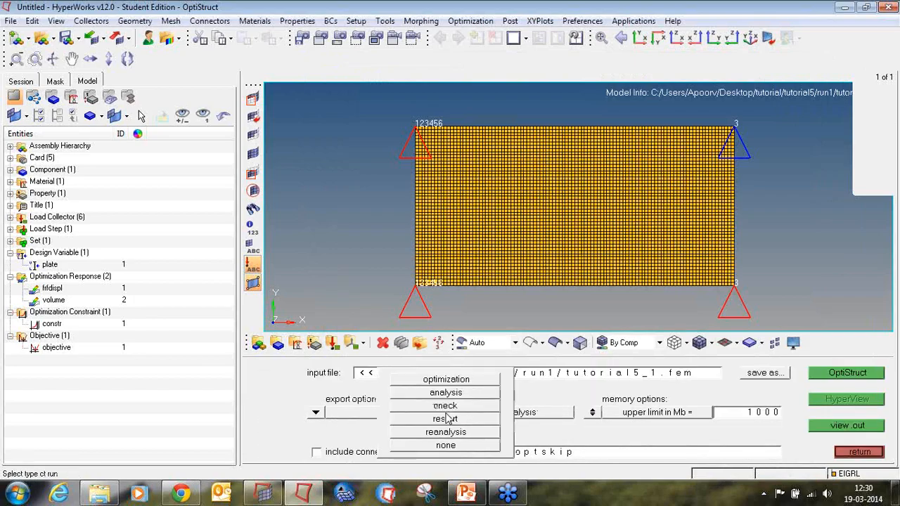
click(446, 380)
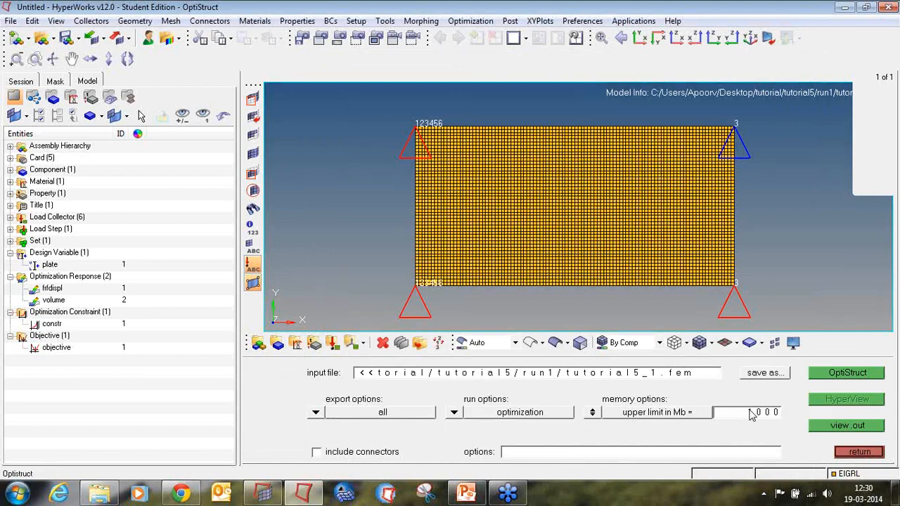
click(831, 372)
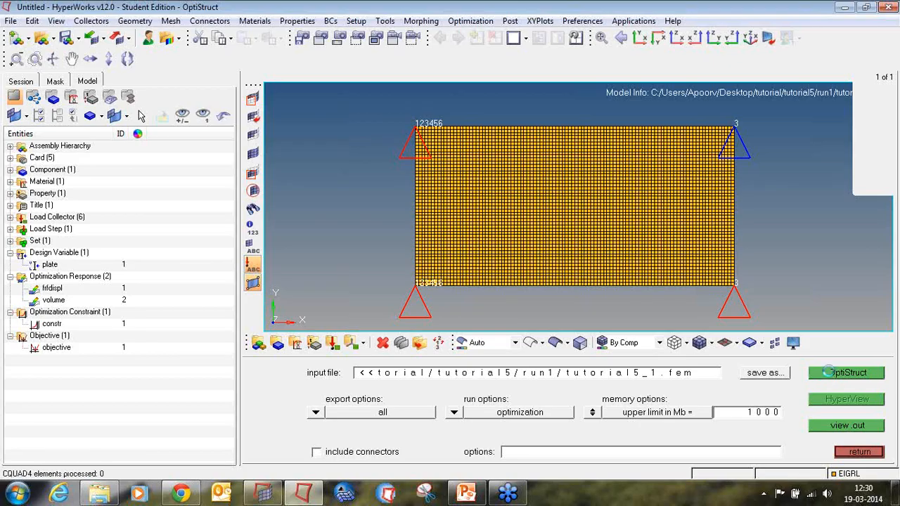
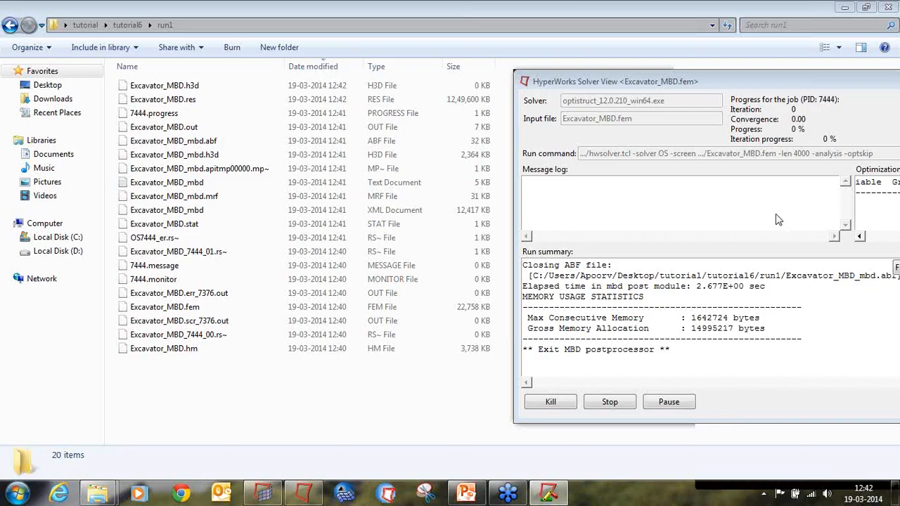
click(468, 493)
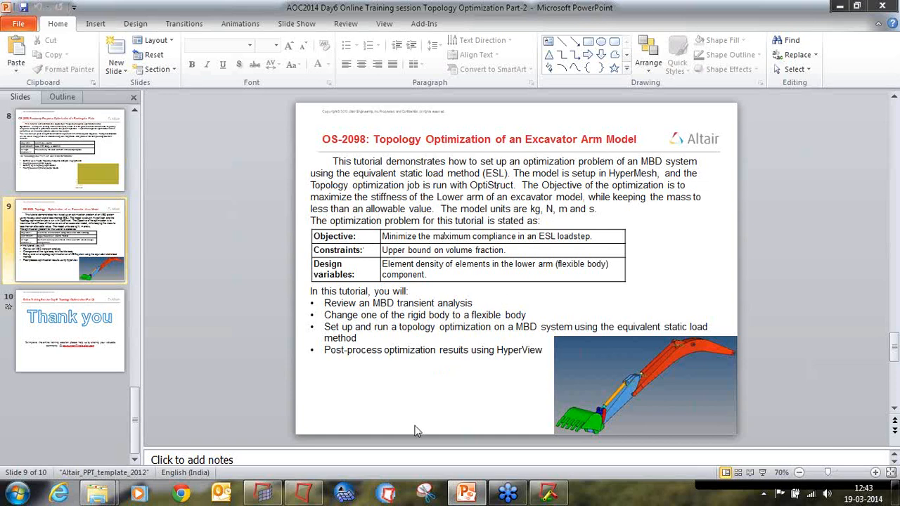
click(263, 495)
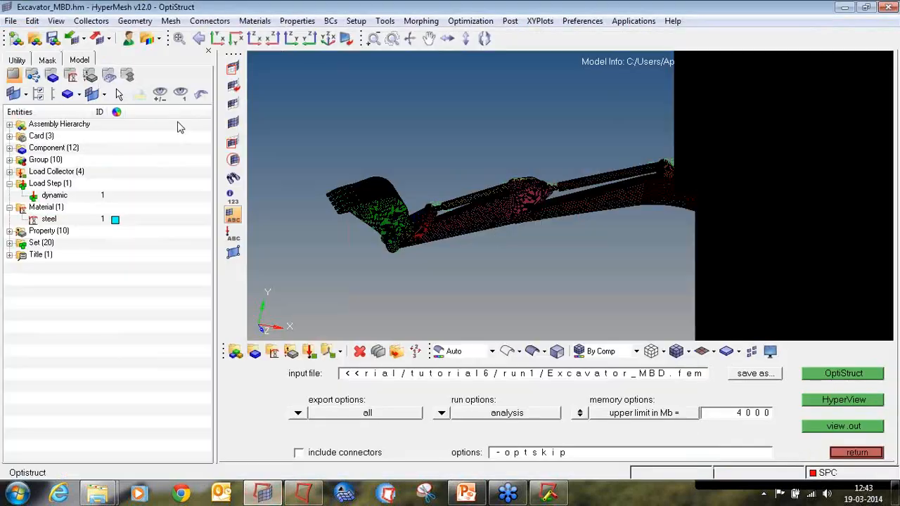
ctrl+right_drag(593, 199, 490, 190)
ctrl+scroll(485, 190, down, 3)
ctrl+drag(486, 190, 480, 217)
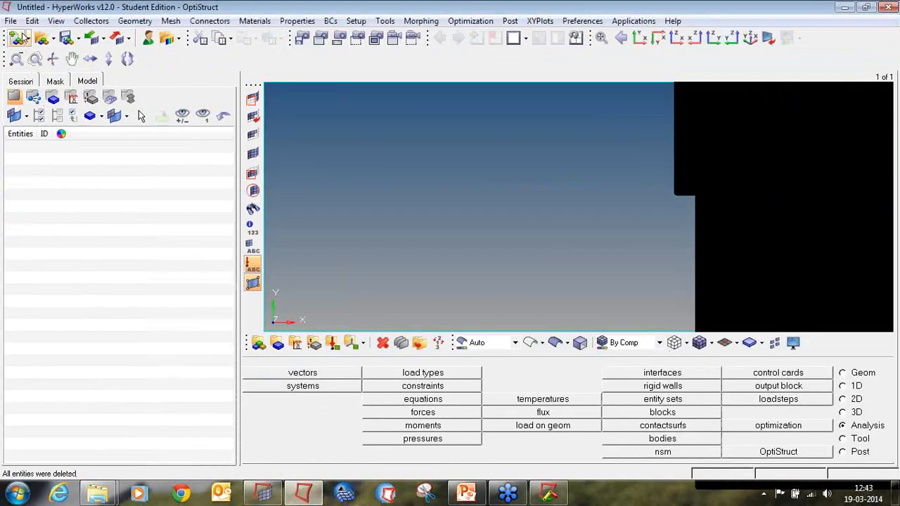
click(21, 37)
click(361, 156)
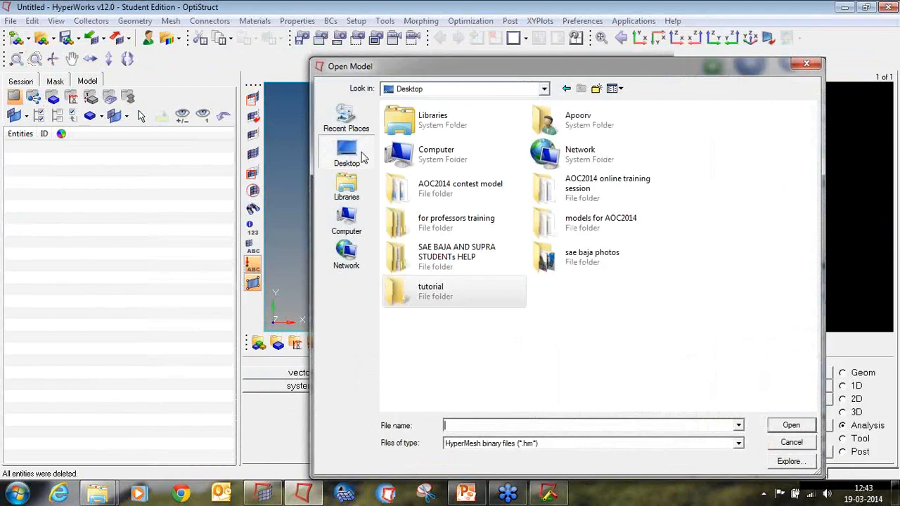
double_click(430, 289)
click(443, 176)
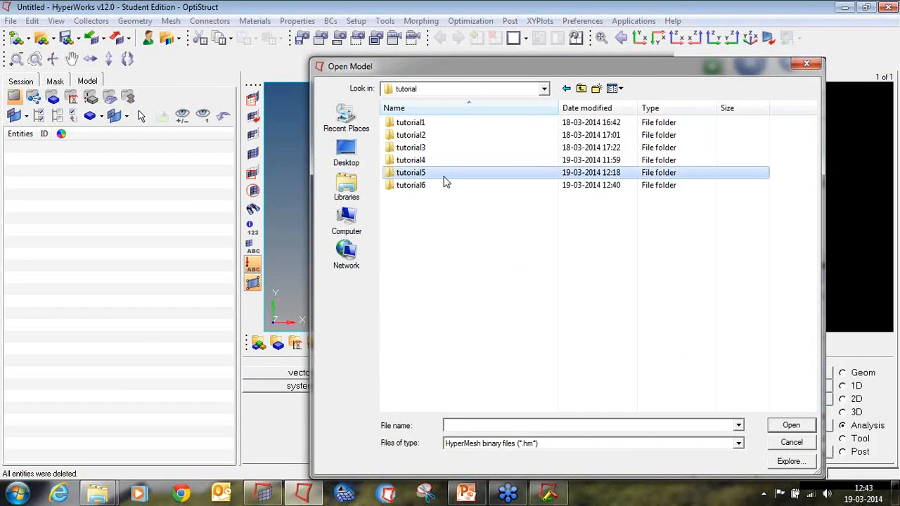
double_click(444, 176)
double_click(415, 123)
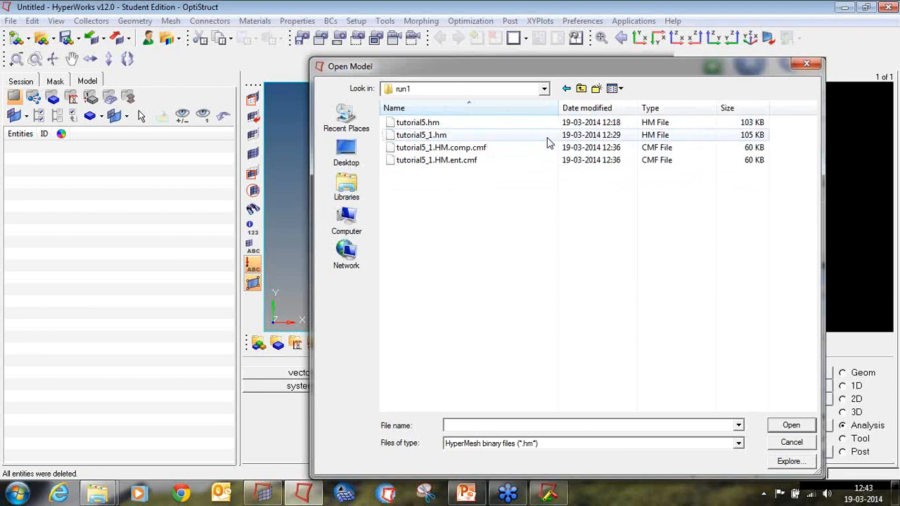
click(806, 64)
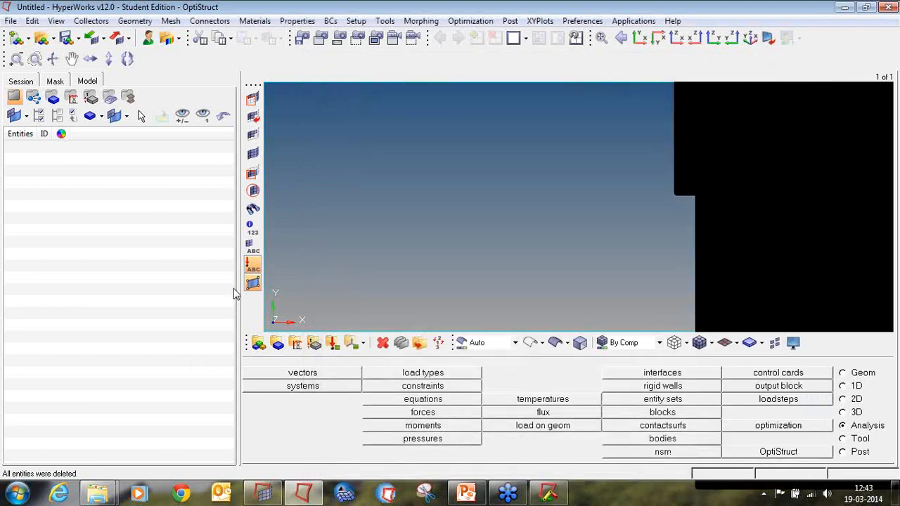
Open the model tutorial5_1.hm from the tutorial5 run1 folder.
click(304, 494)
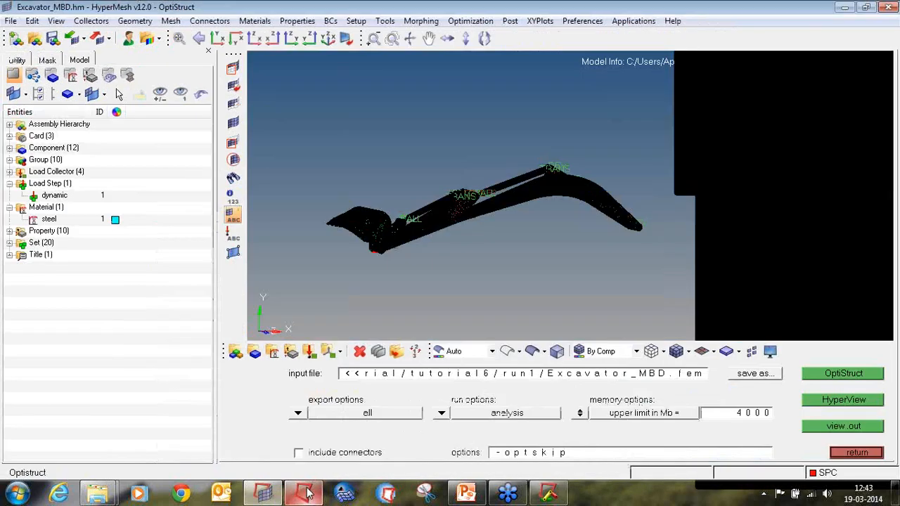
click(304, 494)
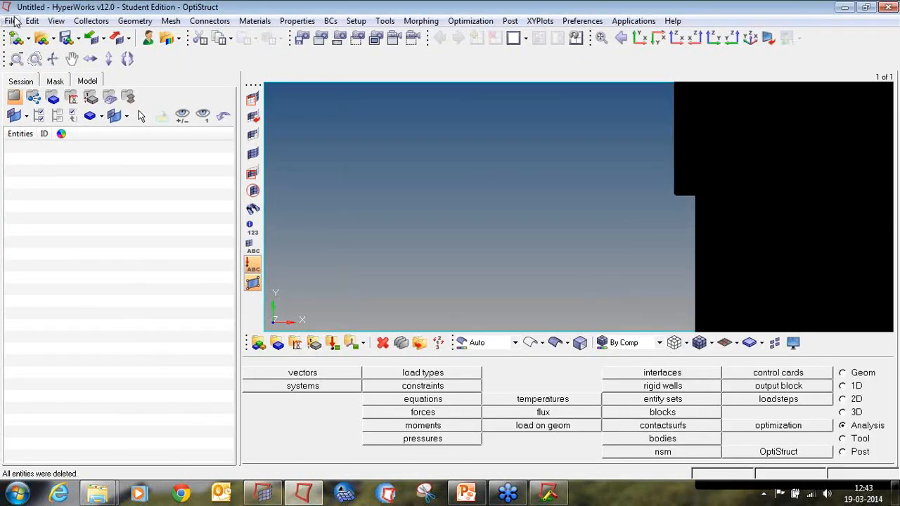
click(12, 21)
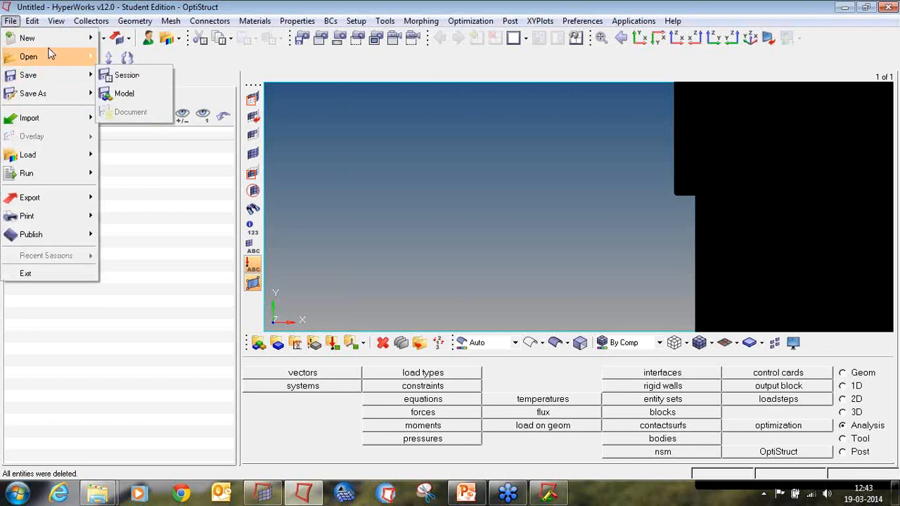
click(124, 91)
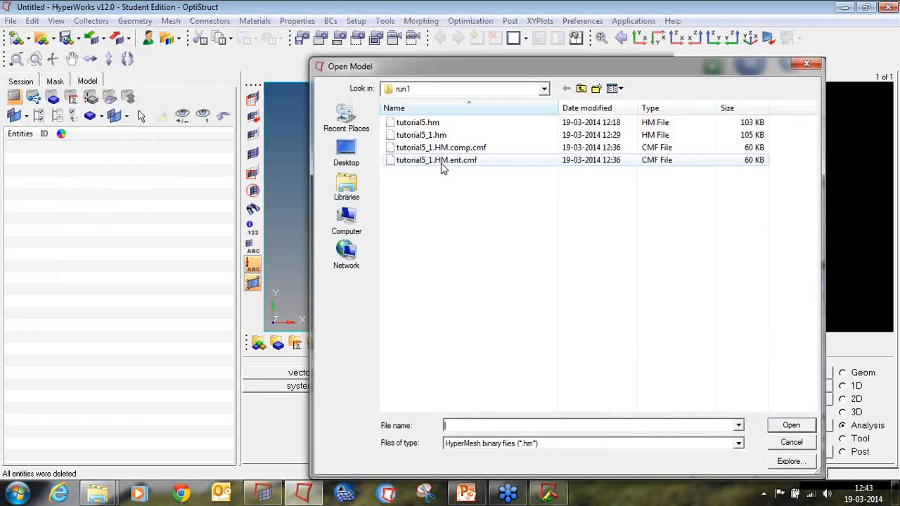
click(443, 137)
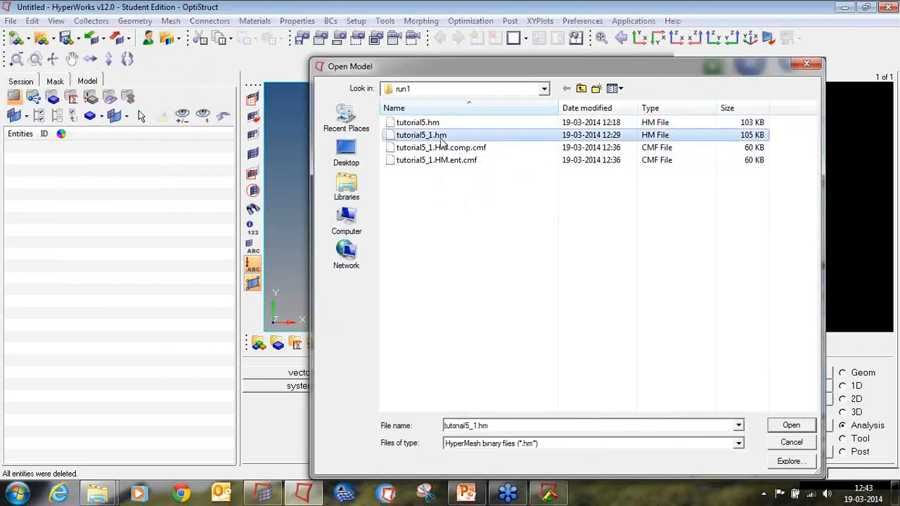
double_click(442, 137)
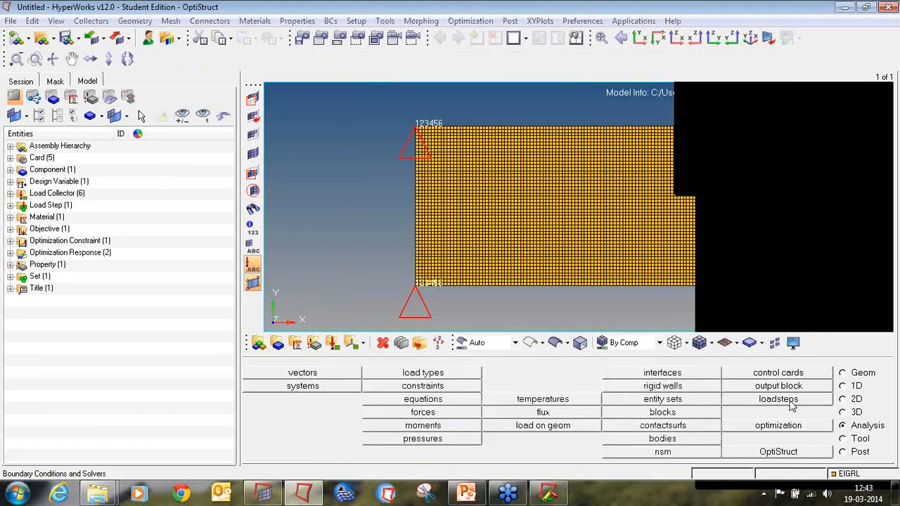
Launch HyperView from the Altair HyperWorks 12.0 (64-bit) program group and close its message log.
click(819, 451)
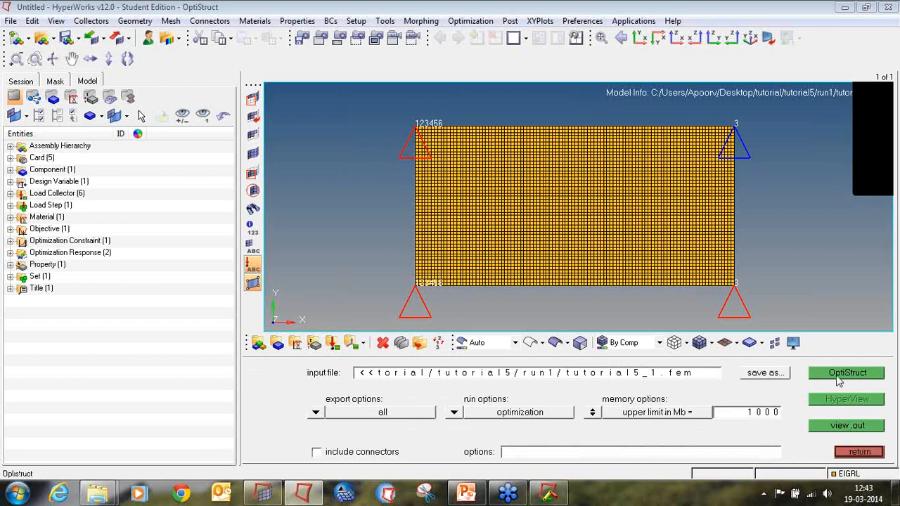
click(858, 452)
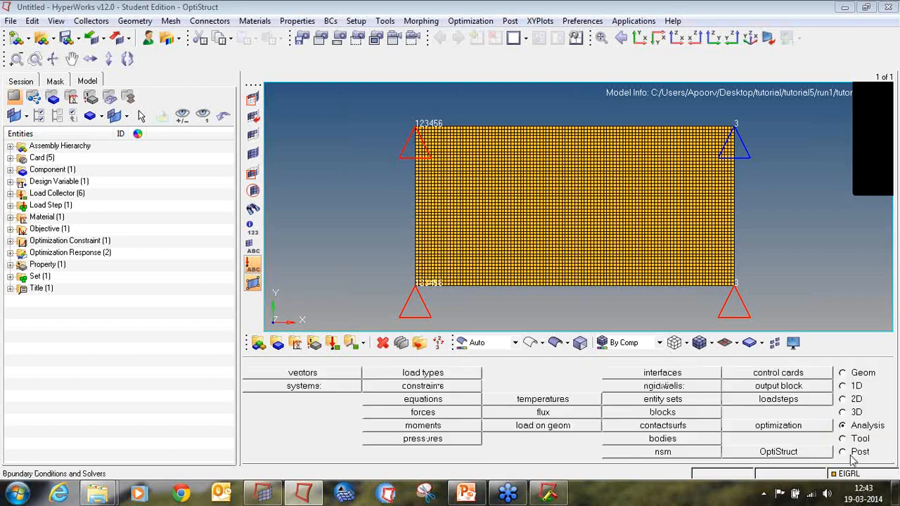
click(17, 494)
click(50, 434)
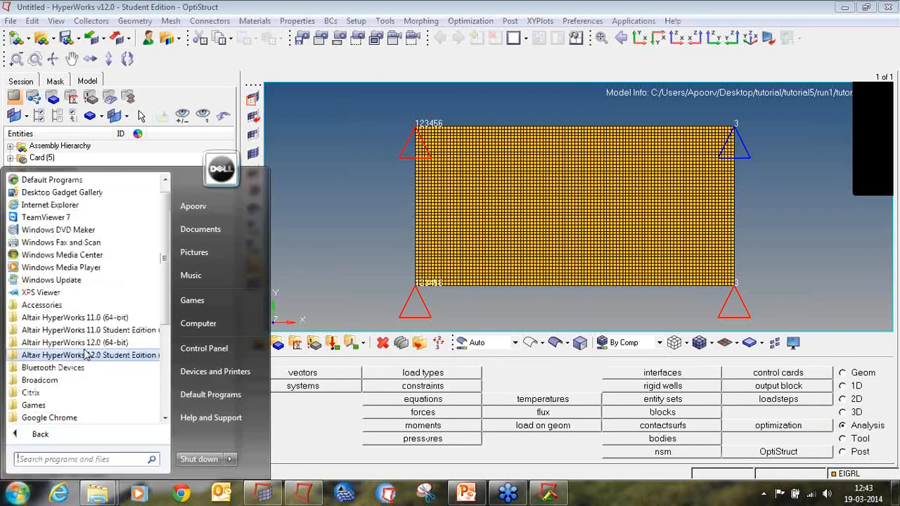
click(90, 343)
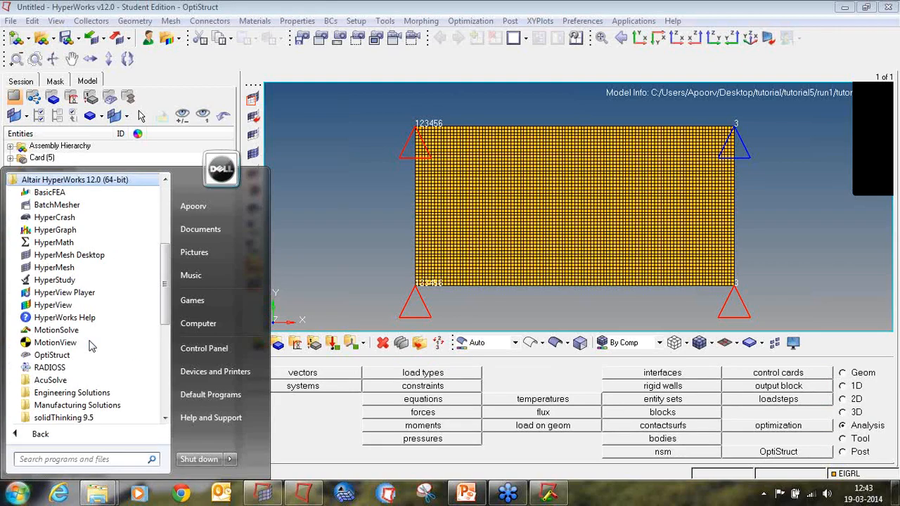
click(82, 309)
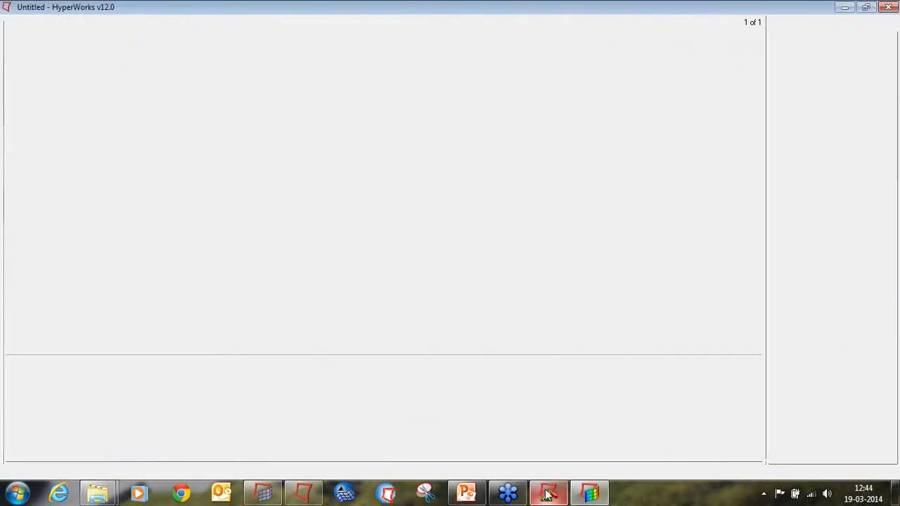
click(548, 494)
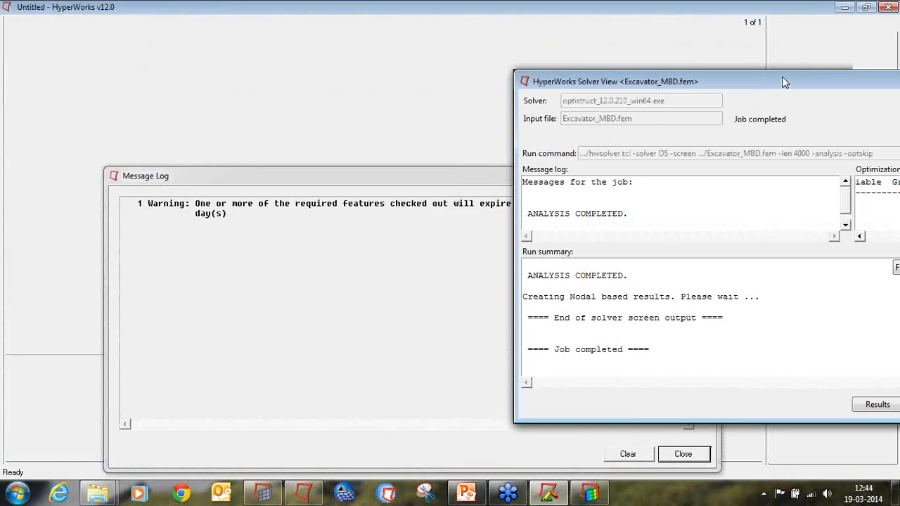
click(449, 6)
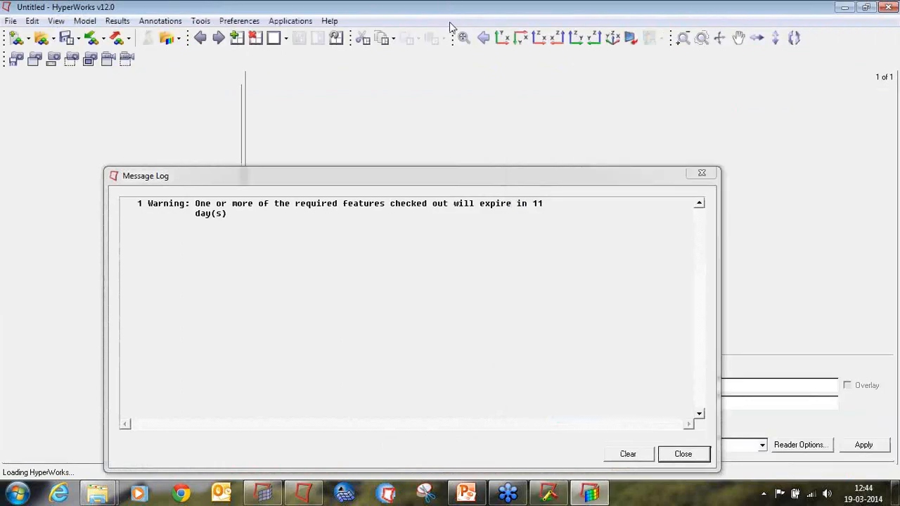
click(701, 173)
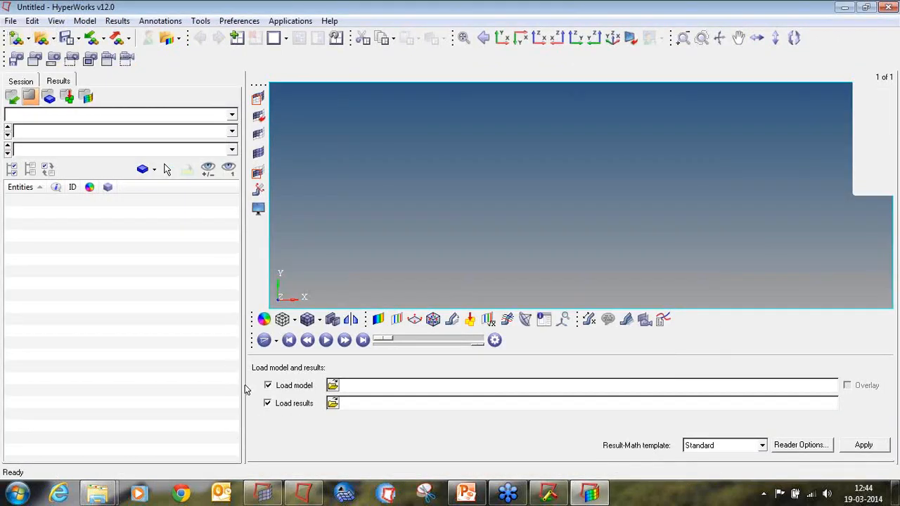
Load tutorial5_1_des.h3d from the tutorial5 run1 folder as both model and results.
click(332, 385)
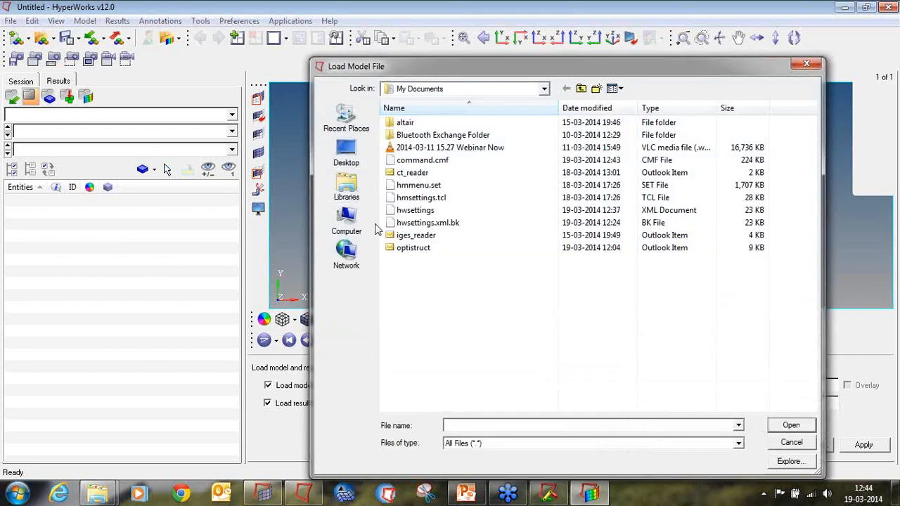
click(346, 186)
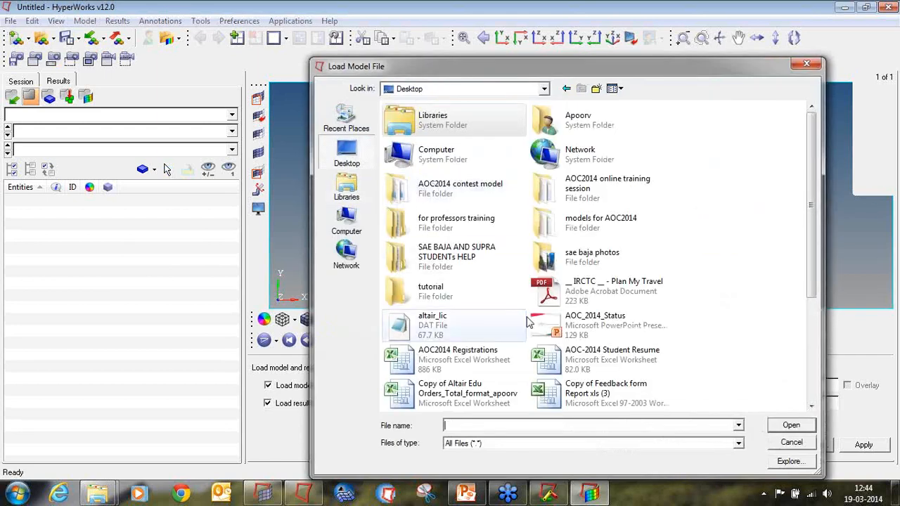
double_click(500, 301)
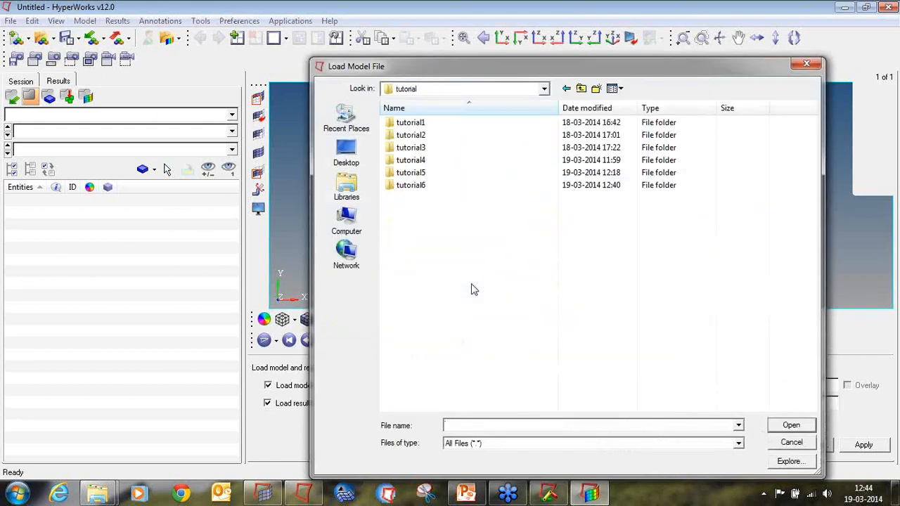
double_click(442, 174)
double_click(441, 127)
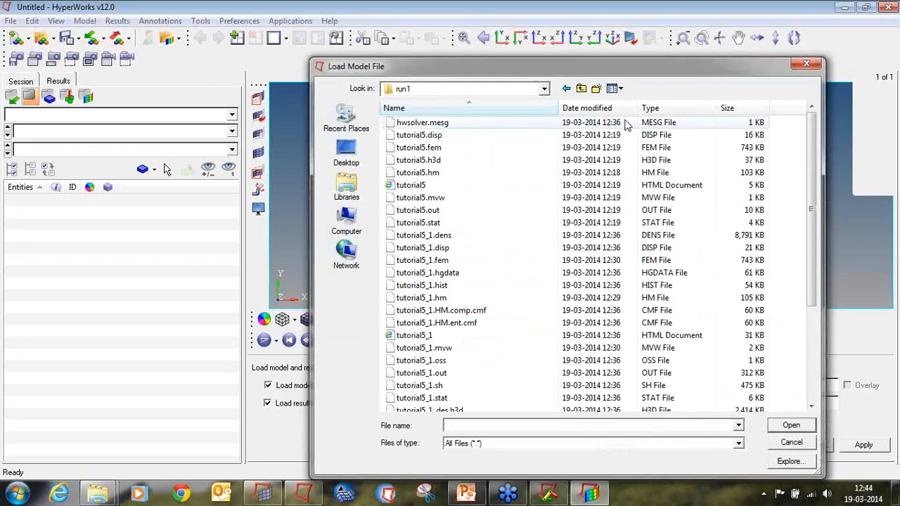
click(650, 107)
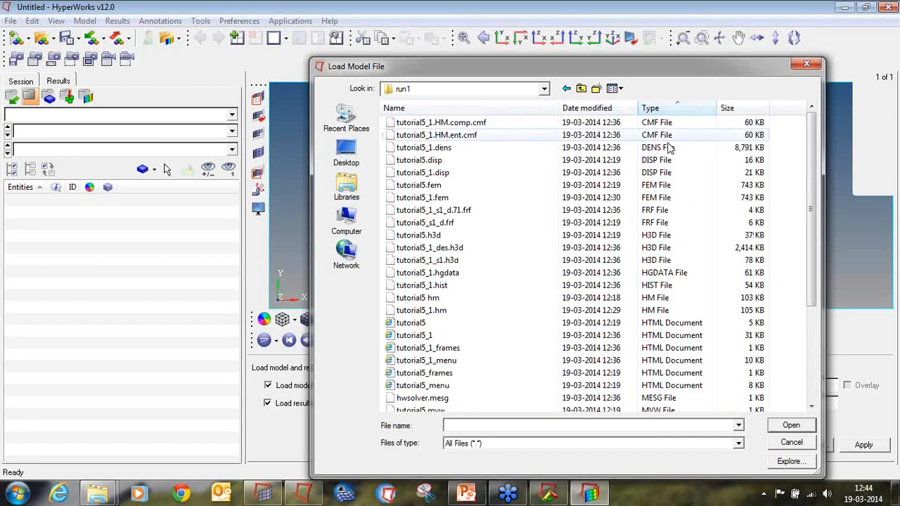
double_click(651, 250)
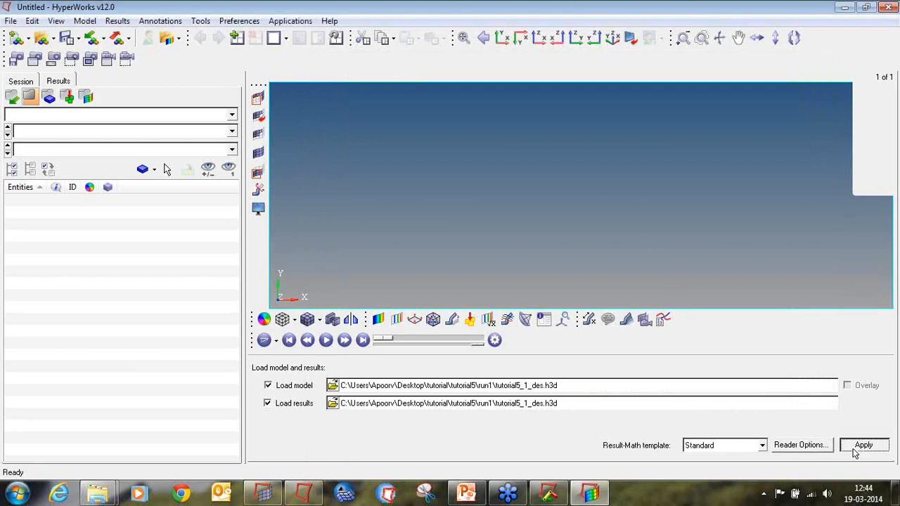
click(857, 448)
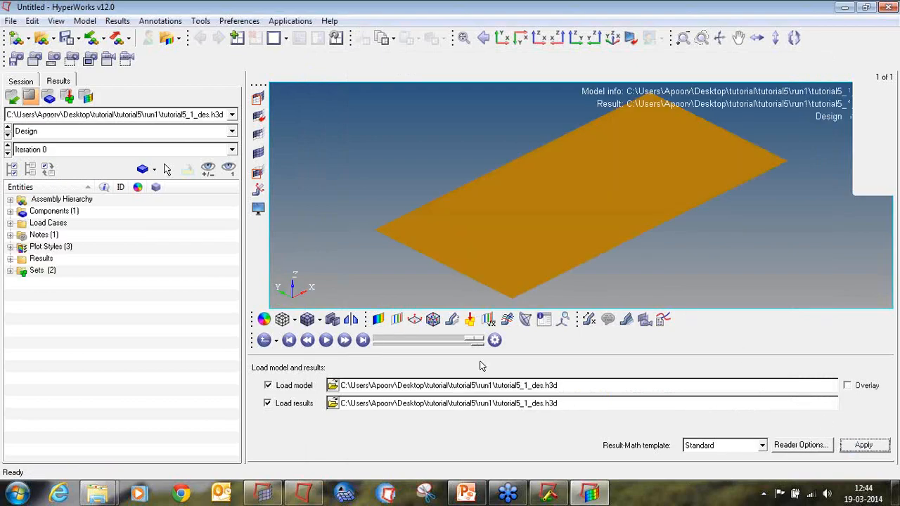
Switch the displayed design results to Iteration 71.
click(58, 149)
scroll(53, 190, down, 20)
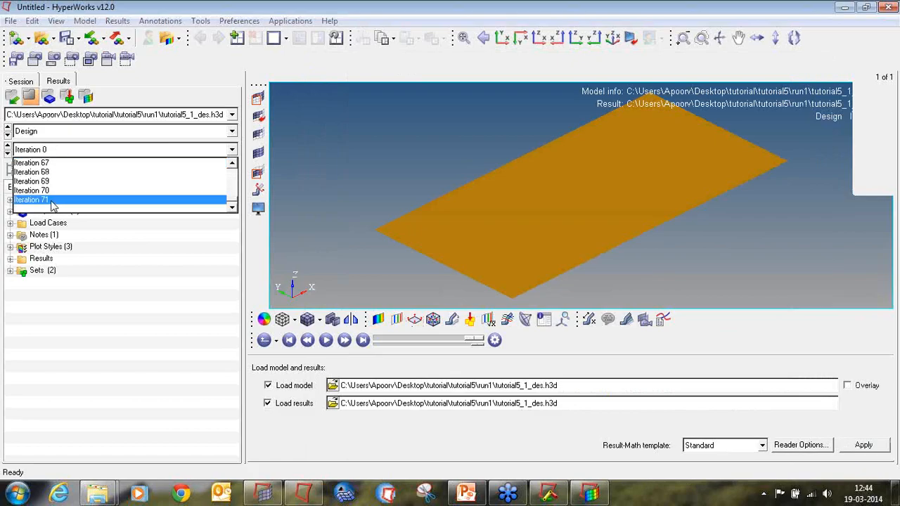
click(53, 200)
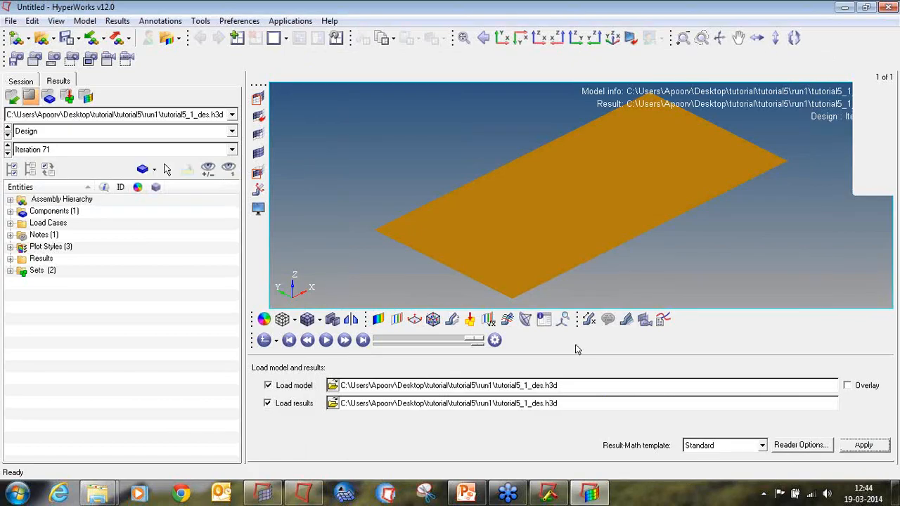
Plot a contour of Element Densities with Simple averaging on the plate.
click(392, 320)
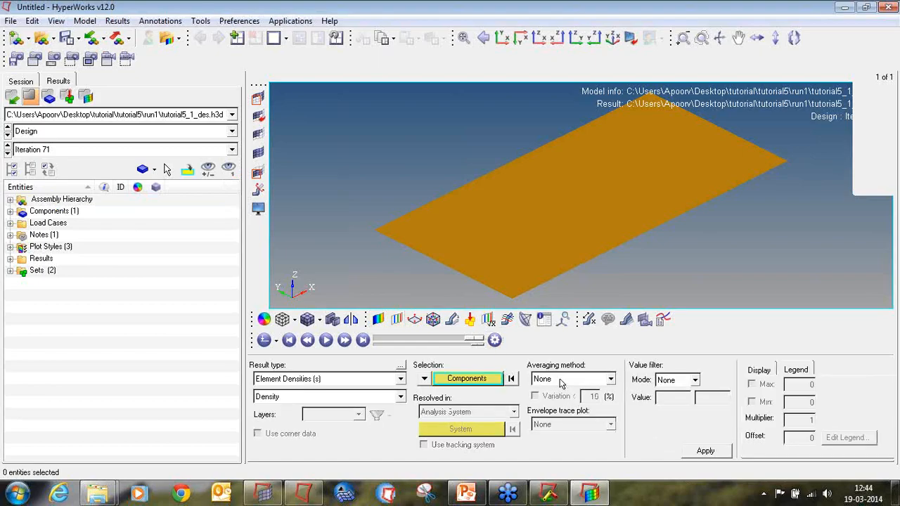
click(561, 380)
click(560, 403)
click(695, 451)
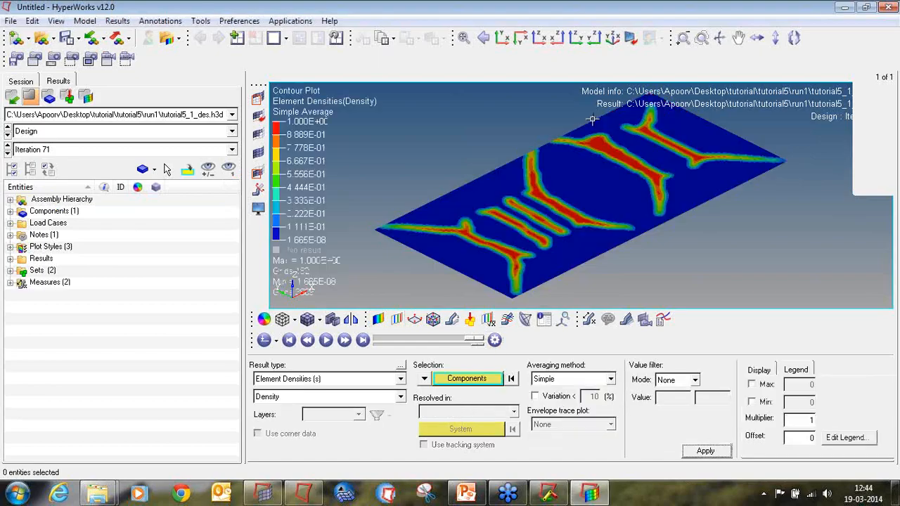
ctrl+drag(763, 201, 634, 256)
ctrl+scroll(655, 256, down, 2)
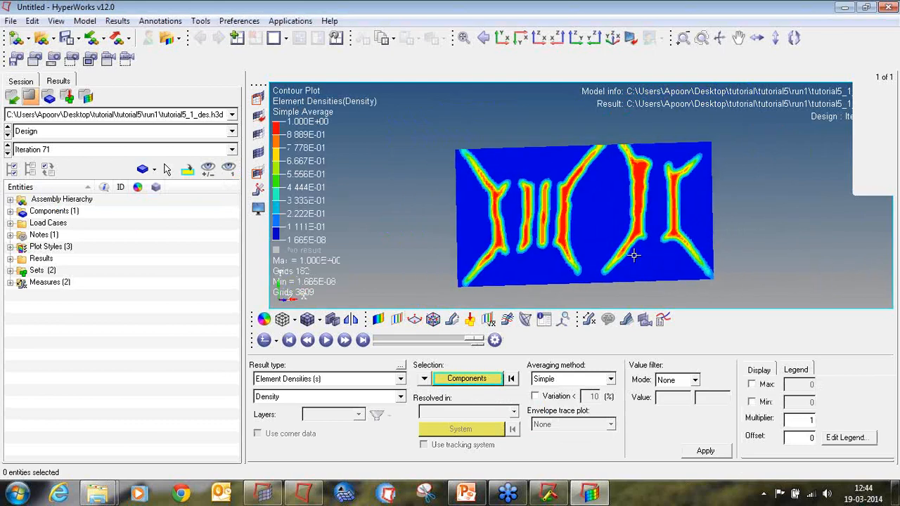
Close HyperView and clear the current model in HyperMesh.
click(889, 8)
click(463, 290)
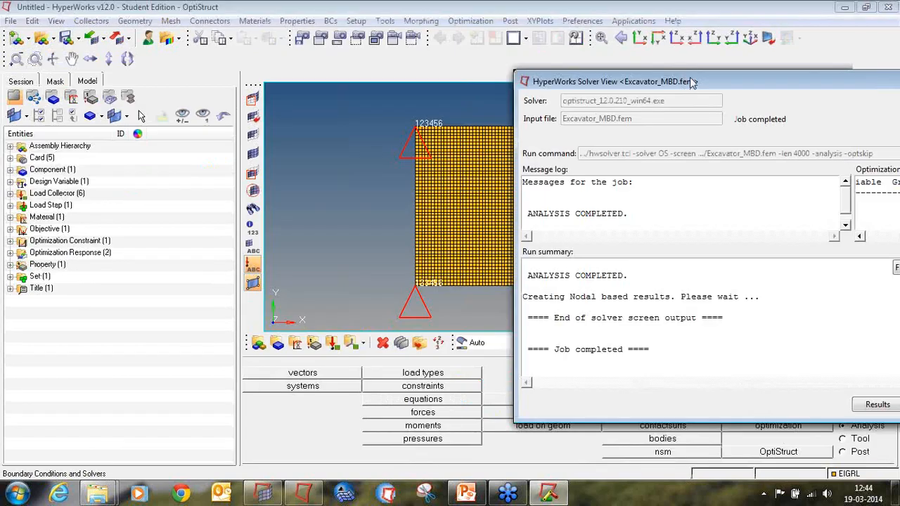
click(14, 37)
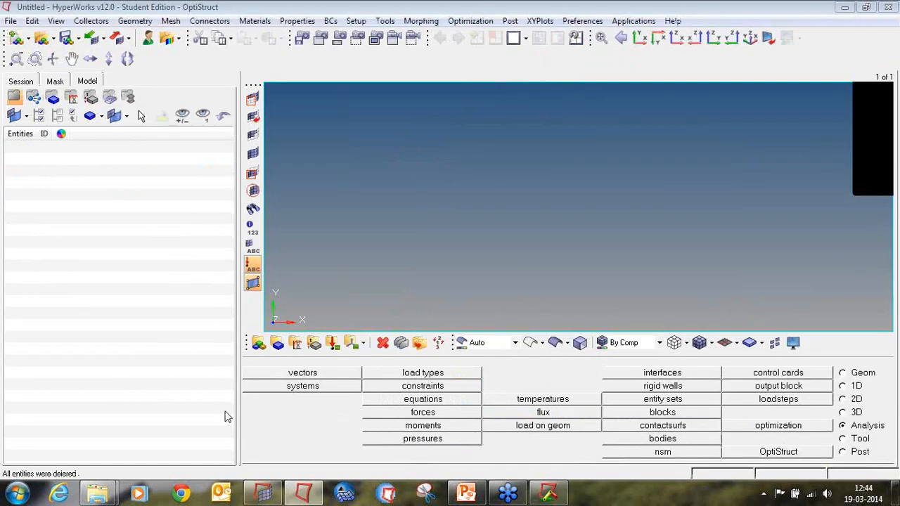
Switch to the Excavator_MBD session and open its completed solver results in HyperView.
click(264, 493)
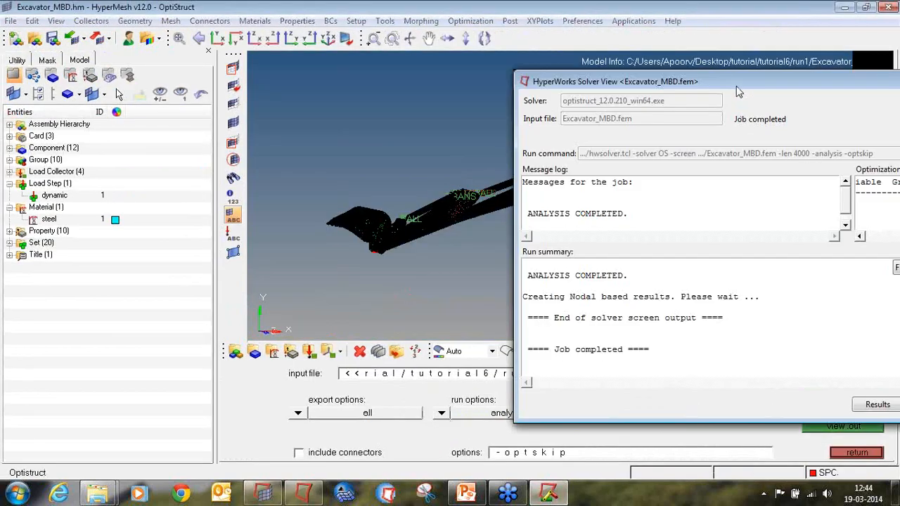
drag(737, 90, 327, 120)
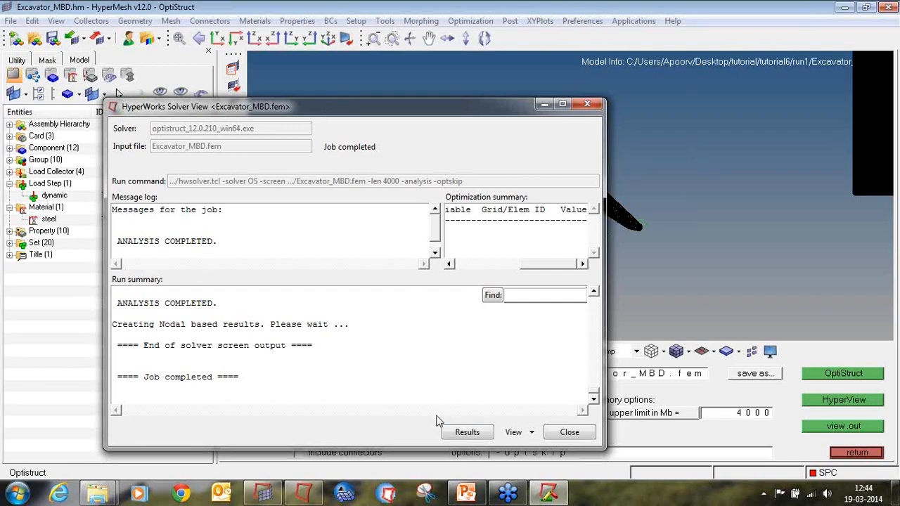
click(571, 433)
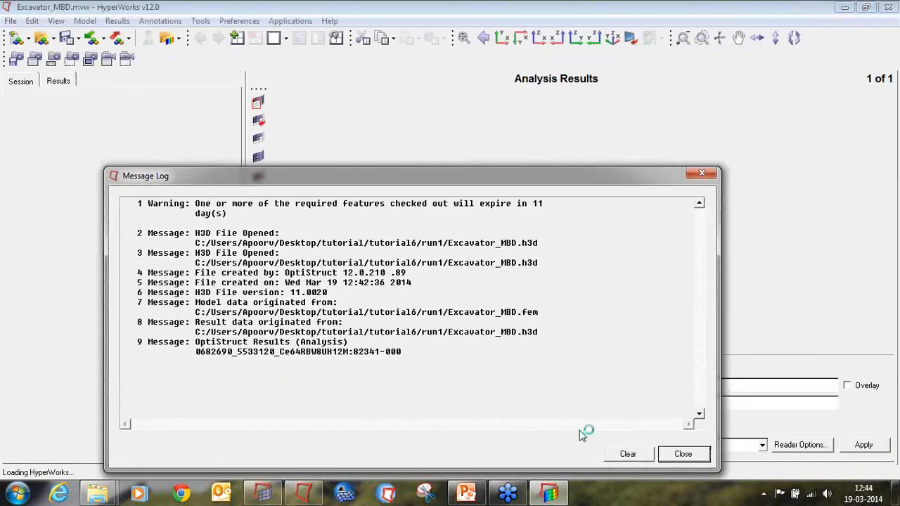
click(702, 173)
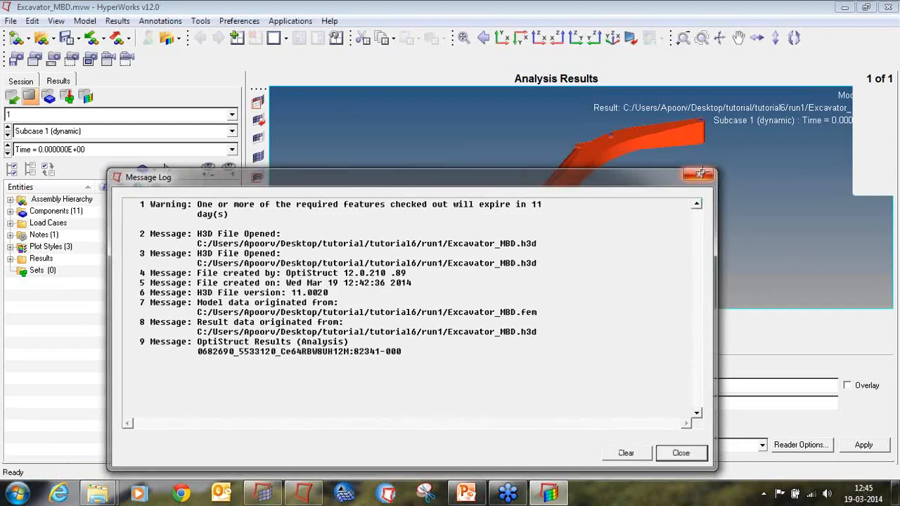
Examine the animated excavator motion results, then close HyperView without saving the session.
click(327, 341)
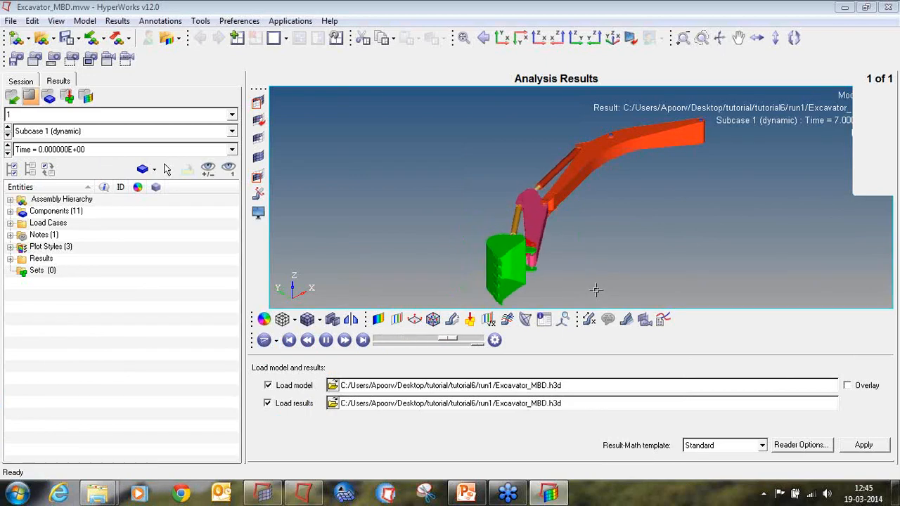
mouse_move(688, 146)
ctrl+mouse_down()
mouse_move(709, 223)
mouse_move(568, 230)
mouse_move(734, 243)
mouse_move(615, 264)
ctrl+mouse_up()
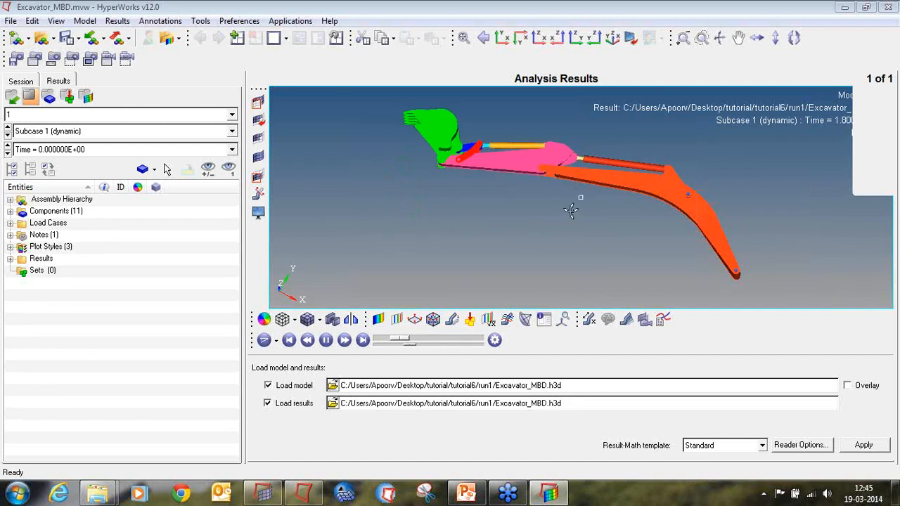
ctrl+drag(571, 209, 598, 145)
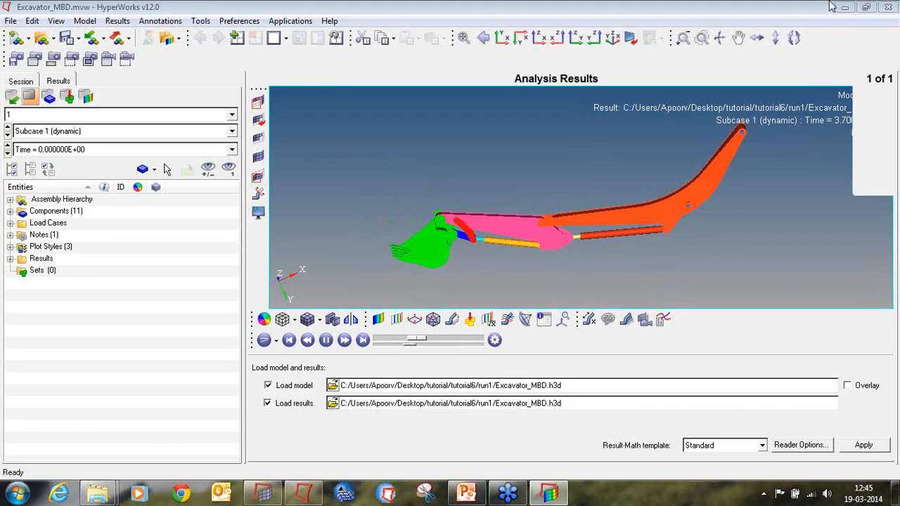
click(889, 7)
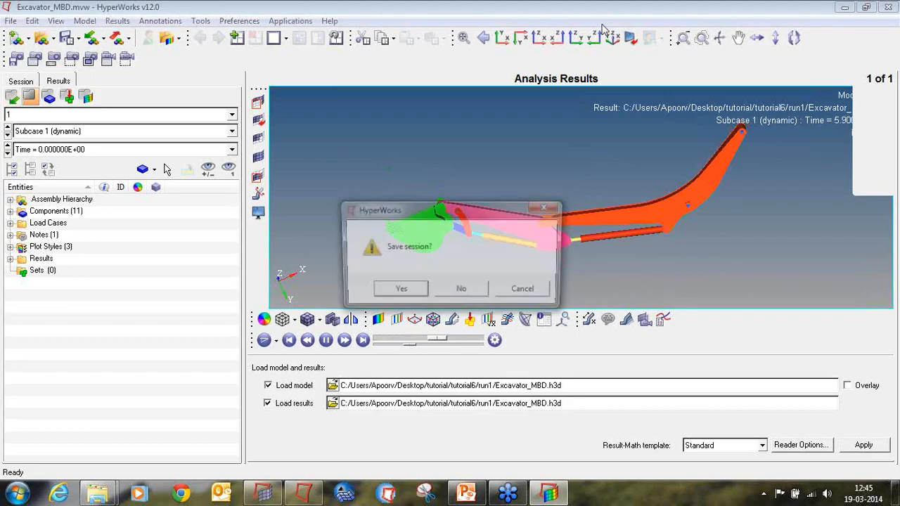
click(483, 293)
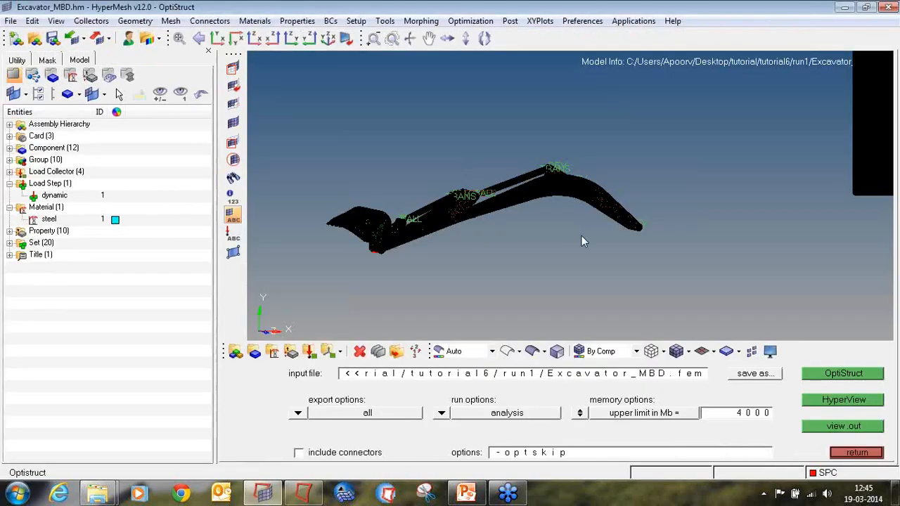
Isolate the Lower_Arm component and zoom in to inspect its mesh.
ctrl+drag(581, 241, 710, 254)
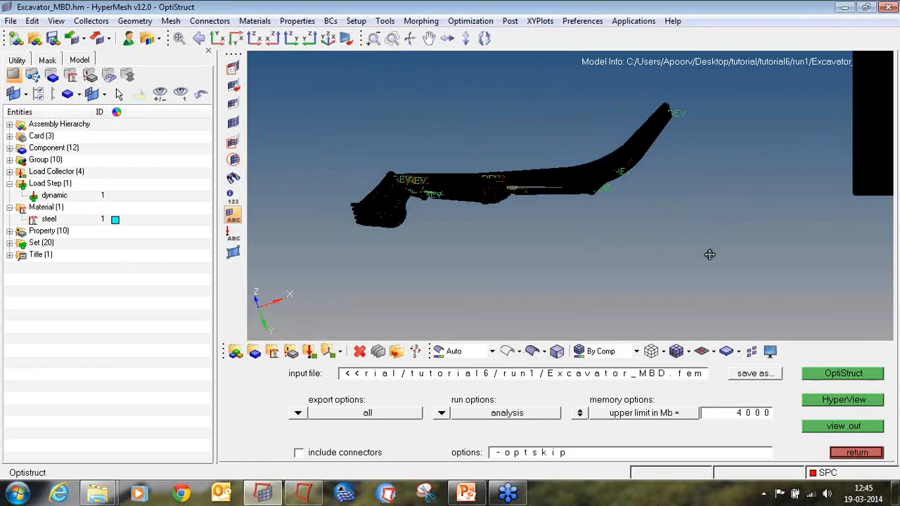
ctrl+right_drag(709, 254, 730, 281)
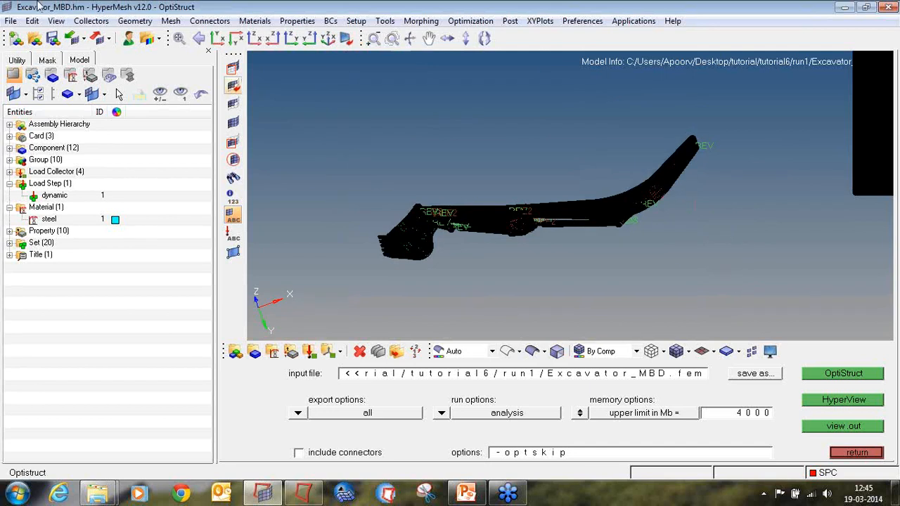
click(9, 148)
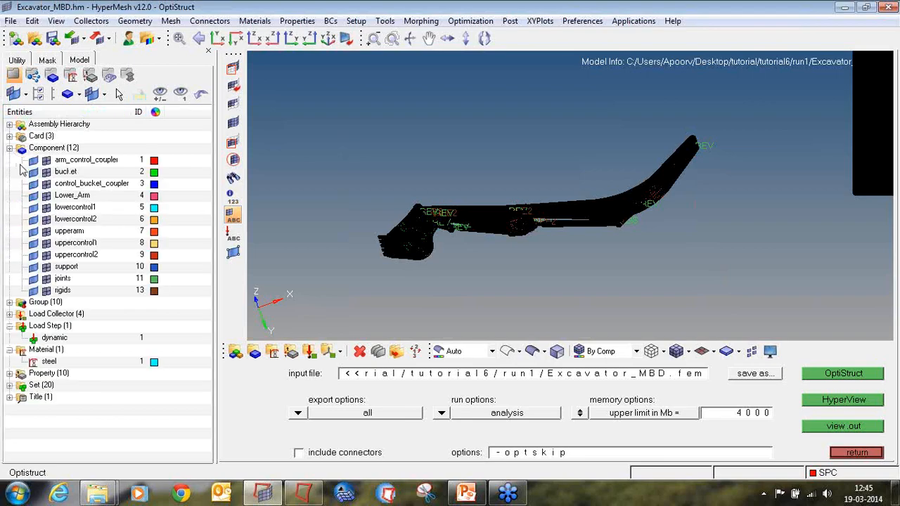
right_click(67, 198)
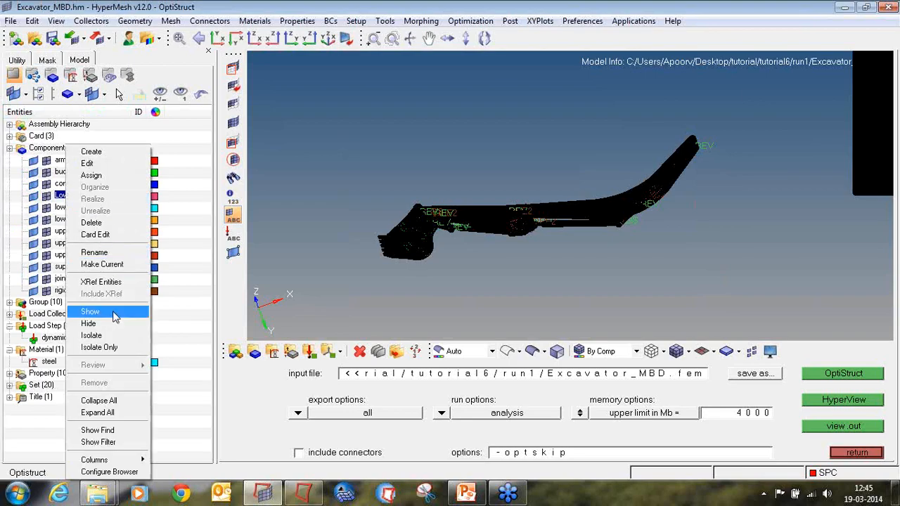
click(116, 346)
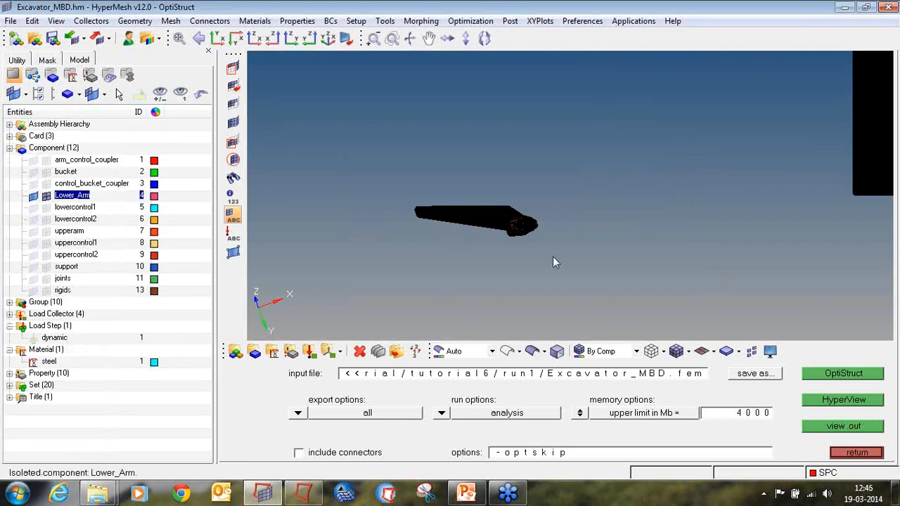
ctrl+drag(552, 257, 618, 227)
scroll(521, 193, up, 3)
ctrl+drag(480, 201, 741, 201)
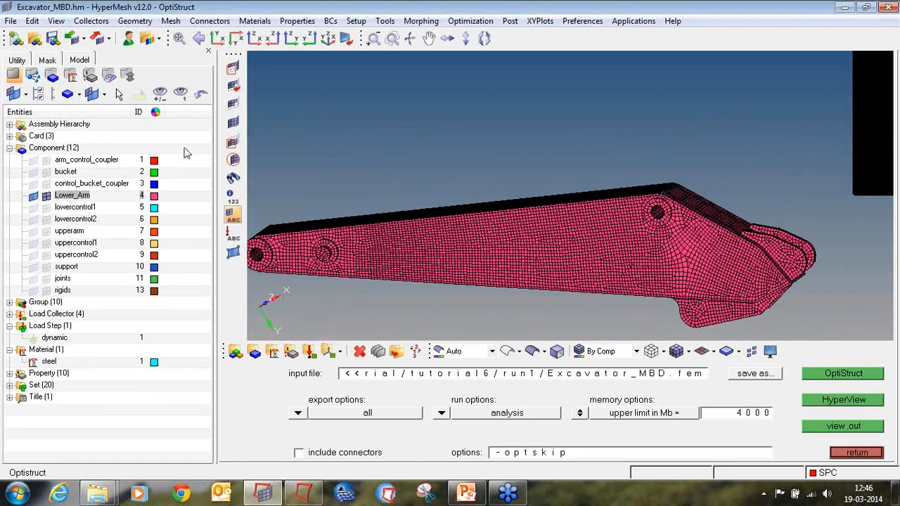
Show all the remaining excavator components again alongside Lower_Arm.
click(47, 159)
click(47, 173)
click(47, 185)
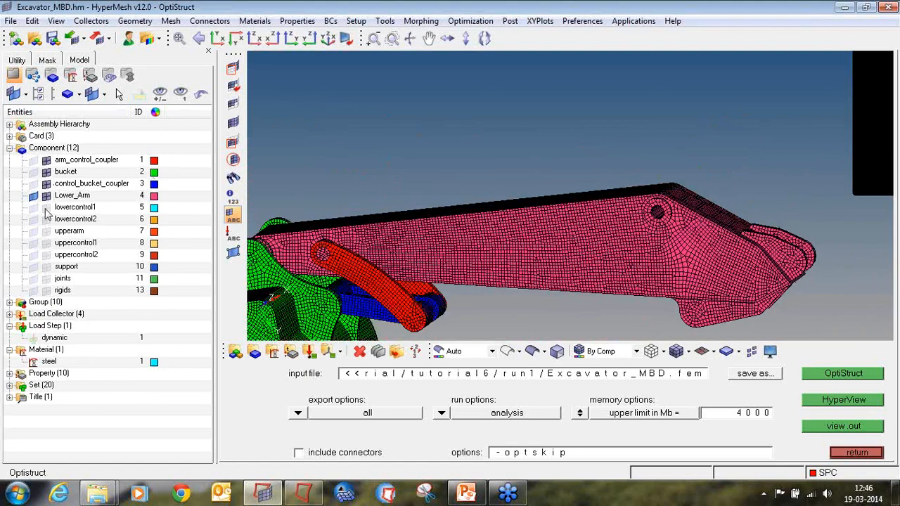
click(47, 208)
click(47, 220)
click(47, 232)
click(46, 243)
click(46, 255)
click(47, 267)
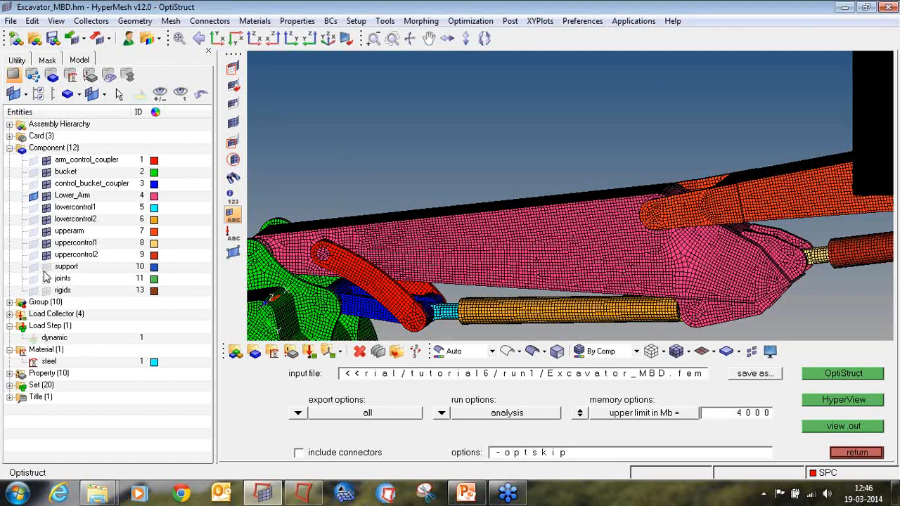
click(46, 278)
click(46, 291)
Update the Lower_Arm body to type PFBODY with the number of modes set to 20.
scroll(556, 95, down, 5)
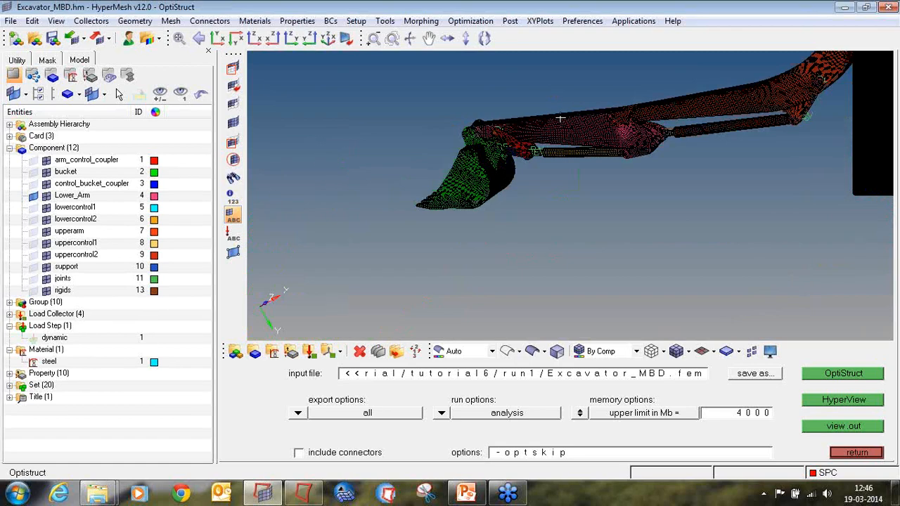
ctrl+drag(665, 222, 536, 257)
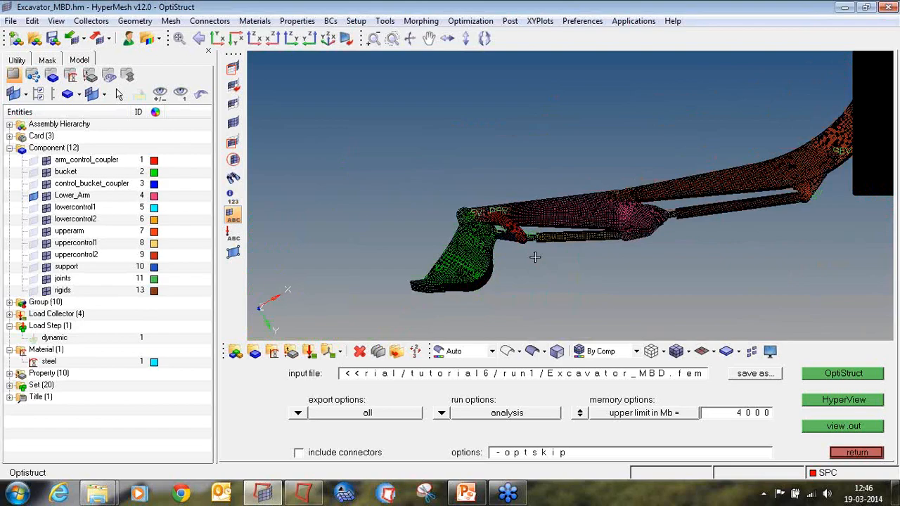
click(851, 454)
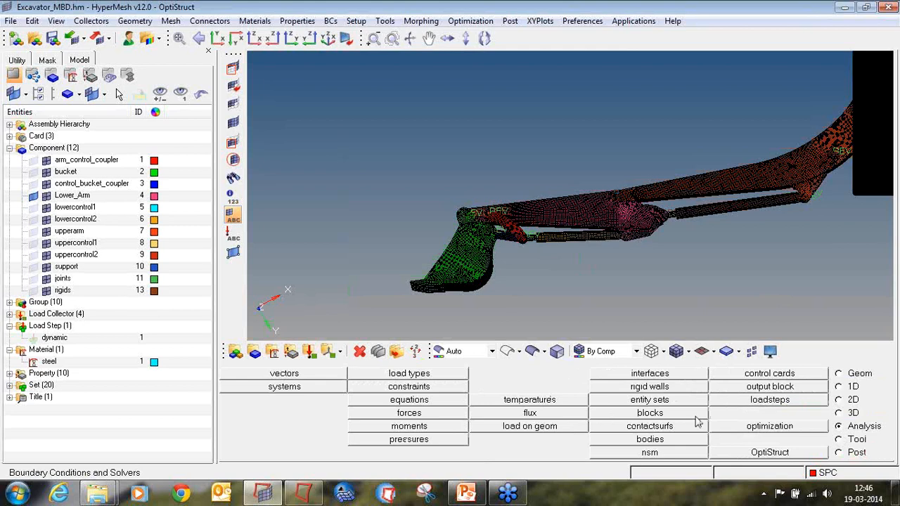
click(672, 440)
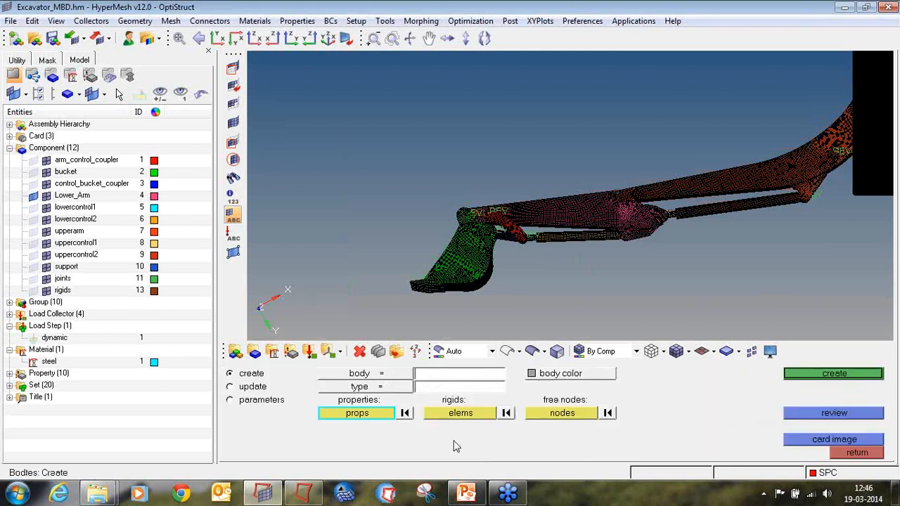
click(231, 386)
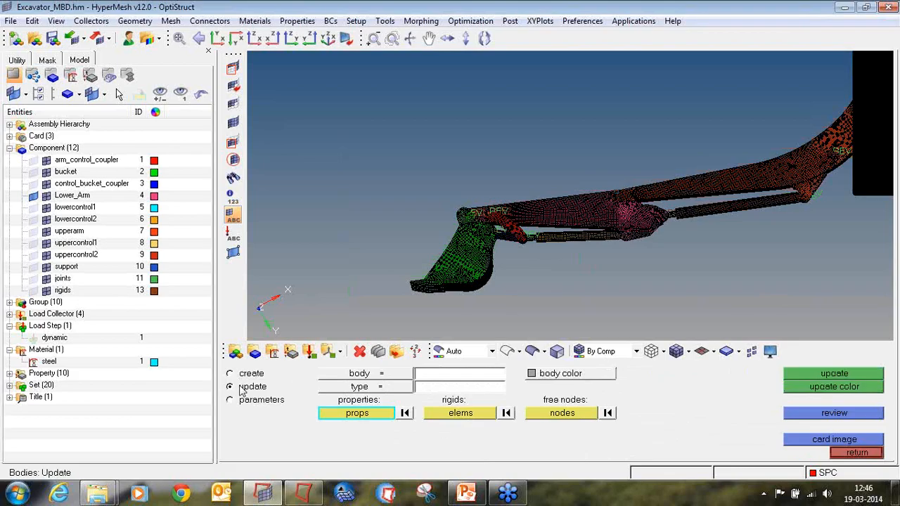
click(395, 380)
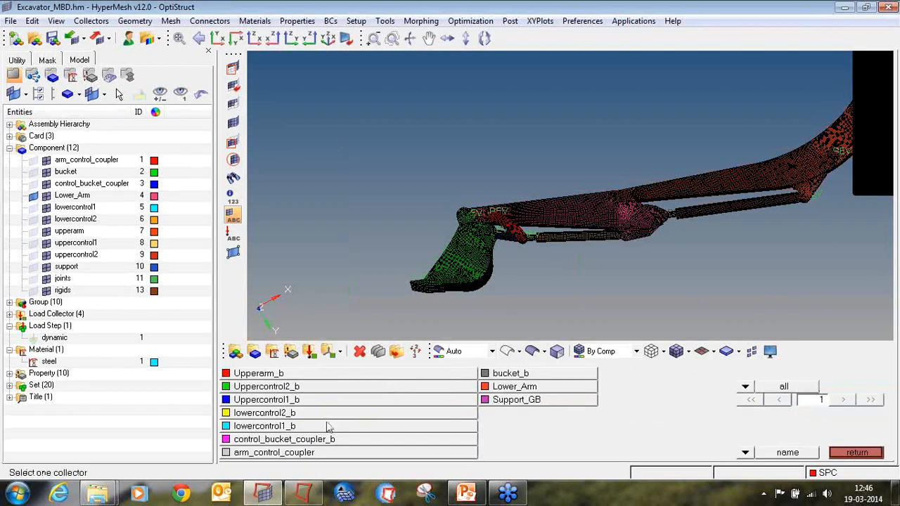
click(514, 386)
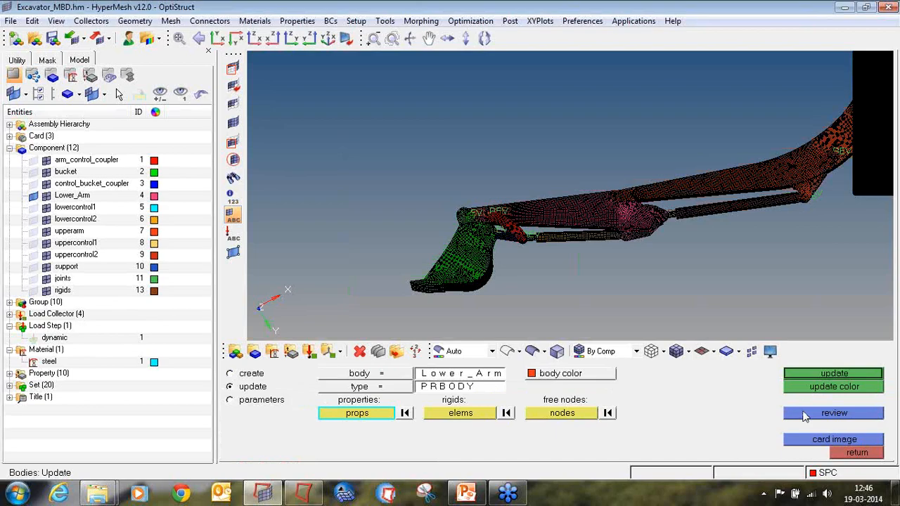
click(804, 413)
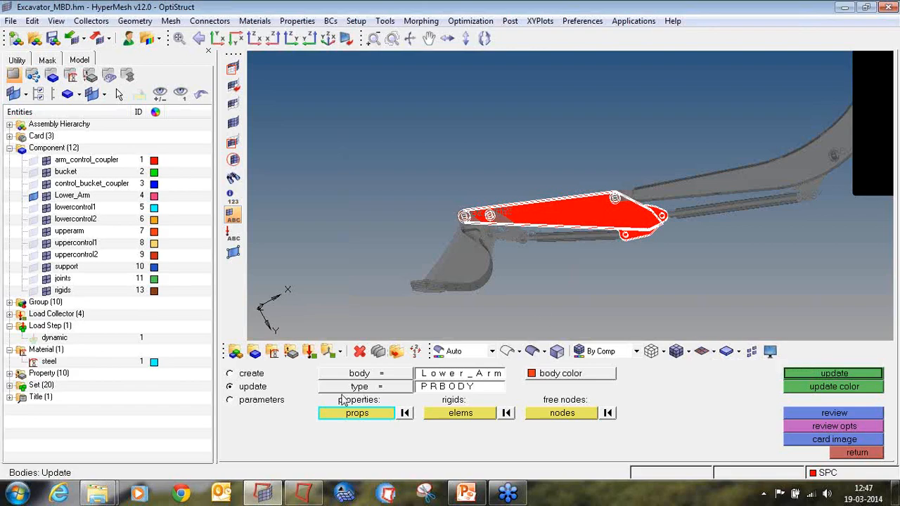
click(408, 387)
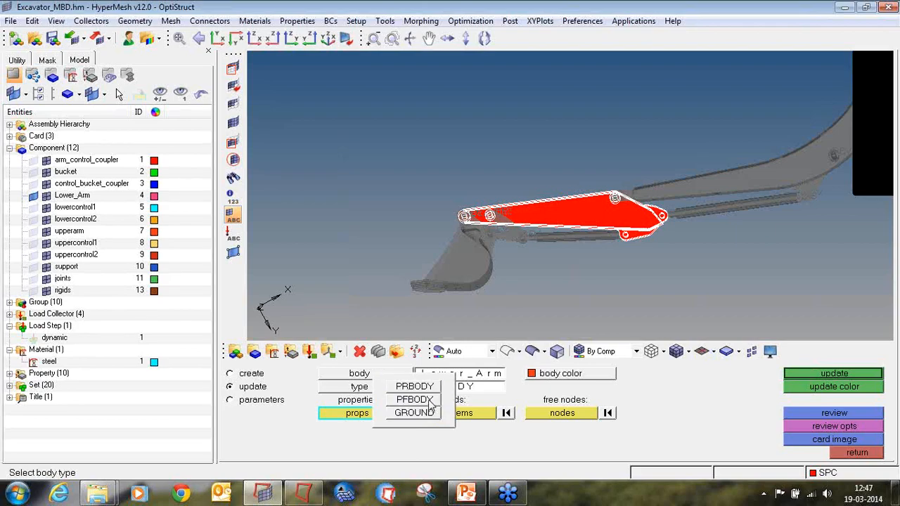
click(429, 401)
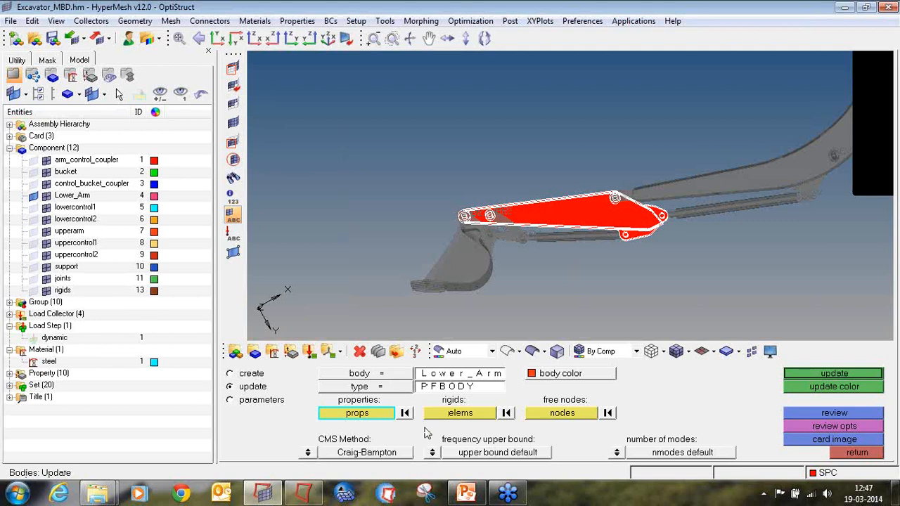
click(620, 453)
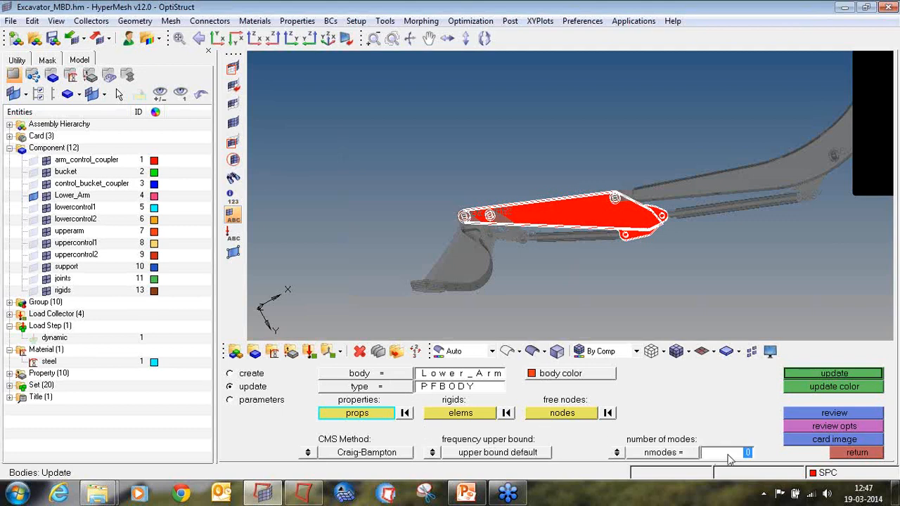
text(20)
click(794, 381)
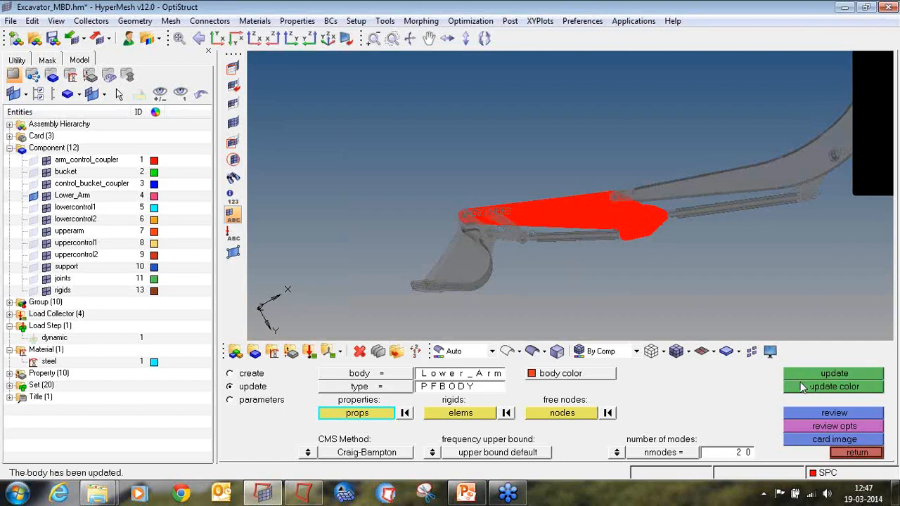
click(876, 454)
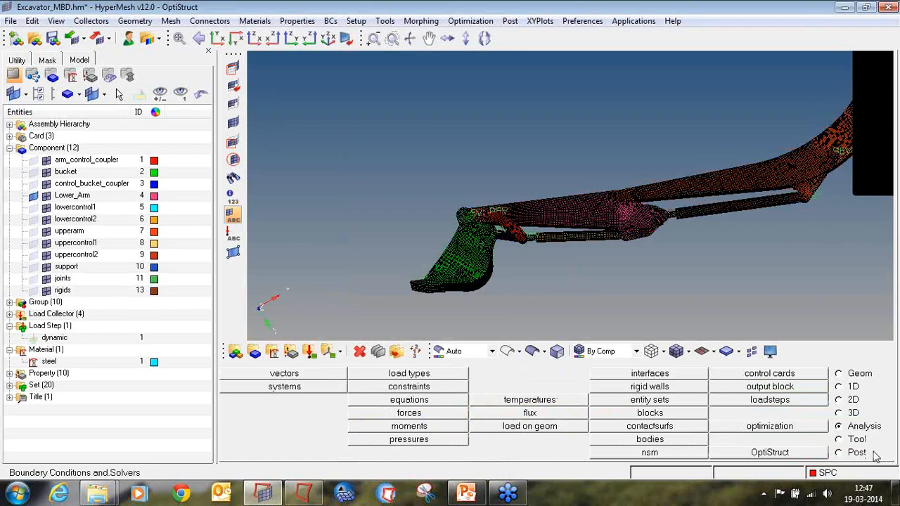
Create a topology design variable named L_Arm_to on the lowerarm PSOLID property.
click(819, 431)
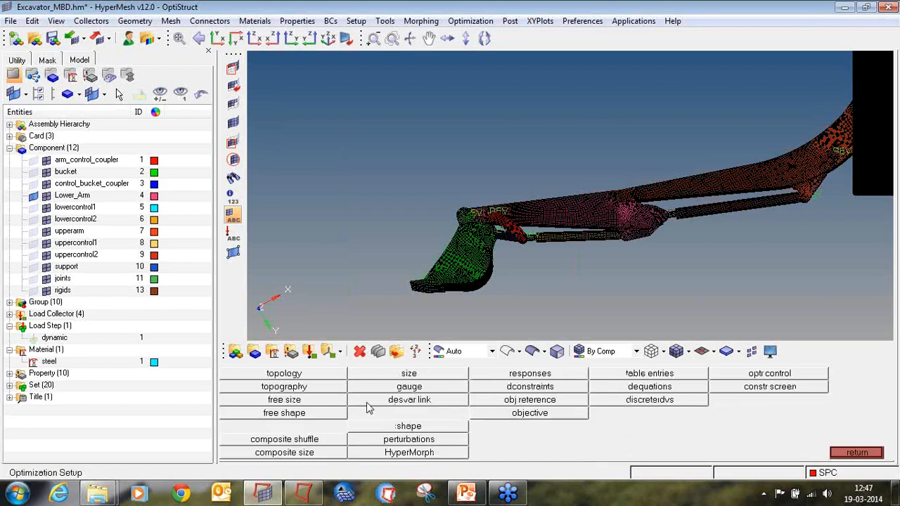
click(323, 377)
click(254, 378)
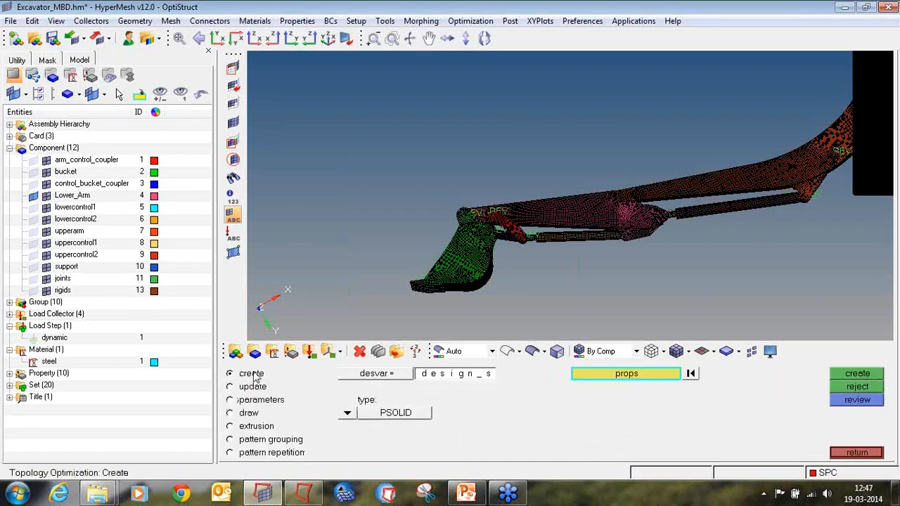
click(441, 378)
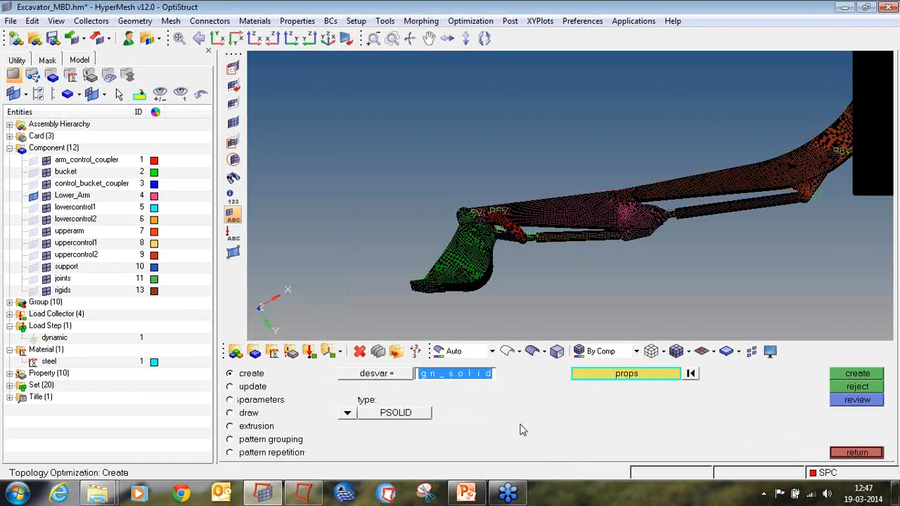
text(L__)
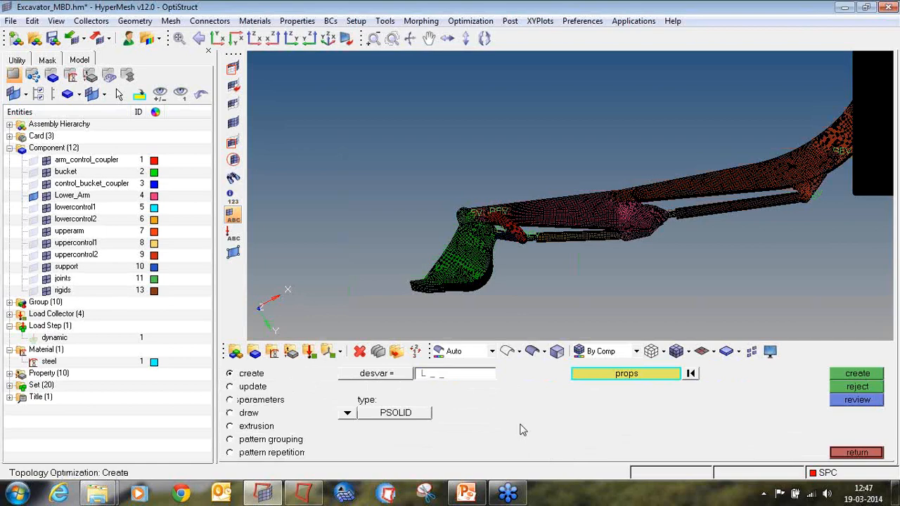
text(Arm_topp)
key(BackSpace)
key(BackSpace)
click(608, 374)
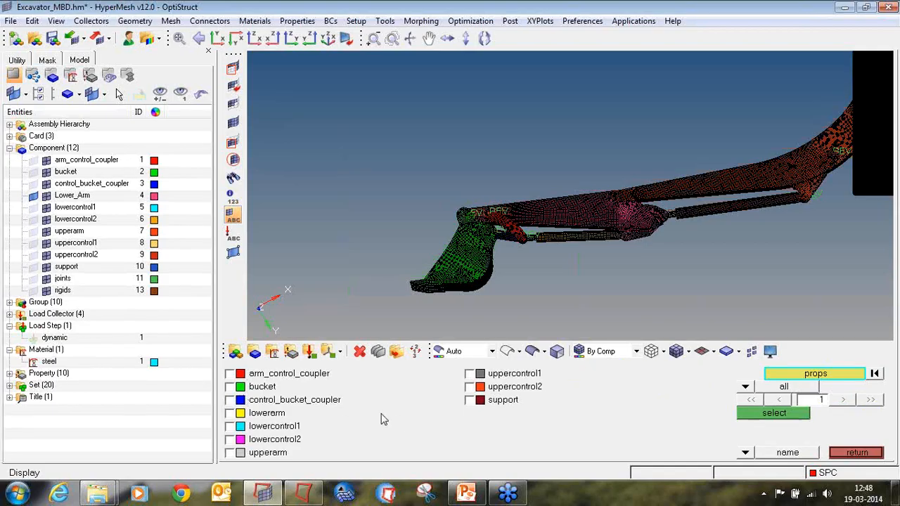
click(277, 414)
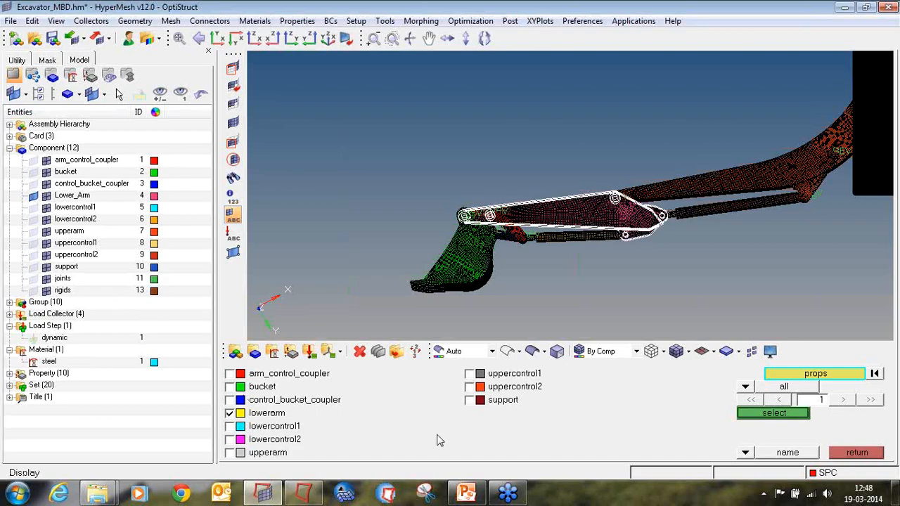
click(742, 415)
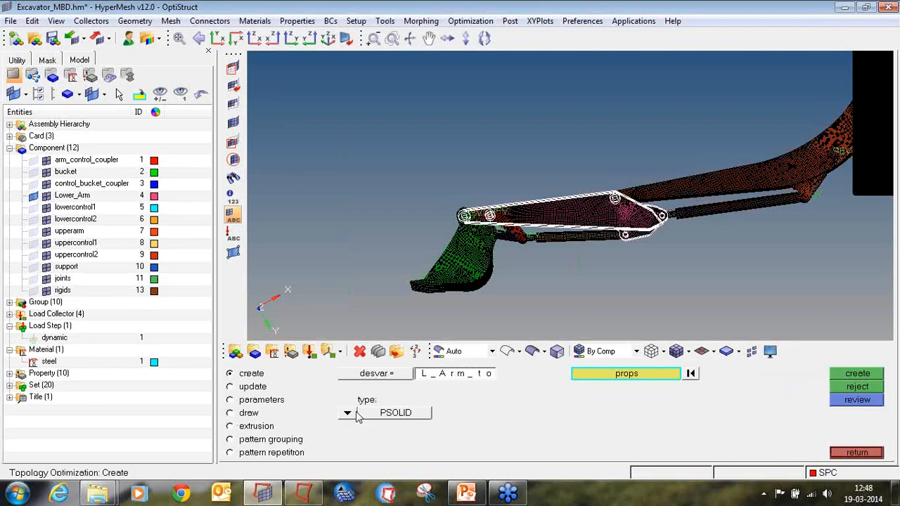
click(843, 375)
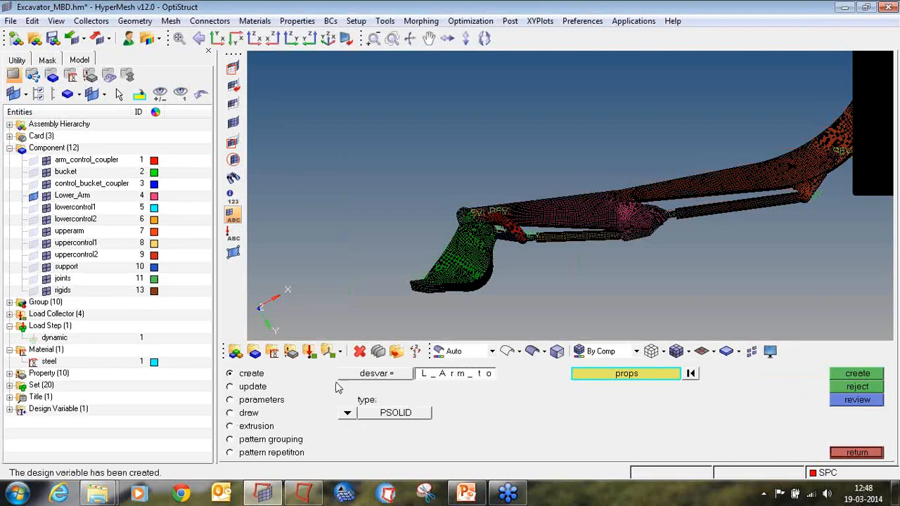
Set the L_Arm_to design variable's minimum member size (mindim) to 0.050.
click(267, 400)
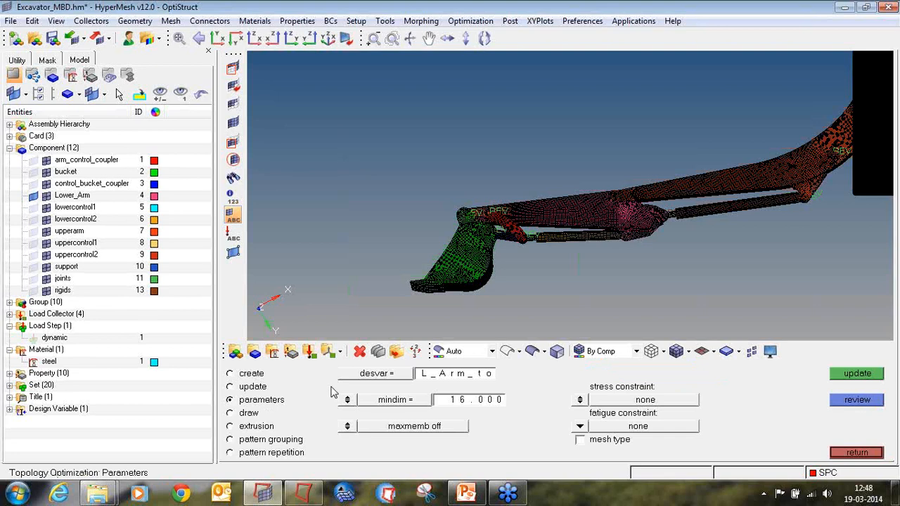
click(387, 373)
click(283, 375)
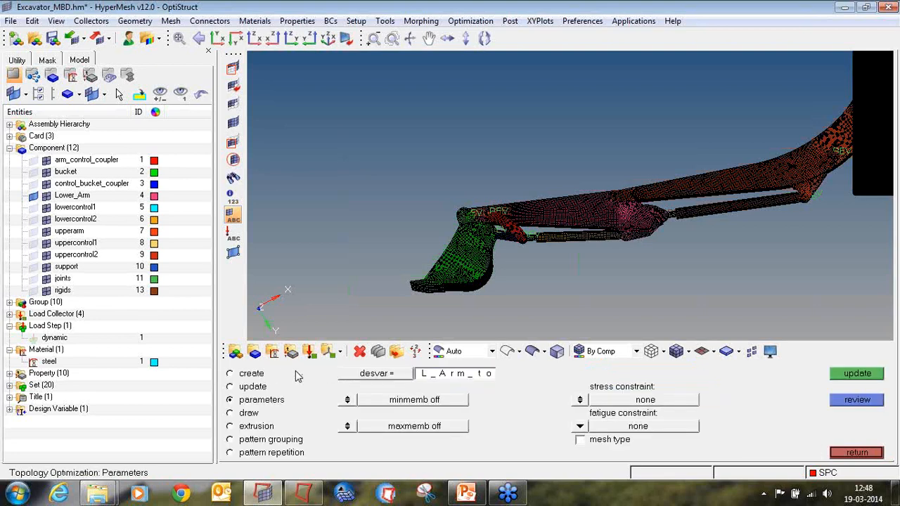
click(347, 400)
click(475, 400)
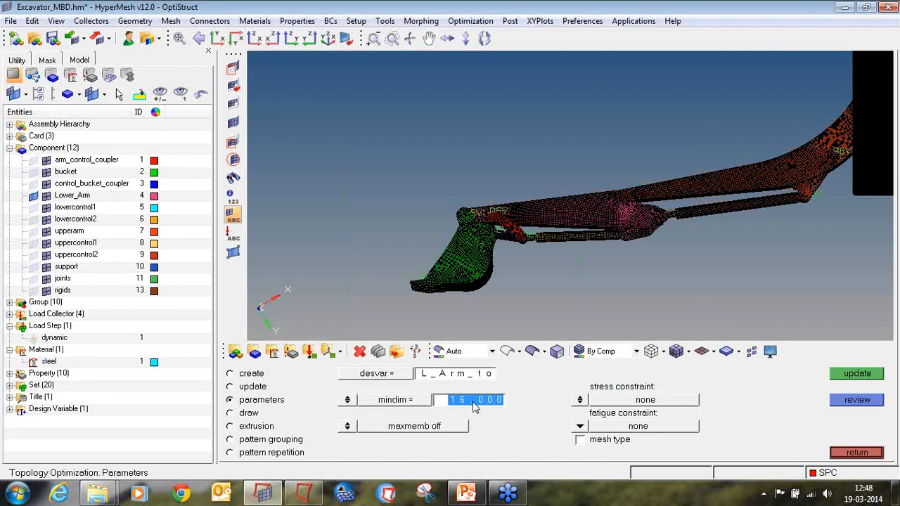
text(0.050)
click(857, 375)
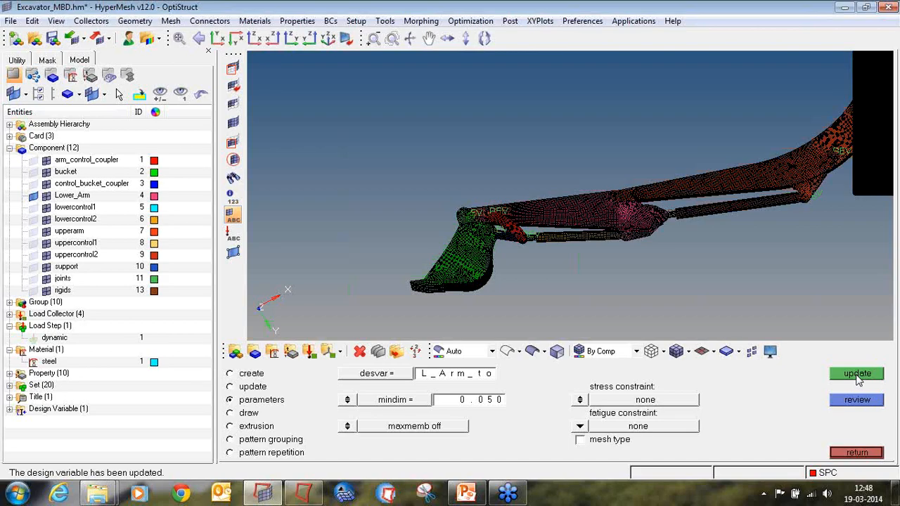
click(857, 453)
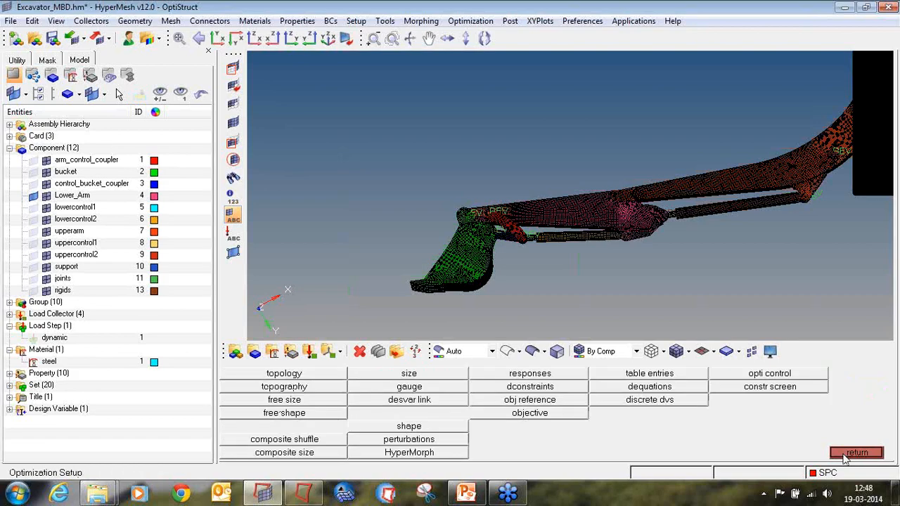
Create a volumefrac response named volfrac evaluated by entity on the lowerarm property.
click(566, 376)
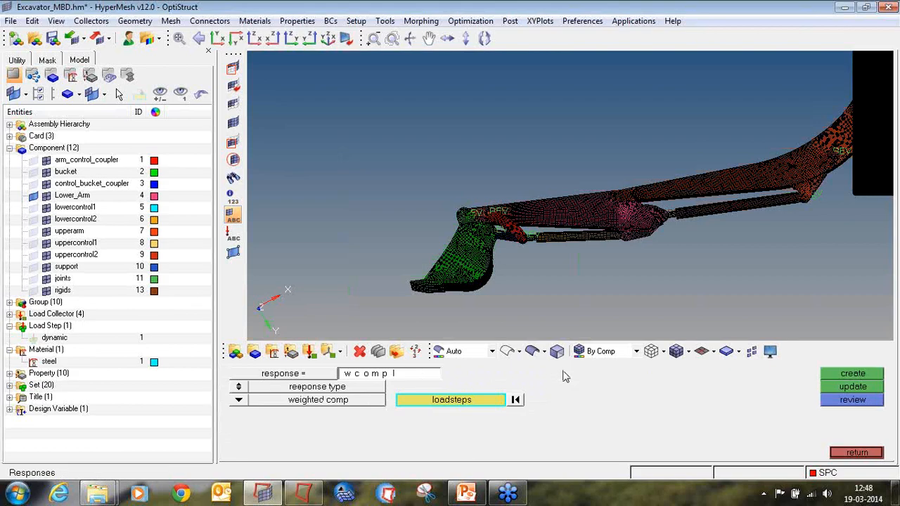
click(394, 375)
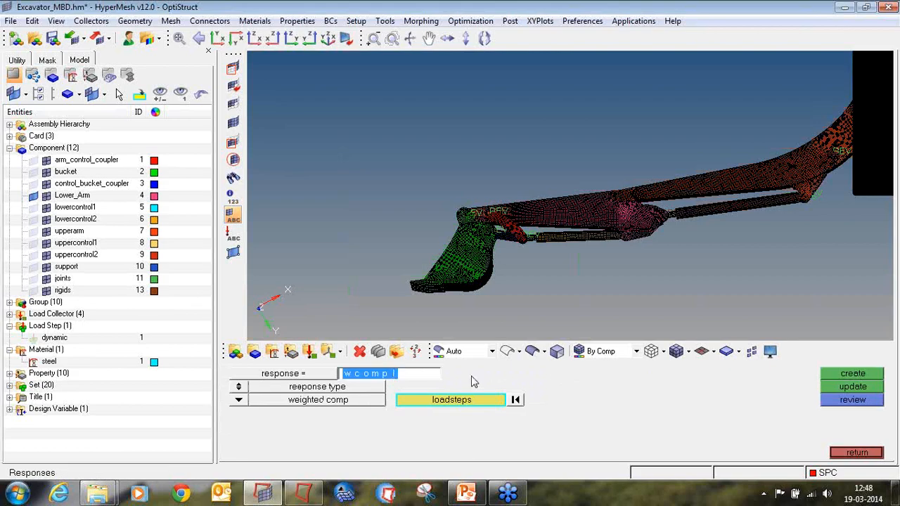
text(volfrac)
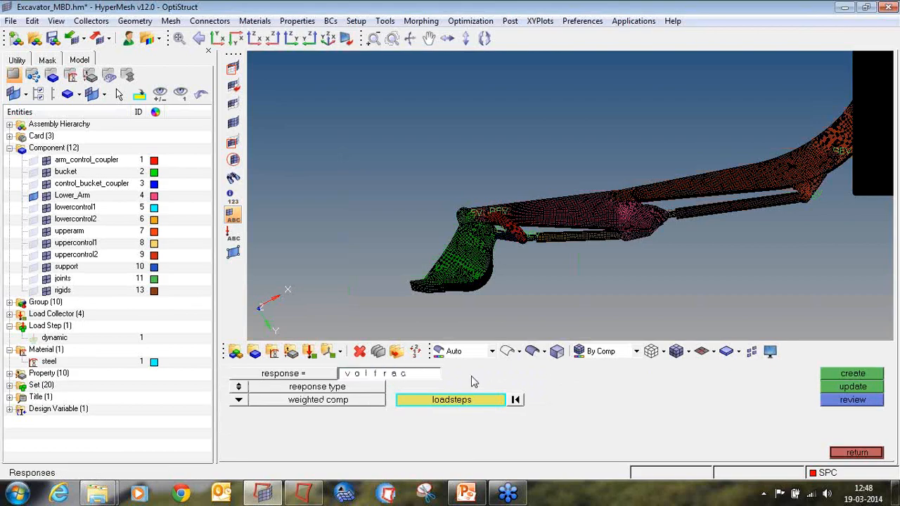
click(239, 400)
click(343, 426)
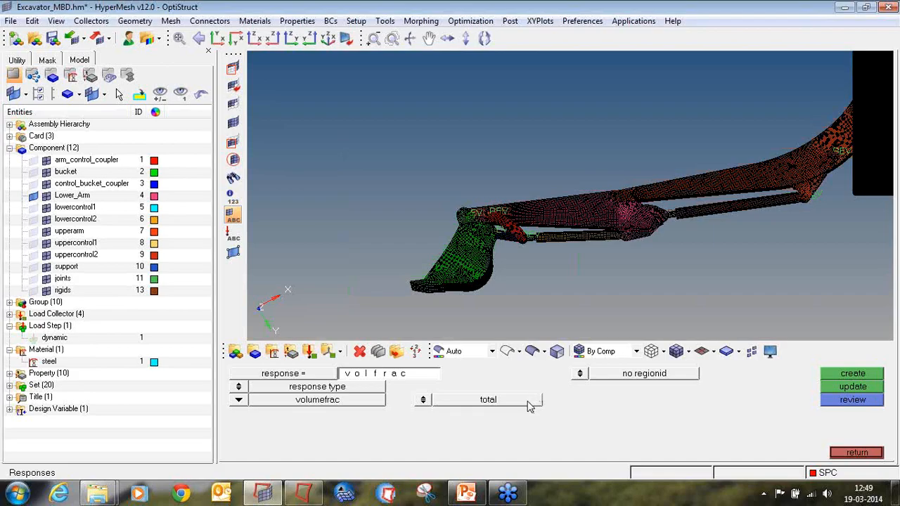
click(423, 400)
click(471, 414)
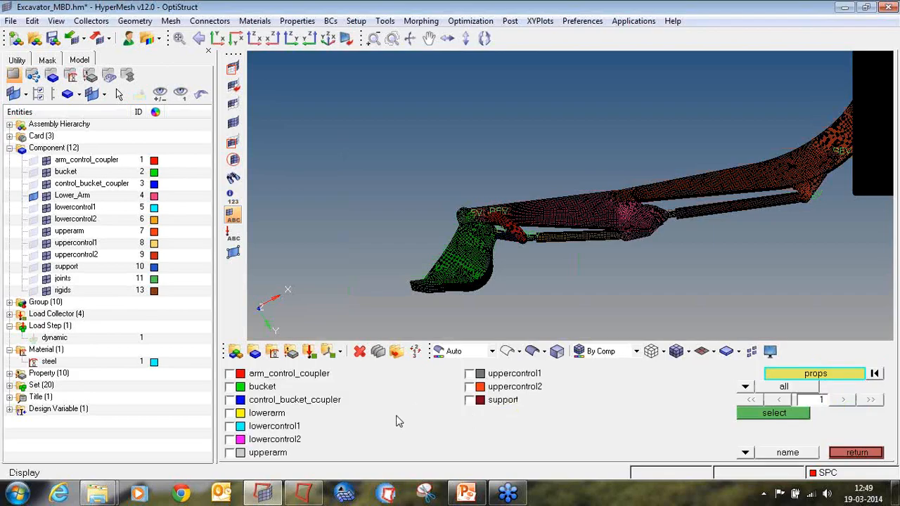
click(276, 415)
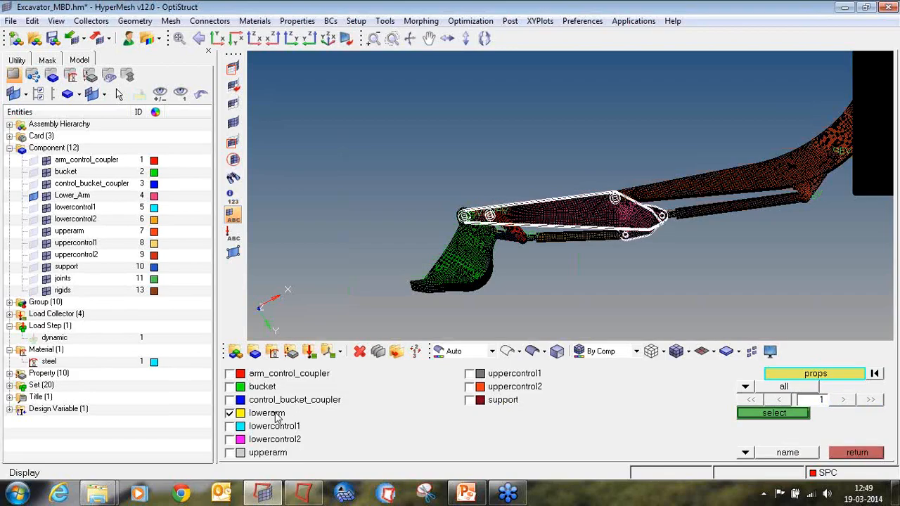
click(789, 414)
click(840, 378)
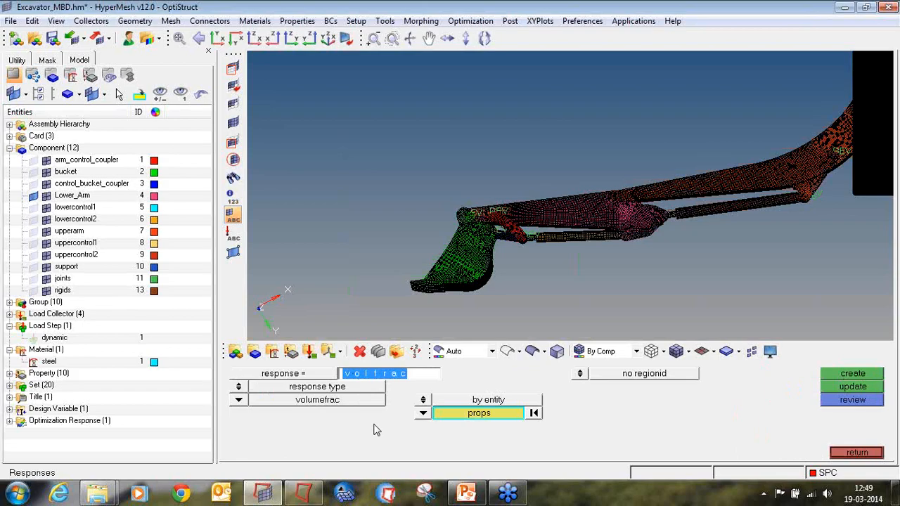
Create a total compliance response named Compl.
text(Compl)
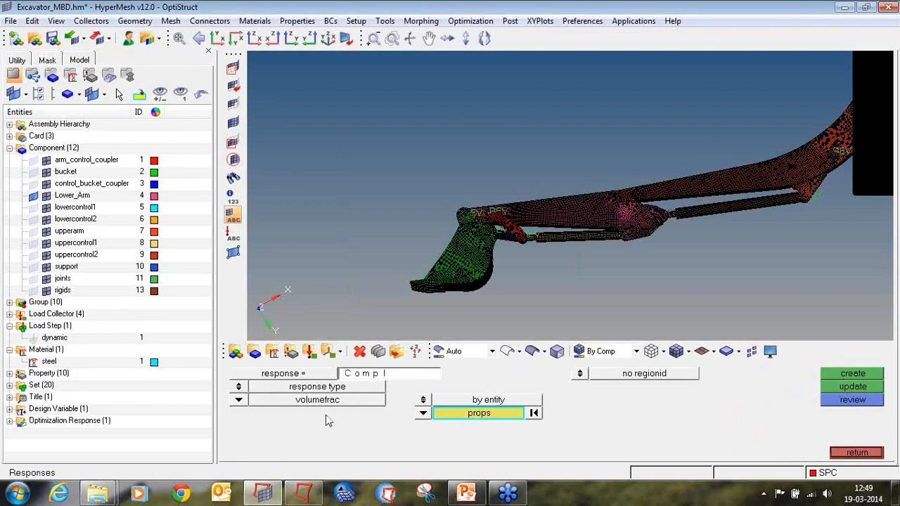
click(246, 399)
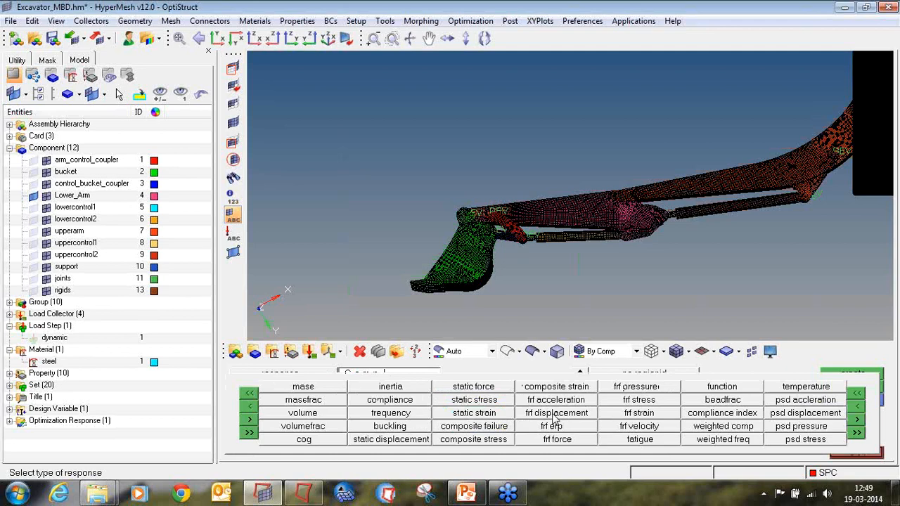
click(416, 402)
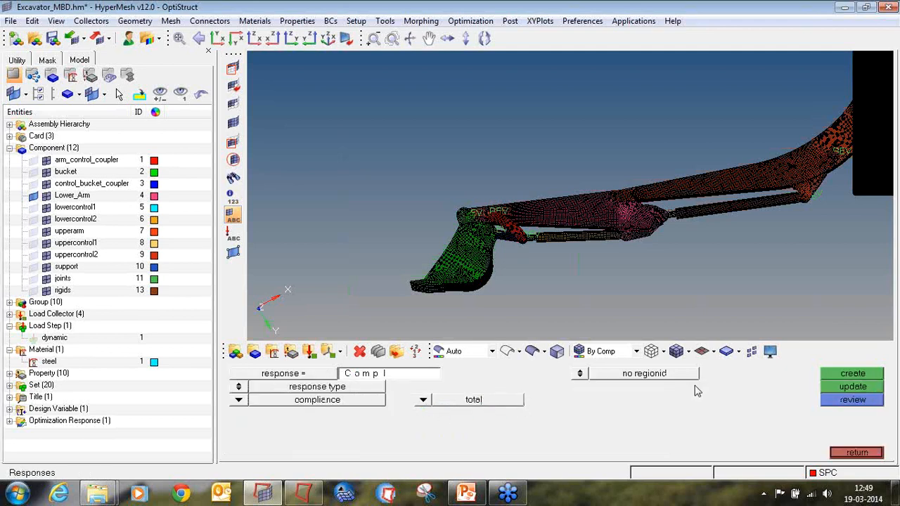
click(836, 377)
click(10, 420)
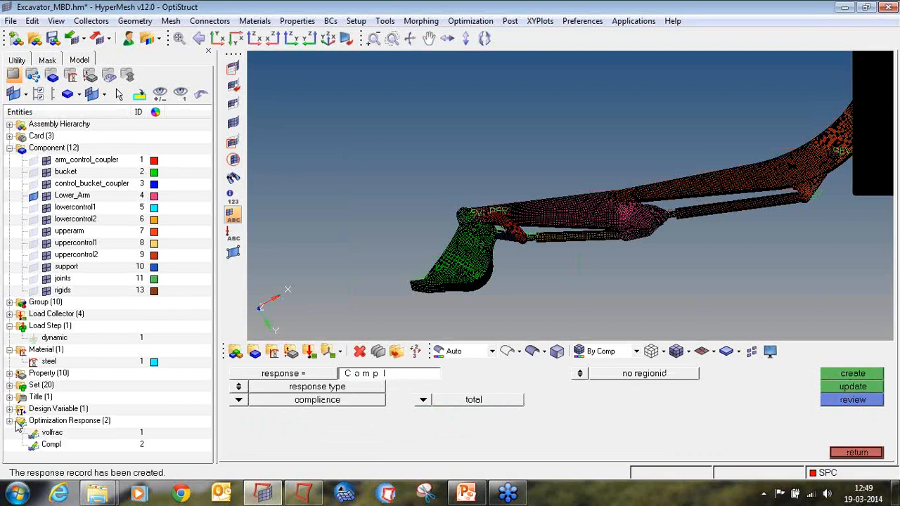
click(856, 452)
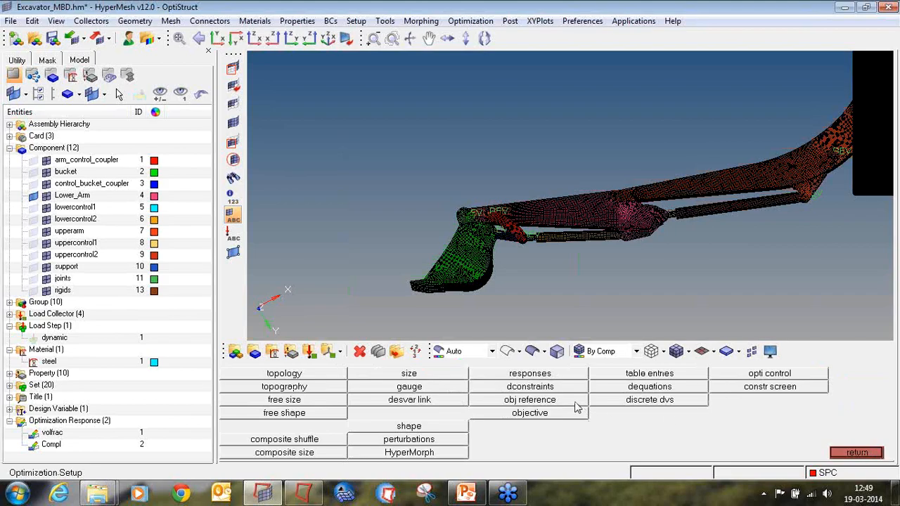
Start an objective reference named Max_Comp with both negative and positive references enabled.
click(547, 400)
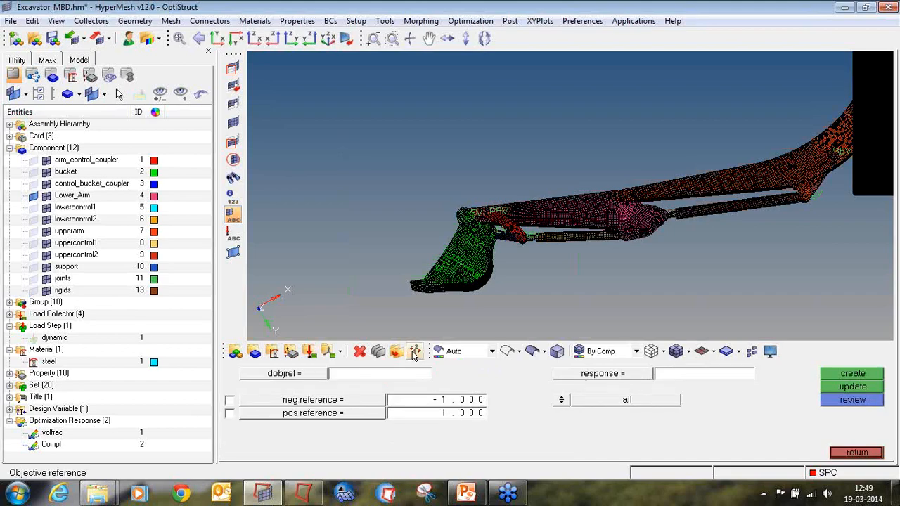
click(377, 377)
text(Max_Comp)
click(230, 414)
click(229, 401)
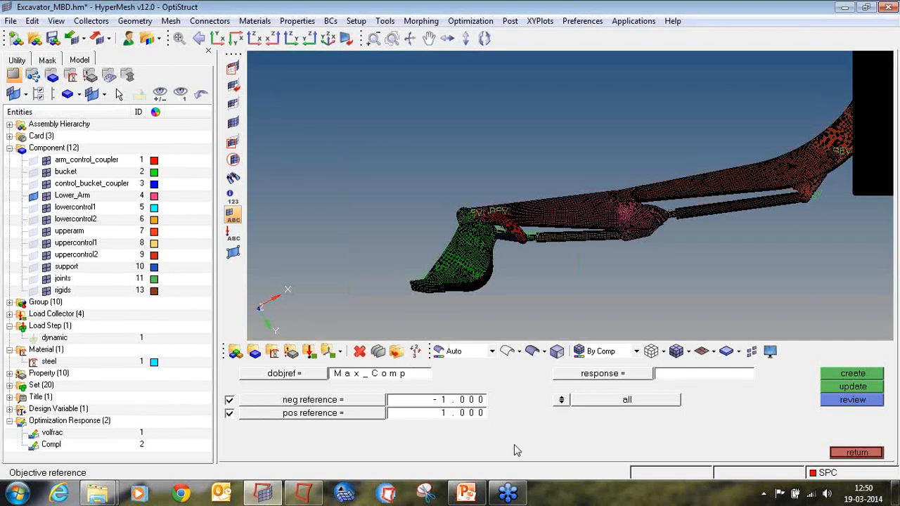
Assign the Compl response and the dynamic load step to the Max_Comp objective reference and create it.
click(589, 376)
click(246, 391)
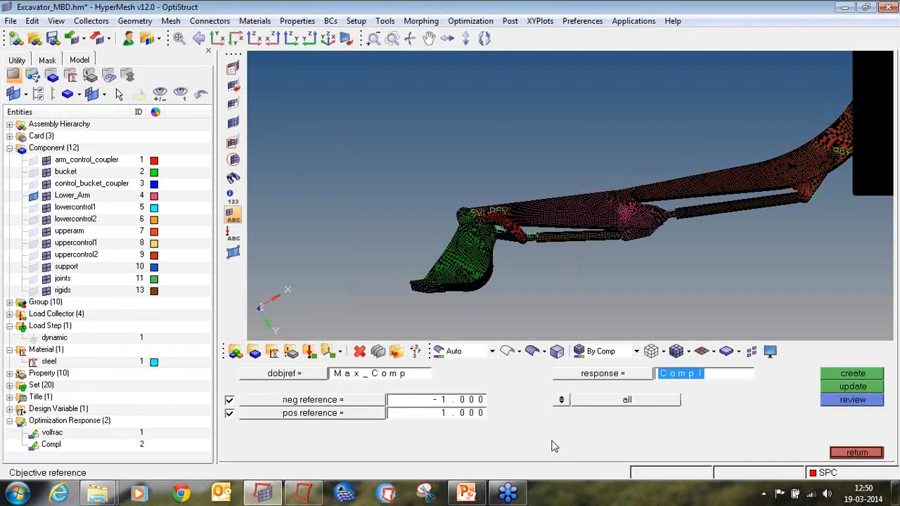
click(570, 404)
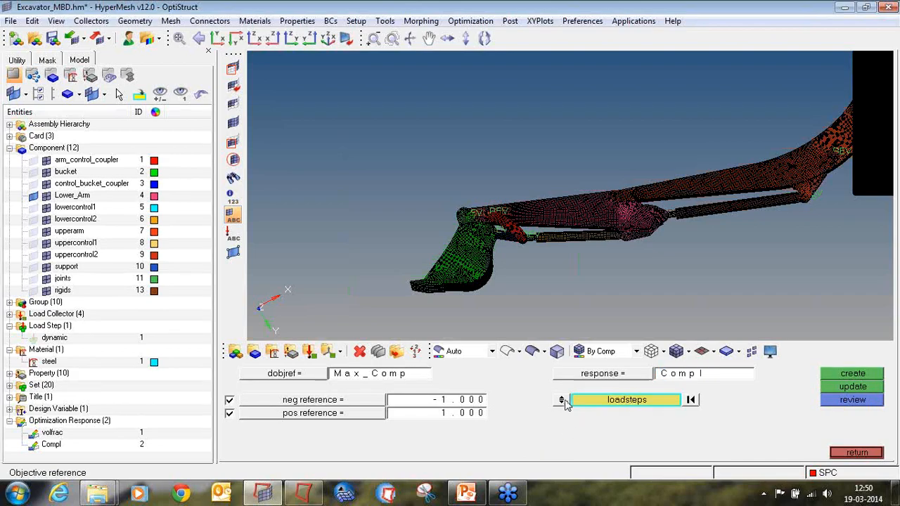
click(601, 402)
click(273, 378)
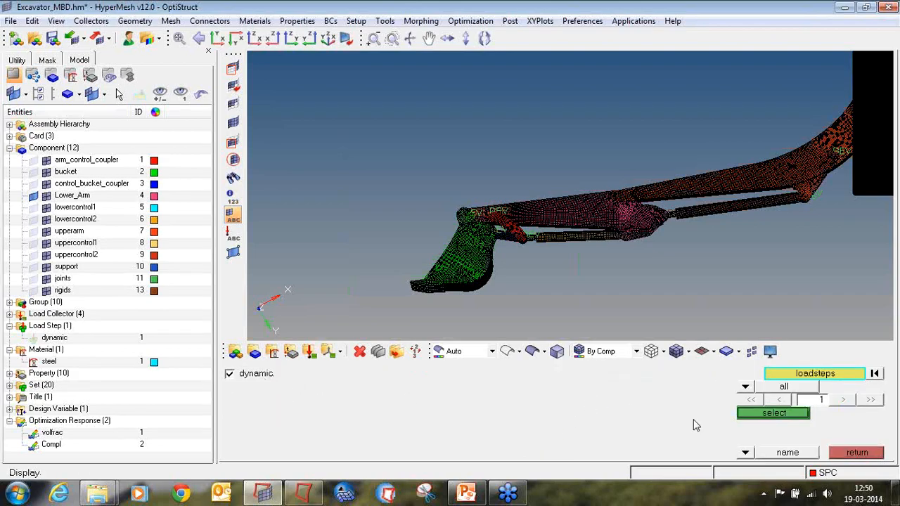
click(744, 414)
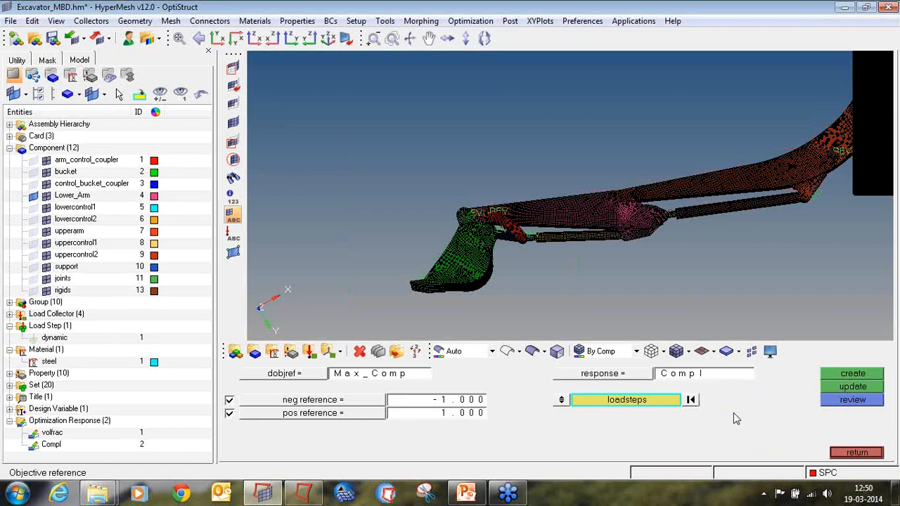
click(837, 377)
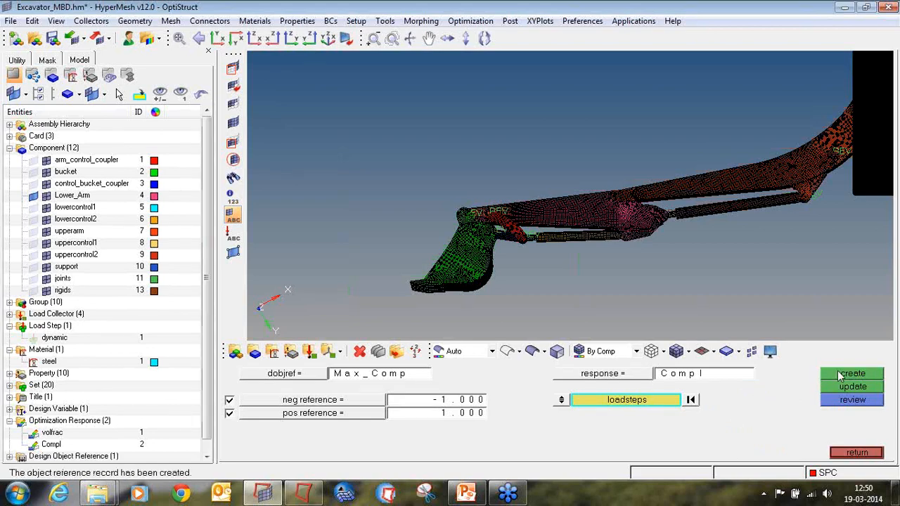
click(855, 453)
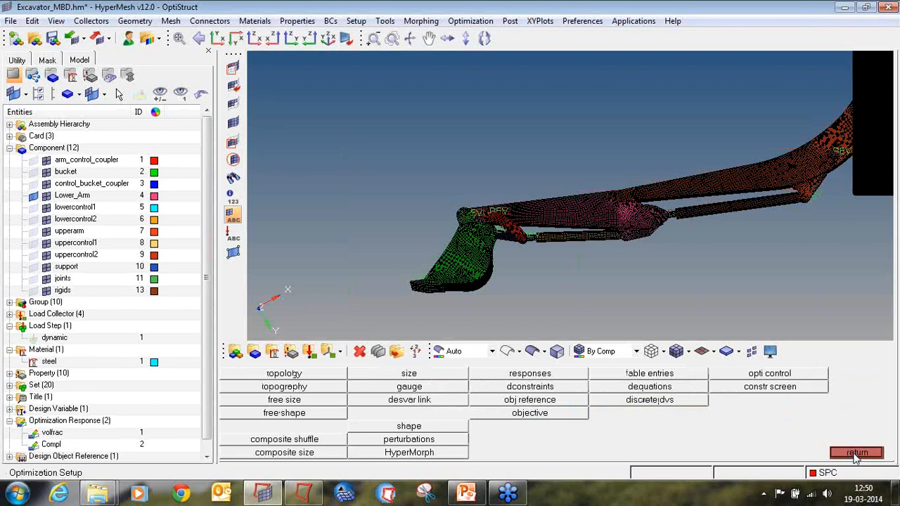
Create a minmax objective that uses the Max_Comp objective reference.
click(502, 415)
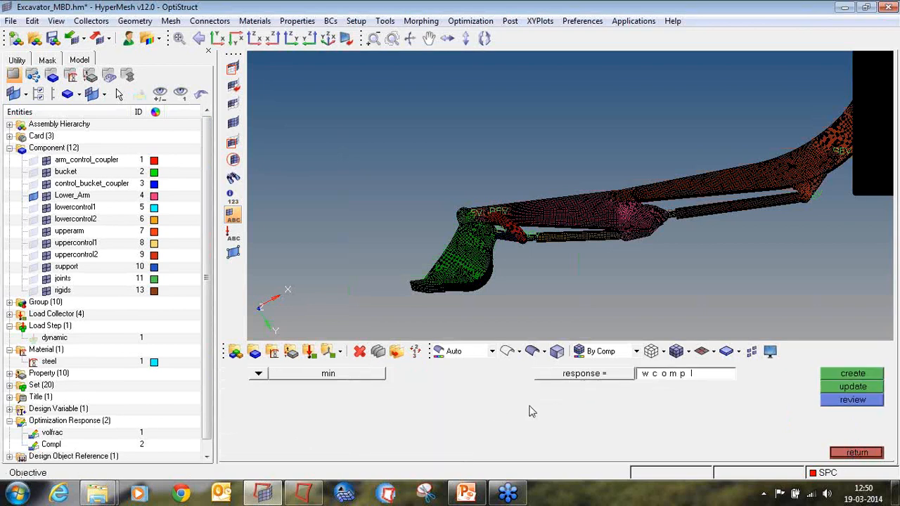
click(262, 374)
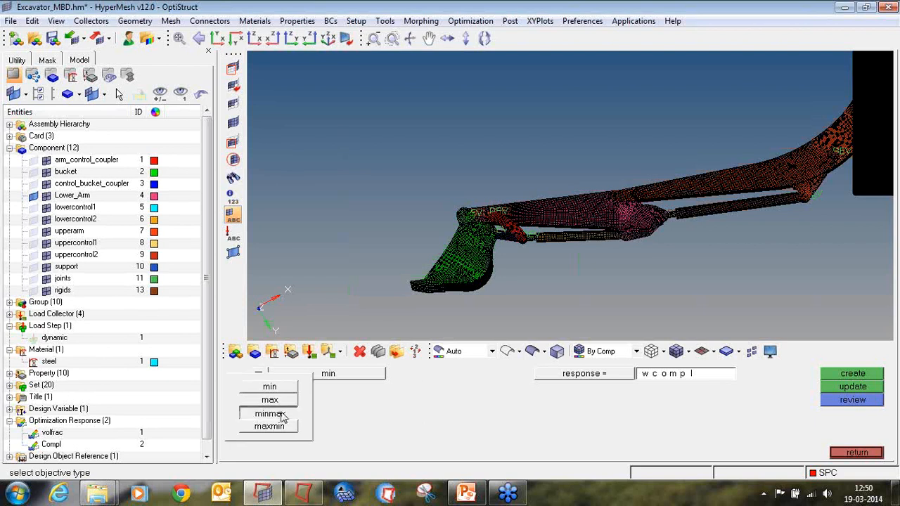
click(281, 416)
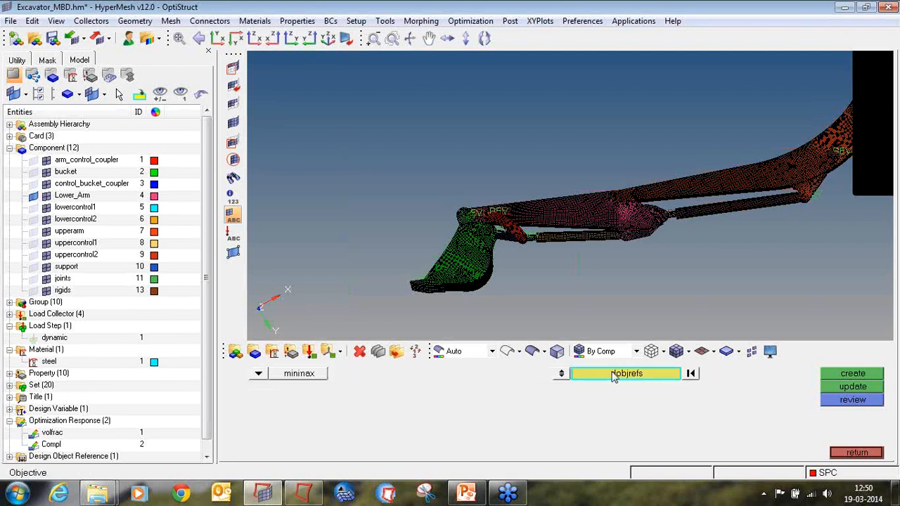
click(572, 375)
click(256, 377)
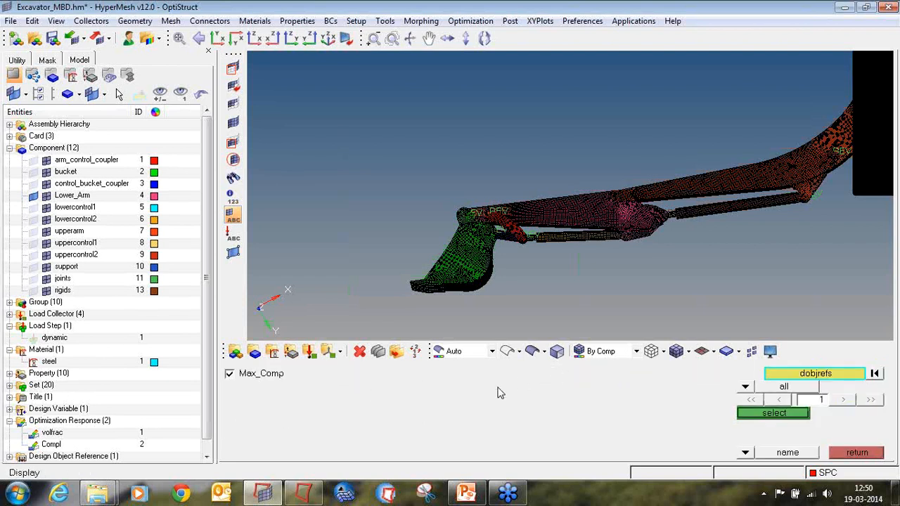
click(738, 413)
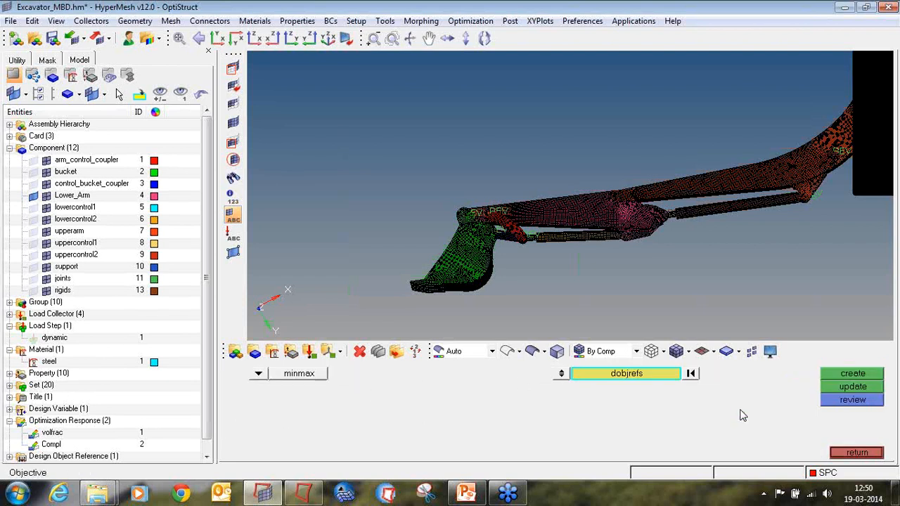
click(837, 376)
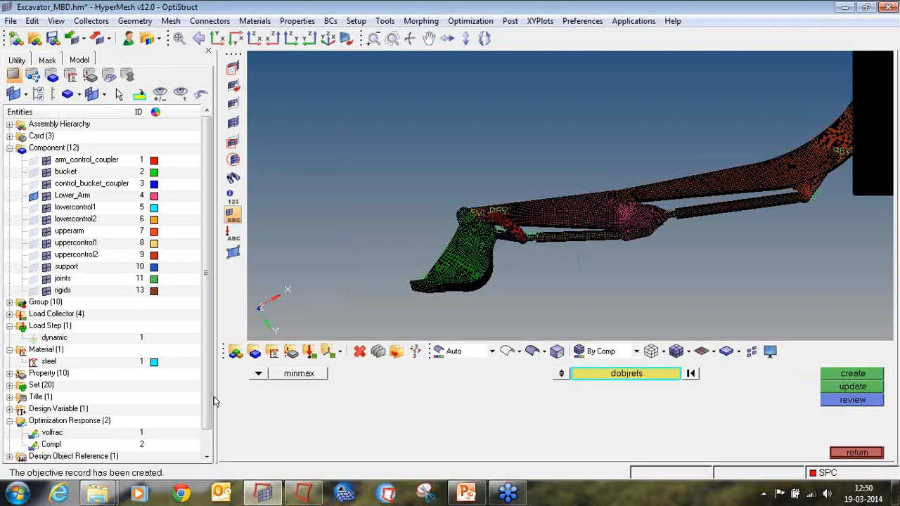
Review the tutorial slide's stated objective, constraint and design variables for the optimization problem.
click(10, 433)
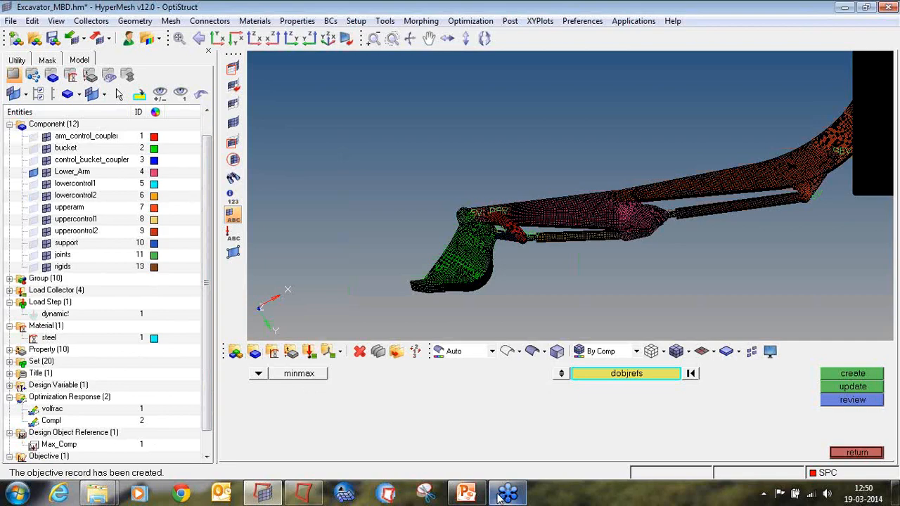
click(466, 494)
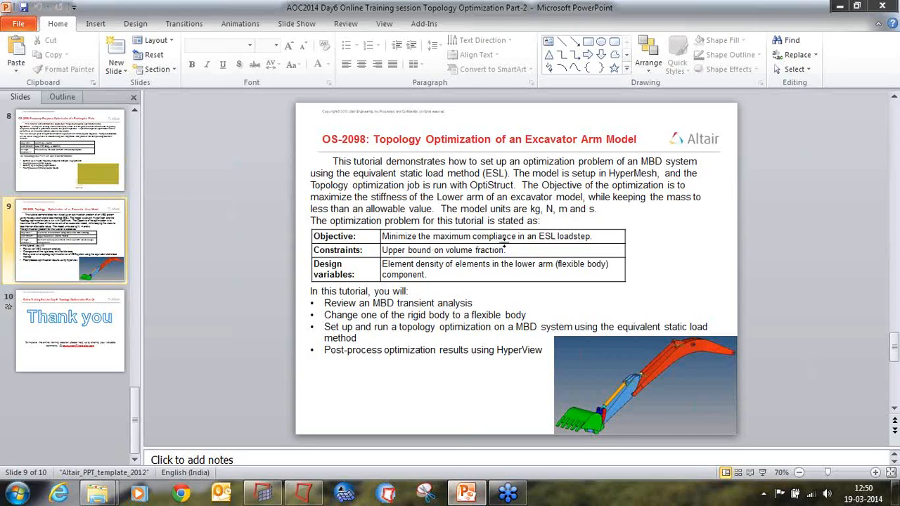
click(294, 494)
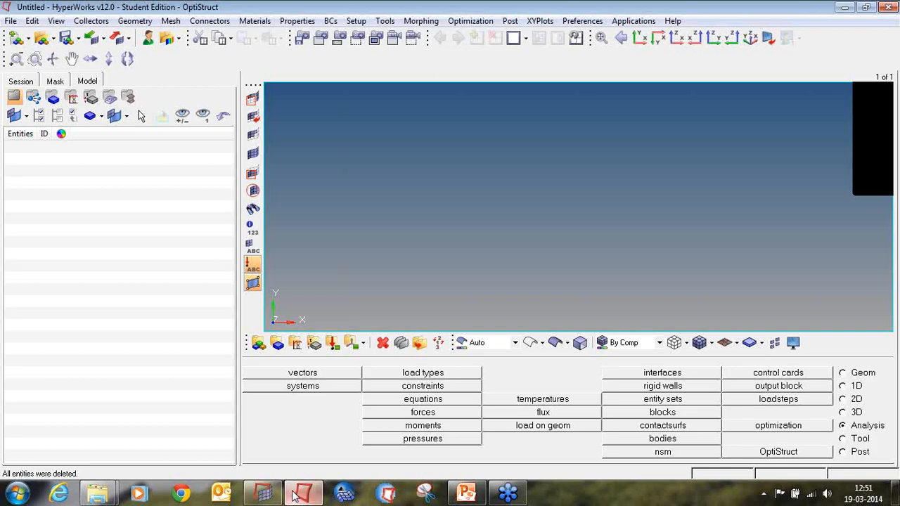
click(263, 494)
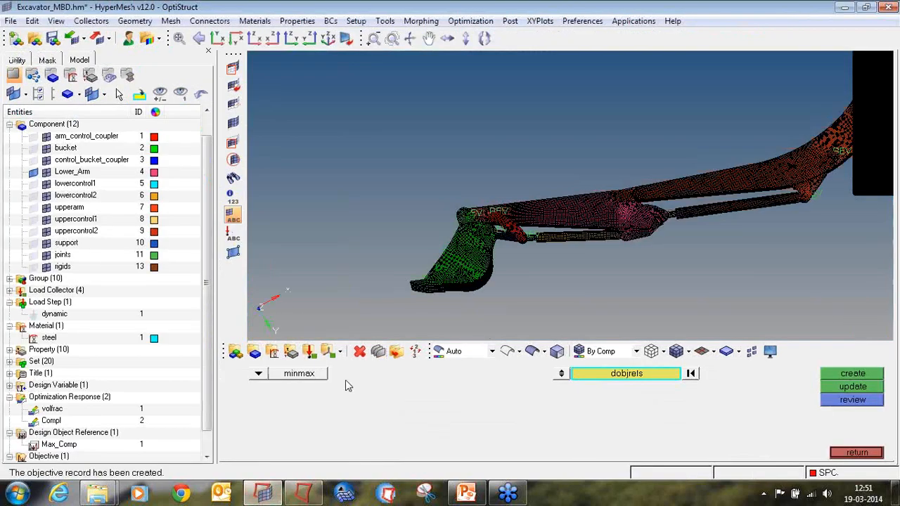
Create a design constraint named Vol_Contr on the volfrac response with an upper bound of 0.5.
click(858, 453)
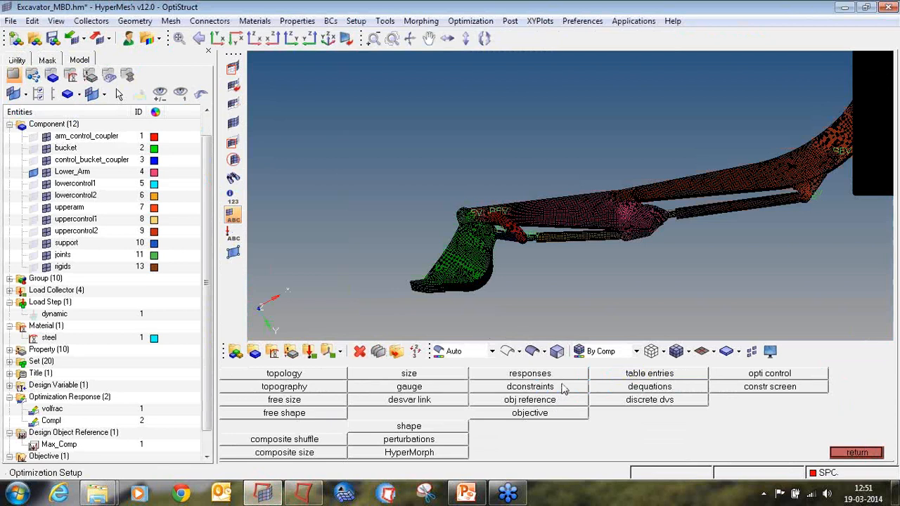
click(531, 386)
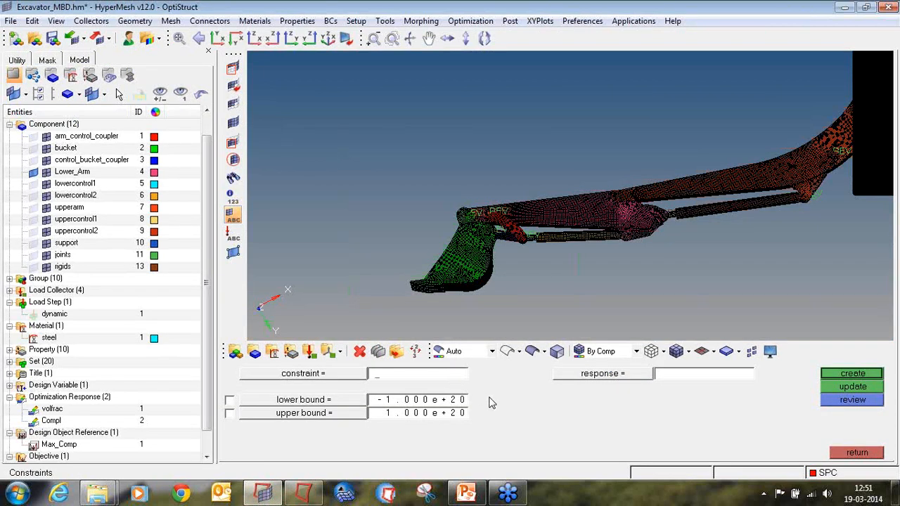
text(Vol_Contr)
click(230, 414)
click(413, 420)
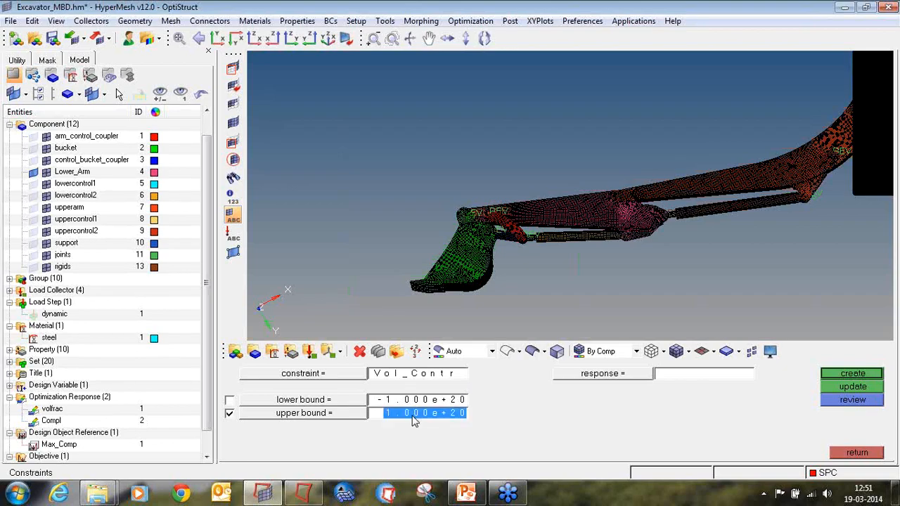
text(0.050)
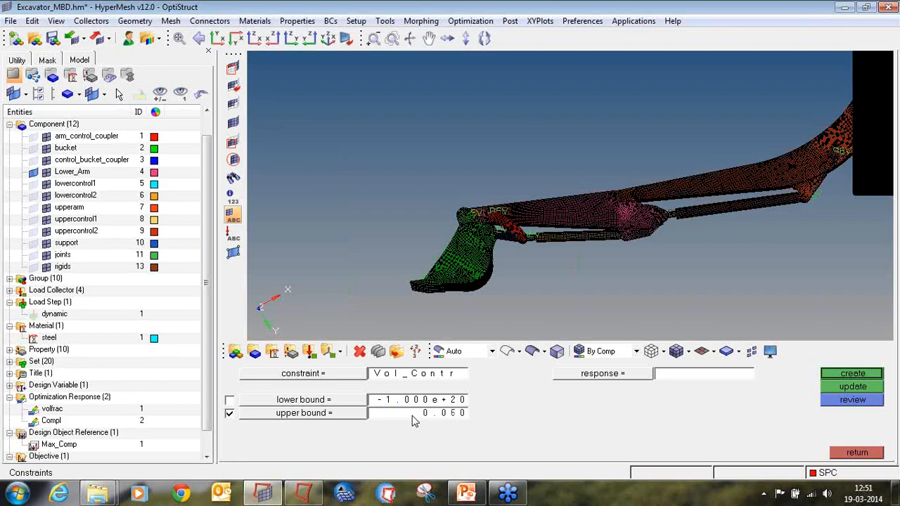
click(421, 409)
text(0.5)
key(Return)
click(561, 375)
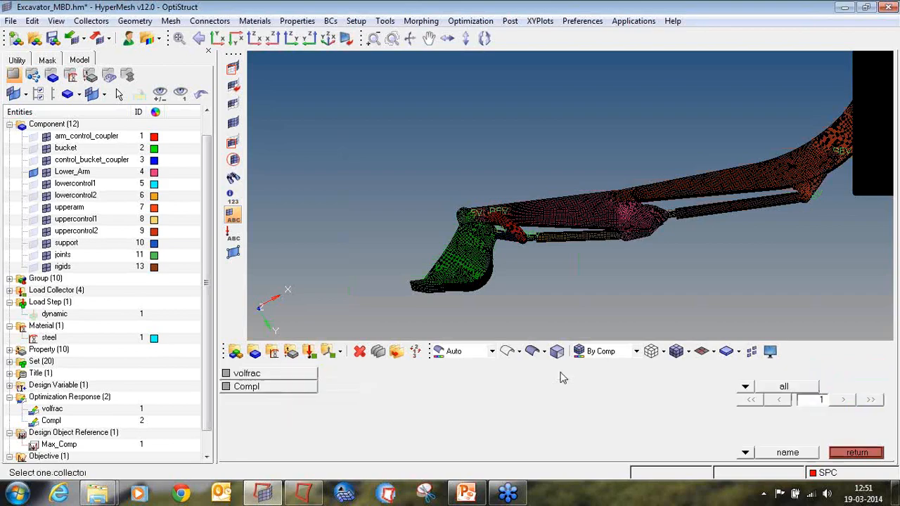
click(296, 374)
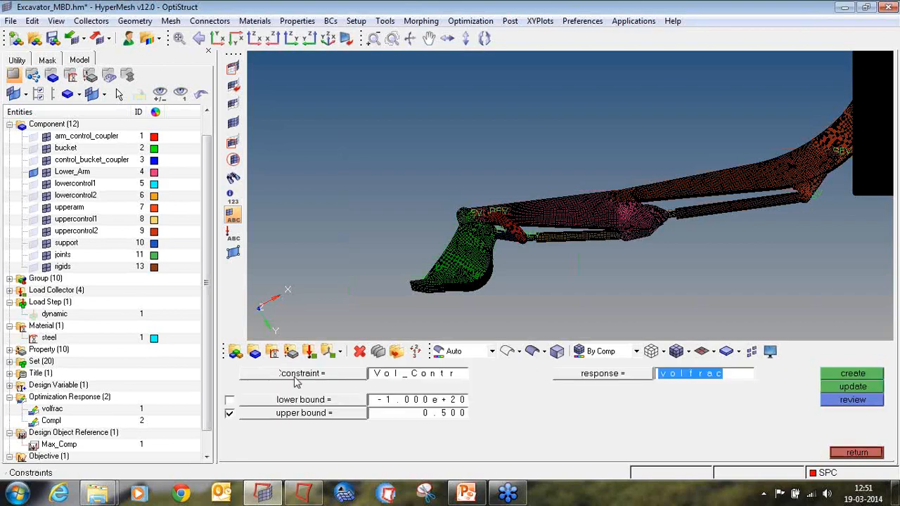
click(856, 374)
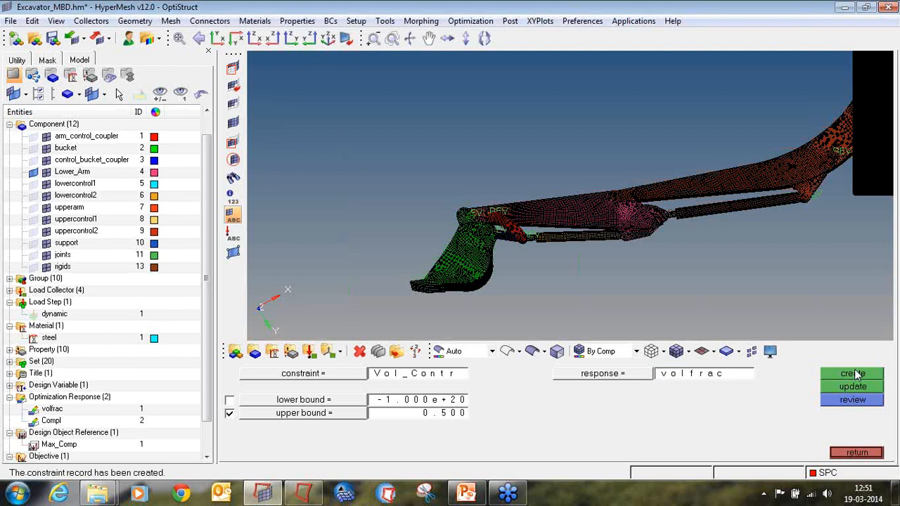
Save the model as Excavator_MBD_1.
click(855, 453)
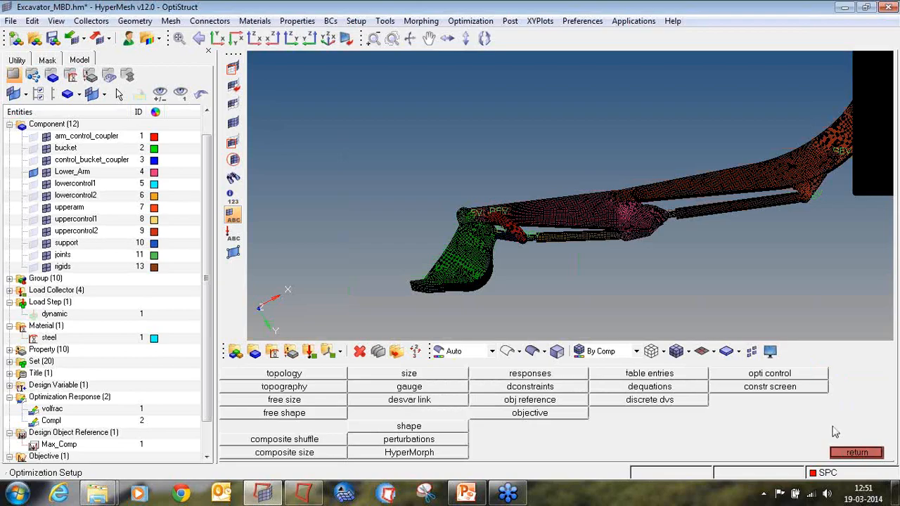
click(11, 21)
click(32, 93)
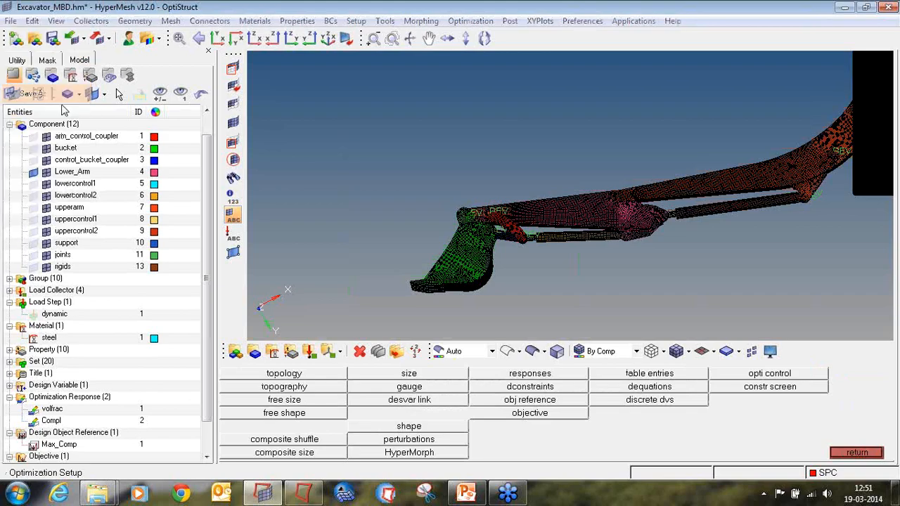
click(455, 424)
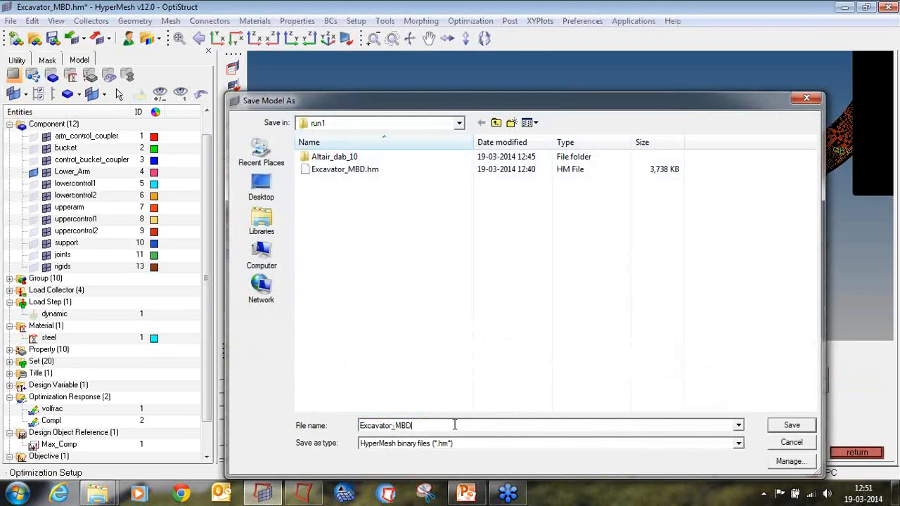
text(_1)
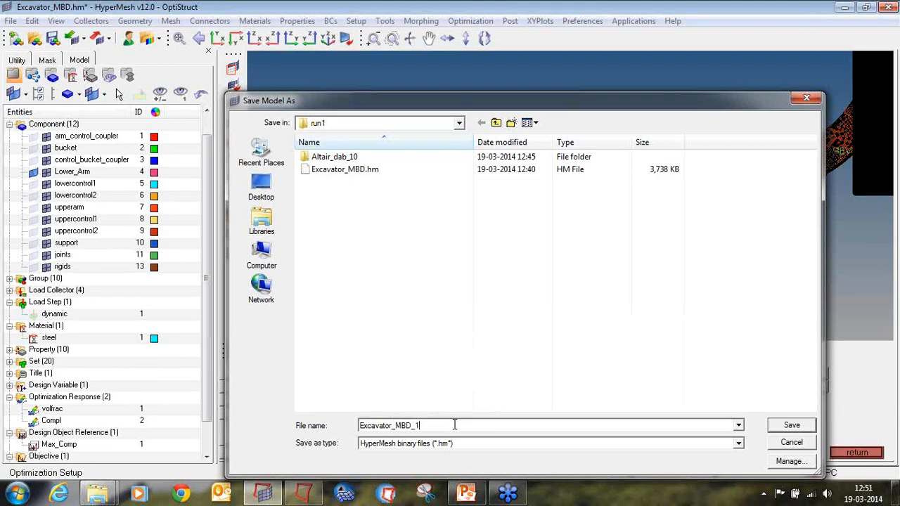
key(Return)
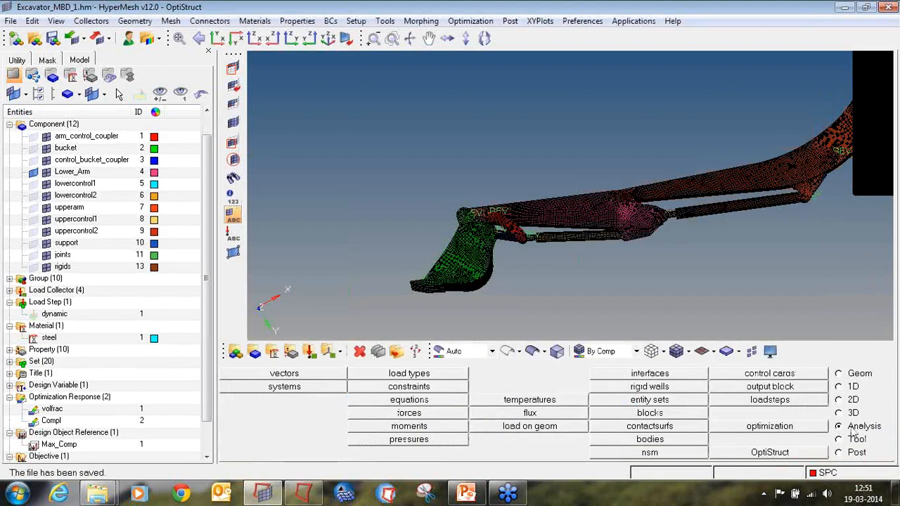
Run OptiStruct on Excavator_MBD_1.fem with the run option set to optimization.
click(803, 454)
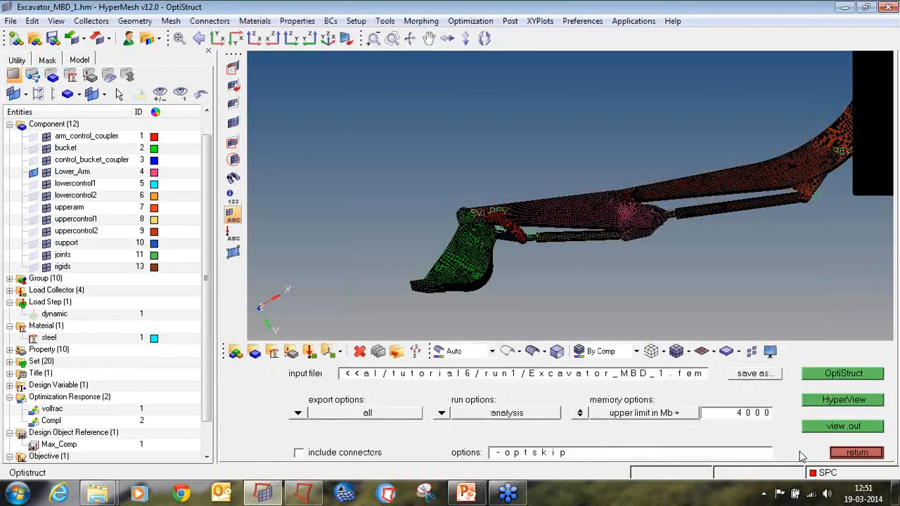
click(299, 413)
click(303, 414)
click(442, 414)
click(435, 381)
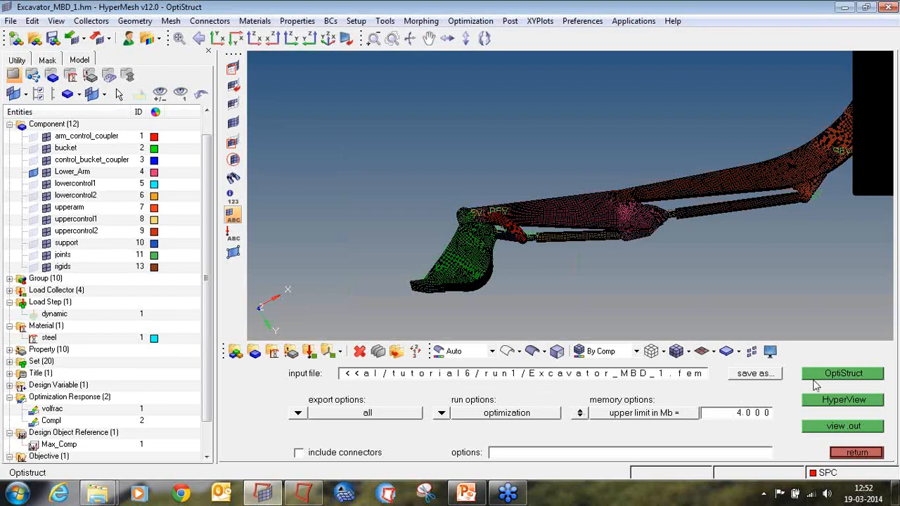
click(814, 375)
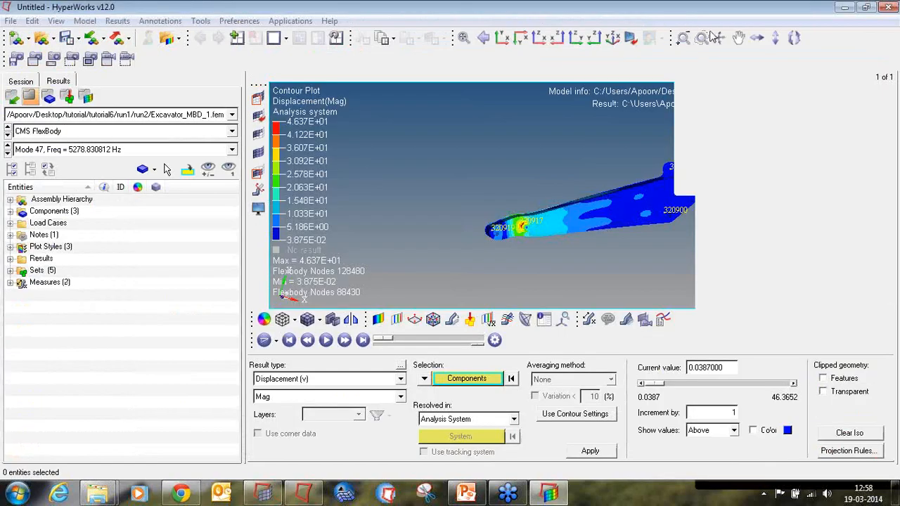
Rotate the flexible lower arm results and select Mode 47 of the CMS FlexBody result set.
ctrl+right_drag(643, 240, 620, 226)
ctrl+drag(539, 238, 600, 215)
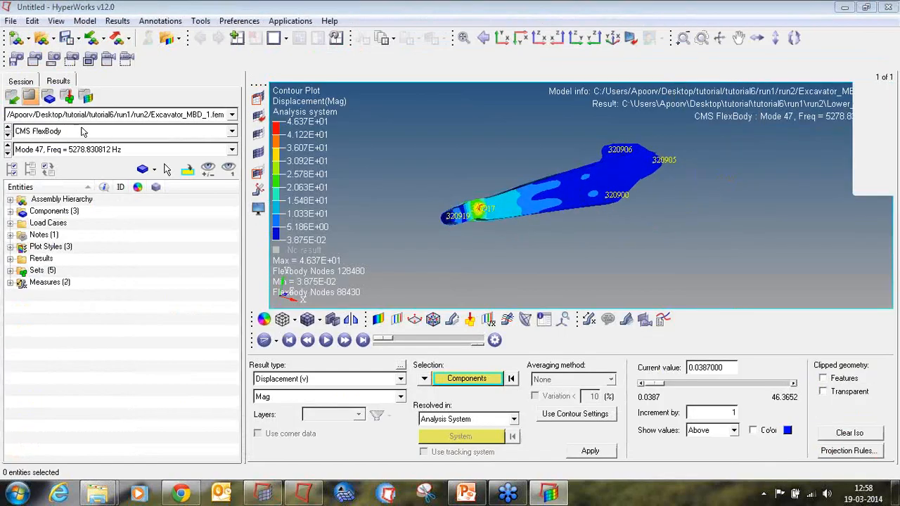
click(83, 131)
click(81, 142)
click(86, 150)
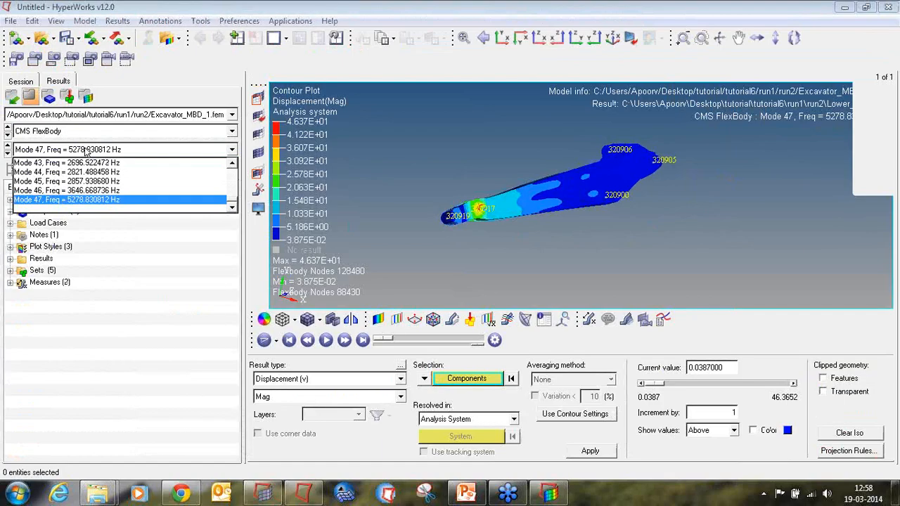
click(91, 201)
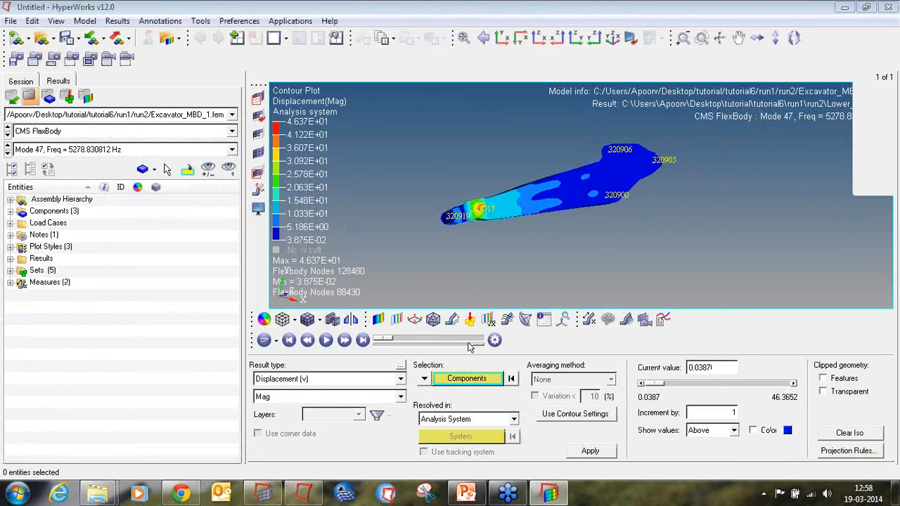
Contour the lower arm by rotation magnitude.
click(377, 320)
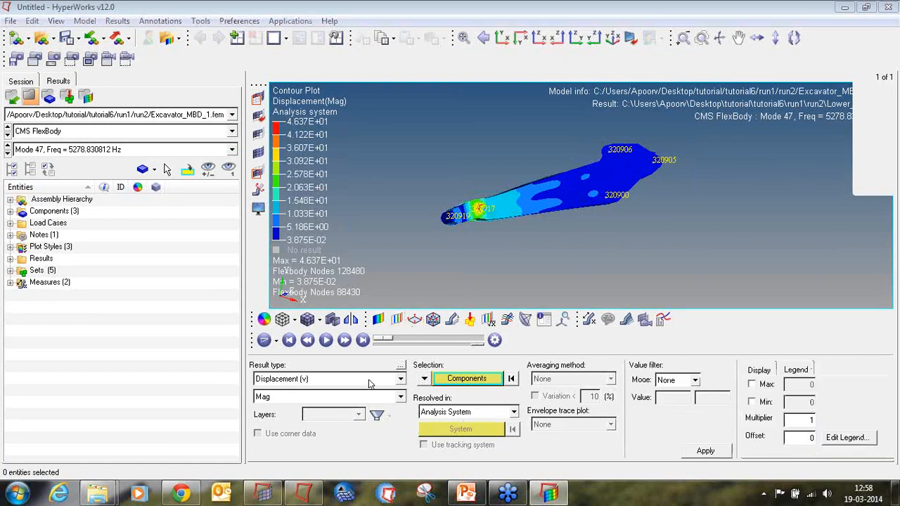
click(371, 383)
click(368, 407)
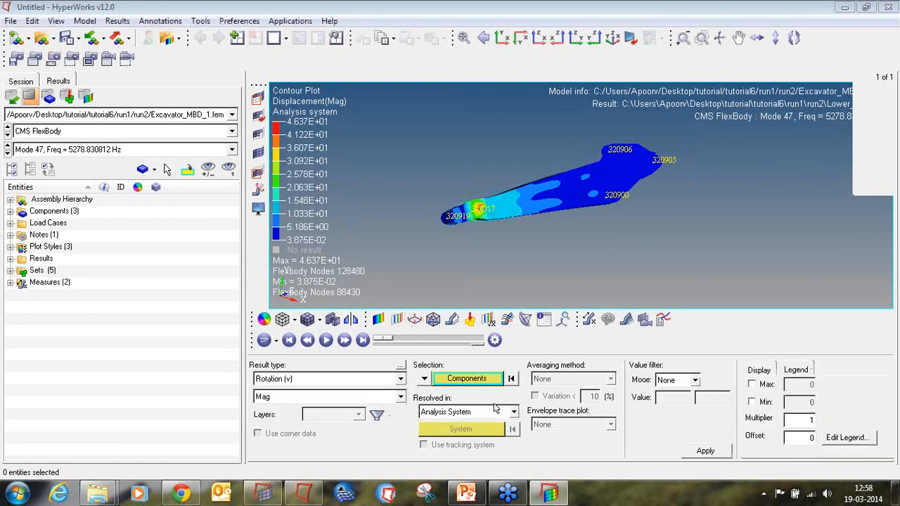
click(706, 451)
Contour the lower arm by von Mises strain.
click(391, 379)
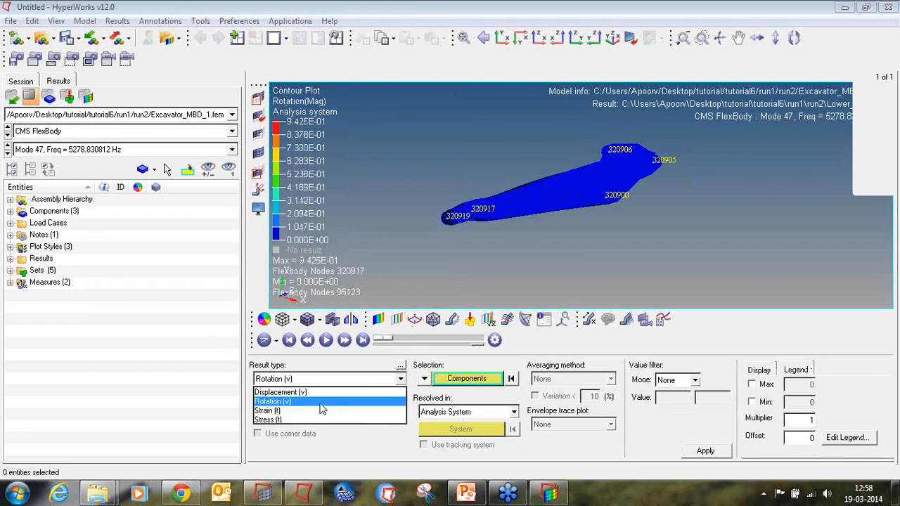
click(321, 410)
click(711, 450)
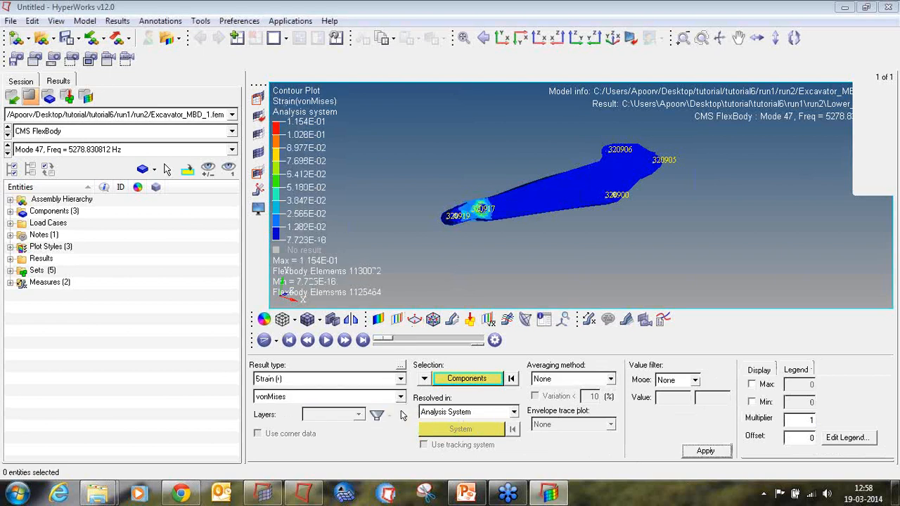
Contour the lower arm by von Mises stress.
click(369, 381)
click(347, 423)
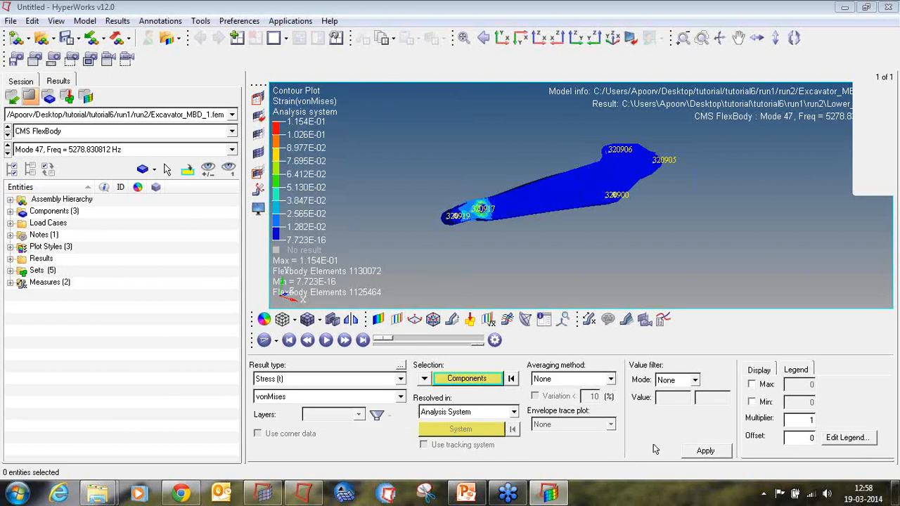
click(705, 450)
Contour the lower arm by displacement magnitude.
click(290, 379)
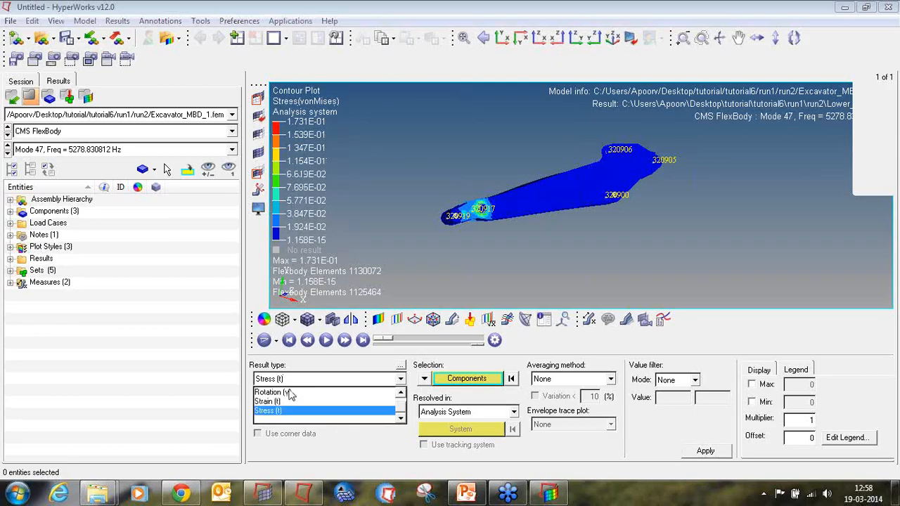
scroll(290, 396, up, 1)
click(281, 393)
click(705, 451)
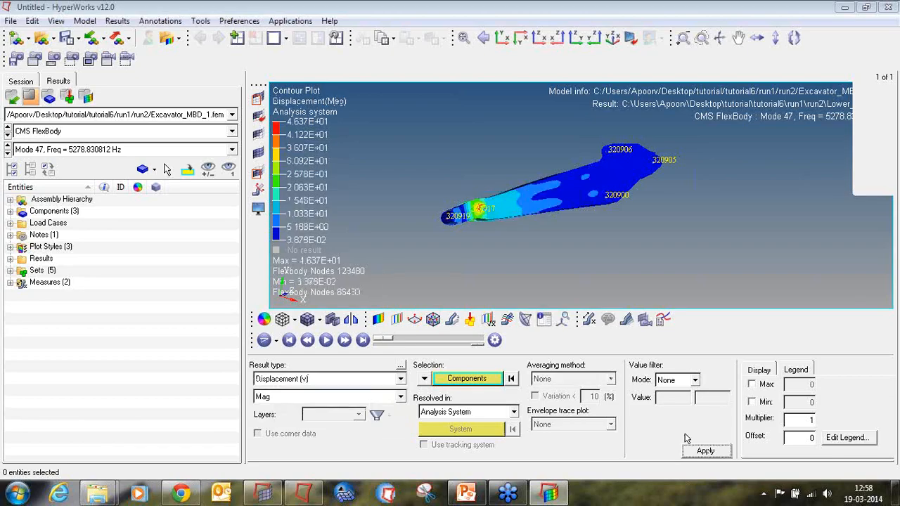
ctrl+drag(587, 222, 563, 204)
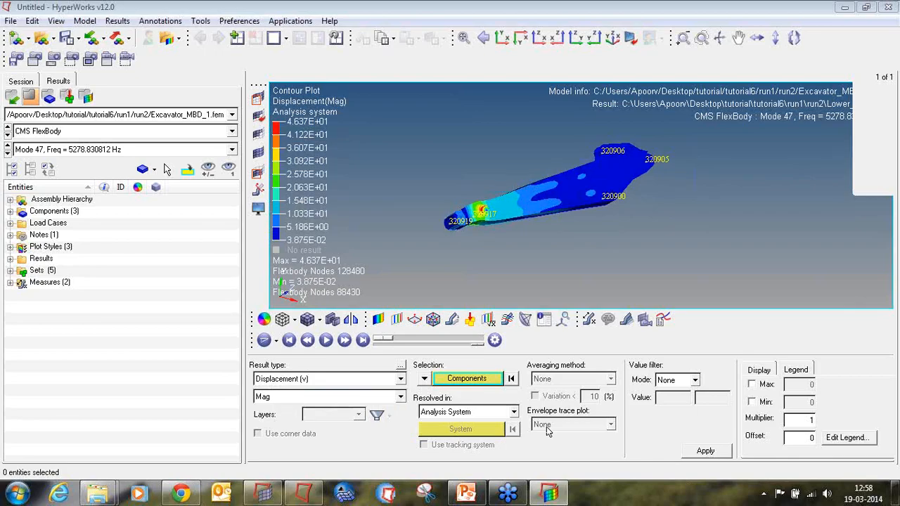
click(137, 131)
click(136, 132)
Switch to PowerPoint and start the slide show of the tutorial slide.
click(466, 494)
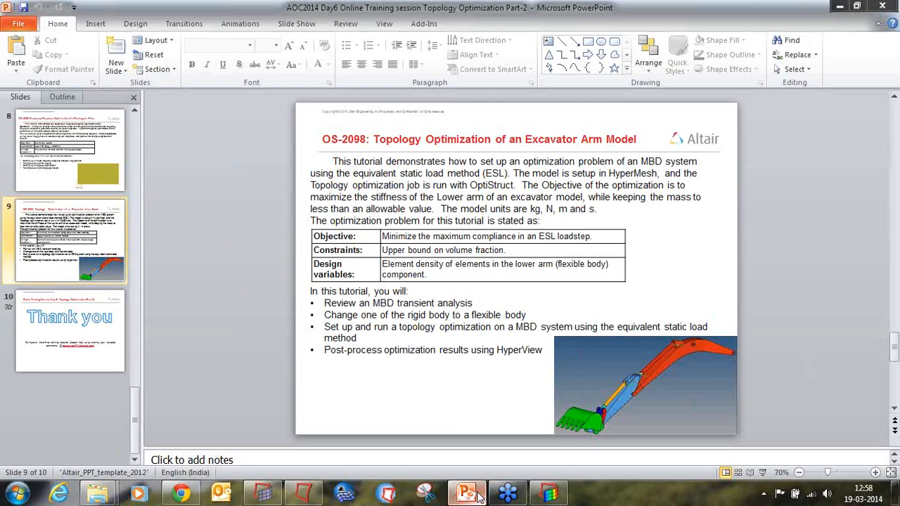
click(763, 472)
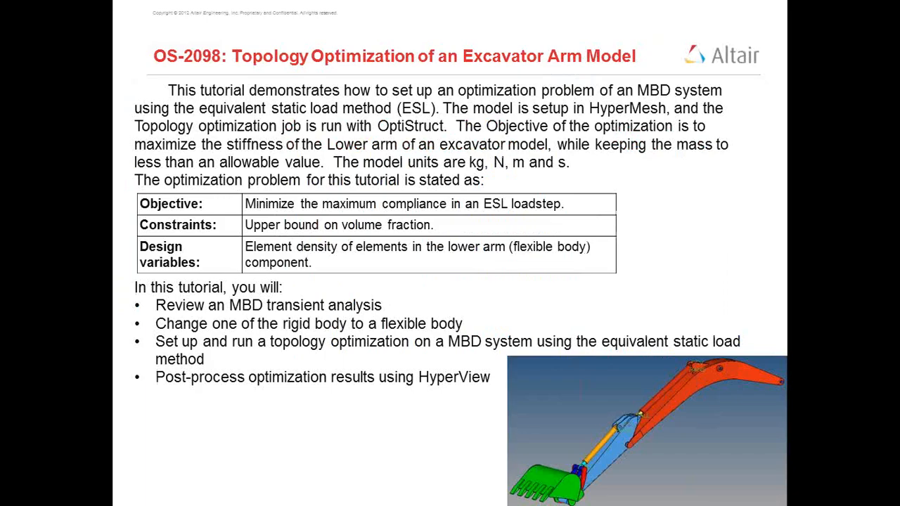